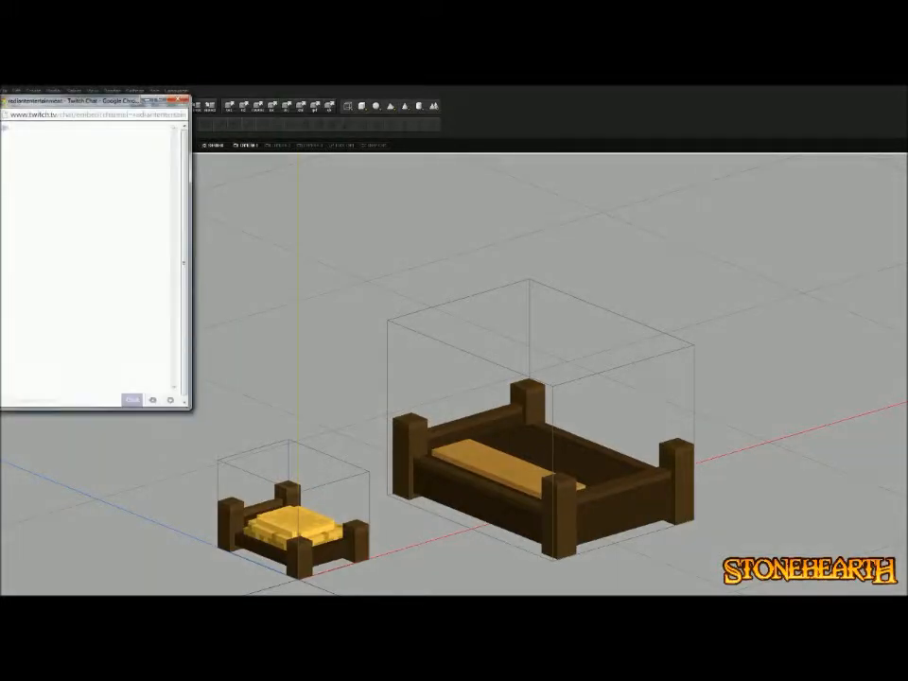
Move the chat window and the stream browser window off the modelling workspace
{"action": "left_click_drag", "start_coordinate": [117, 105], "coordinate": [906, 378]}
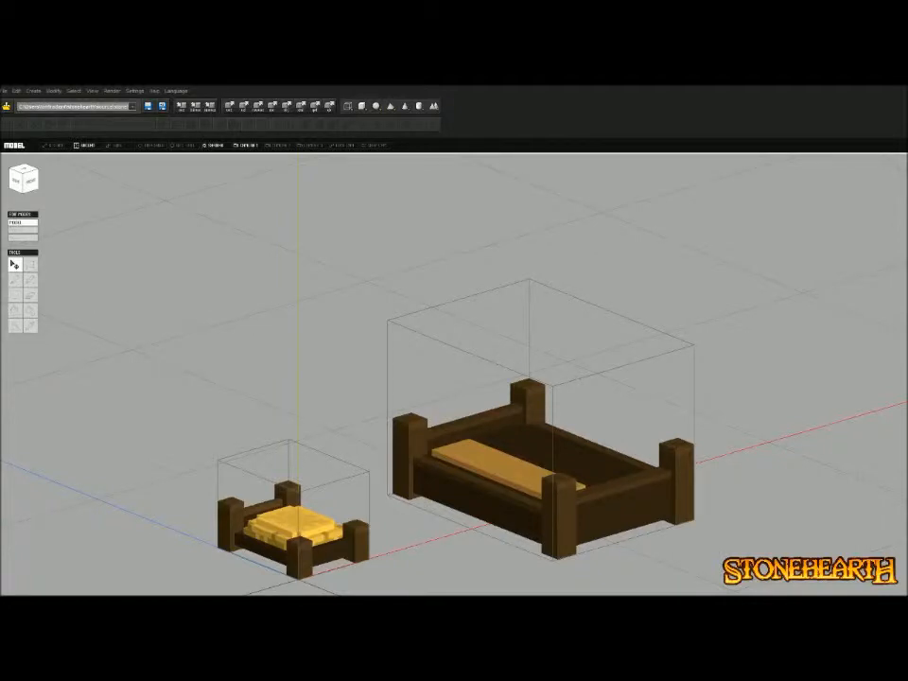
{"action": "left_click_drag", "start_coordinate": [906, 196], "coordinate": [754, 197]}
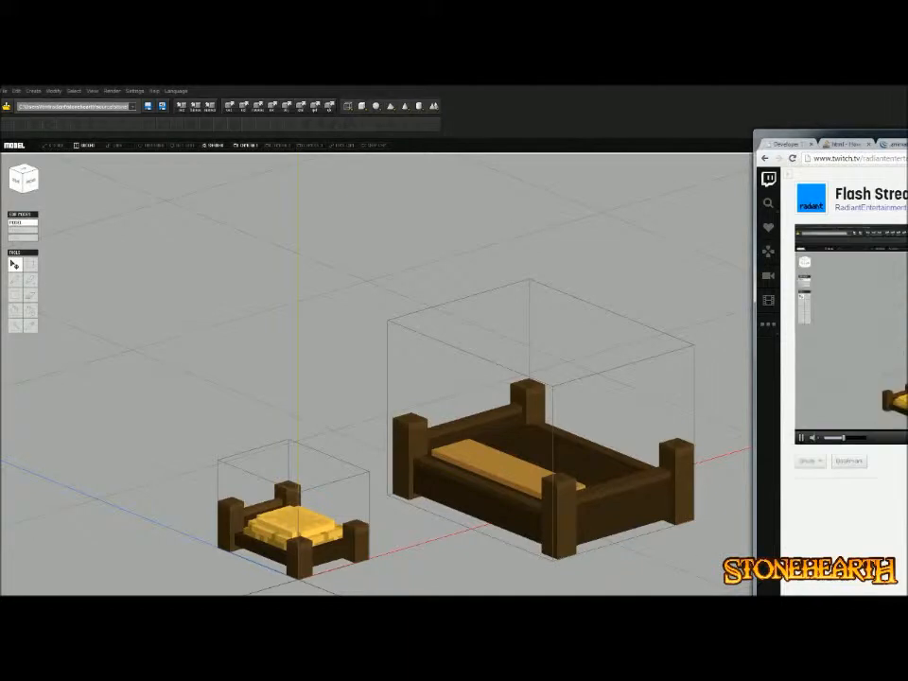
{"action": "left_click_drag", "start_coordinate": [755, 271], "coordinate": [907, 271]}
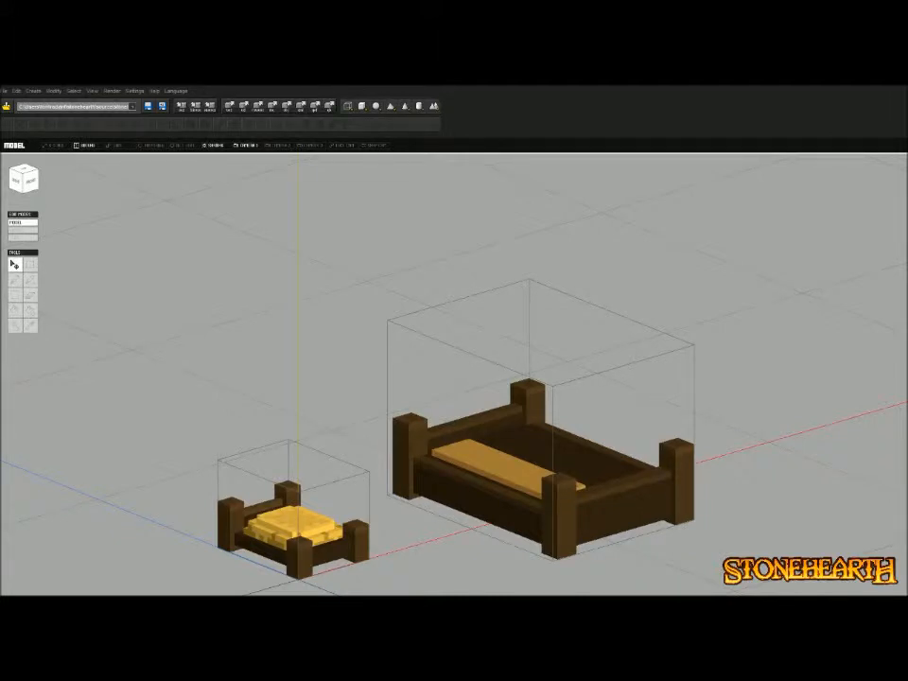
Delete the larger bed model, keeping only the small bed with the yellow mattress
{"action": "left_click", "coordinate": [530, 463]}
{"action": "right_click_drag", "start_coordinate": [529, 463], "coordinate": [477, 501]}
{"action": "key", "text": "Delete"}
{"action": "scroll", "coordinate": [477, 501], "scroll_direction": "up", "scroll_amount": 3}
{"action": "middle_click_drag", "start_coordinate": [478, 501], "coordinate": [550, 500]}
{"action": "right_click_drag", "start_coordinate": [550, 499], "coordinate": [573, 500]}
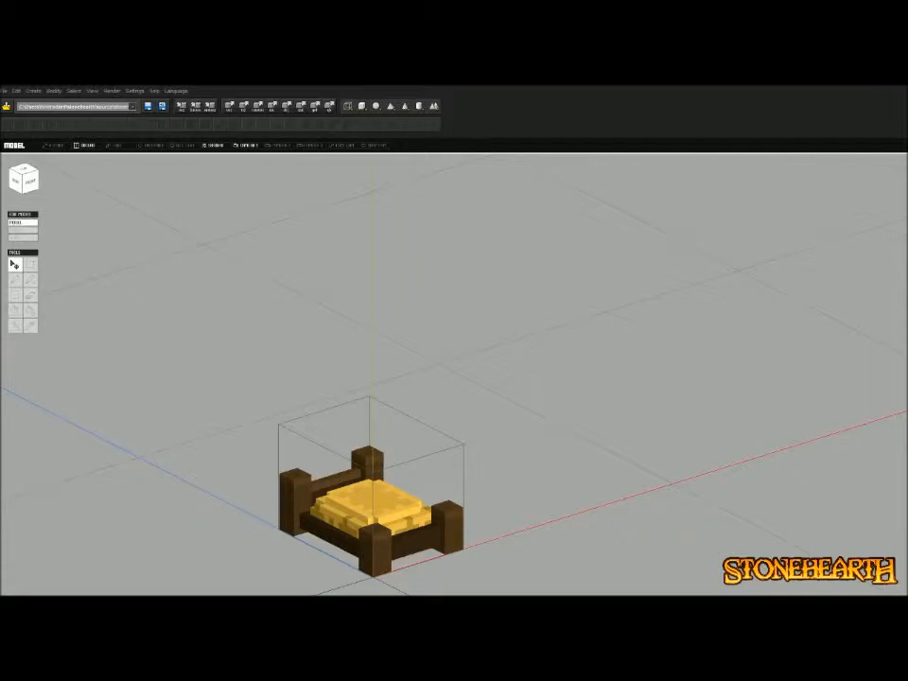
{"action": "scroll", "coordinate": [454, 375], "scroll_direction": "up", "scroll_amount": 3}
{"action": "mouse_move", "coordinate": [454, 375]}
{"action": "right_mouse_down"}
{"action": "mouse_move", "coordinate": [397, 370]}
{"action": "mouse_move", "coordinate": [478, 376]}
{"action": "mouse_move", "coordinate": [450, 373]}
{"action": "right_mouse_up"}
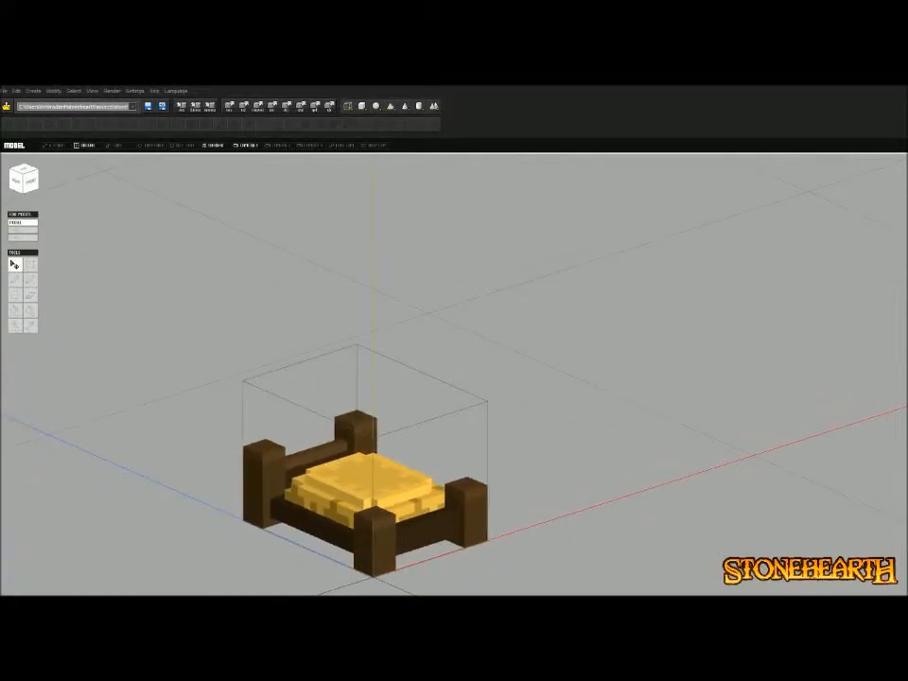
Examine the small bed's voxel structure in matrix mode and its overall shape in model mode
{"action": "key", "text": "Tab"}
{"action": "right_click_drag", "start_coordinate": [449, 373], "coordinate": [539, 374]}
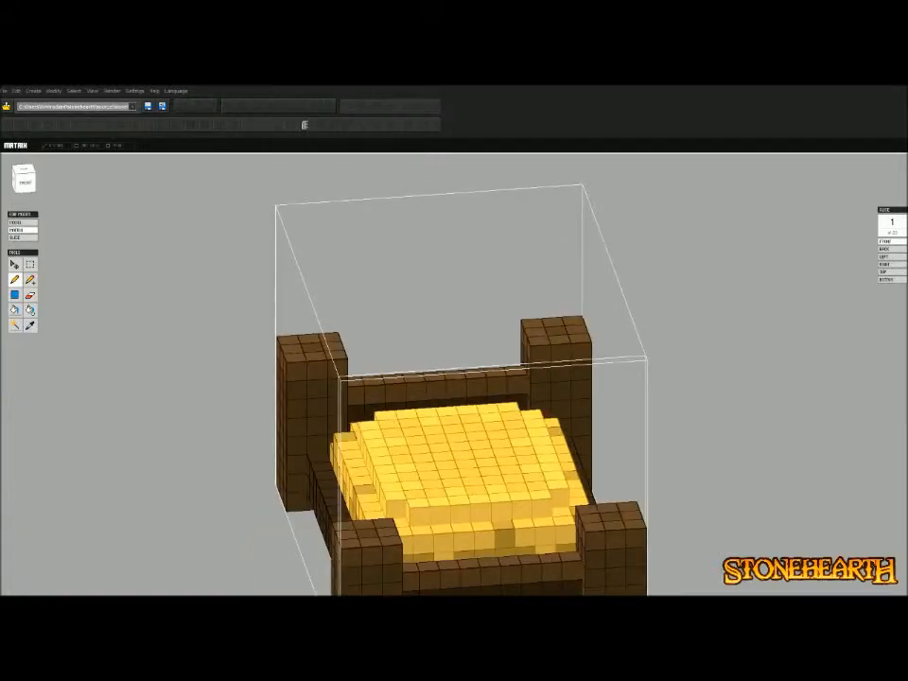
{"action": "key", "text": "g"}
{"action": "key", "text": "Tab"}
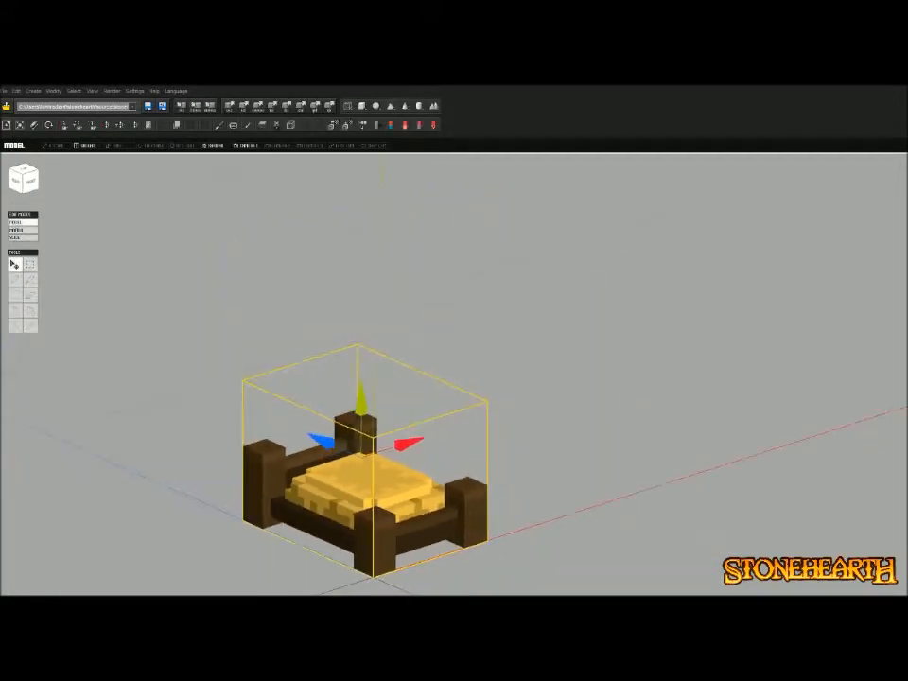
{"action": "key", "text": "Tab"}
{"action": "key", "text": "g"}
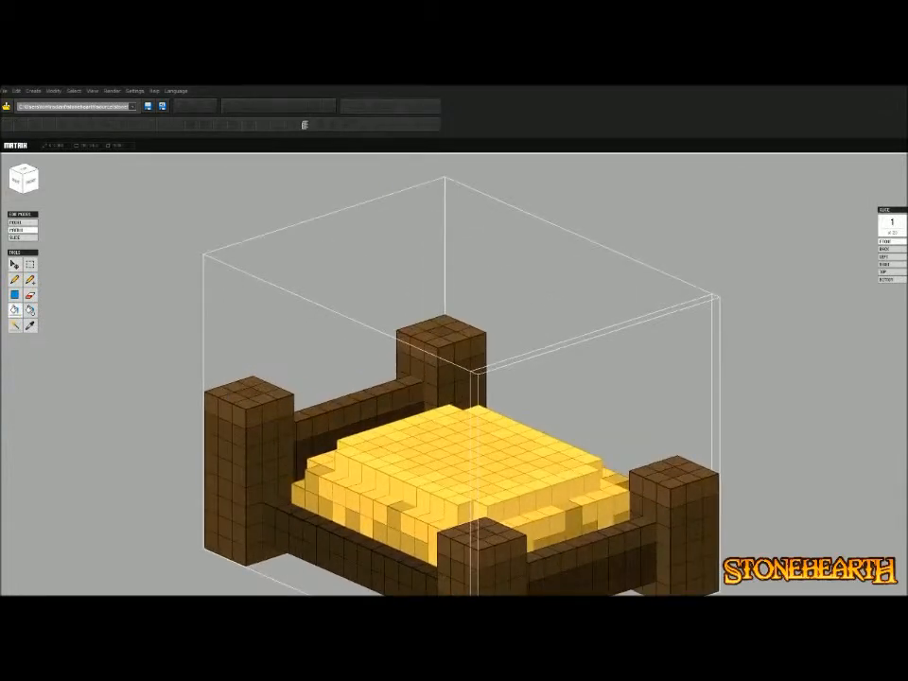
{"action": "key", "text": "Tab"}
{"action": "scroll", "coordinate": [281, 528], "scroll_direction": "down", "scroll_amount": 4}
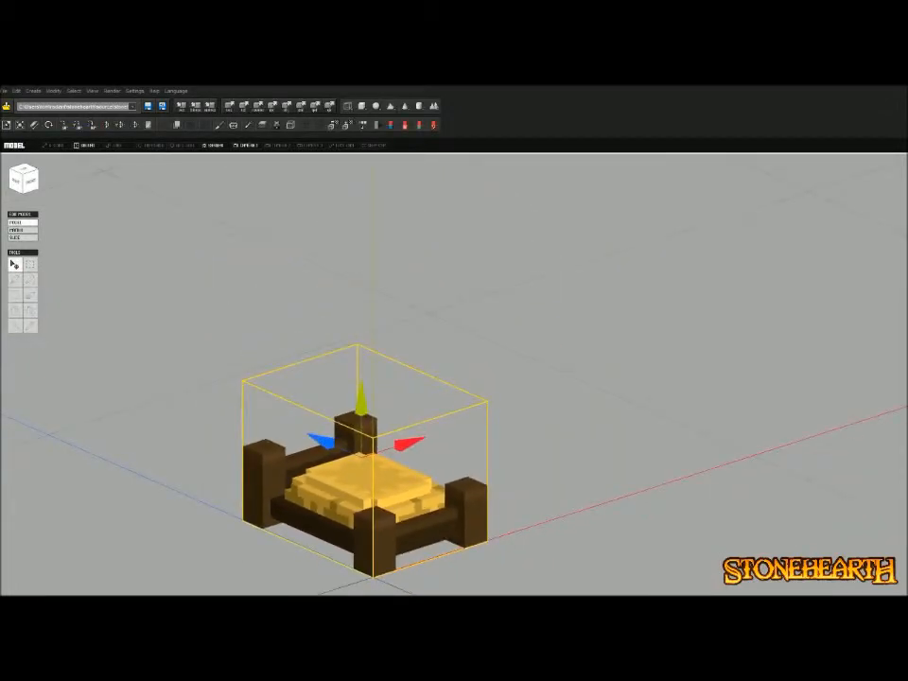
{"action": "scroll", "coordinate": [374, 459], "scroll_direction": "up", "scroll_amount": 2}
{"action": "right_click_drag", "start_coordinate": [454, 378], "coordinate": [516, 378]}
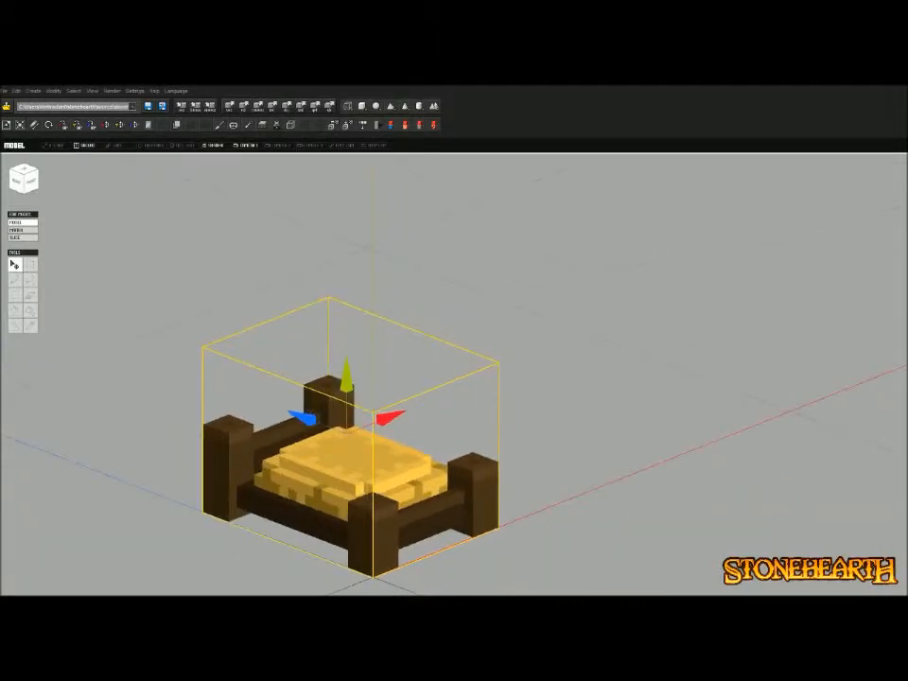
{"action": "scroll", "coordinate": [373, 444], "scroll_direction": "down", "scroll_amount": 3}
{"action": "right_click_drag", "start_coordinate": [454, 378], "coordinate": [430, 378]}
{"action": "middle_click_drag", "start_coordinate": [454, 378], "coordinate": [496, 358]}
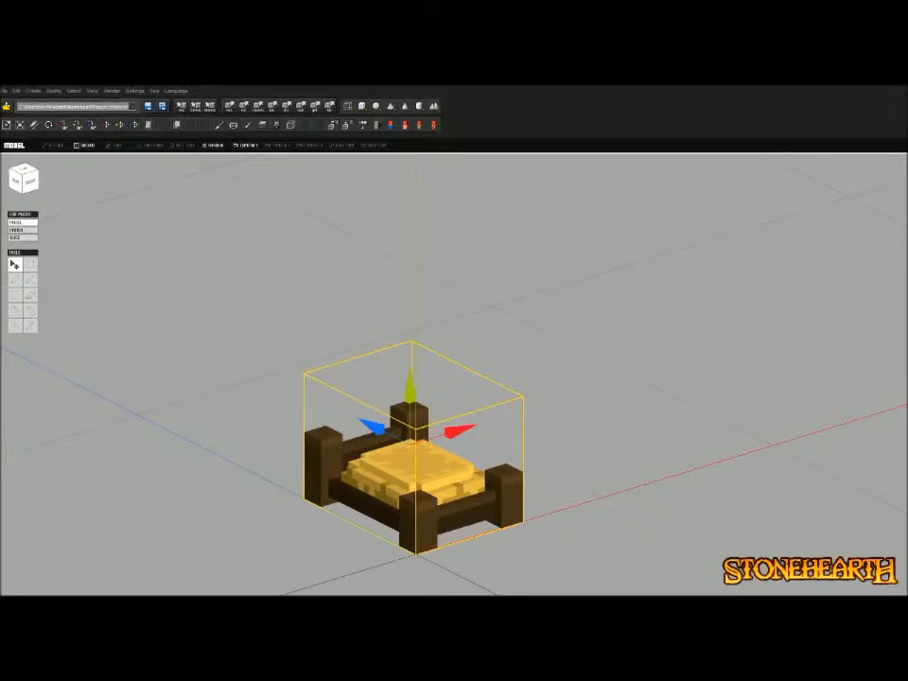
In the top view, move the small bed along the X and Z axes to centre it roughly on the origin
{"action": "middle_click_drag", "start_coordinate": [454, 379], "coordinate": [359, 416]}
{"action": "left_click", "coordinate": [24, 171]}
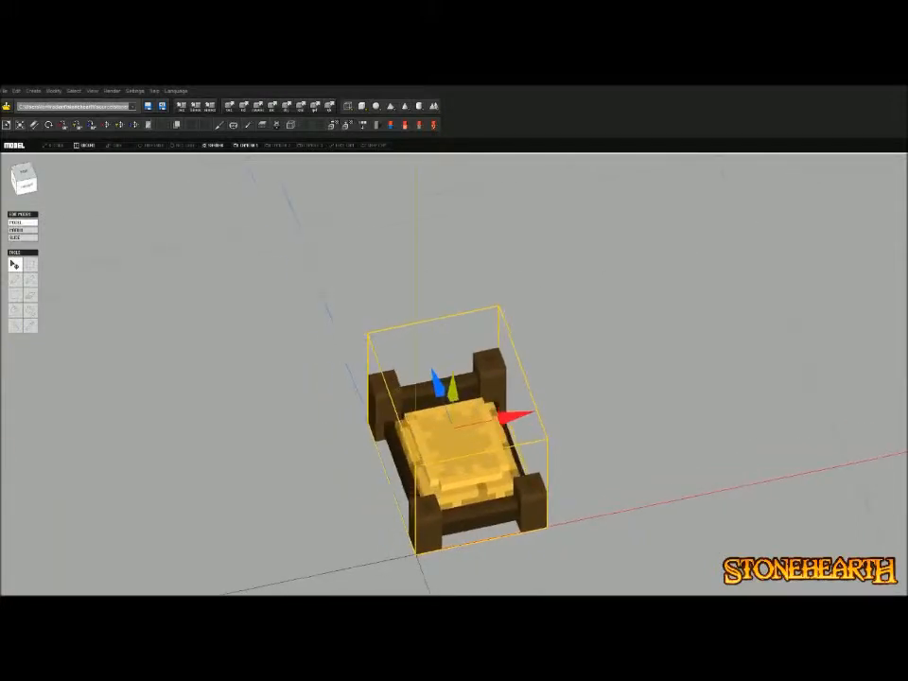
{"action": "left_click_drag", "start_coordinate": [544, 463], "coordinate": [481, 463]}
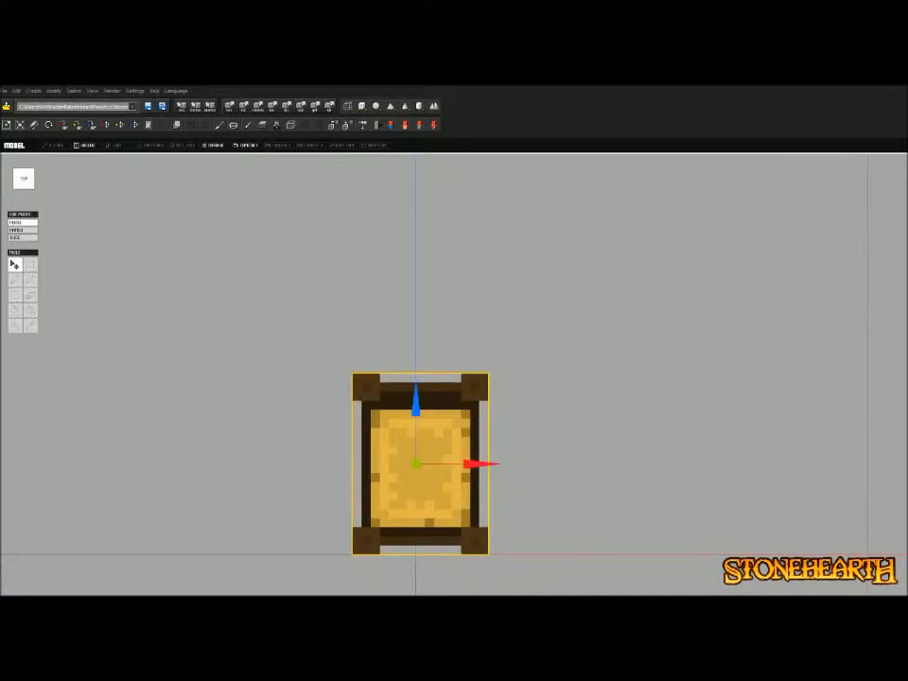
{"action": "left_click_drag", "start_coordinate": [416, 397], "coordinate": [416, 480]}
{"action": "right_click_drag", "start_coordinate": [501, 407], "coordinate": [511, 321]}
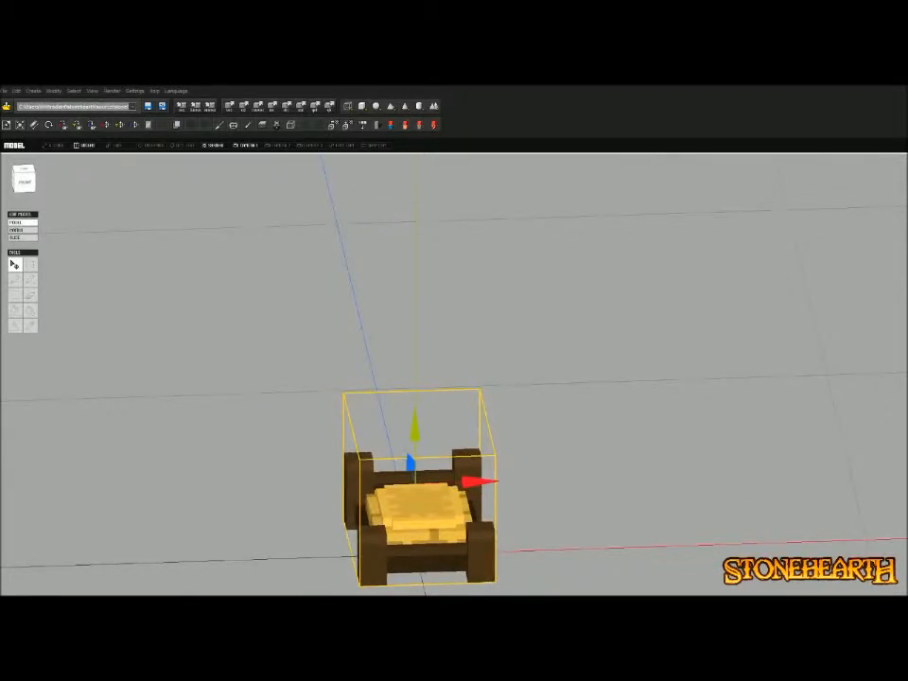
In matrix mode from the front view, select the right half of the bed's voxels and shift it one voxel inward to narrow the bed
{"action": "key", "text": "Tab"}
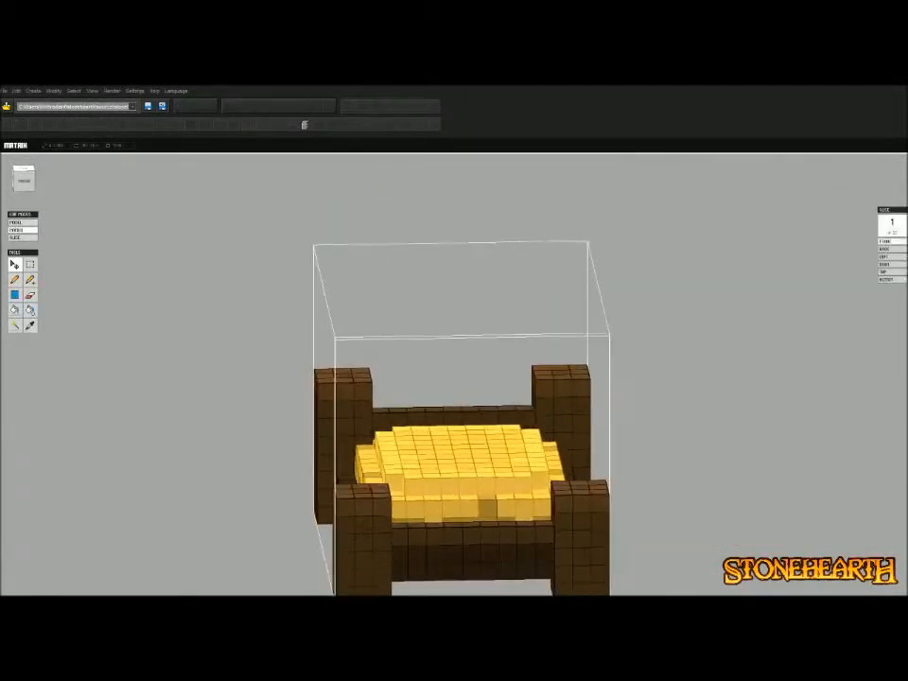
{"action": "key", "text": "1"}
{"action": "left_click_drag", "start_coordinate": [626, 366], "coordinate": [482, 594]}
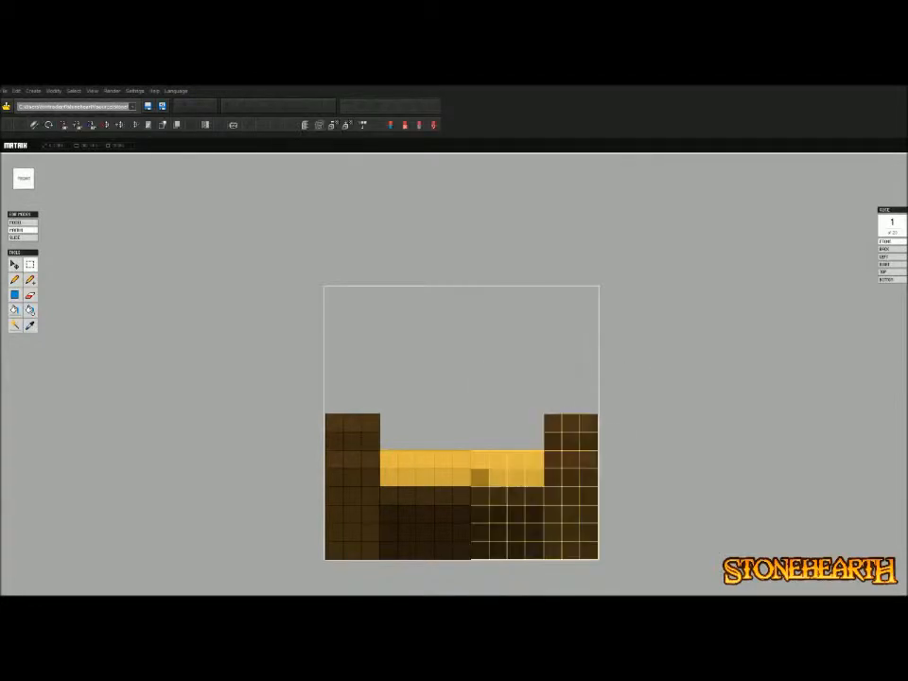
{"action": "key", "text": "v"}
{"action": "left_click_drag", "start_coordinate": [588, 486], "coordinate": [570, 486]}
{"action": "key", "text": "Return"}
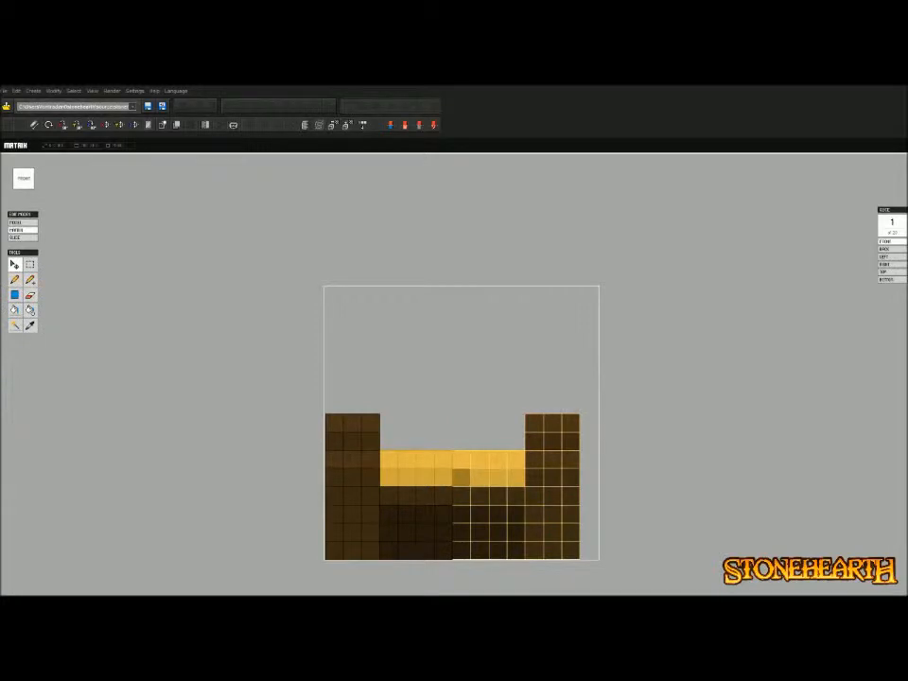
{"action": "key", "text": "m"}
{"action": "left_click_drag", "start_coordinate": [708, 409], "coordinate": [742, 488]}
{"action": "right_click_drag", "start_coordinate": [741, 488], "coordinate": [723, 568]}
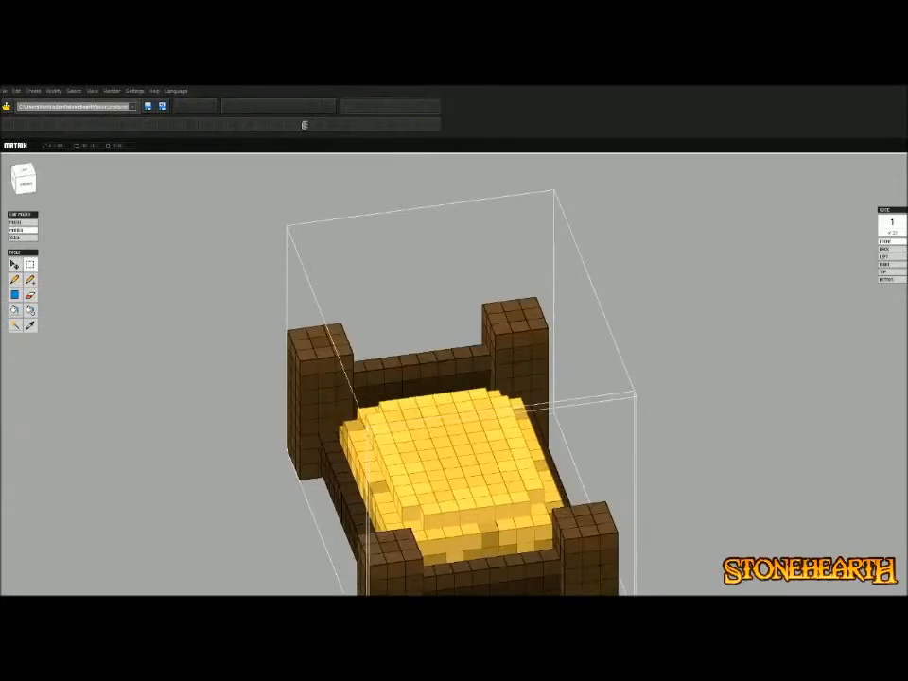
Optimize the bed matrix's size to fit its bounding box to the narrowed voxels
{"action": "left_click", "coordinate": [24, 170]}
{"action": "key", "text": "Tab"}
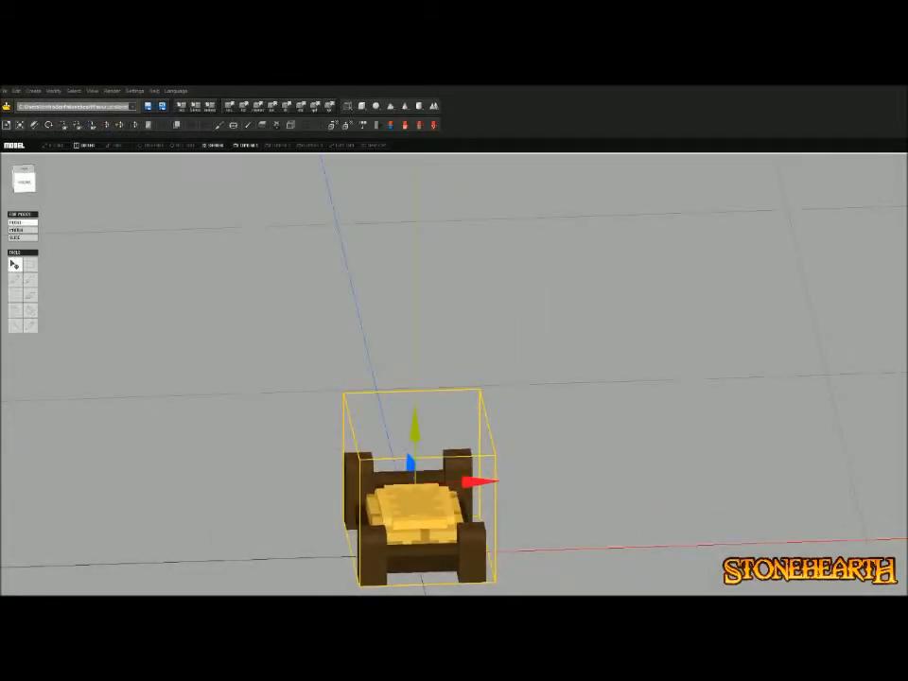
{"action": "left_click", "coordinate": [23, 170]}
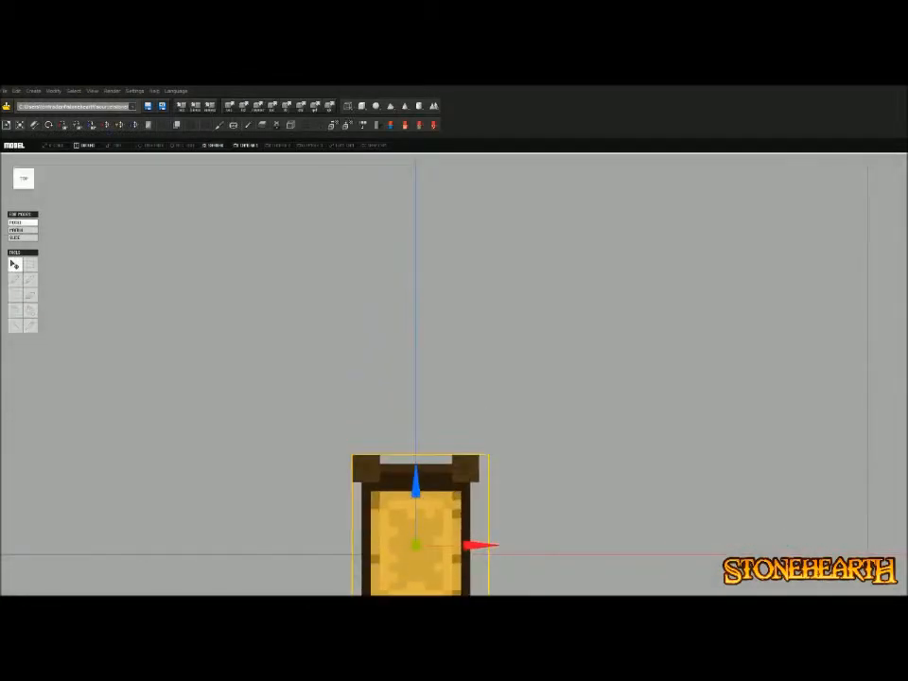
{"action": "left_click", "coordinate": [53, 89]}
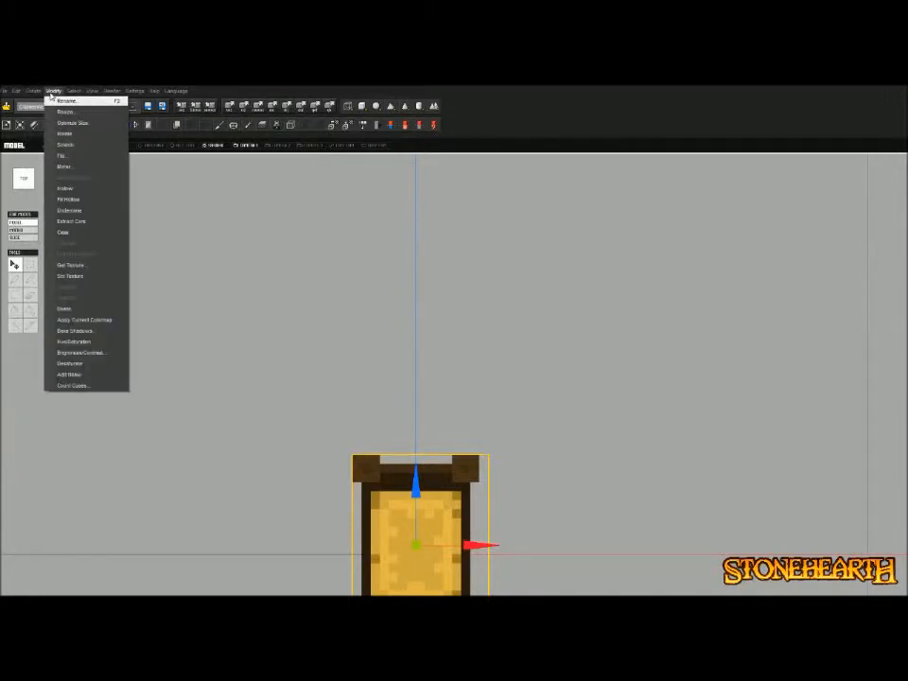
{"action": "left_click", "coordinate": [72, 122]}
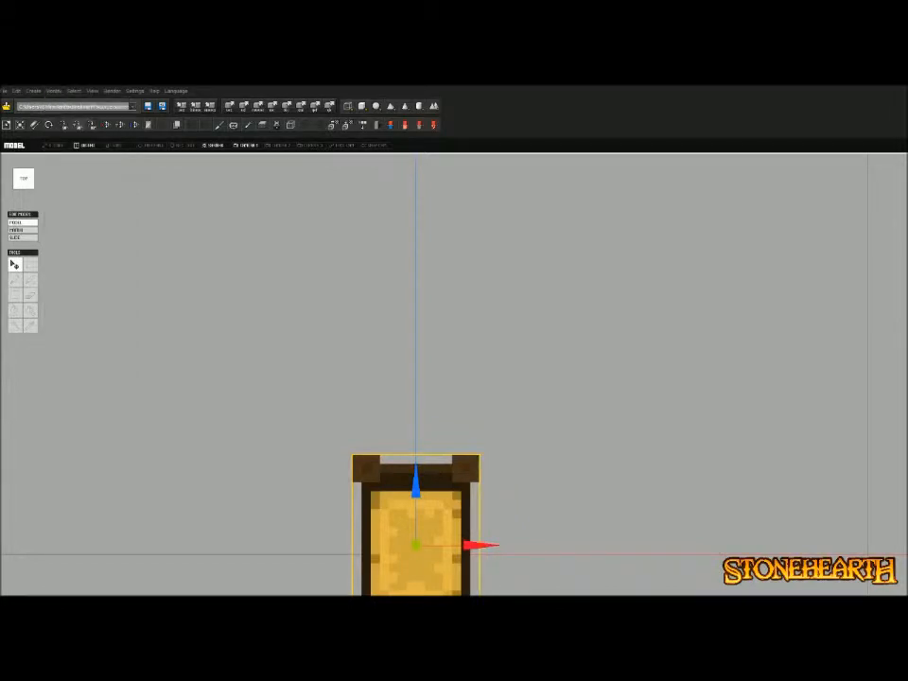
{"action": "left_click", "coordinate": [312, 355]}
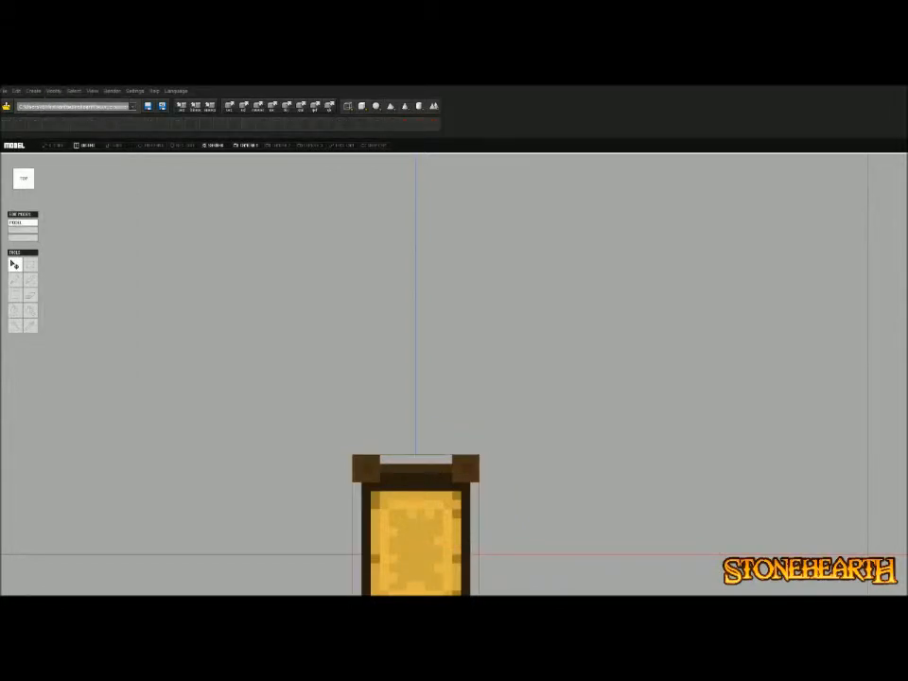
Move the bed slightly along the Z axis in the top view to centre its length on the origin
{"action": "left_click", "coordinate": [415, 529]}
{"action": "left_click_drag", "start_coordinate": [415, 482], "coordinate": [415, 481]}
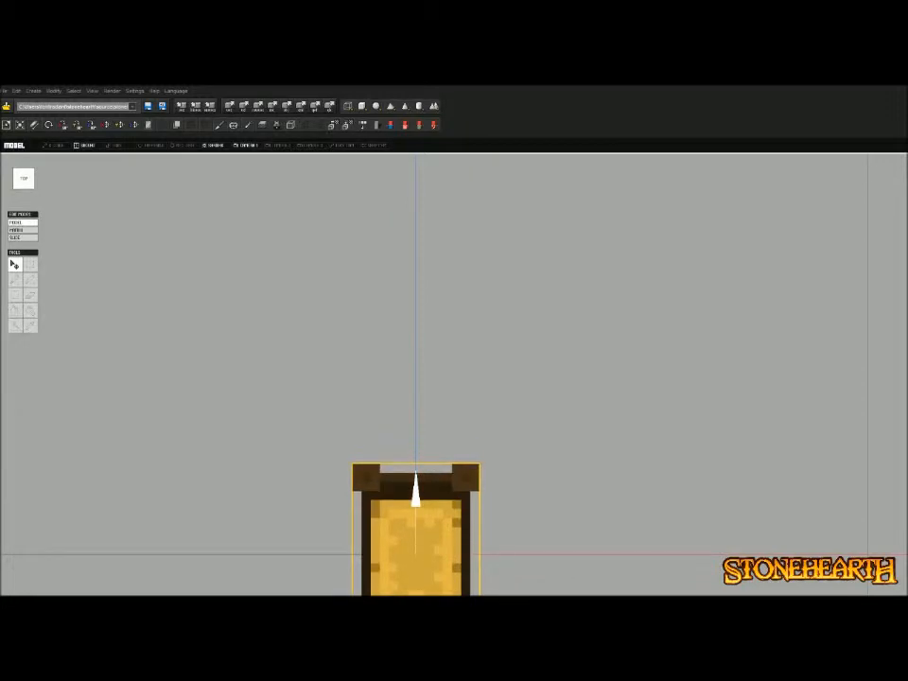
{"action": "left_click_drag", "start_coordinate": [415, 482], "coordinate": [415, 490]}
{"action": "left_click", "coordinate": [530, 397]}
{"action": "right_click_drag", "start_coordinate": [530, 397], "coordinate": [322, 317]}
Examine the rear and side of the bed's frame at voxel level
{"action": "double_click", "coordinate": [406, 530]}
{"action": "scroll", "coordinate": [406, 516], "scroll_direction": "up", "scroll_amount": 4}
{"action": "mouse_move", "coordinate": [406, 516]}
{"action": "right_mouse_down"}
{"action": "mouse_move", "coordinate": [449, 439]}
{"action": "mouse_move", "coordinate": [530, 364]}
{"action": "mouse_move", "coordinate": [515, 449]}
{"action": "right_mouse_up"}
{"action": "key", "text": "e"}
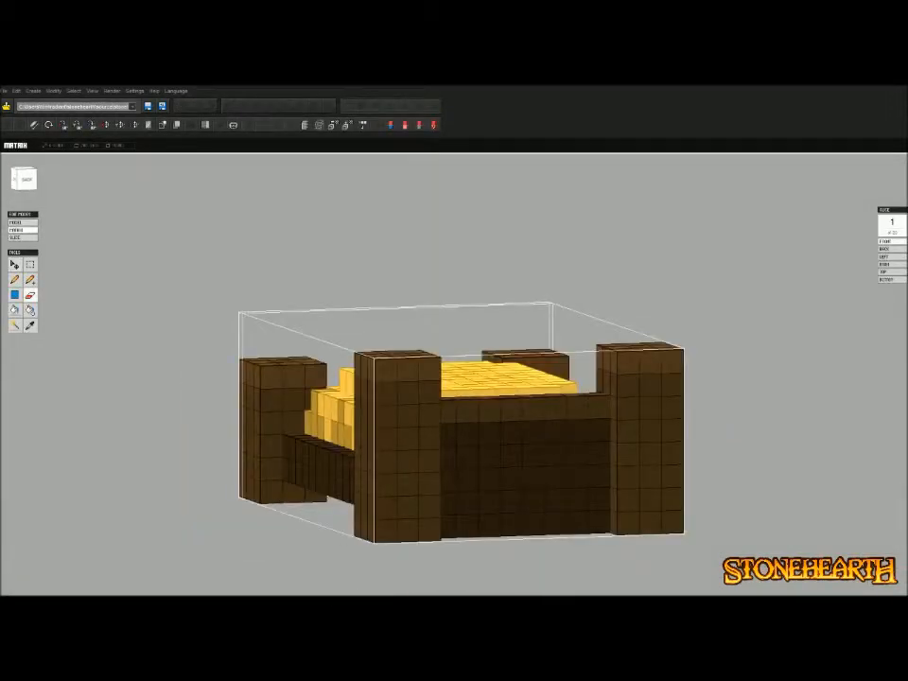
{"action": "right_click_drag", "start_coordinate": [515, 449], "coordinate": [444, 426]}
{"action": "right_click_drag", "start_coordinate": [548, 293], "coordinate": [515, 378]}
{"action": "key", "text": "Tab"}
{"action": "scroll", "coordinate": [515, 378], "scroll_direction": "down", "scroll_amount": 3}
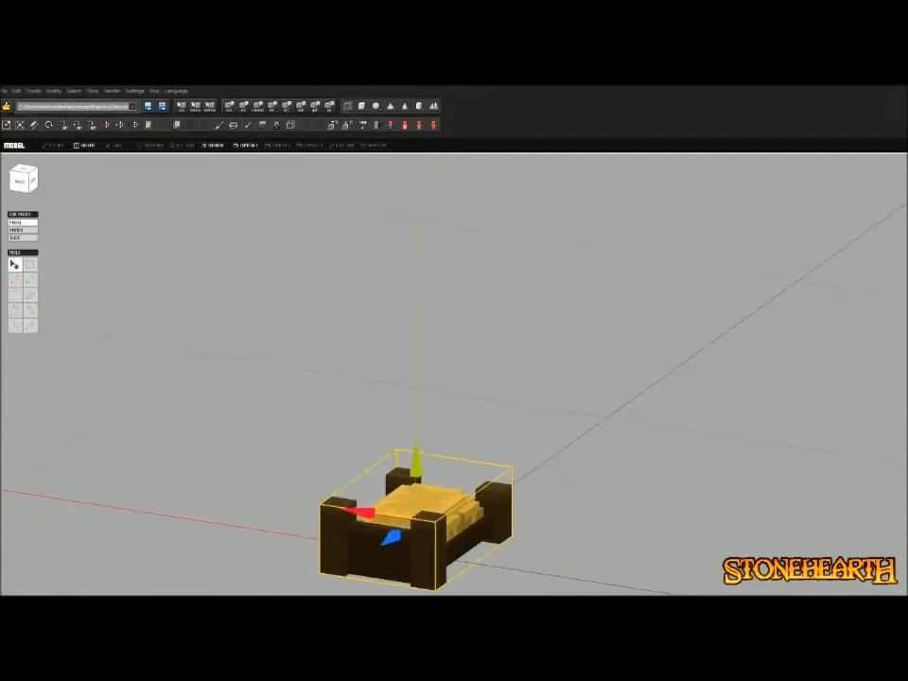
Erase the strip of dark voxels in the bed's rear panel directly beside the left post as seen from behind
{"action": "key", "text": "Tab"}
{"action": "scroll", "coordinate": [454, 425], "scroll_direction": "up", "scroll_amount": 5}
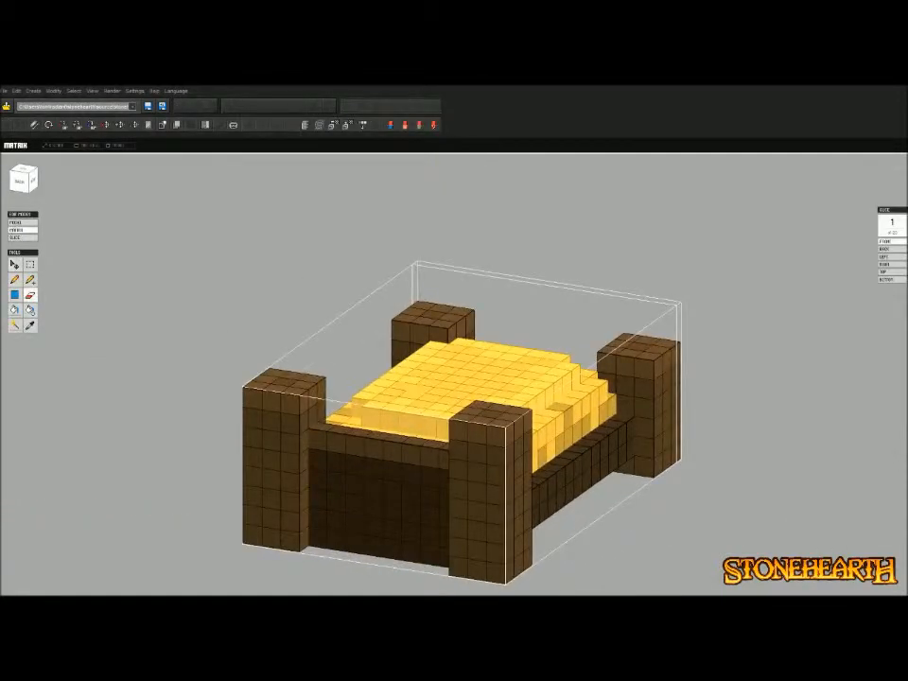
{"action": "key", "text": "s"}
{"action": "key", "text": "ctrl+d"}
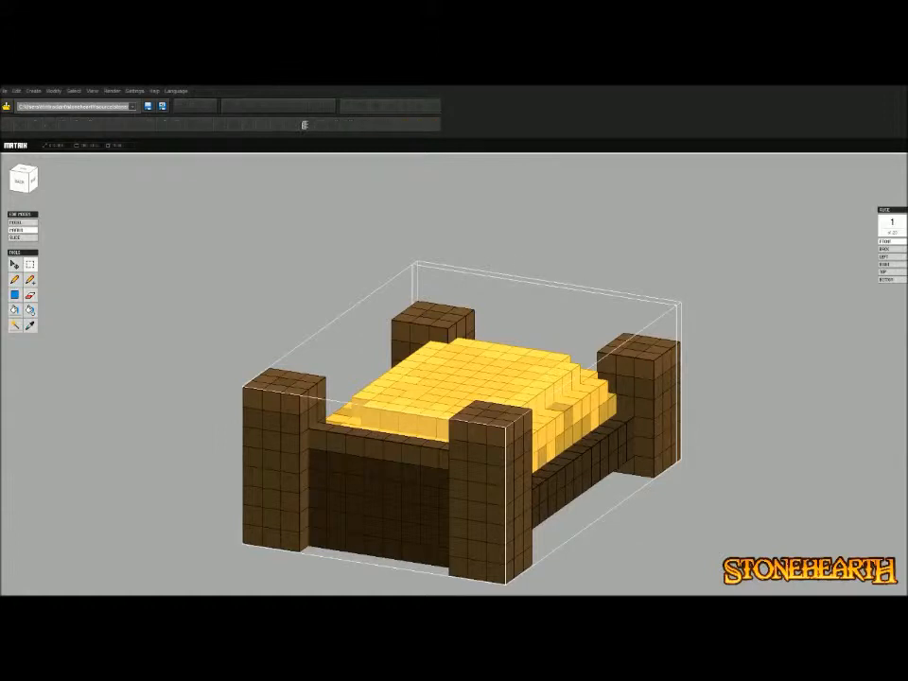
{"action": "key", "text": "e"}
{"action": "left_click_drag", "start_coordinate": [317, 463], "coordinate": [317, 539]}
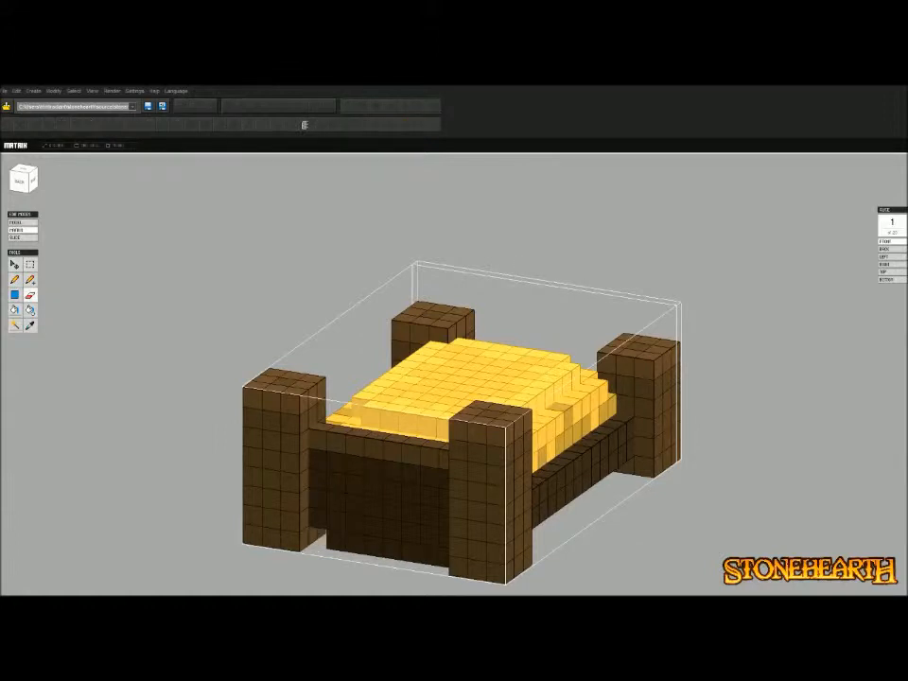
{"action": "right_click_drag", "start_coordinate": [378, 464], "coordinate": [430, 478]}
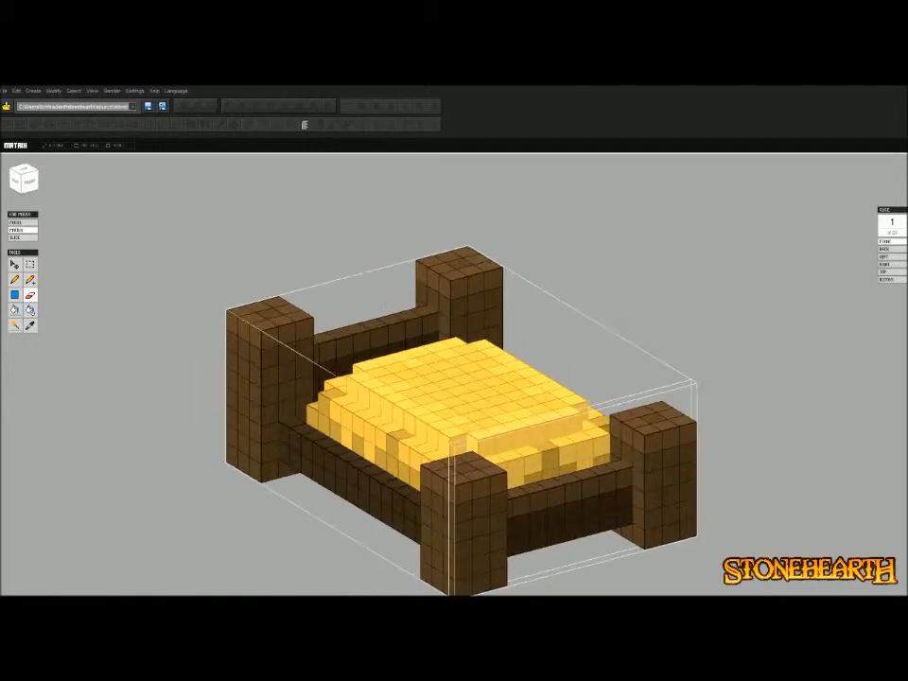
Deselect the bed in model mode and examine its shape and placement on the origin
{"action": "key", "text": "Tab"}
{"action": "right_click_drag", "start_coordinate": [458, 454], "coordinate": [369, 456]}
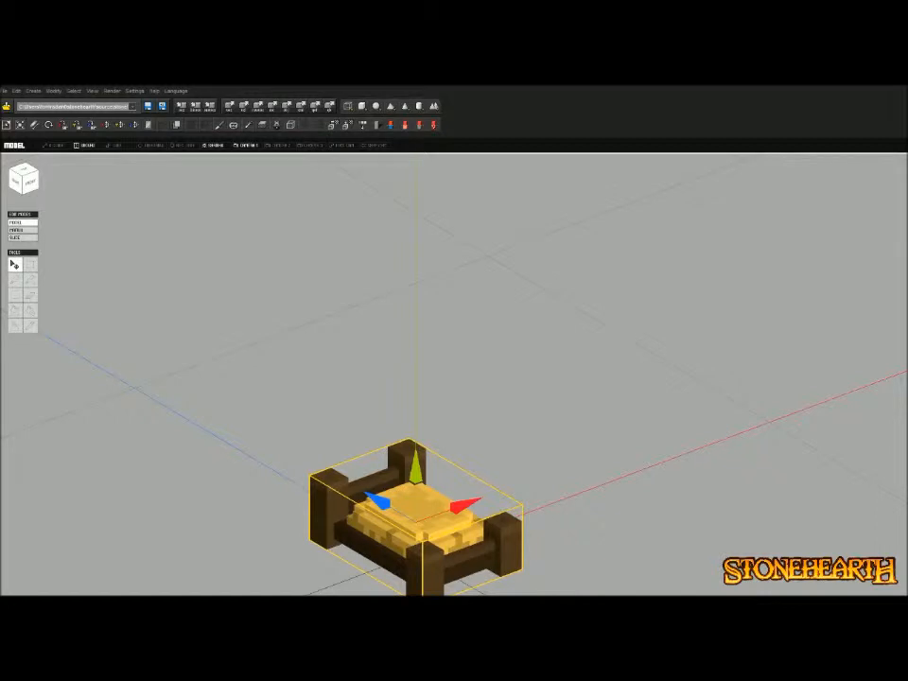
{"action": "left_click", "coordinate": [586, 416]}
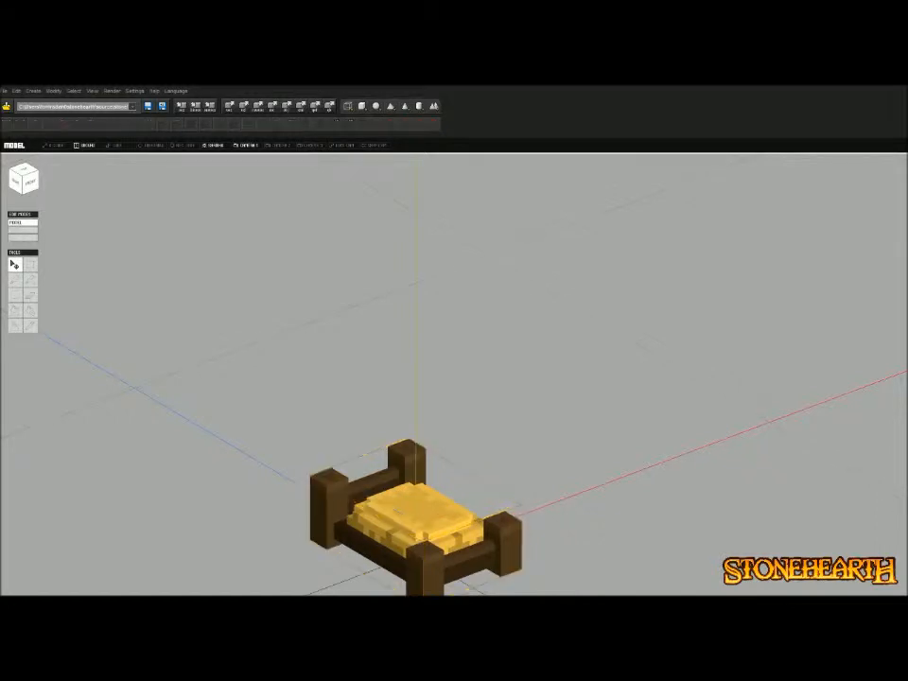
{"action": "scroll", "coordinate": [416, 473], "scroll_direction": "up", "scroll_amount": 1}
{"action": "right_click_drag", "start_coordinate": [454, 472], "coordinate": [416, 473]}
{"action": "scroll", "coordinate": [402, 459], "scroll_direction": "up", "scroll_amount": 1}
{"action": "scroll", "coordinate": [417, 473], "scroll_direction": "down", "scroll_amount": 2}
{"action": "middle_click_drag", "start_coordinate": [416, 491], "coordinate": [439, 334]}
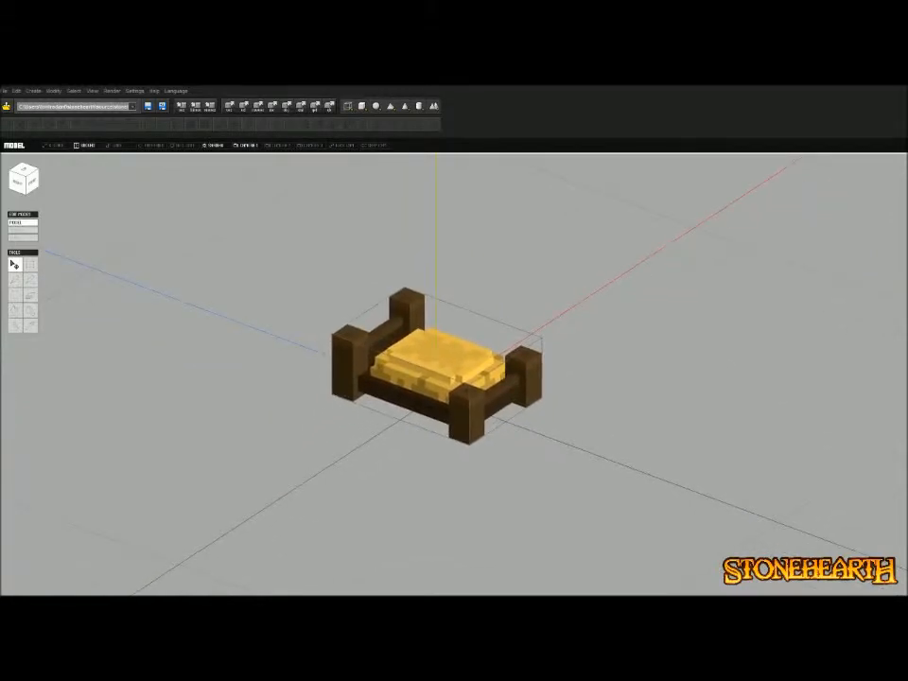
Reveal the colour palette beneath the 3D view
{"action": "left_click_drag", "start_coordinate": [443, 680], "coordinate": [443, 590]}
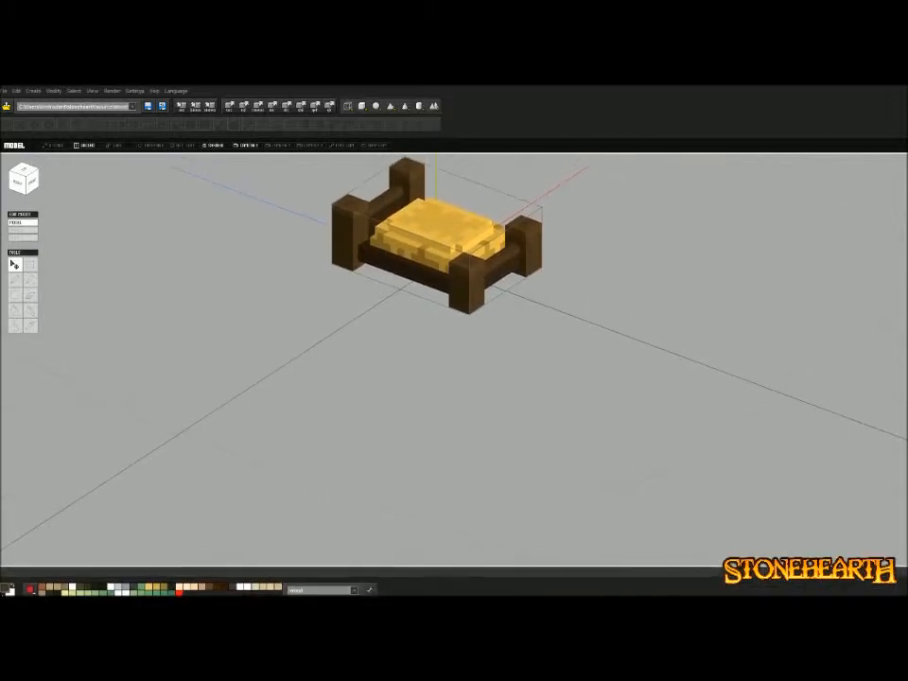
{"action": "middle_click_drag", "start_coordinate": [444, 274], "coordinate": [408, 479]}
{"action": "scroll", "coordinate": [418, 475], "scroll_direction": "up", "scroll_amount": 1}
{"action": "right_click_drag", "start_coordinate": [408, 480], "coordinate": [377, 486]}
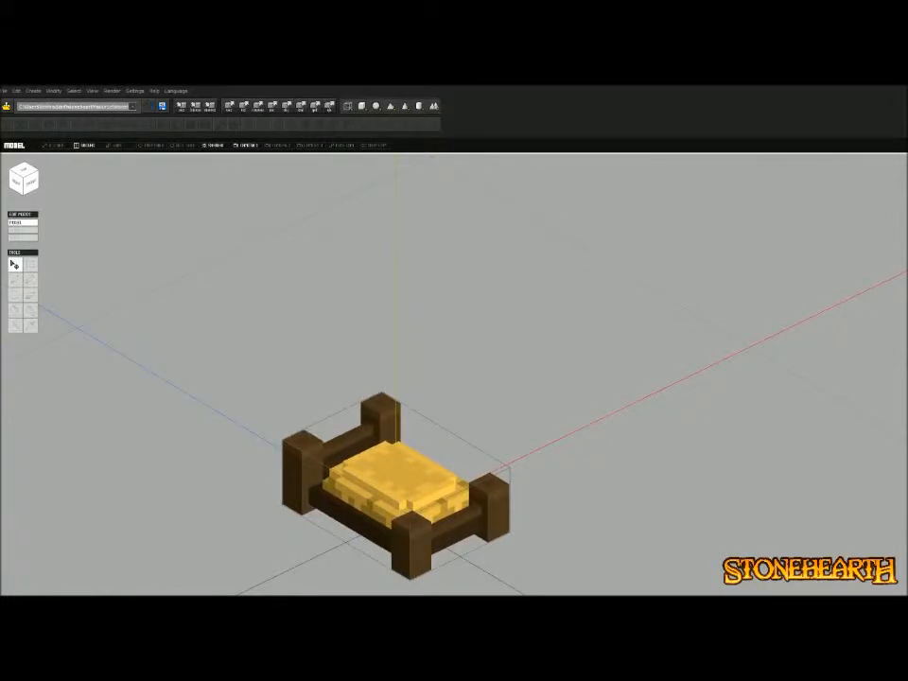
Find not_much_of_a_bed_icon.qmo in the Windows Explorer folder and examine the open bed model from above and from the front
{"action": "key", "text": "alt+Tab"}
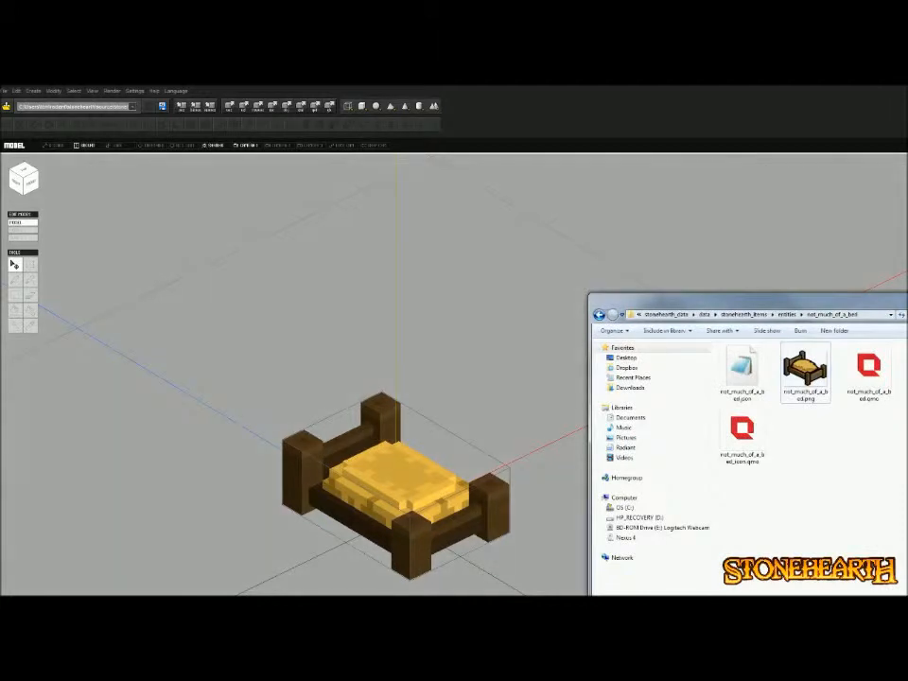
{"action": "left_click", "coordinate": [758, 431]}
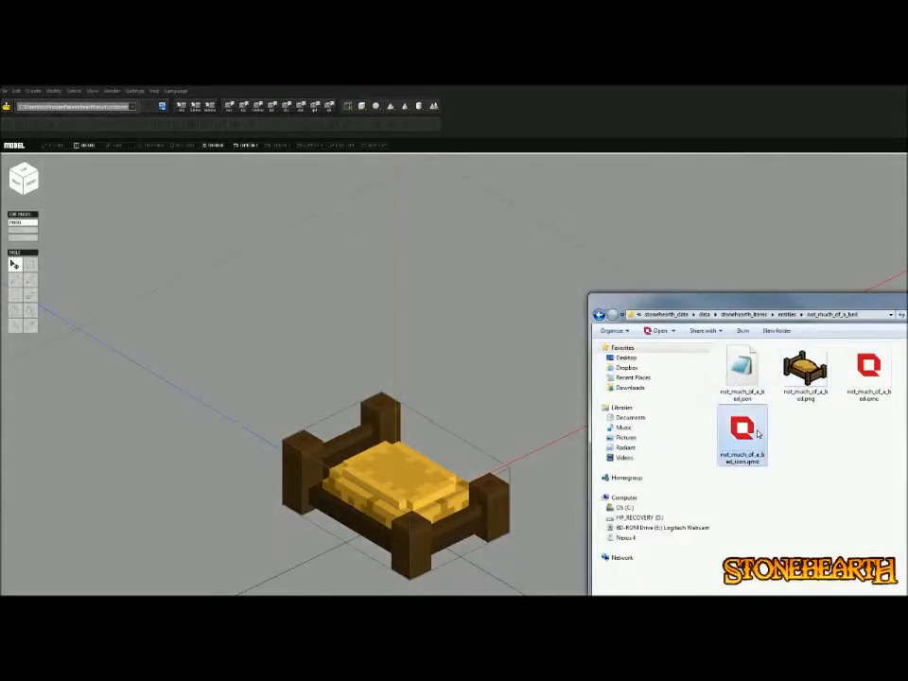
{"action": "left_click", "coordinate": [423, 483]}
{"action": "right_click_drag", "start_coordinate": [424, 484], "coordinate": [271, 514]}
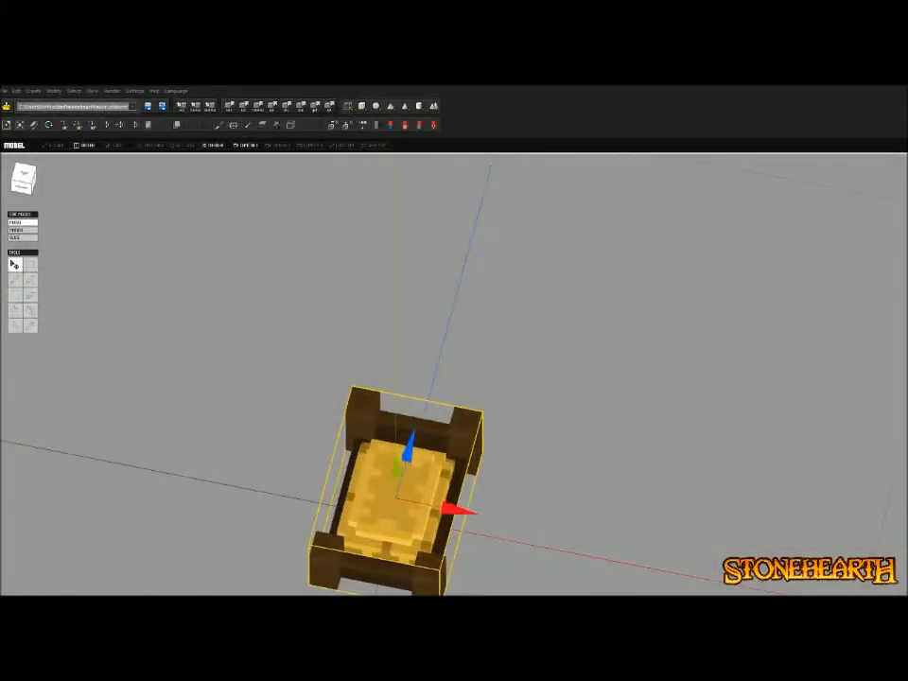
{"action": "left_click", "coordinate": [24, 172]}
{"action": "middle_click_drag", "start_coordinate": [397, 473], "coordinate": [442, 324]}
{"action": "right_click_drag", "start_coordinate": [442, 323], "coordinate": [454, 250]}
{"action": "middle_click_drag", "start_coordinate": [453, 251], "coordinate": [416, 352]}
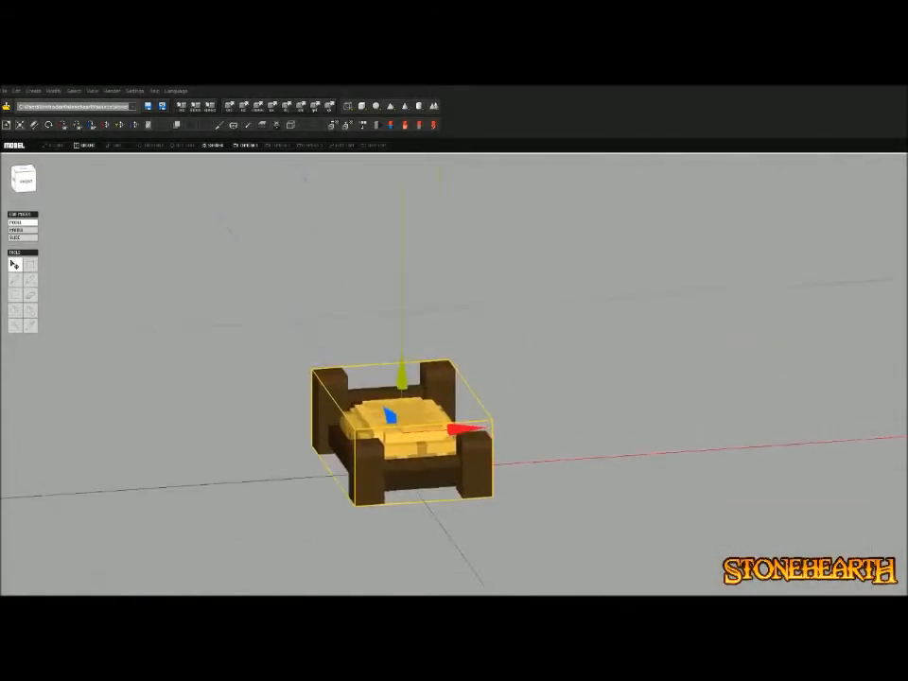
{"action": "right_click_drag", "start_coordinate": [416, 353], "coordinate": [478, 392]}
Select the entire straw bed model and copy it for reuse in the icon file
{"action": "key", "text": "alt+Tab"}
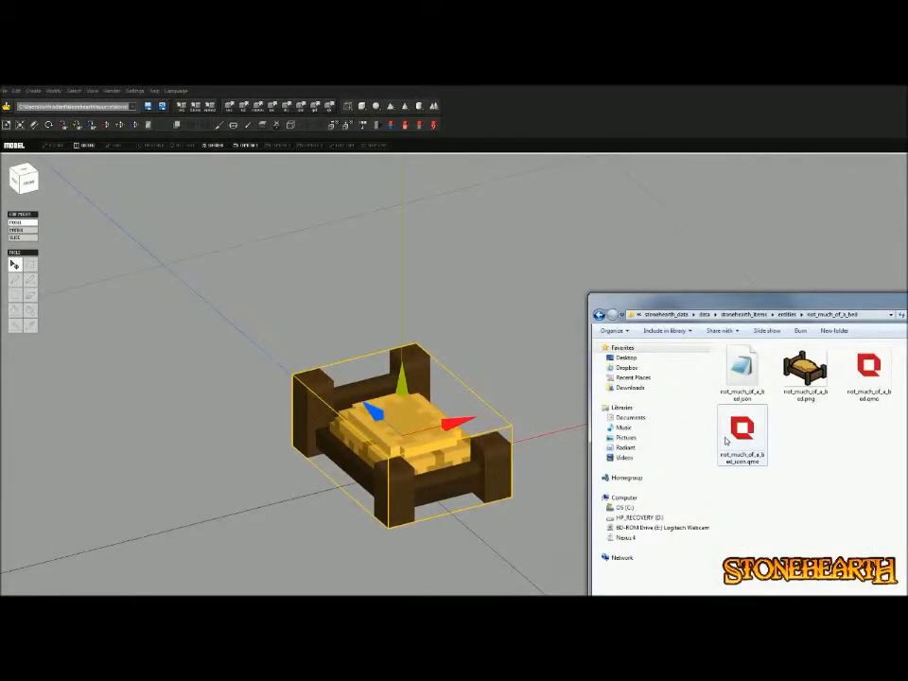
{"action": "key", "text": "alt+Tab"}
{"action": "left_click", "coordinate": [567, 359]}
{"action": "left_click", "coordinate": [416, 426]}
{"action": "key", "text": "alt+Tab"}
{"action": "key", "text": "alt+Tab"}
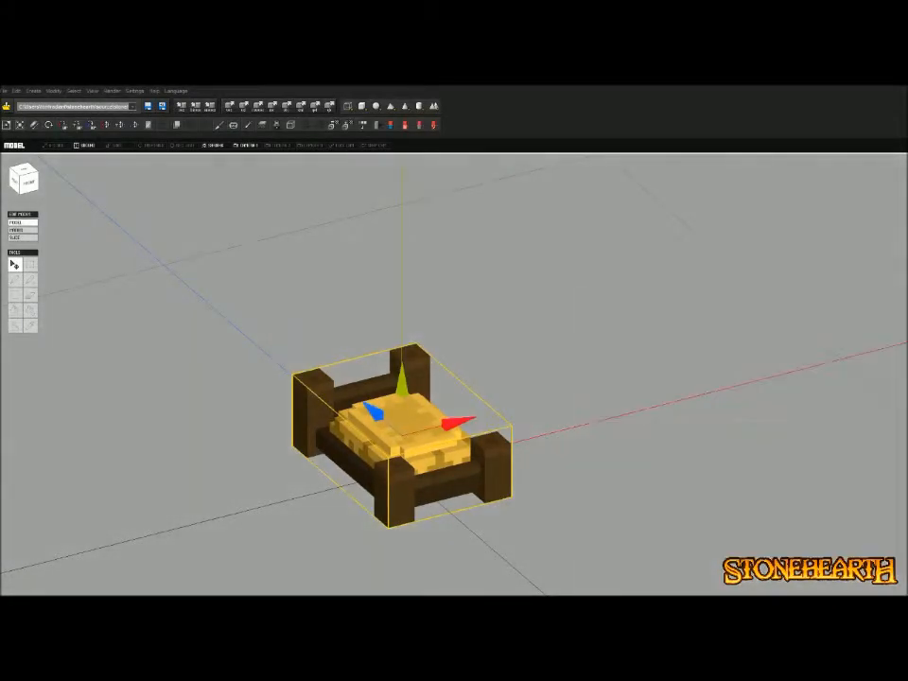
{"action": "left_click", "coordinate": [261, 295]}
{"action": "key", "text": "ctrl+n"}
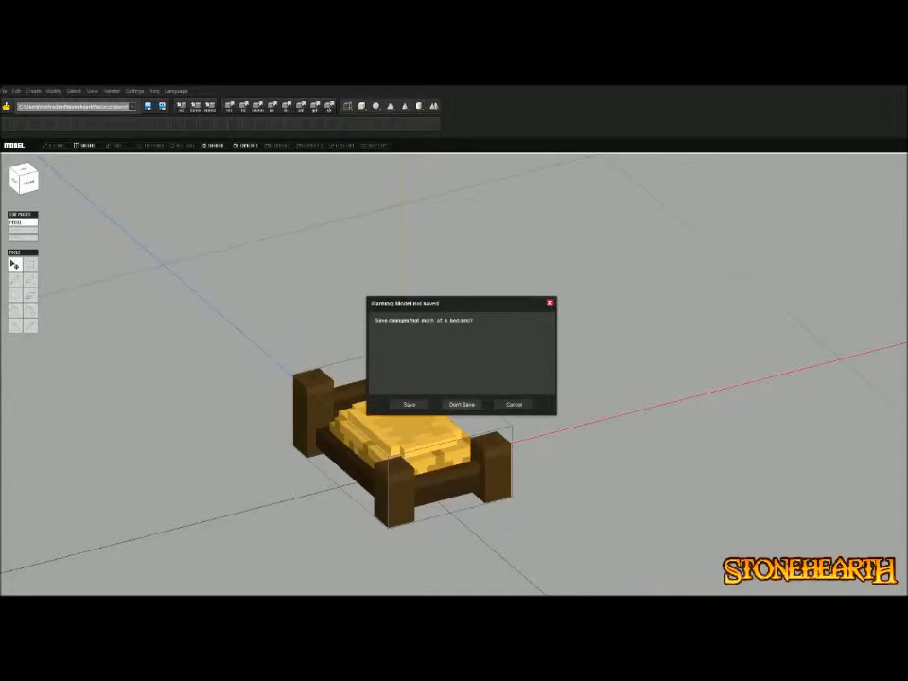
{"action": "left_click", "coordinate": [462, 404]}
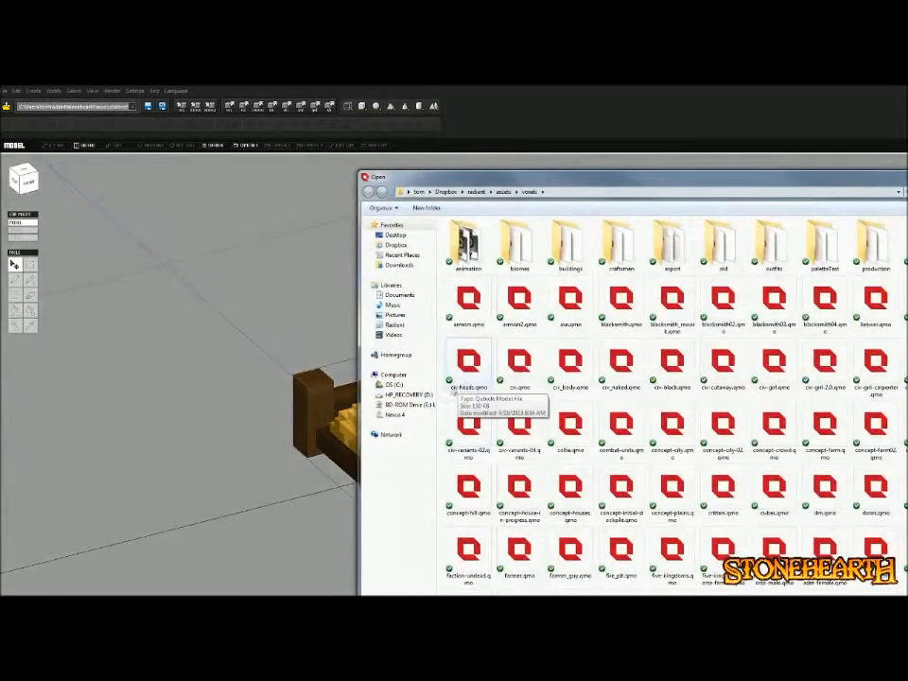
{"action": "key", "text": "Escape"}
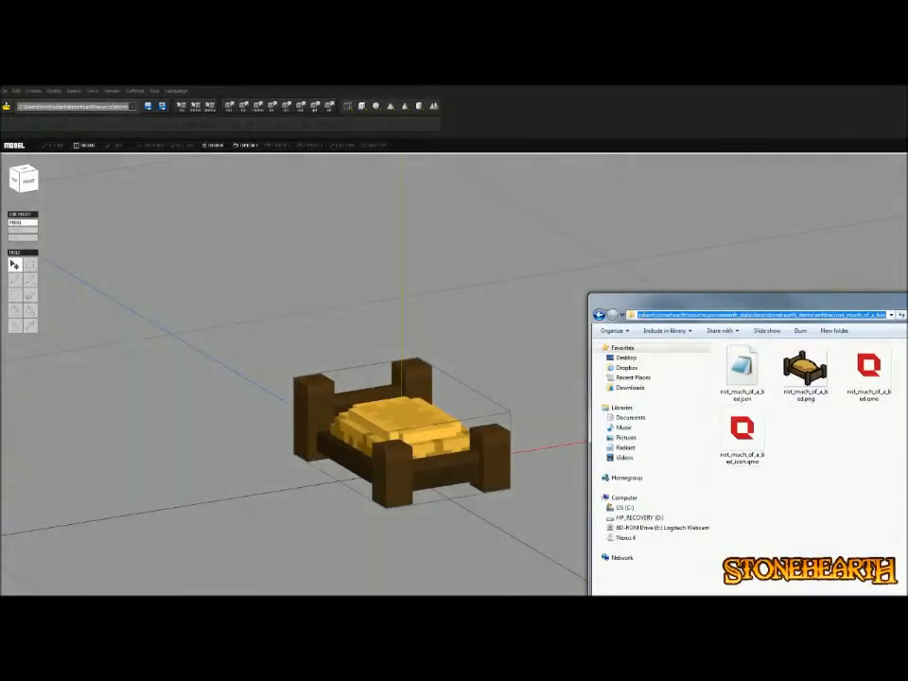
Open not_much_of_a_bed_icon.qmo from the stonehearth_items entities folder not_much_of_a_bed, discarding the current bed's unsaved changes
{"action": "left_click", "coordinate": [562, 246]}
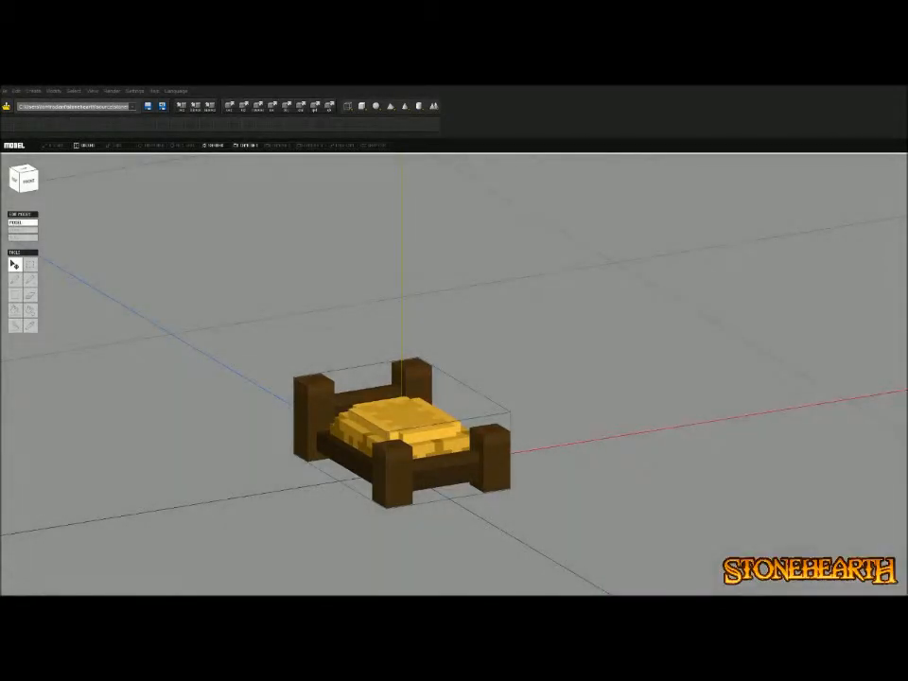
{"action": "key", "text": "ctrl+o"}
{"action": "left_click", "coordinate": [461, 404]}
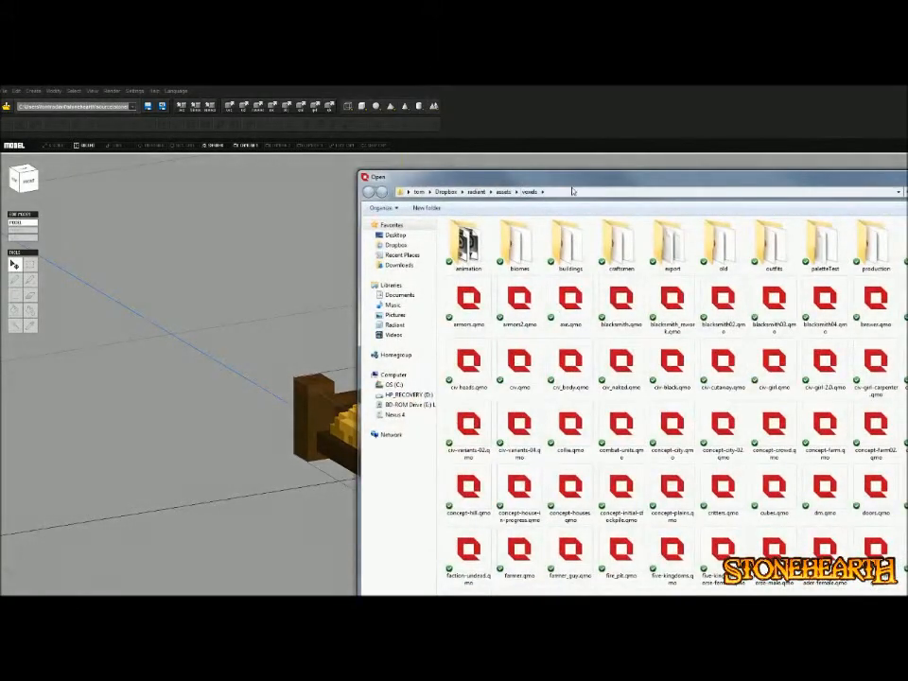
{"action": "left_click", "coordinate": [569, 190]}
{"action": "type", "text": "C:\\Users\\tom\\radiant\\stonehearth\\source\\stonehearth_data\\data\\stonehearth_items\\entities\\not_much_of_a_bed"}
{"action": "key", "text": "Return"}
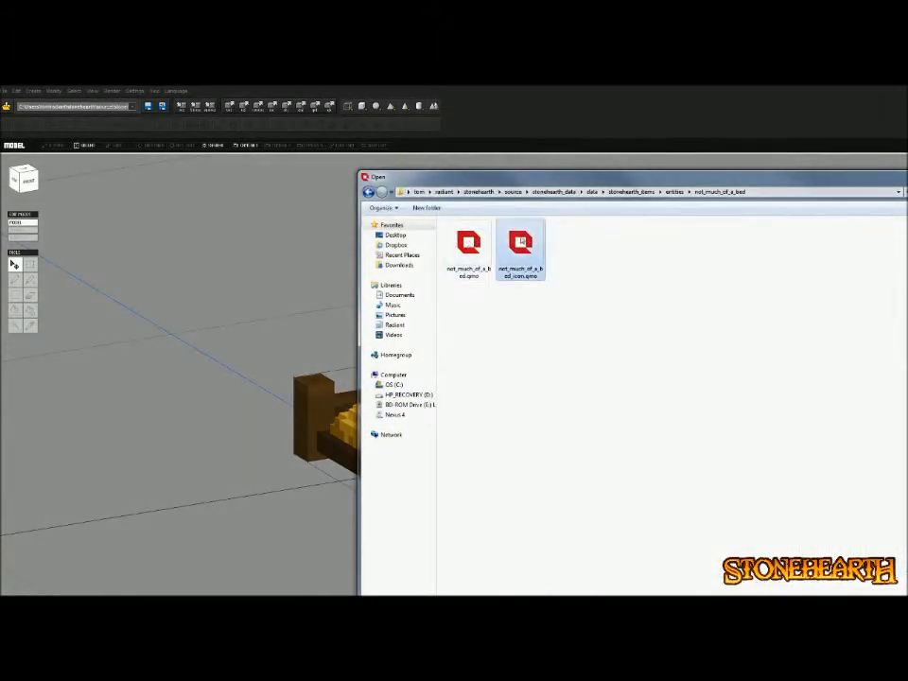
{"action": "key", "text": "Return"}
Paste the straw bed into the icon model and move it along the red axis until it stands beside the small bed
{"action": "scroll", "coordinate": [452, 331], "scroll_direction": "up", "scroll_amount": 10}
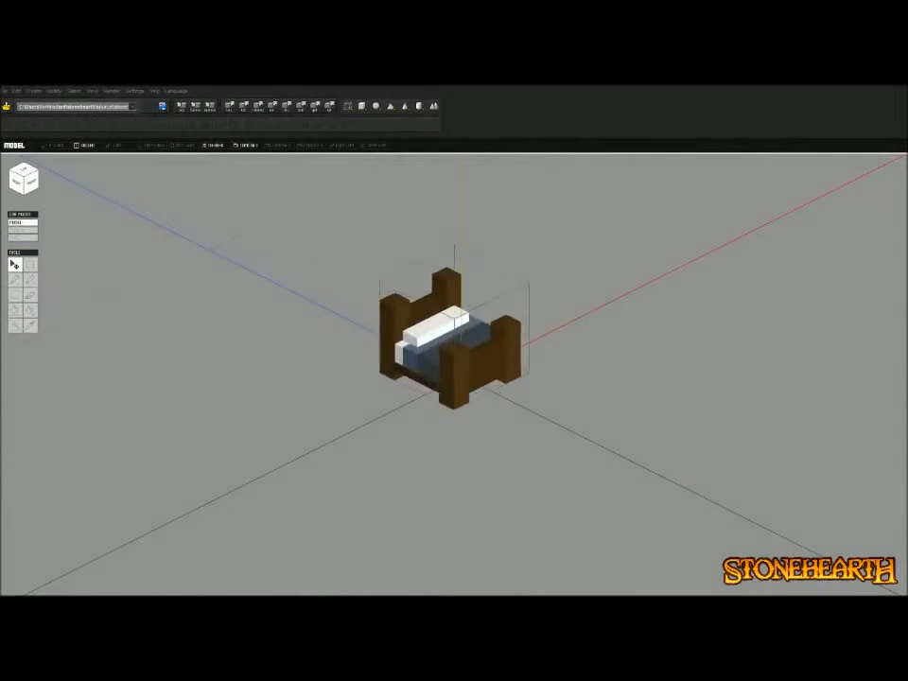
{"action": "key", "text": "ctrl+v"}
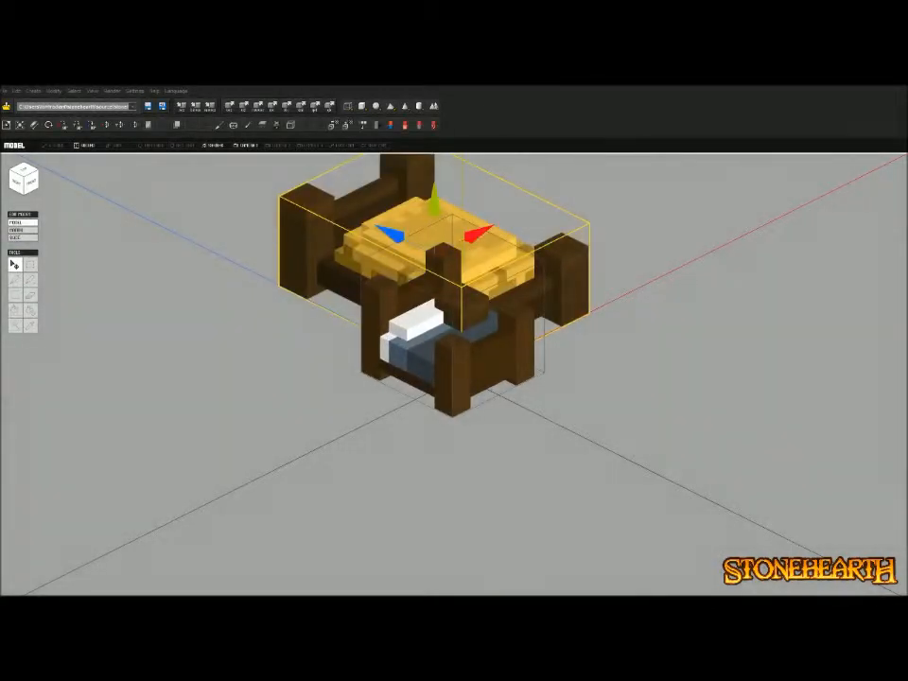
{"action": "left_click_drag", "start_coordinate": [478, 234], "coordinate": [542, 202]}
{"action": "left_click_drag", "start_coordinate": [454, 202], "coordinate": [553, 251]}
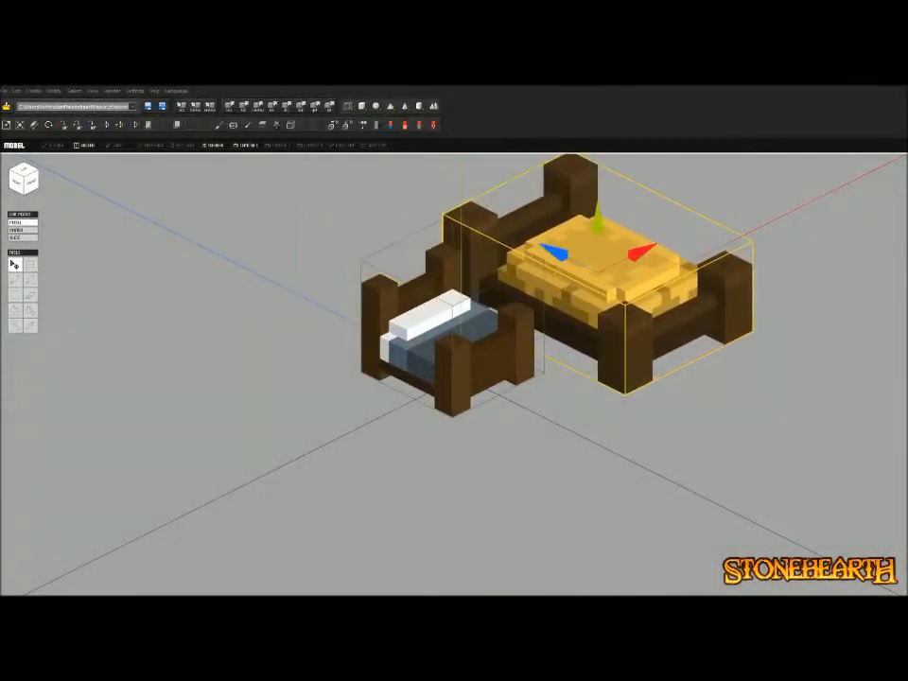
{"action": "left_click_drag", "start_coordinate": [641, 253], "coordinate": [669, 239]}
Paint the lower voxels along the small bed's mattress sides in the dark brown of the large bed's frame
{"action": "middle_click_drag", "start_coordinate": [668, 239], "coordinate": [601, 366]}
{"action": "scroll", "coordinate": [600, 366], "scroll_direction": "up", "scroll_amount": 1}
{"action": "mouse_move", "coordinate": [601, 366]}
{"action": "right_mouse_down"}
{"action": "mouse_move", "coordinate": [648, 340]}
{"action": "mouse_move", "coordinate": [605, 361]}
{"action": "right_mouse_up"}
{"action": "key", "text": "Tab"}
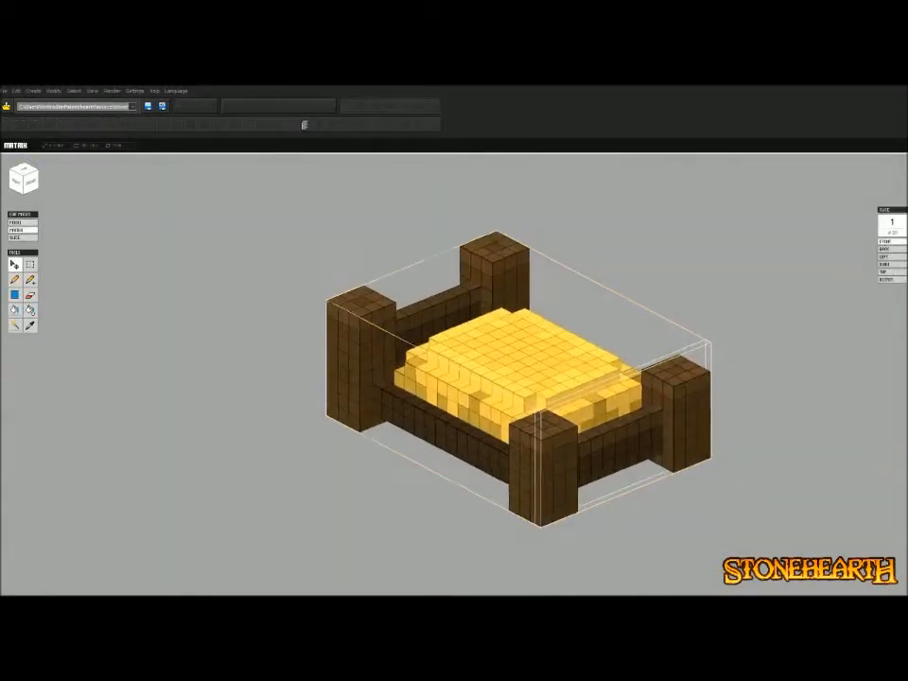
{"action": "key", "text": "Tab"}
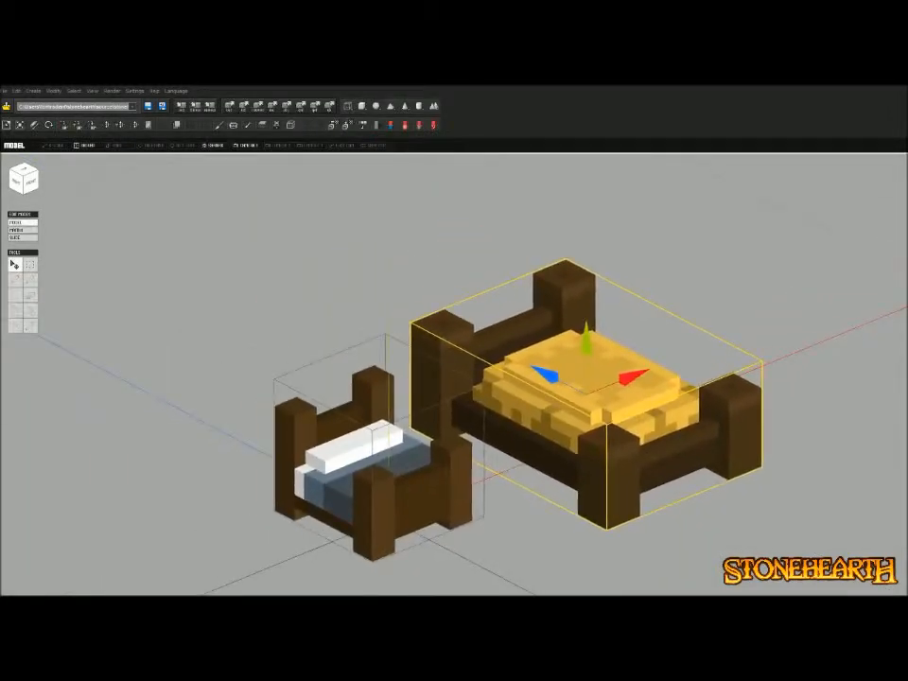
{"action": "double_click", "coordinate": [375, 466]}
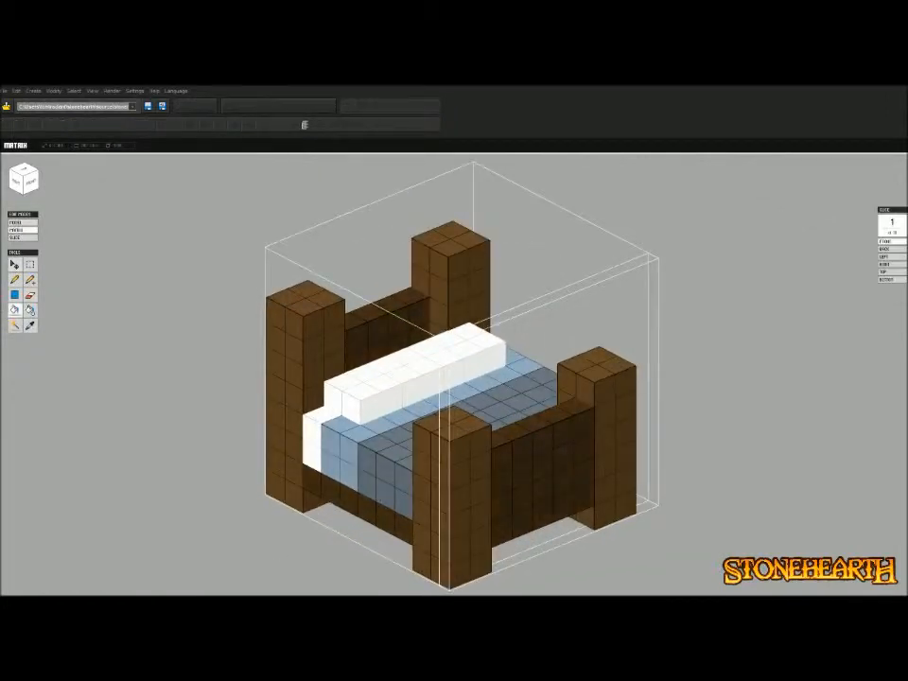
{"action": "left_click", "coordinate": [14, 280]}
{"action": "left_click", "coordinate": [404, 502]}
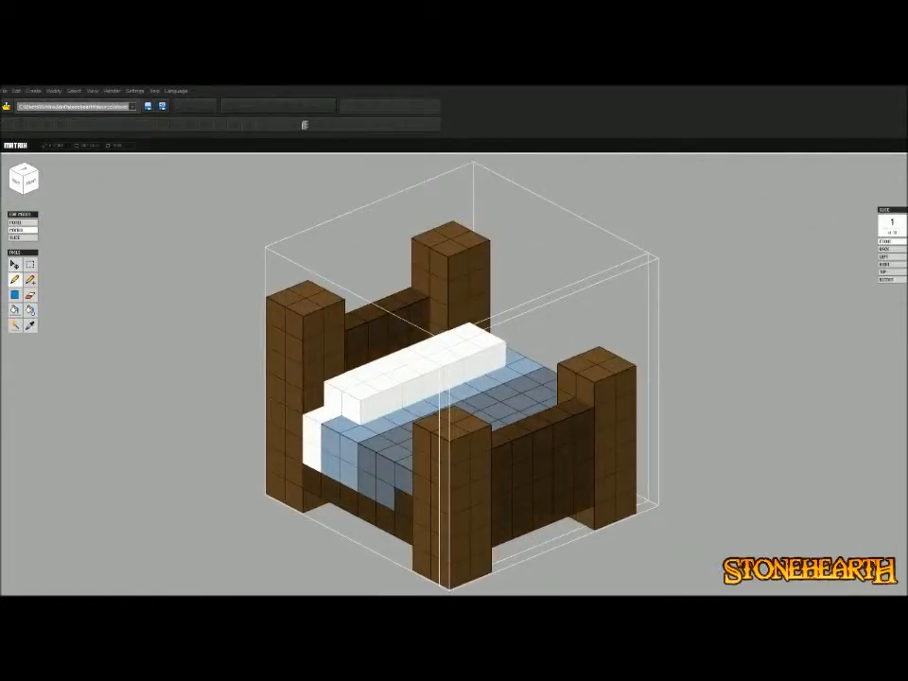
{"action": "left_click_drag", "start_coordinate": [404, 502], "coordinate": [312, 457]}
{"action": "right_click_drag", "start_coordinate": [529, 492], "coordinate": [331, 482]}
{"action": "mouse_move", "coordinate": [396, 511]}
{"action": "left_mouse_down"}
{"action": "mouse_move", "coordinate": [533, 484]}
{"action": "mouse_move", "coordinate": [397, 484]}
{"action": "left_mouse_up"}
{"action": "right_click_drag", "start_coordinate": [406, 482], "coordinate": [690, 520]}
Recolour the small bed's corner posts using the large bed as reference, keeping the tops a lighter brown
{"action": "key", "text": "Tab"}
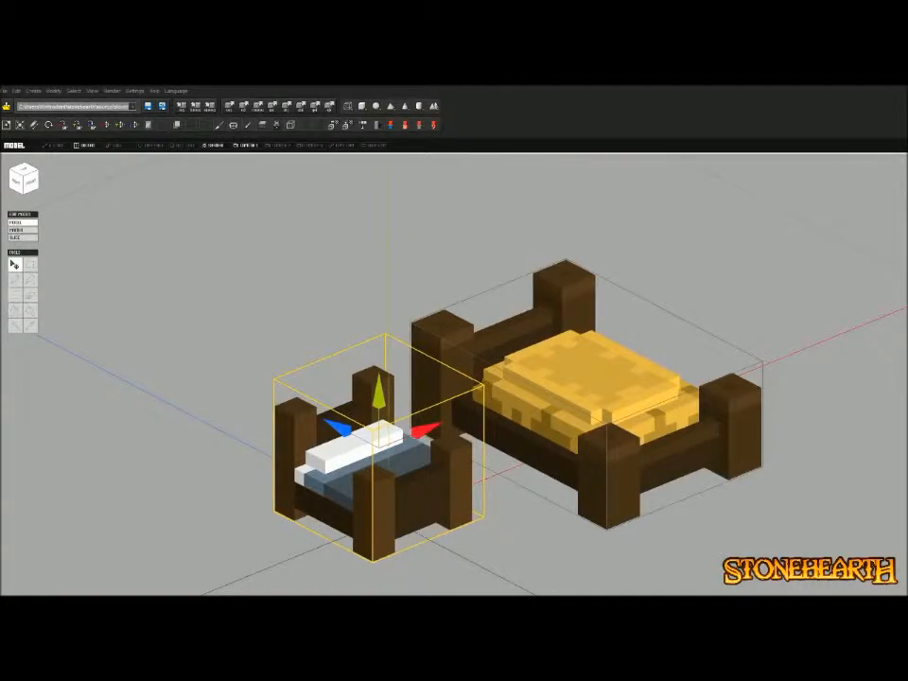
{"action": "double_click", "coordinate": [588, 388]}
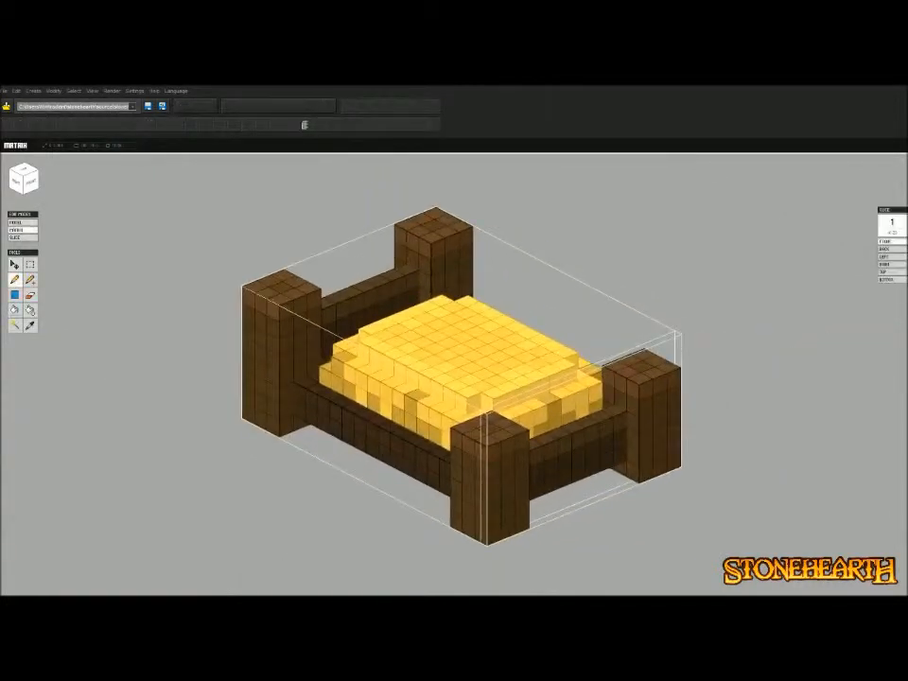
{"action": "key", "text": "Tab"}
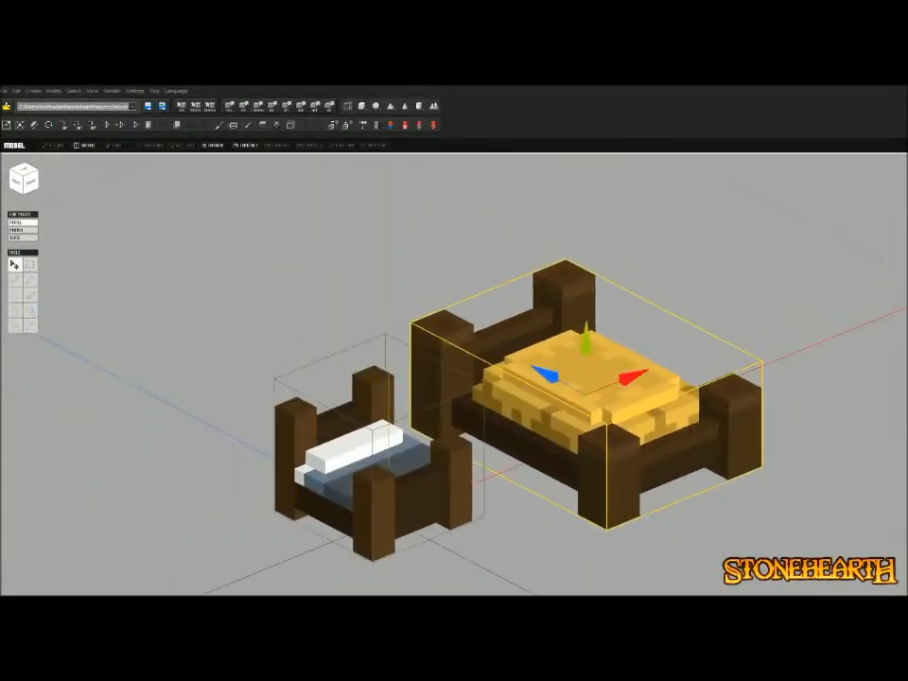
{"action": "double_click", "coordinate": [376, 448]}
{"action": "key", "text": "g"}
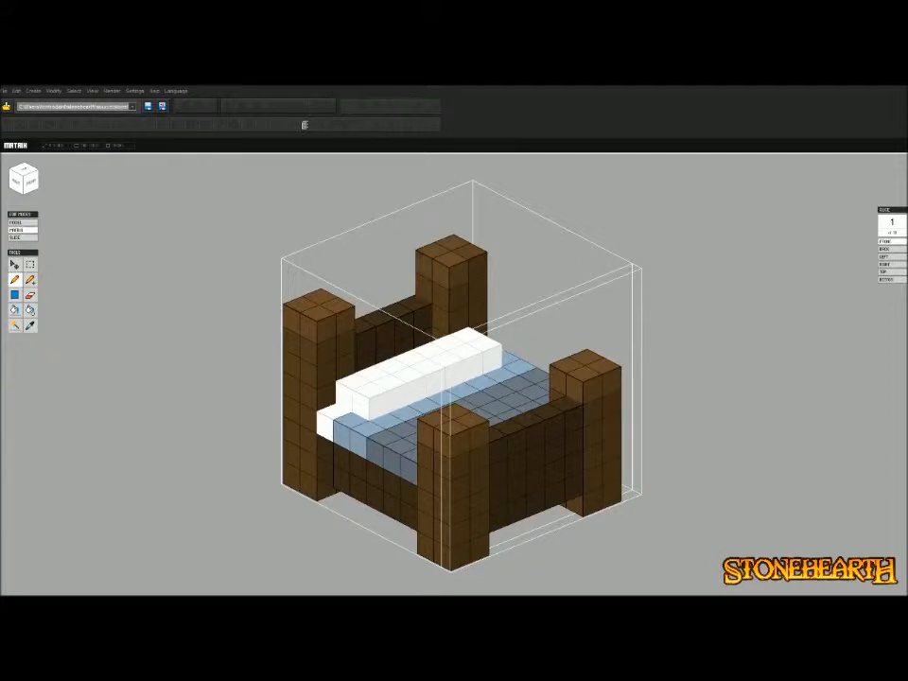
Recolour the small bed's pillow and blanket straw yellow and darken its posts to match the large bed
{"action": "right_click_drag", "start_coordinate": [454, 379], "coordinate": [510, 350]}
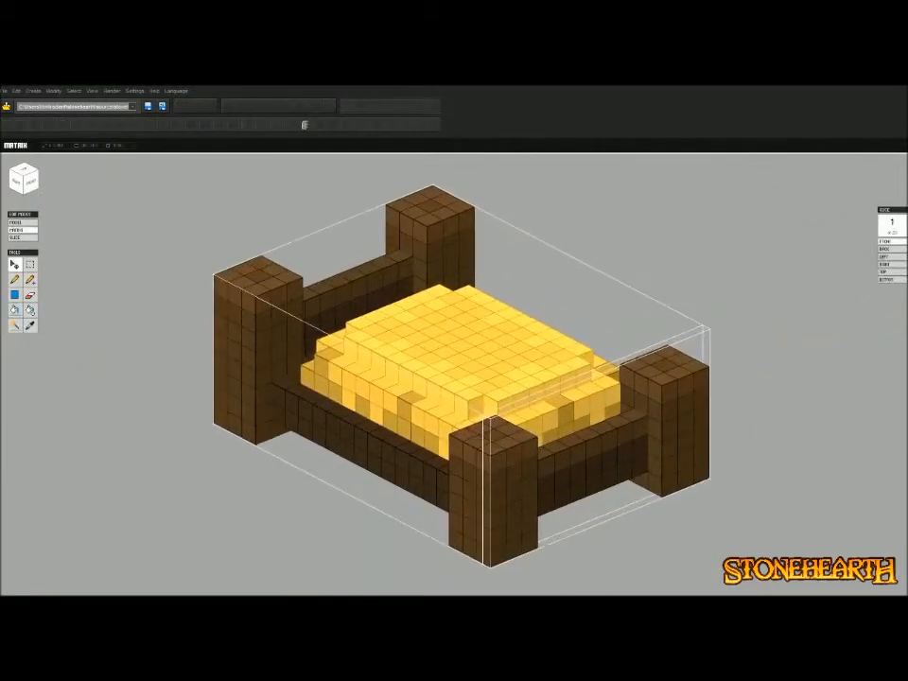
{"action": "key", "text": "p"}
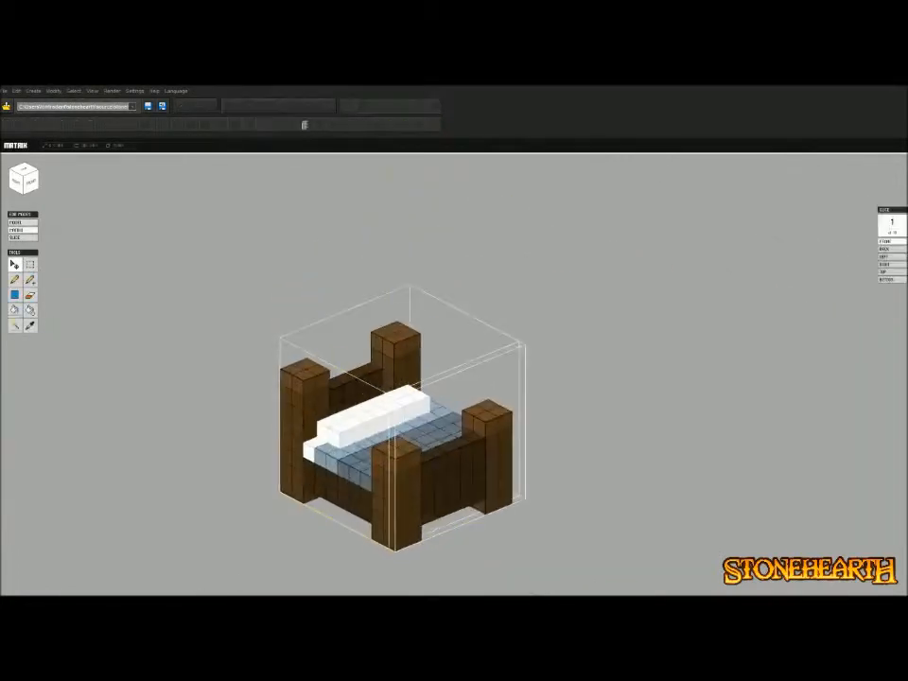
{"action": "scroll", "coordinate": [454, 378], "scroll_direction": "up", "scroll_amount": 4}
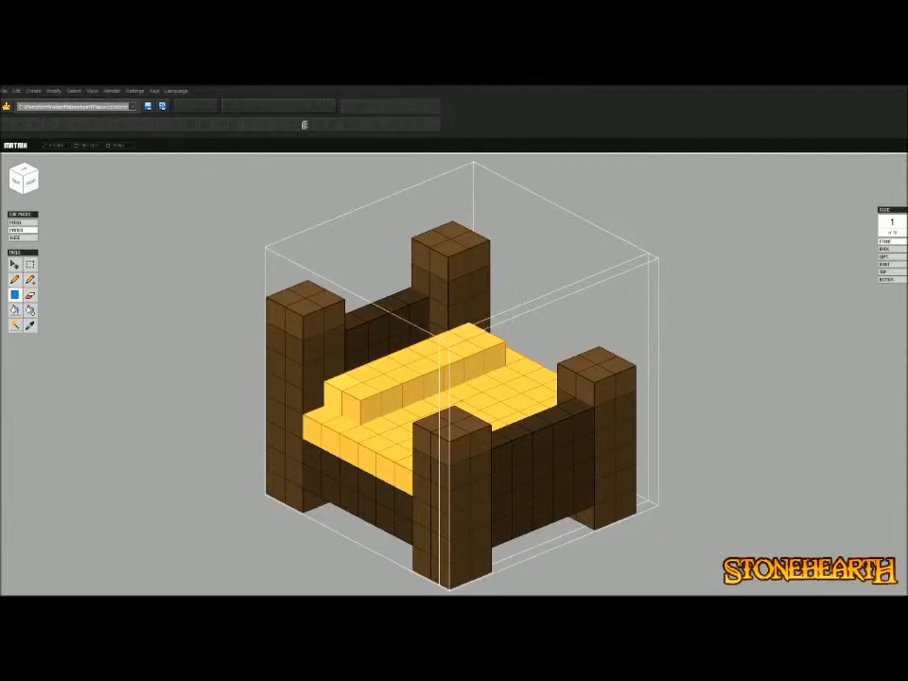
Add yellow voxels across the small bed's mattress to extend the raised pillow into a full upper straw layer
{"action": "left_click", "coordinate": [14, 280]}
{"action": "right_click_drag", "start_coordinate": [454, 378], "coordinate": [454, 412]}
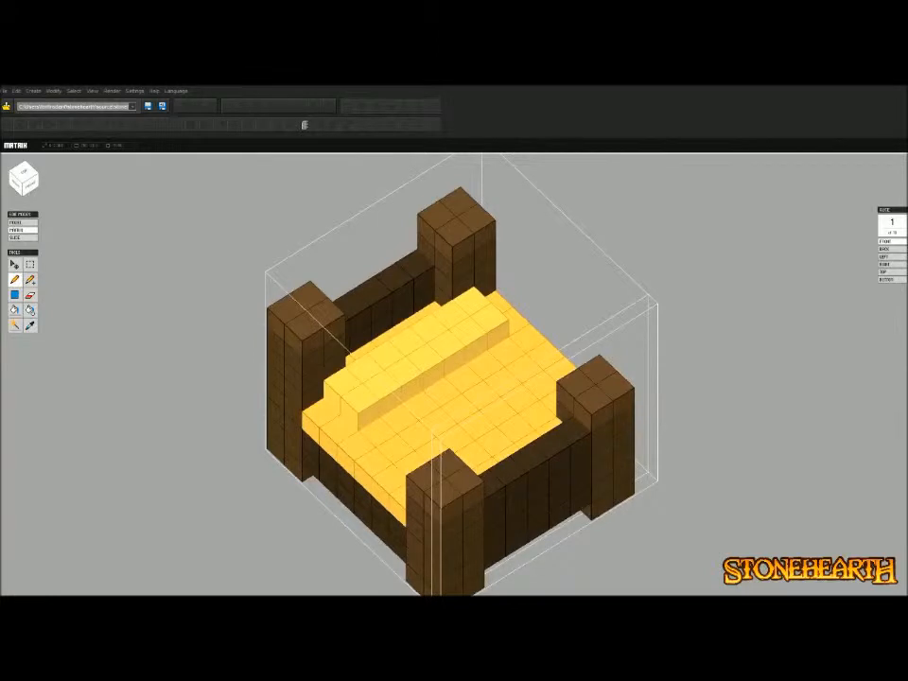
{"action": "left_click", "coordinate": [31, 280]}
{"action": "mouse_move", "coordinate": [499, 336]}
{"action": "left_mouse_down"}
{"action": "mouse_move", "coordinate": [368, 417]}
{"action": "mouse_move", "coordinate": [392, 429]}
{"action": "mouse_move", "coordinate": [518, 352]}
{"action": "left_mouse_up"}
{"action": "left_click", "coordinate": [535, 365]}
{"action": "right_click_drag", "start_coordinate": [535, 369], "coordinate": [587, 369]}
{"action": "left_click_drag", "start_coordinate": [517, 356], "coordinate": [474, 439]}
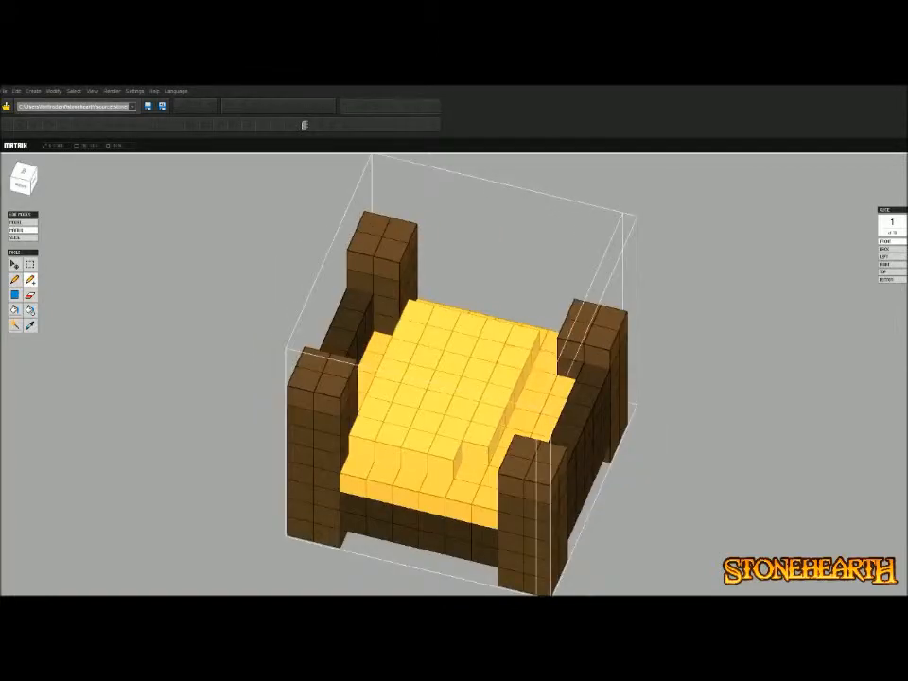
{"action": "right_click_drag", "start_coordinate": [474, 439], "coordinate": [534, 441]}
{"action": "left_click", "coordinate": [520, 452]}
{"action": "left_click", "coordinate": [549, 446]}
{"action": "left_click_drag", "start_coordinate": [544, 420], "coordinate": [507, 312]}
{"action": "mouse_move", "coordinate": [507, 312]}
{"action": "right_mouse_down"}
{"action": "mouse_move", "coordinate": [359, 284]}
{"action": "mouse_move", "coordinate": [492, 288]}
{"action": "right_mouse_up"}
Erase the corner voxels of the small bed's raised straw layer to notch its outline
{"action": "key", "text": "e"}
{"action": "left_click", "coordinate": [370, 435]}
{"action": "left_click", "coordinate": [405, 333]}
{"action": "left_click", "coordinate": [540, 346]}
{"action": "right_click_drag", "start_coordinate": [540, 346], "coordinate": [598, 379]}
{"action": "left_click", "coordinate": [571, 417]}
{"action": "right_click_drag", "start_coordinate": [571, 417], "coordinate": [501, 393]}
Compare the large bed's straw shading and frame with the small bed at voxel level and in model mode
{"action": "key", "text": "Tab"}
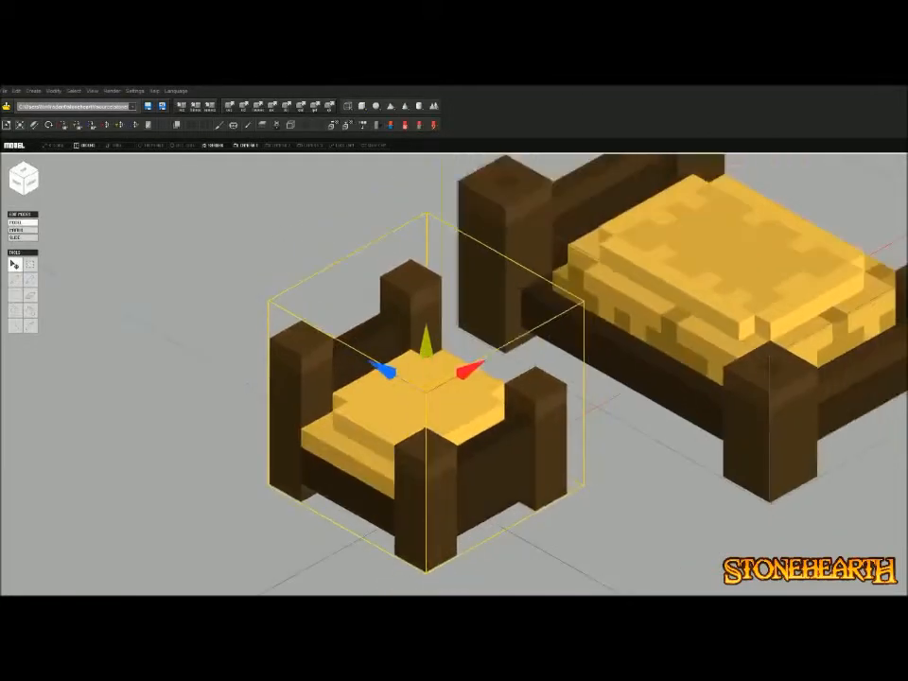
{"action": "double_click", "coordinate": [576, 397]}
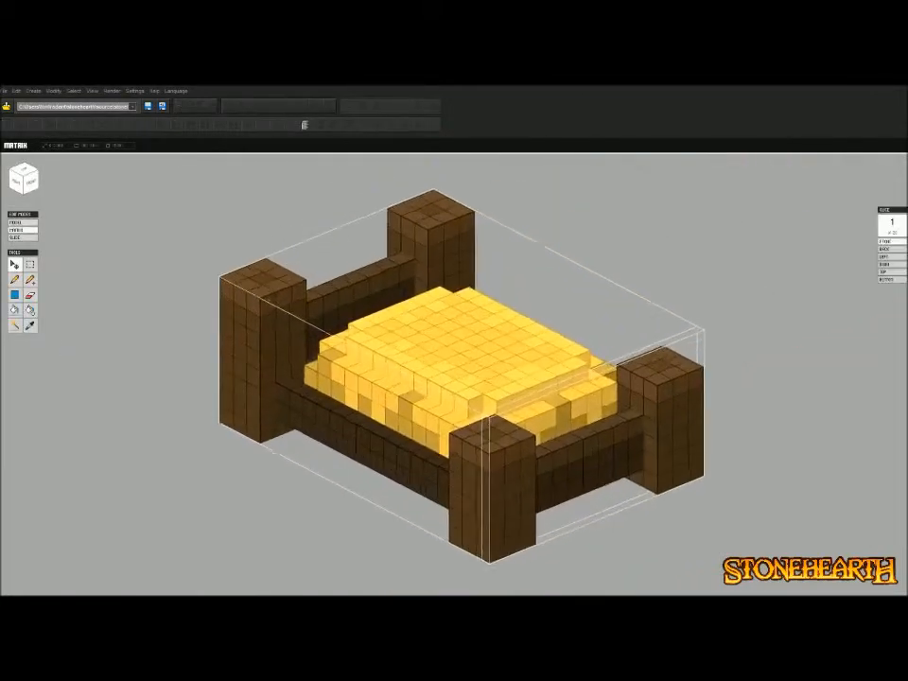
{"action": "key", "text": "b"}
{"action": "key", "text": "Tab"}
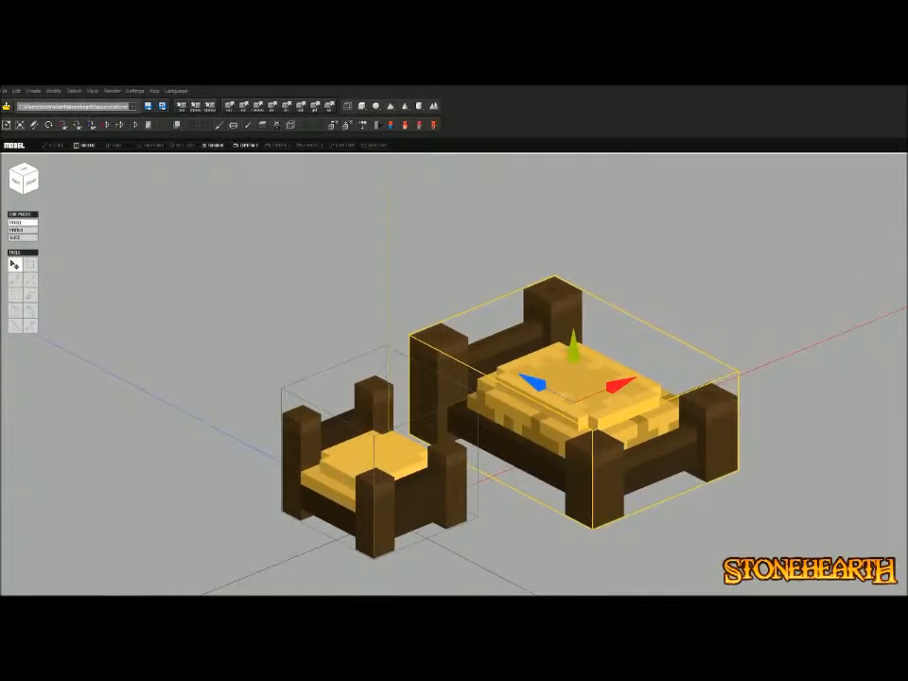
{"action": "key", "text": "Tab"}
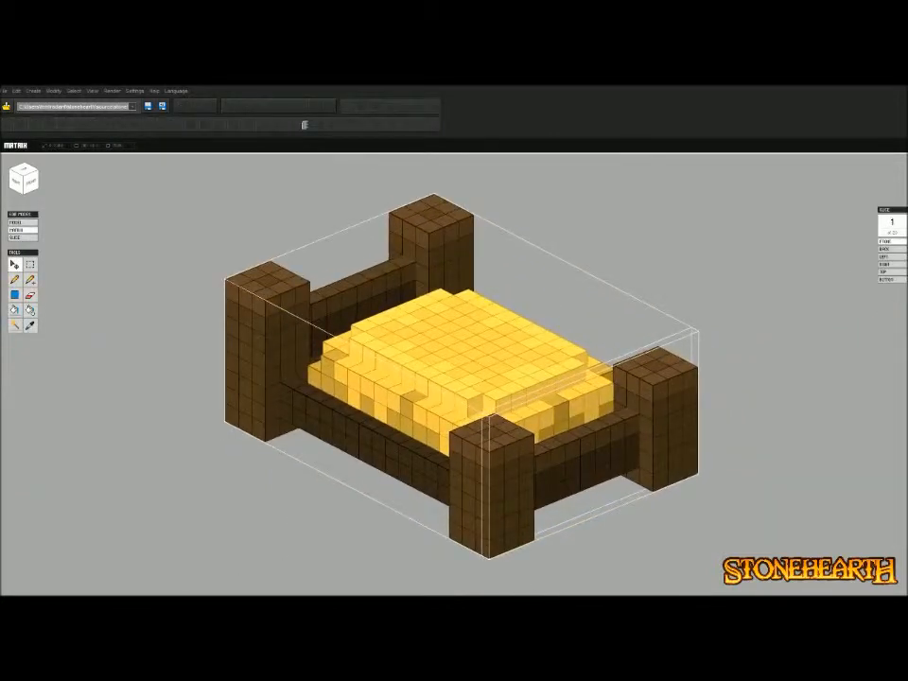
{"action": "key", "text": "b"}
{"action": "key", "text": "Tab"}
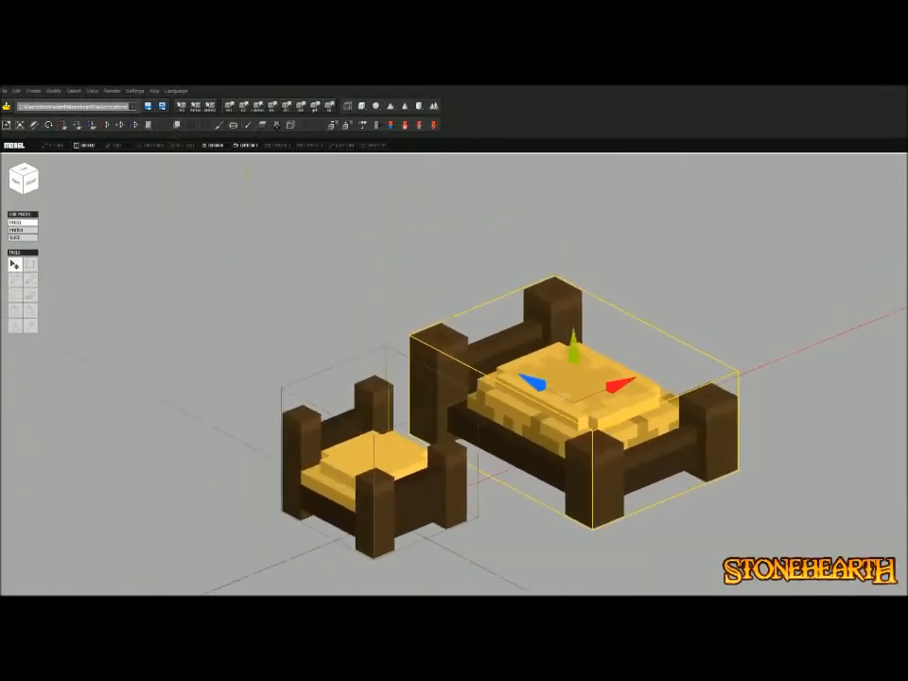
{"action": "double_click", "coordinate": [375, 486]}
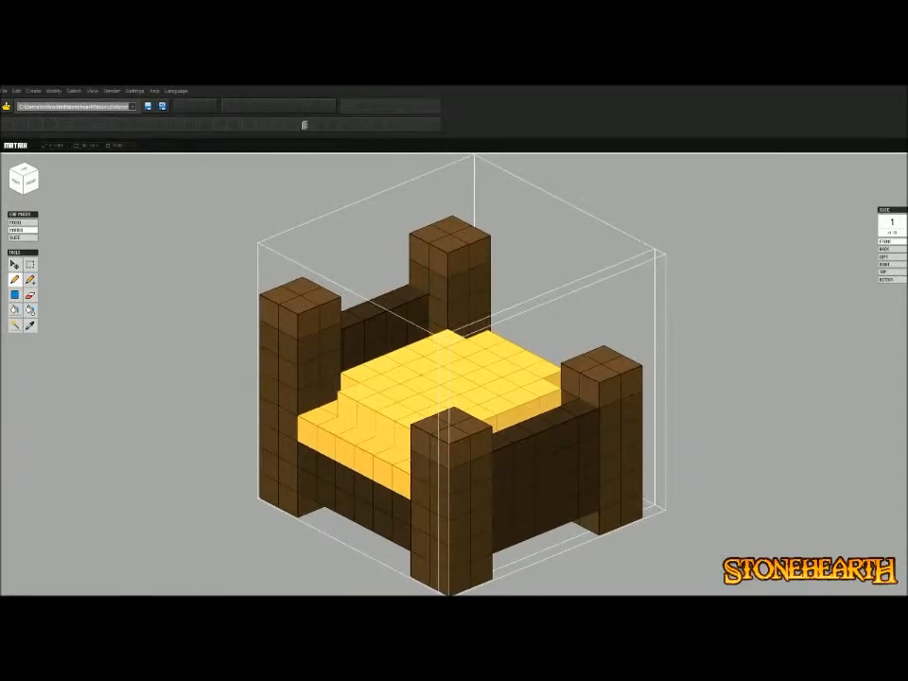
{"action": "key", "text": "Tab"}
{"action": "right_click_drag", "start_coordinate": [454, 378], "coordinate": [487, 346]}
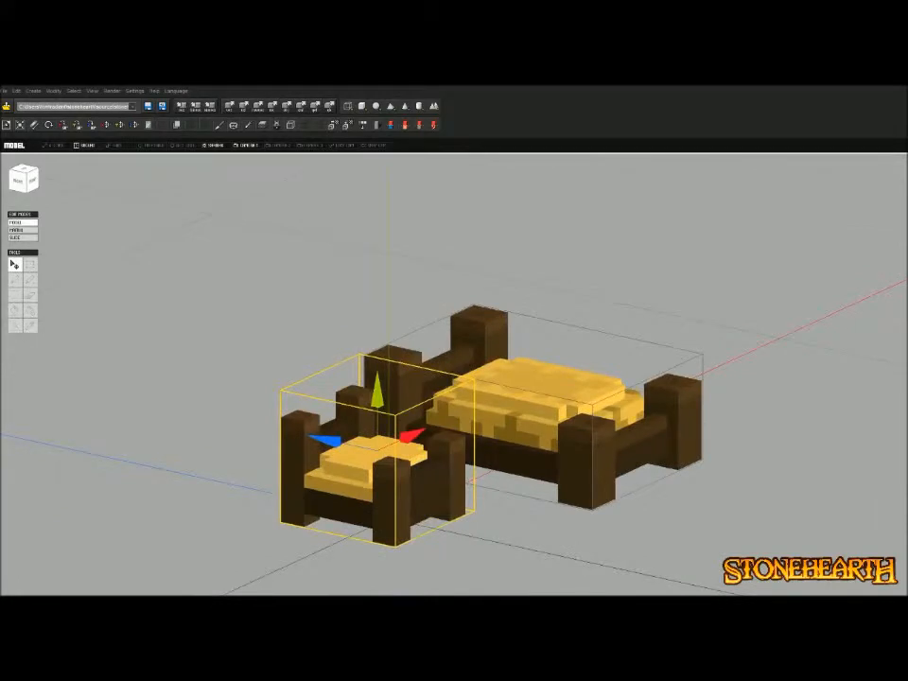
Open the small bed for voxel editing and choose a slightly brighter, purer straw yellow as the pencil colour
{"action": "right_click_drag", "start_coordinate": [487, 345], "coordinate": [464, 407]}
{"action": "left_click", "coordinate": [482, 401]}
{"action": "scroll", "coordinate": [482, 402], "scroll_direction": "down", "scroll_amount": 3}
{"action": "double_click", "coordinate": [383, 481]}
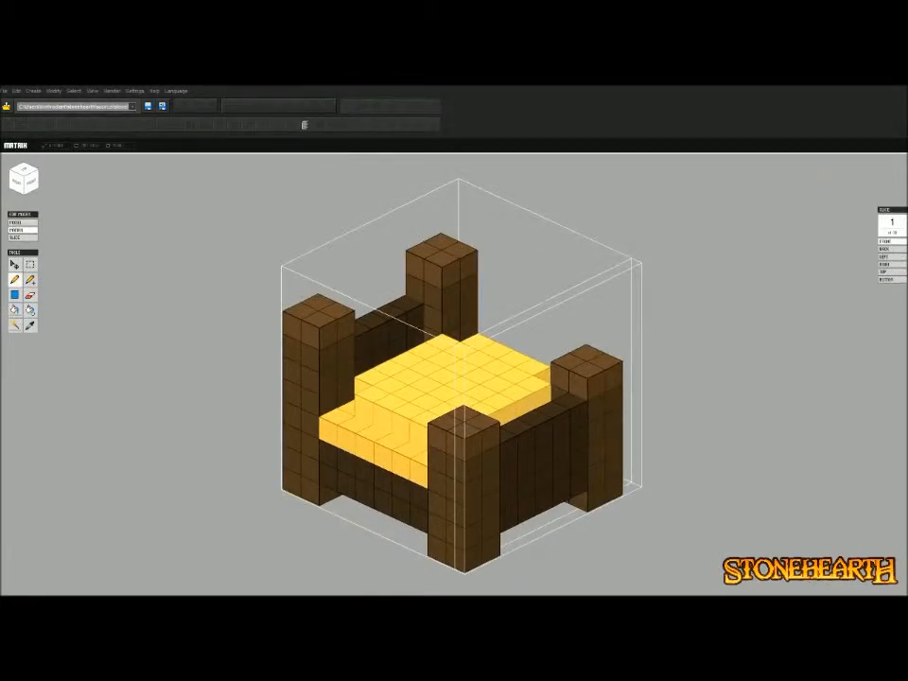
{"action": "type", "text": "cff"}
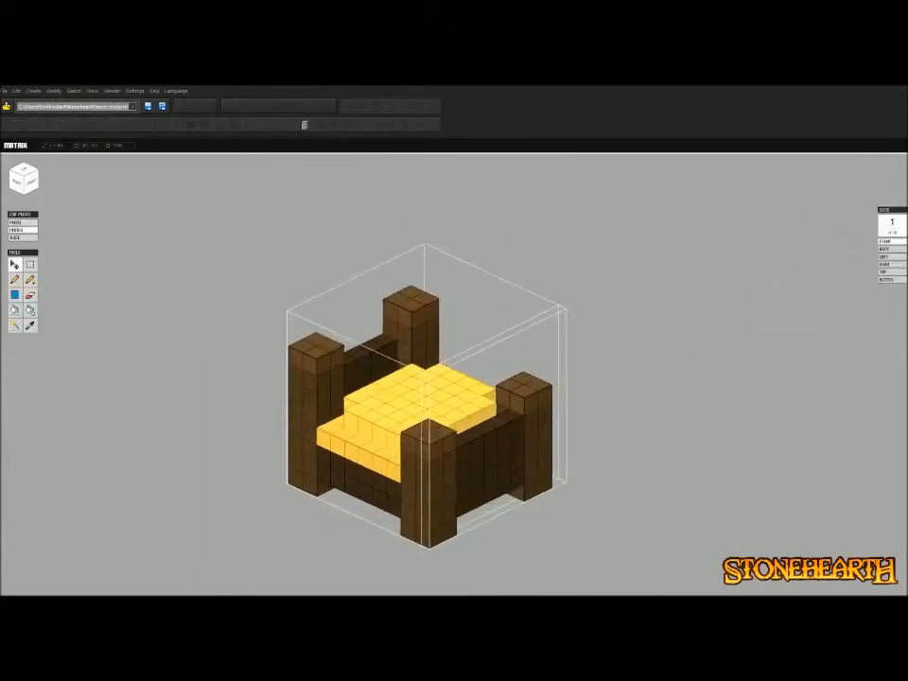
{"action": "scroll", "coordinate": [337, 452], "scroll_direction": "up", "scroll_amount": 3}
{"action": "middle_click_drag", "start_coordinate": [425, 397], "coordinate": [501, 425]}
{"action": "key", "text": "b"}
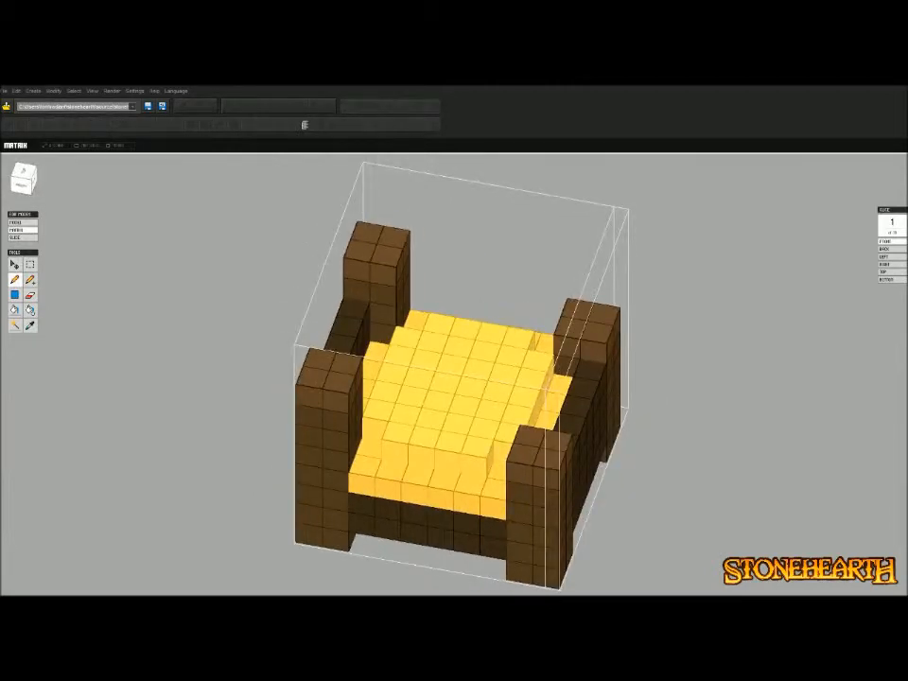
{"action": "key", "text": "c"}
{"action": "left_click", "coordinate": [428, 256]}
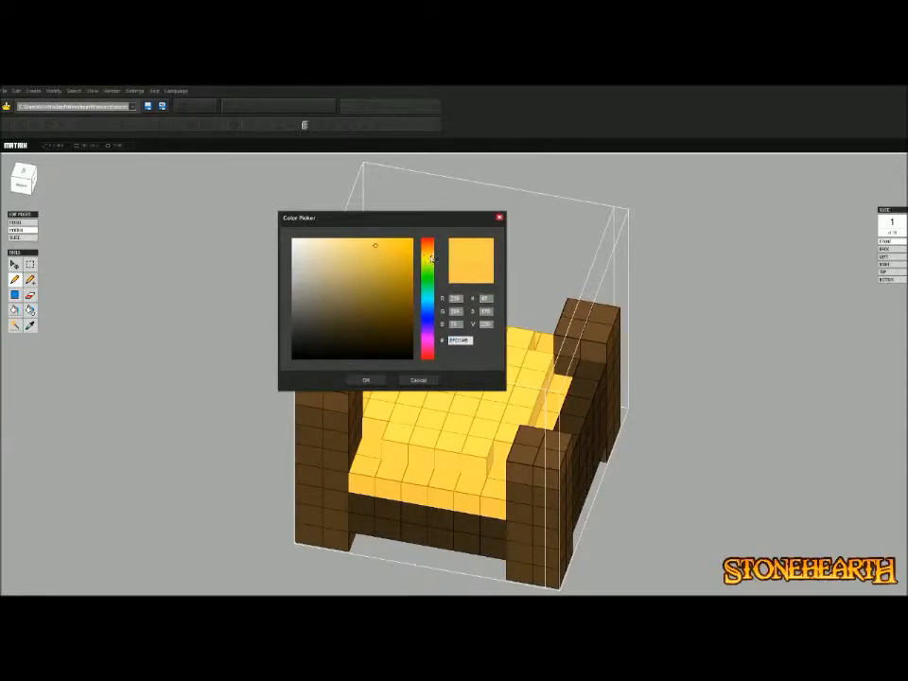
{"action": "left_click_drag", "start_coordinate": [375, 245], "coordinate": [375, 239]}
{"action": "left_click", "coordinate": [366, 379]}
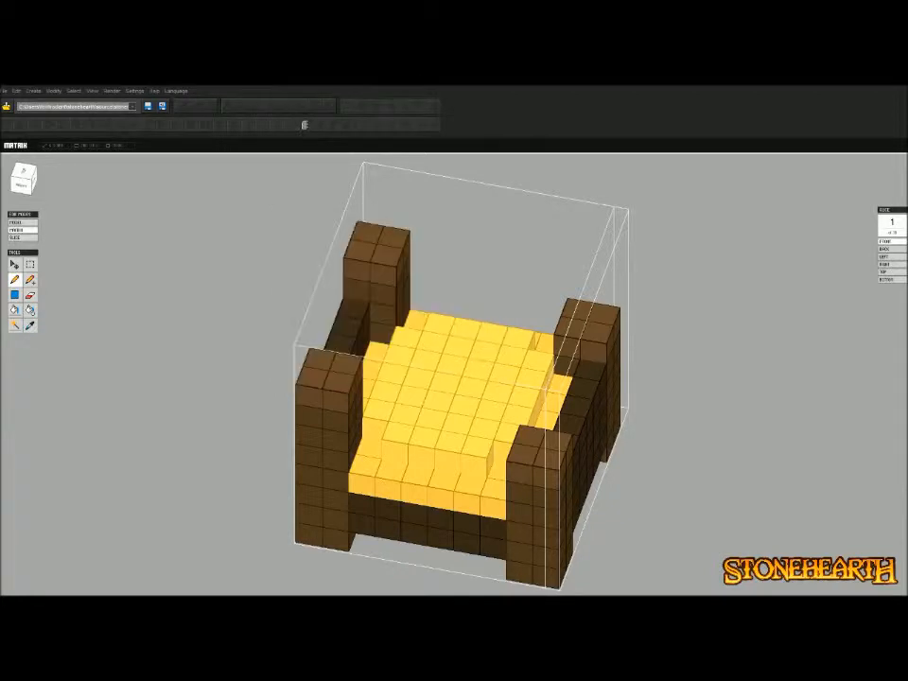
Paint the small bed's upper straw layer with the brighter yellow, leaving scattered darker voxels, and check it beside the large bed
{"action": "left_click_drag", "start_coordinate": [394, 451], "coordinate": [476, 463]}
{"action": "left_click", "coordinate": [369, 428]}
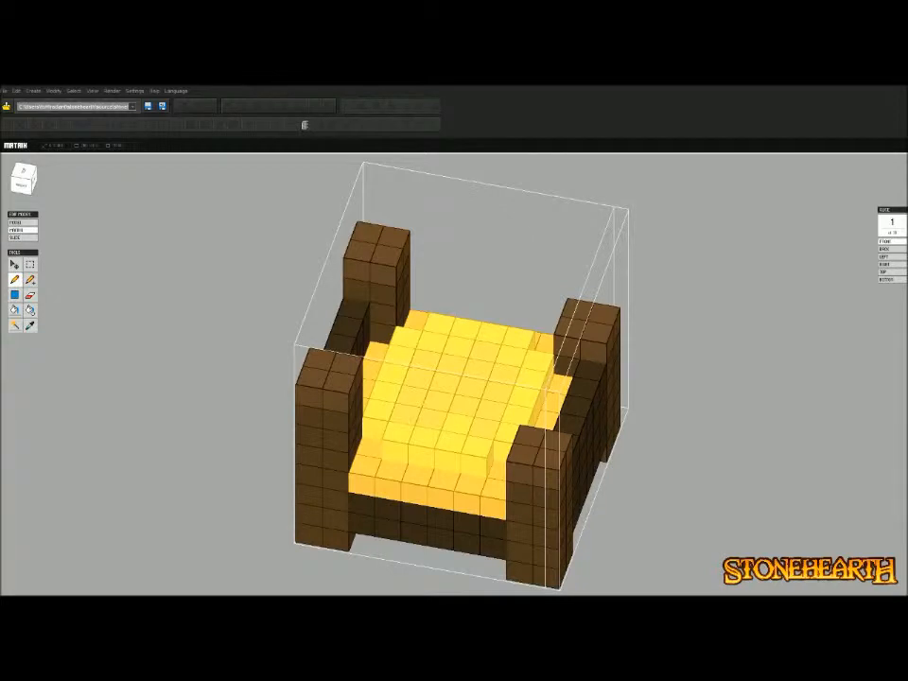
{"action": "right_click_drag", "start_coordinate": [454, 378], "coordinate": [378, 322]}
{"action": "key", "text": "Tab"}
{"action": "scroll", "coordinate": [454, 373], "scroll_direction": "down", "scroll_amount": 5}
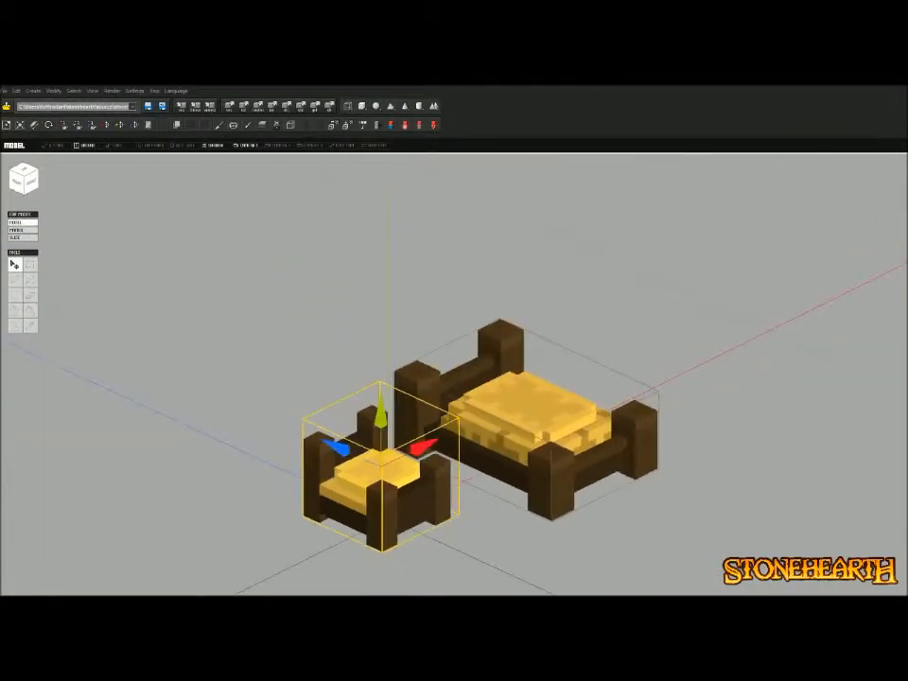
Paint scattered brighter yellow voxels on both long sides of the small bed's lower straw layer to mottle it
{"action": "key", "text": "Tab"}
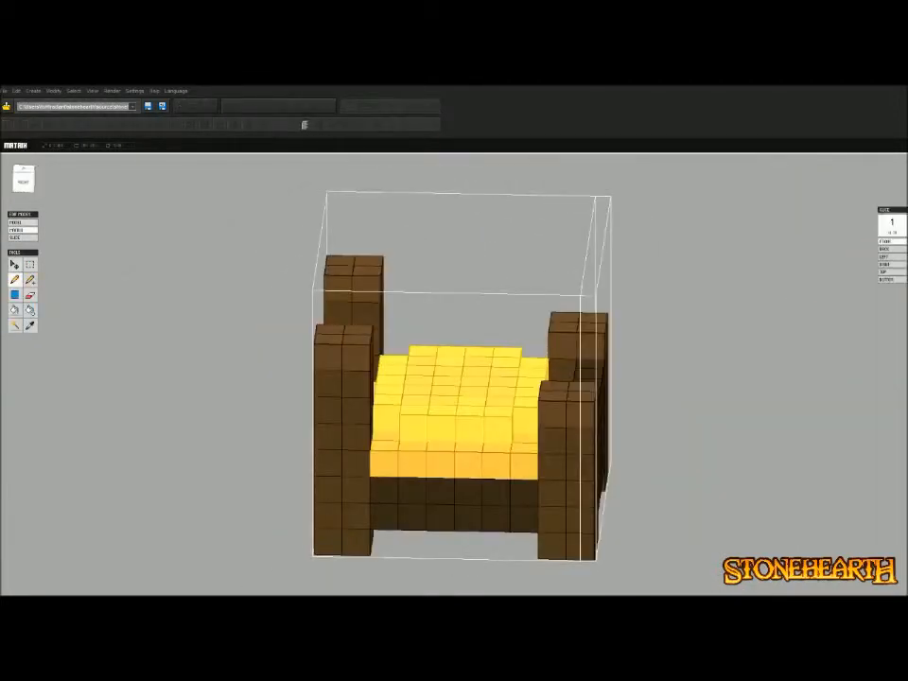
{"action": "right_click_drag", "start_coordinate": [496, 458], "coordinate": [591, 496]}
{"action": "left_click", "coordinate": [547, 444]}
{"action": "left_click", "coordinate": [506, 458]}
{"action": "right_click_drag", "start_coordinate": [506, 459], "coordinate": [440, 430]}
{"action": "left_click", "coordinate": [568, 446]}
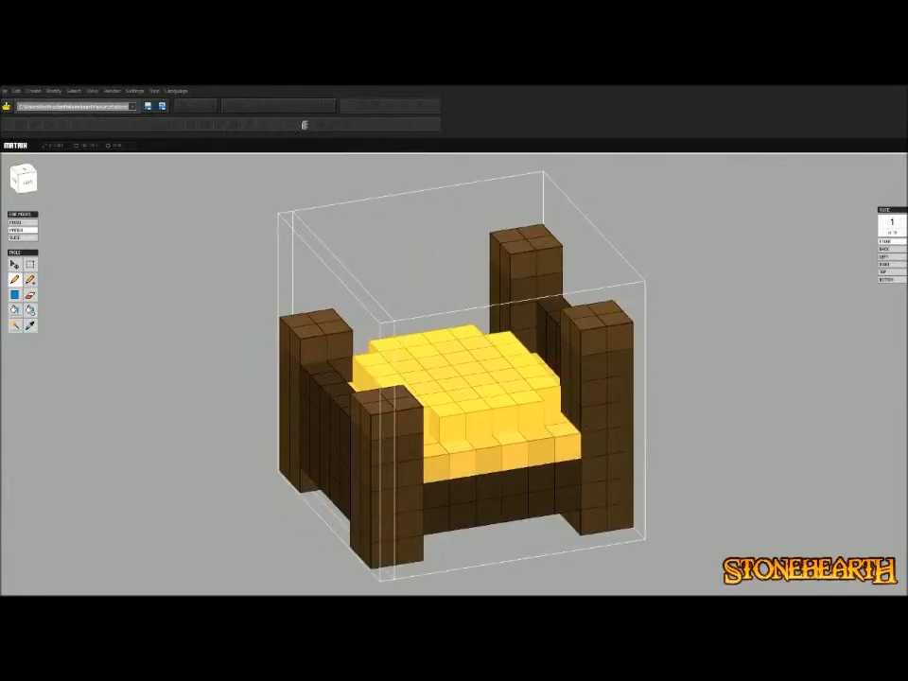
{"action": "key", "text": "Tab"}
{"action": "right_click_drag", "start_coordinate": [454, 378], "coordinate": [487, 369]}
{"action": "key", "text": "Tab"}
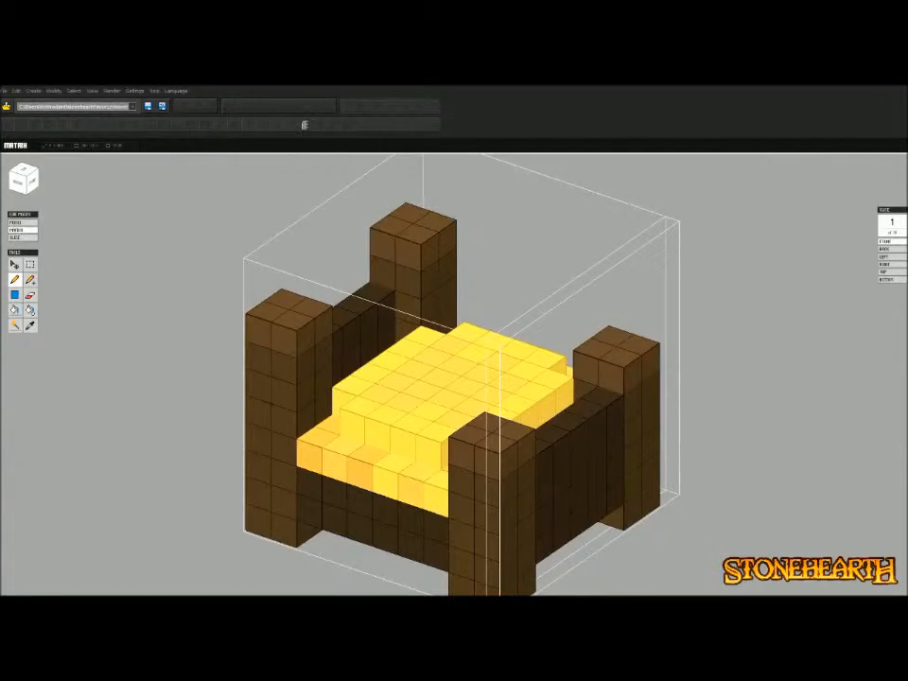
{"action": "key", "text": "Right"}
{"action": "key", "text": "Tab"}
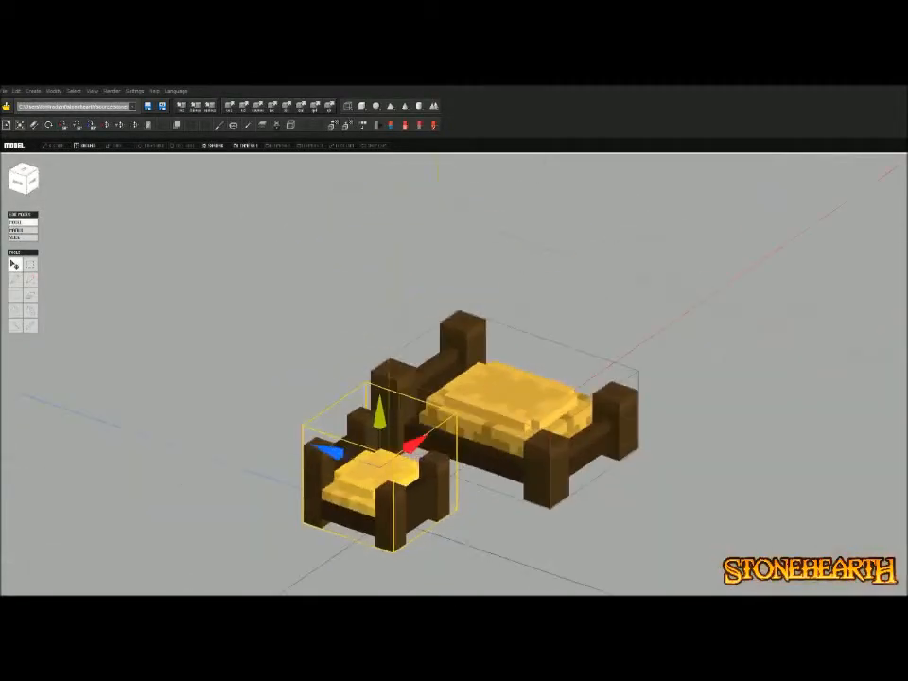
Recolour the top row of the small bed's headboard and footboard with the lighter brown of the posts
{"action": "left_click", "coordinate": [401, 353]}
{"action": "right_click_drag", "start_coordinate": [401, 353], "coordinate": [315, 331]}
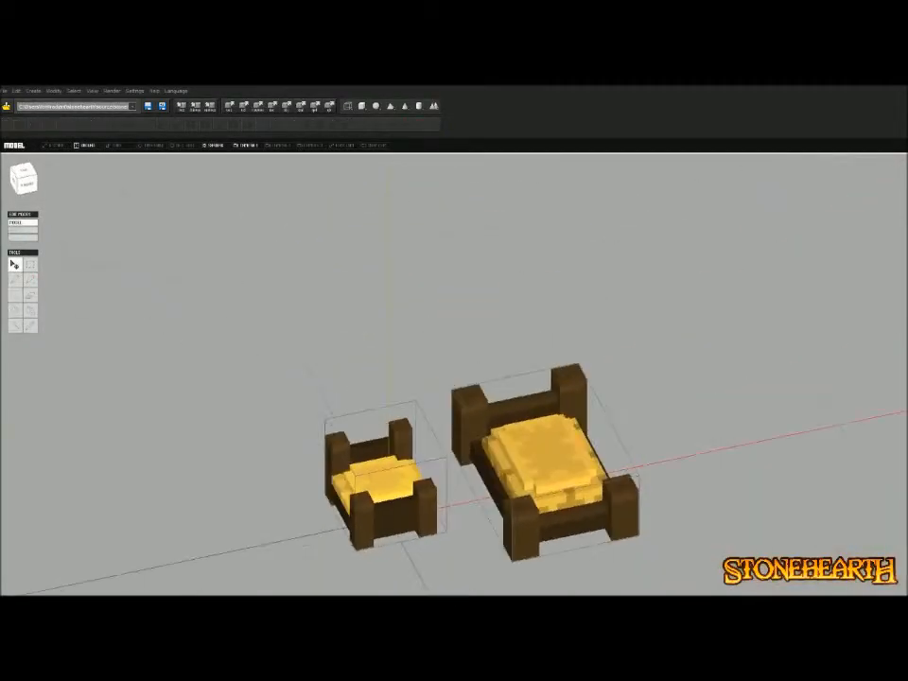
{"action": "double_click", "coordinate": [380, 482]}
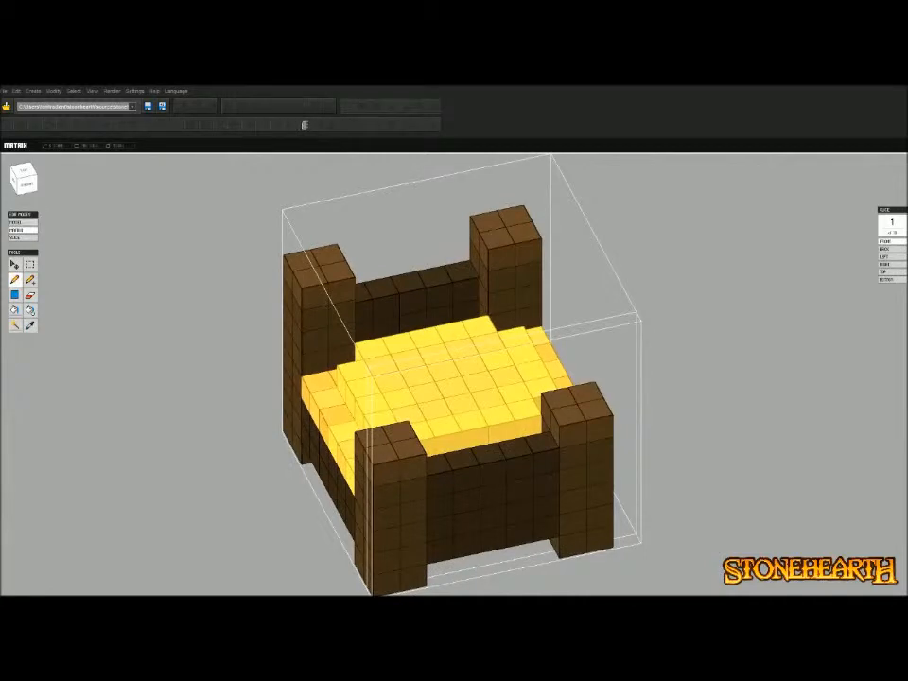
{"action": "key", "text": "Tab"}
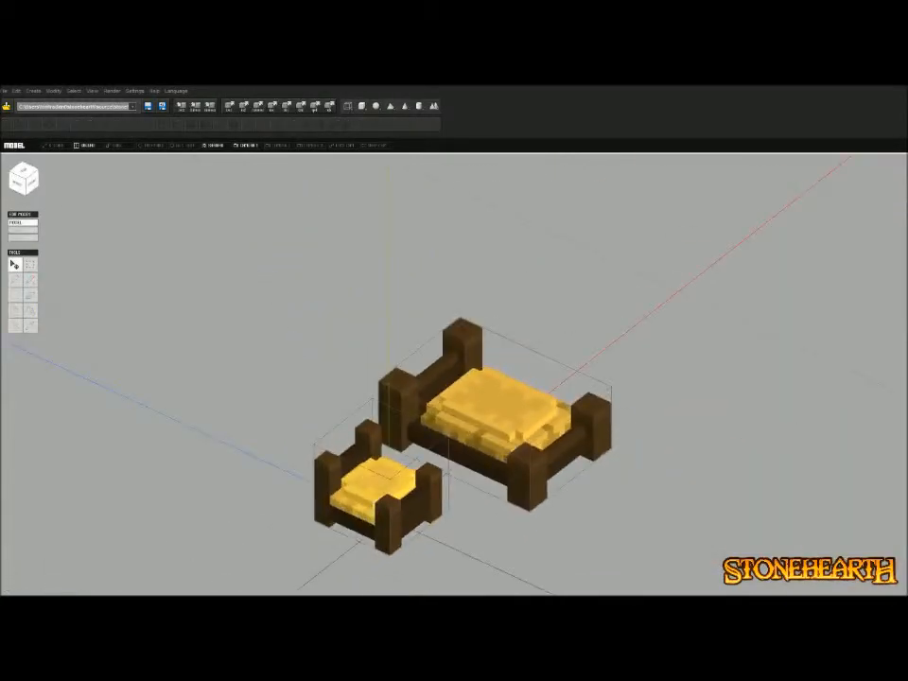
{"action": "key", "text": "Tab"}
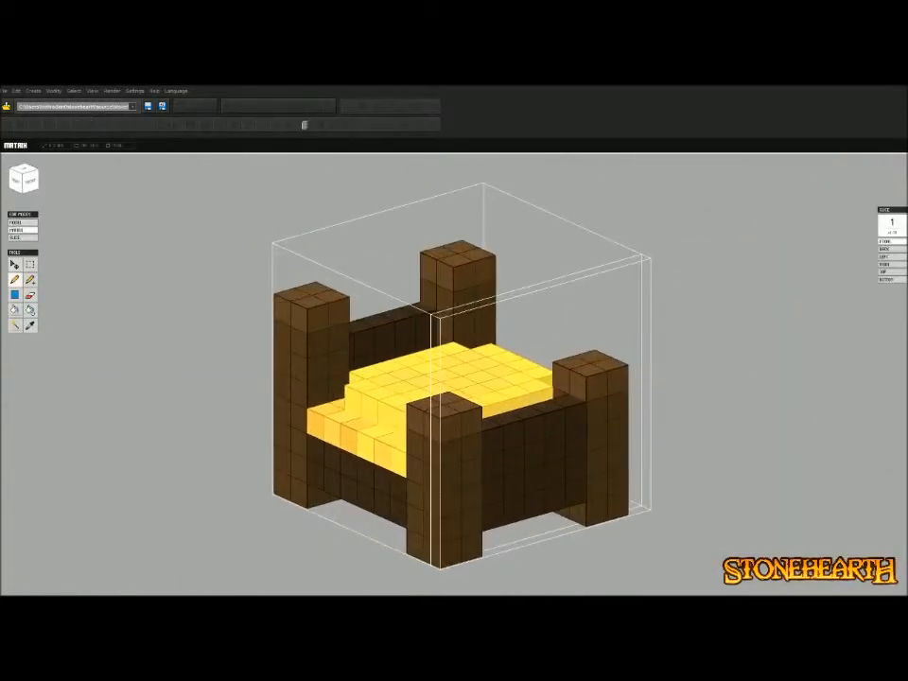
{"action": "right_click_drag", "start_coordinate": [462, 378], "coordinate": [372, 380]}
{"action": "left_click_drag", "start_coordinate": [416, 439], "coordinate": [520, 429]}
{"action": "left_click_drag", "start_coordinate": [485, 311], "coordinate": [383, 318]}
{"action": "mouse_move", "coordinate": [383, 317]}
{"action": "right_mouse_down"}
{"action": "mouse_move", "coordinate": [477, 320]}
{"action": "mouse_move", "coordinate": [426, 331]}
{"action": "right_mouse_up"}
{"action": "key", "text": "Tab"}
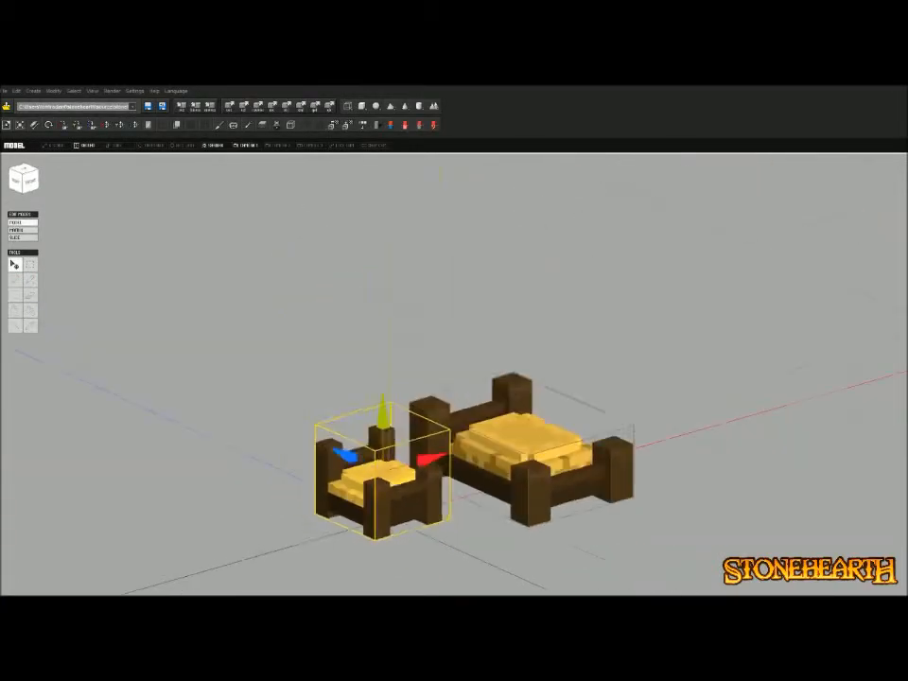
Delete the large reference bed, keeping only the small bed in the model
{"action": "left_click", "coordinate": [497, 464]}
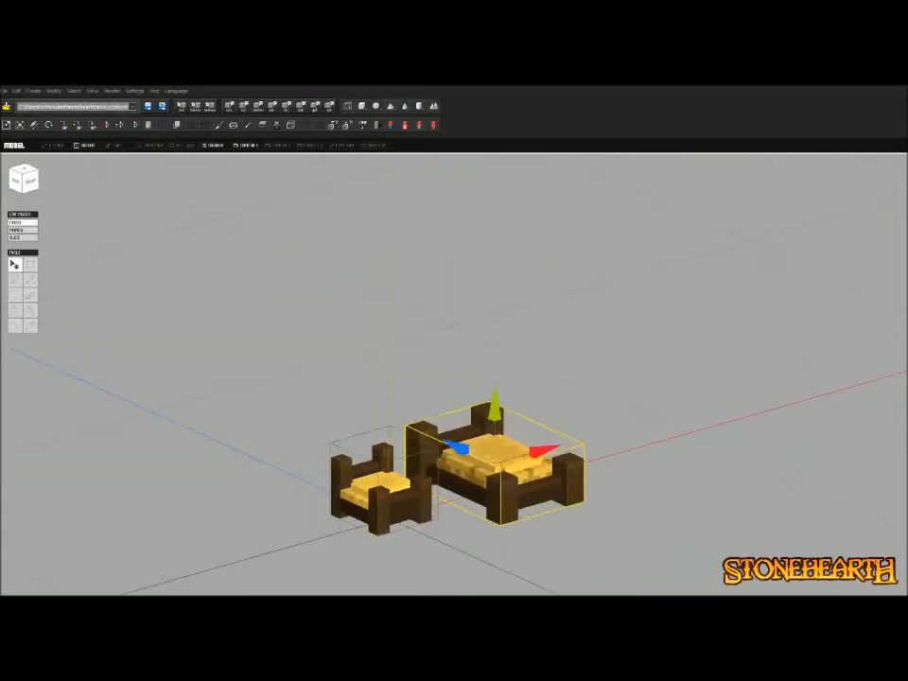
{"action": "left_click_drag", "start_coordinate": [545, 452], "coordinate": [591, 438]}
{"action": "left_click", "coordinate": [380, 492]}
{"action": "mouse_move", "coordinate": [380, 492]}
{"action": "right_mouse_down"}
{"action": "mouse_move", "coordinate": [383, 558]}
{"action": "mouse_move", "coordinate": [496, 483]}
{"action": "mouse_move", "coordinate": [411, 520]}
{"action": "mouse_move", "coordinate": [317, 458]}
{"action": "mouse_move", "coordinate": [393, 506]}
{"action": "right_mouse_up"}
{"action": "left_click", "coordinate": [383, 558]}
{"action": "left_click", "coordinate": [548, 449]}
{"action": "key", "text": "Delete"}
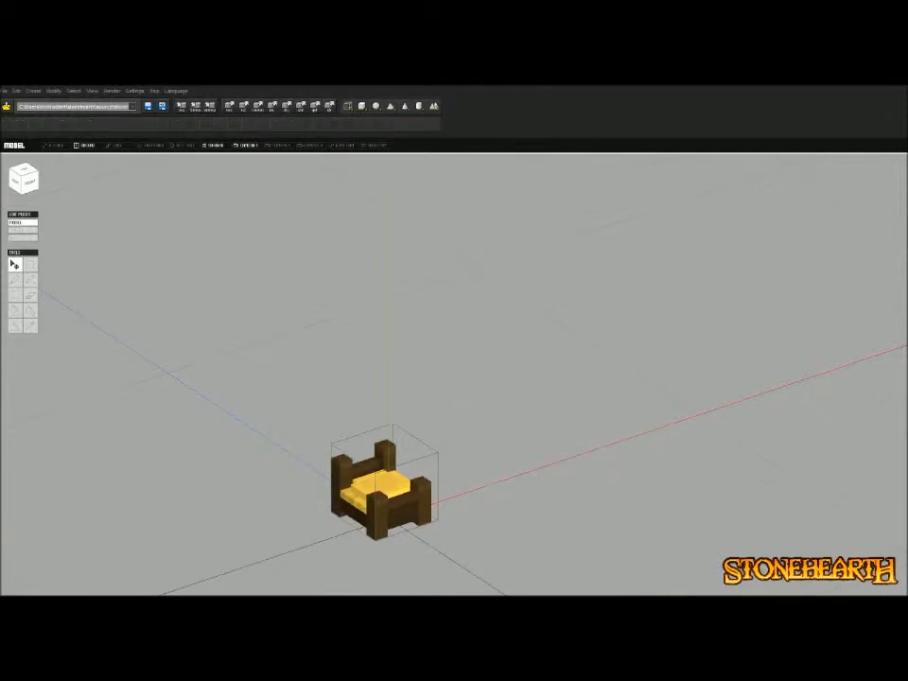
Erase the outermost straw voxels along both long sides of the small bed so the mattress sits back from the frame
{"action": "left_click", "coordinate": [24, 169]}
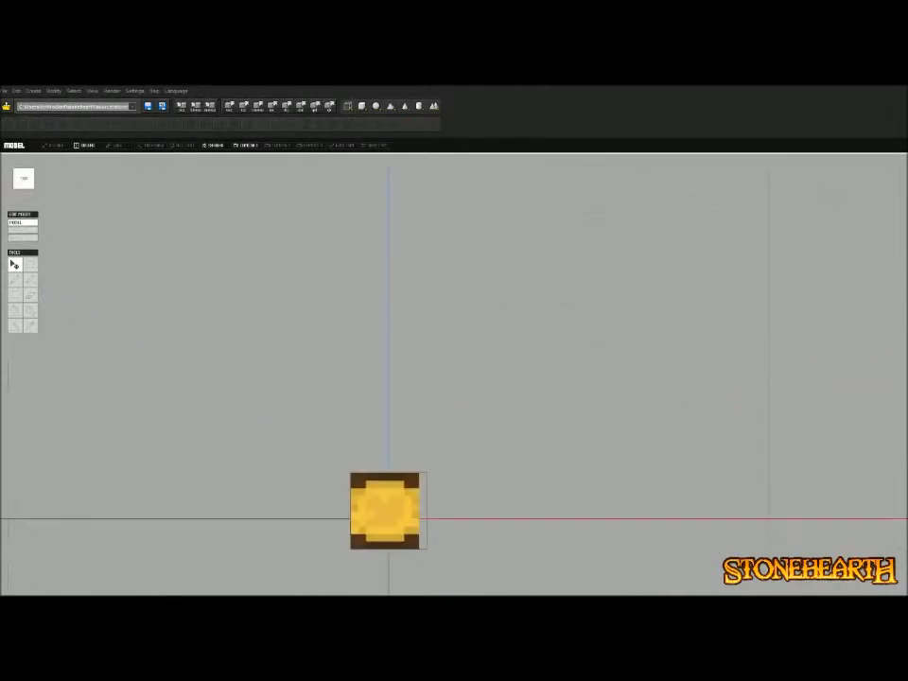
{"action": "right_click_drag", "start_coordinate": [387, 497], "coordinate": [487, 430]}
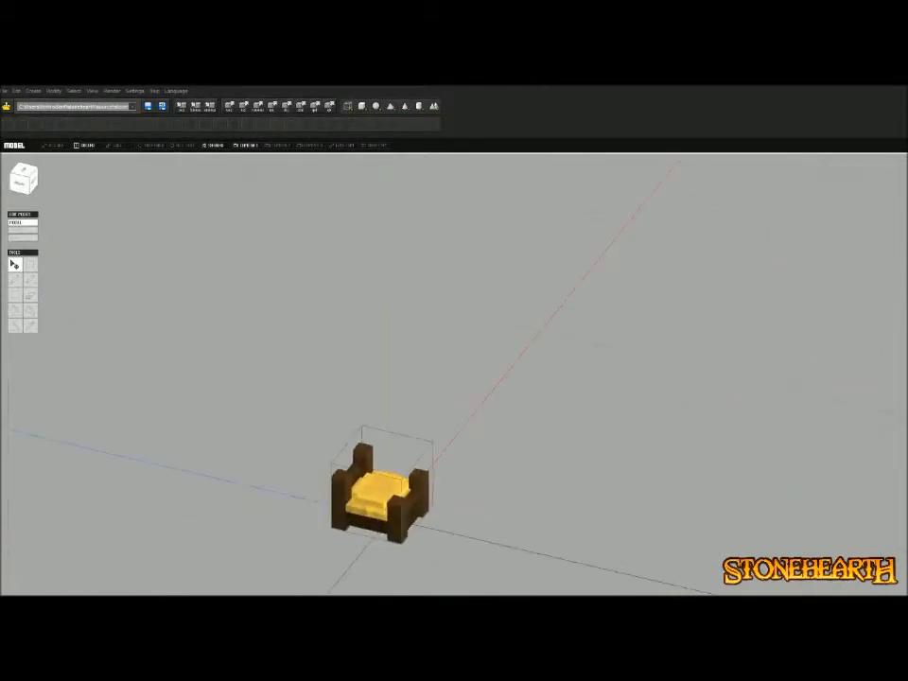
{"action": "key", "text": "Tab"}
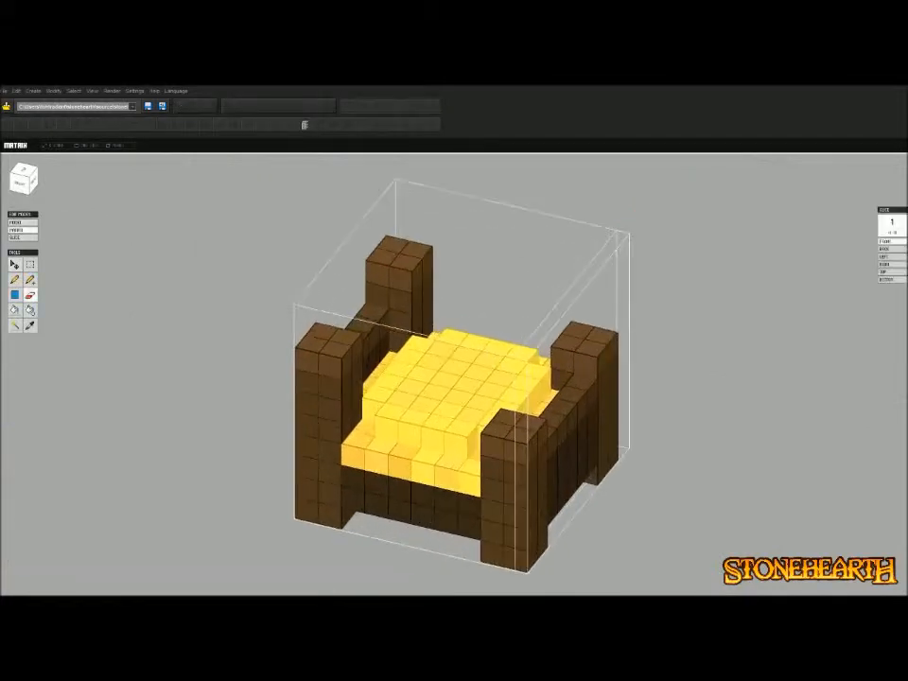
{"action": "key", "text": "Tab"}
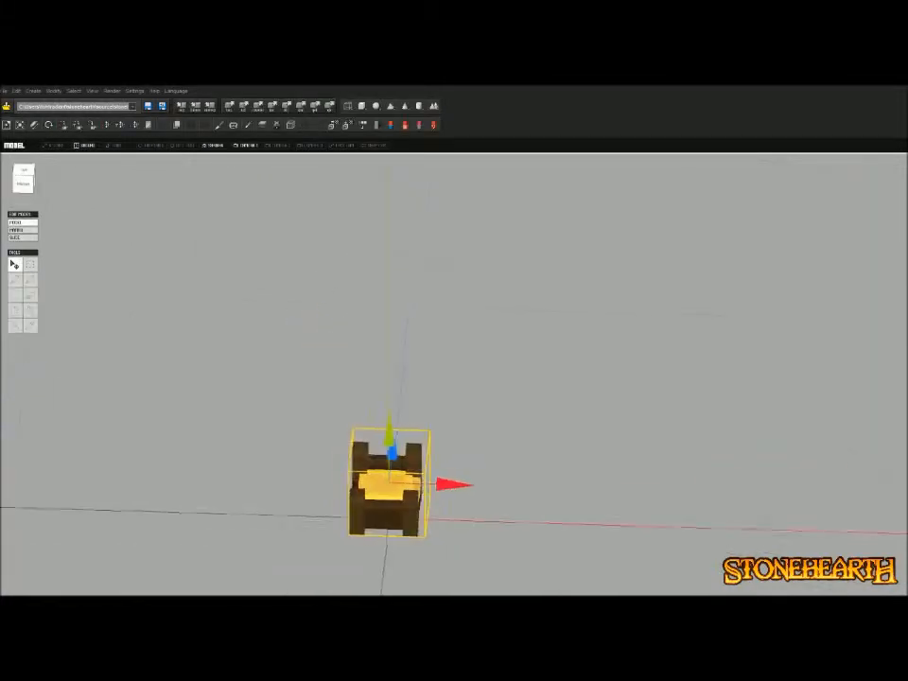
{"action": "key", "text": "Tab"}
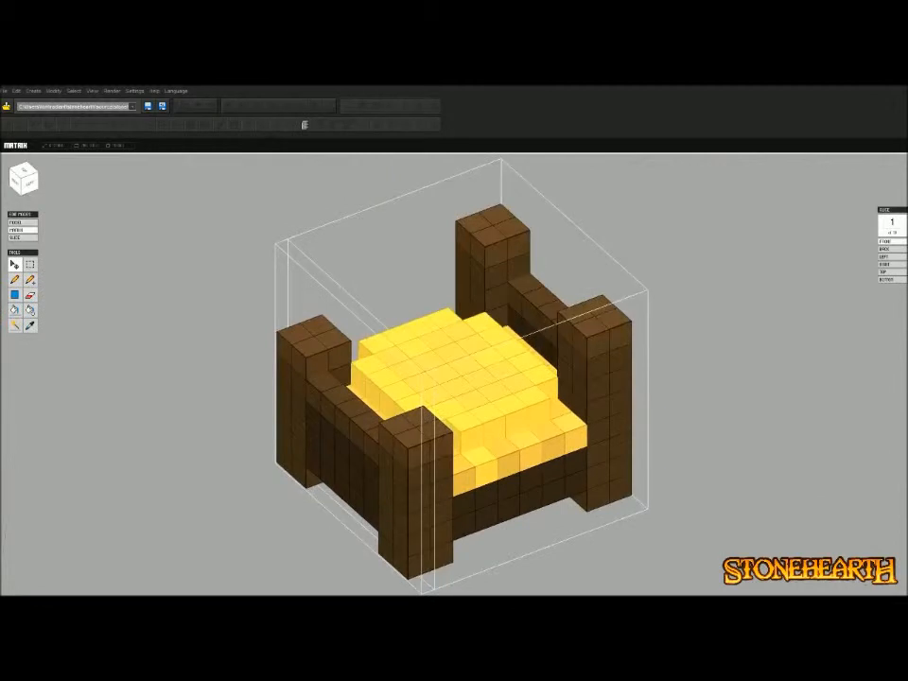
{"action": "left_click_drag", "start_coordinate": [399, 465], "coordinate": [526, 465]}
{"action": "right_click_drag", "start_coordinate": [526, 465], "coordinate": [596, 369]}
{"action": "key", "text": "b"}
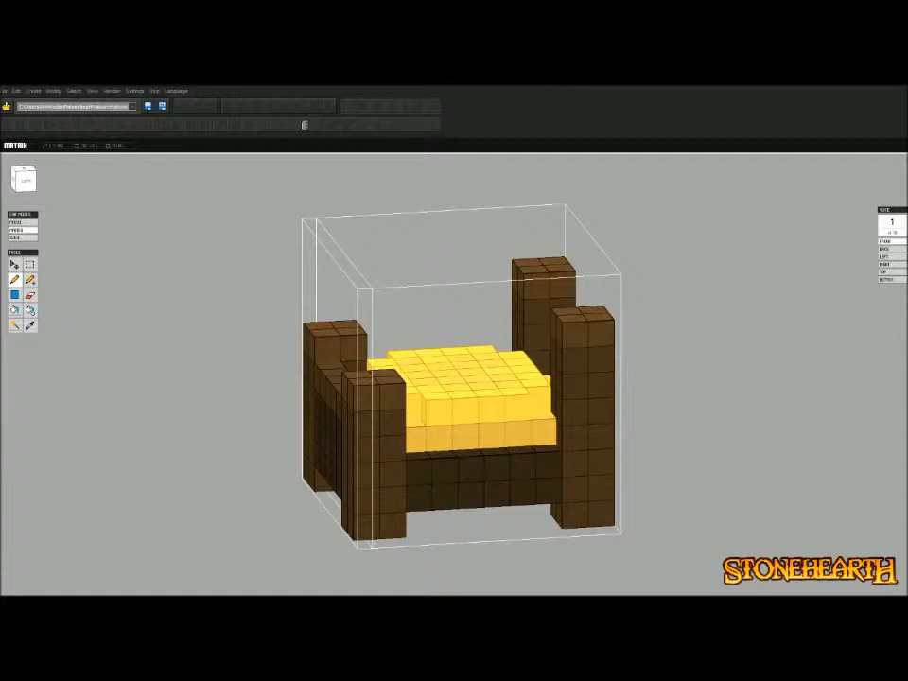
{"action": "right_click_drag", "start_coordinate": [397, 378], "coordinate": [544, 367]}
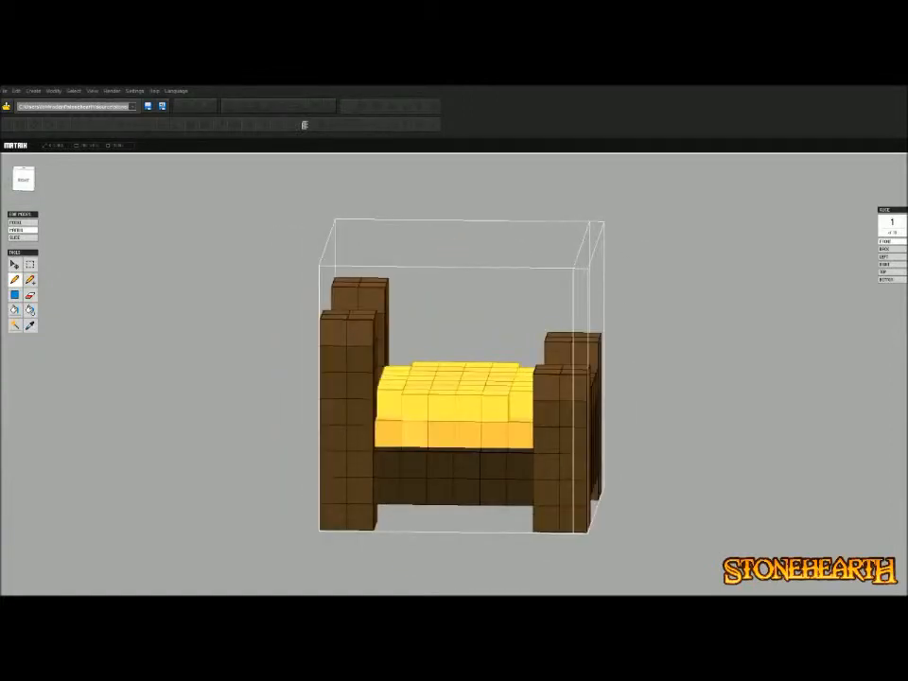
{"action": "key", "text": "Tab"}
{"action": "right_click_drag", "start_coordinate": [454, 378], "coordinate": [525, 378]}
Export the small bed model as Qubicle Binary into the not_much_of_a_bed entity folder, keeping the shown export settings
{"action": "left_click", "coordinate": [386, 487]}
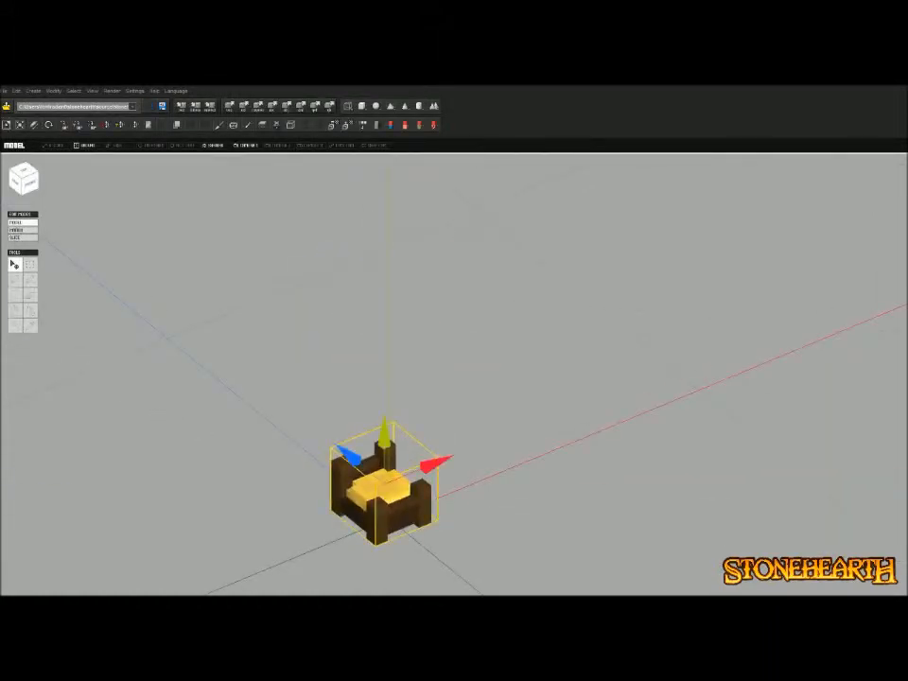
{"action": "left_click", "coordinate": [5, 90]}
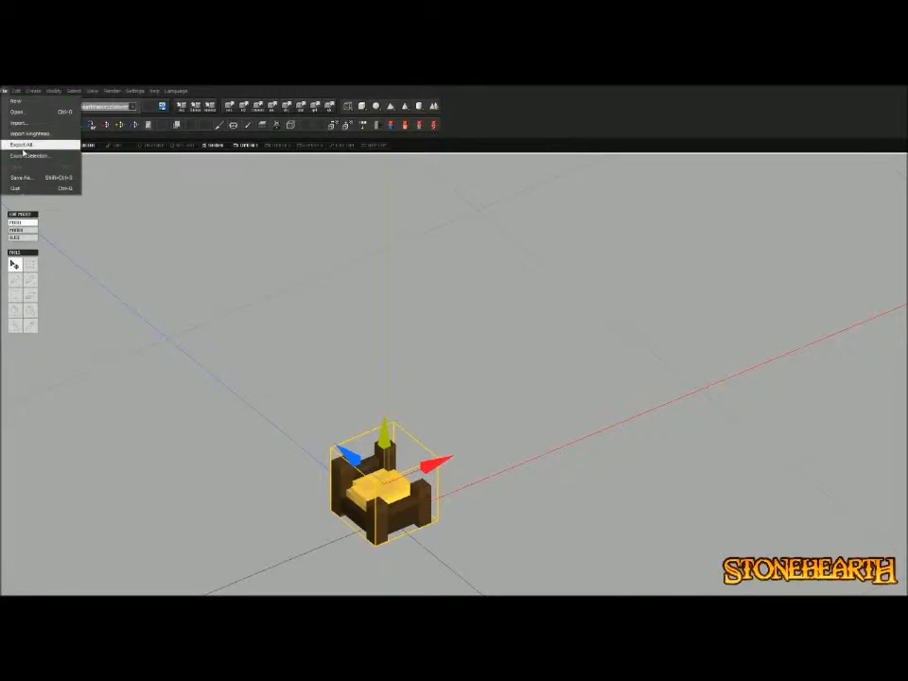
{"action": "left_click", "coordinate": [21, 144]}
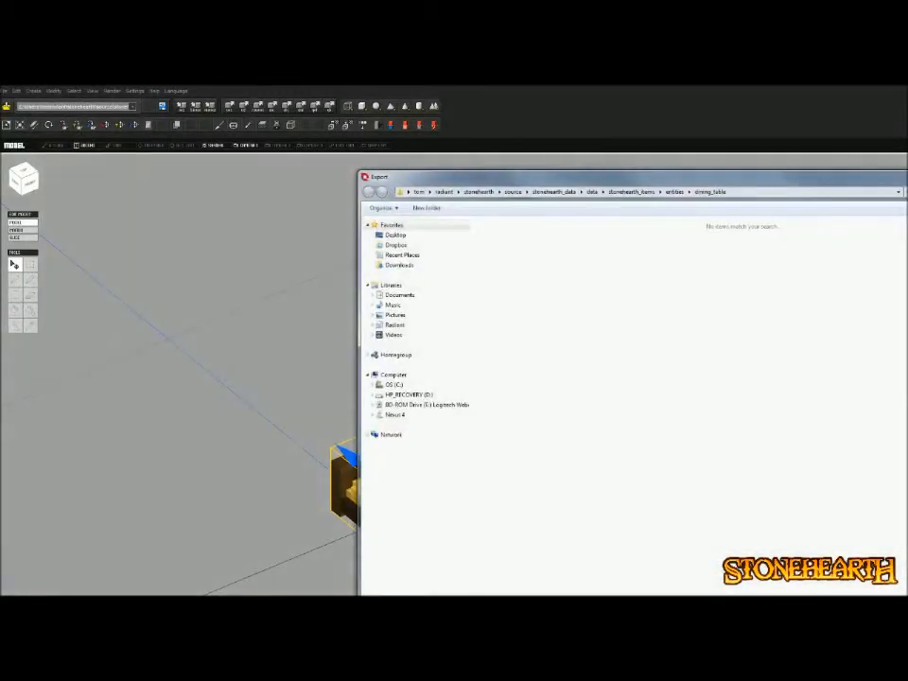
{"action": "key", "text": "alt+Tab"}
{"action": "left_click", "coordinate": [872, 320]}
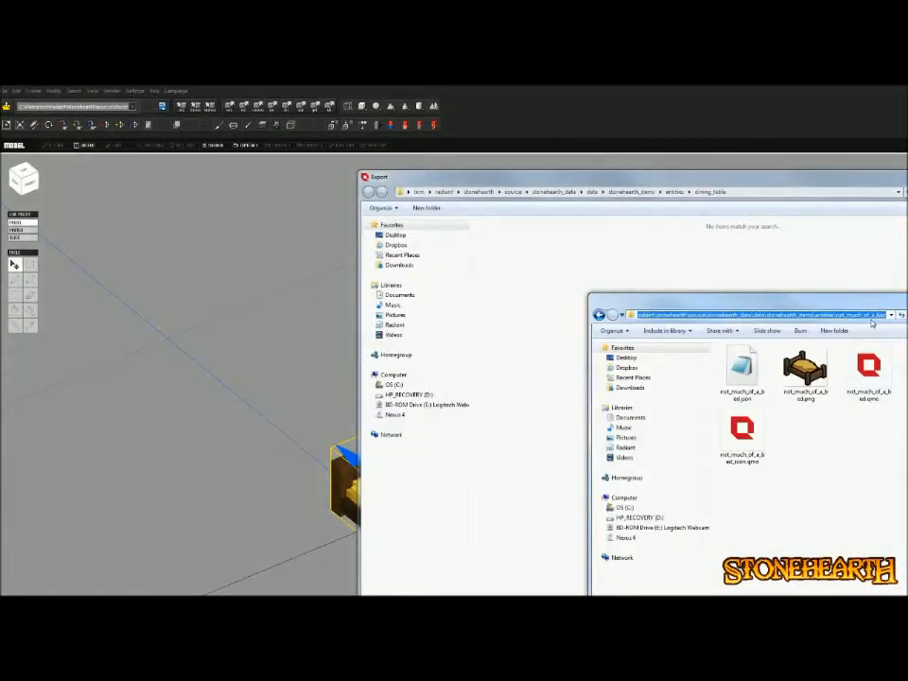
{"action": "key", "text": "alt+Tab"}
{"action": "left_click", "coordinate": [742, 192]}
{"action": "type", "text": "C:\\Users\\tom\\radiant\\stonehearth\\source\\stonehearth_data\\data\\stonehearth_items\\entities\\not_much_of_a_bed"}
{"action": "key", "text": "Return"}
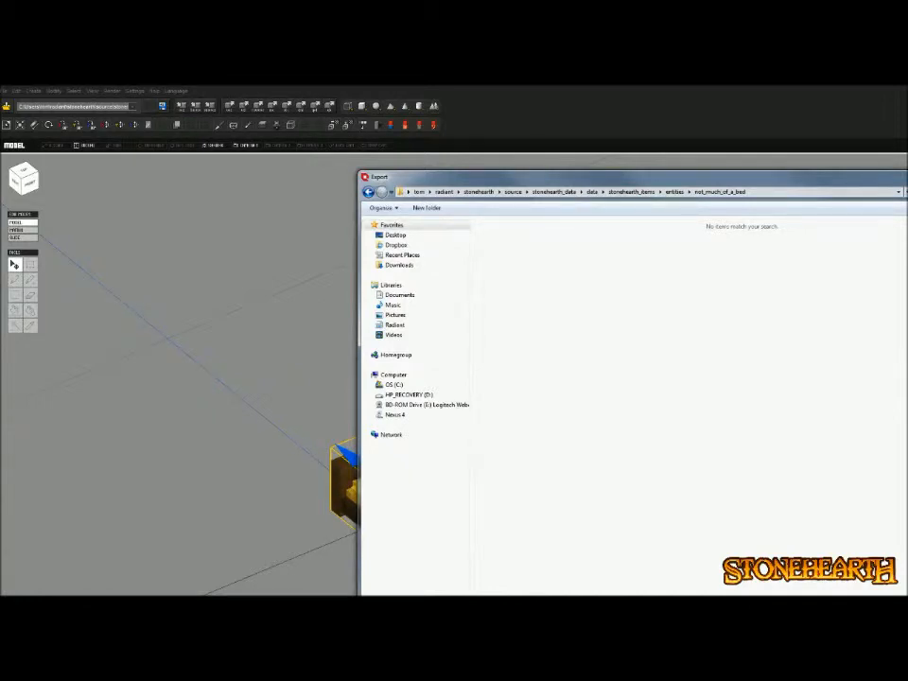
{"action": "key", "text": "Return"}
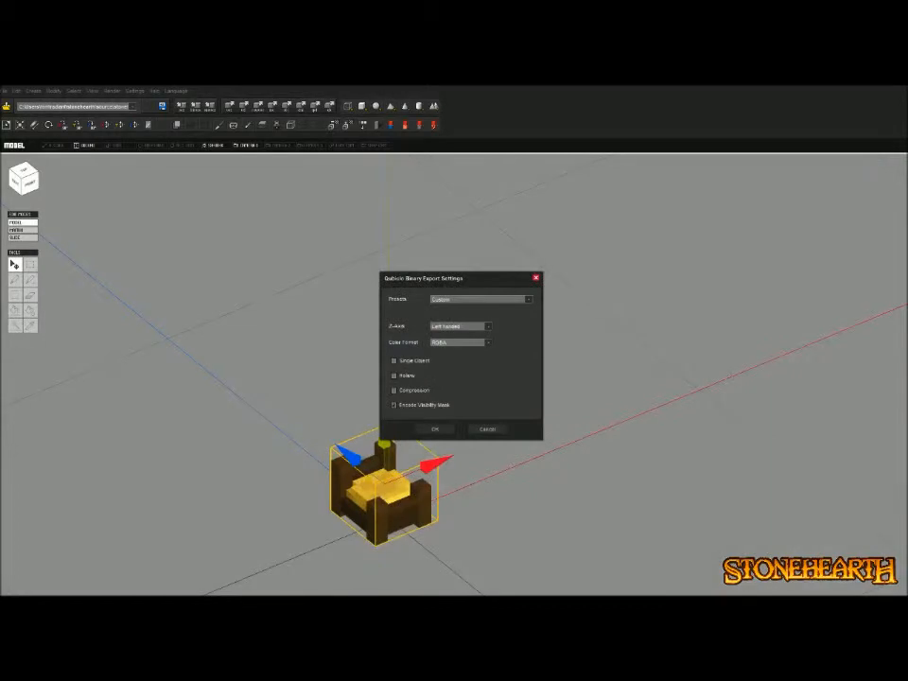
{"action": "left_click", "coordinate": [436, 428]}
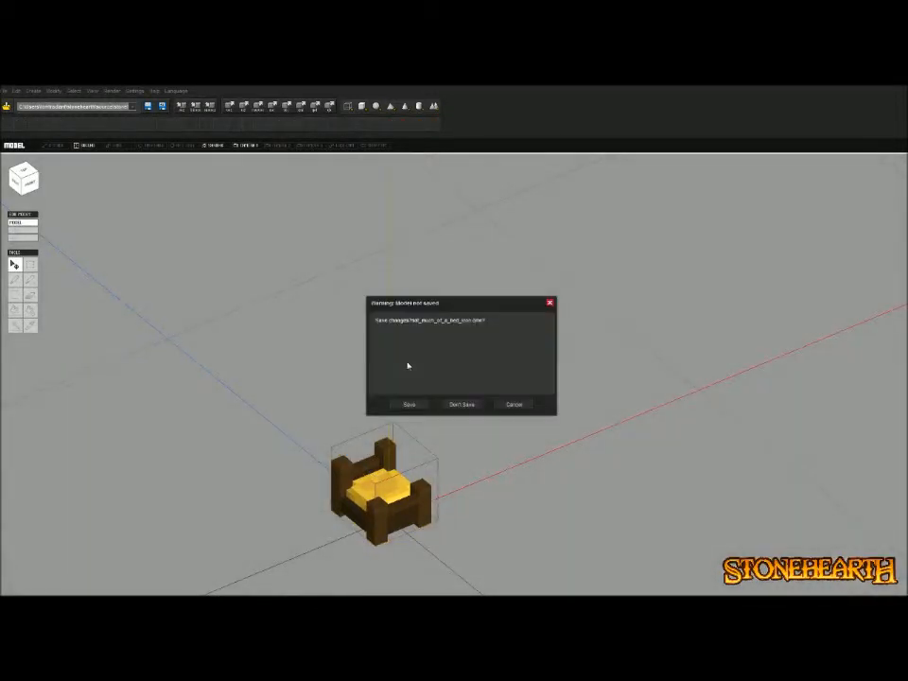
Open the full-size not_much_of_a_bed.qmo model, discarding the unsaved changes to the icon model
{"action": "left_click", "coordinate": [461, 403]}
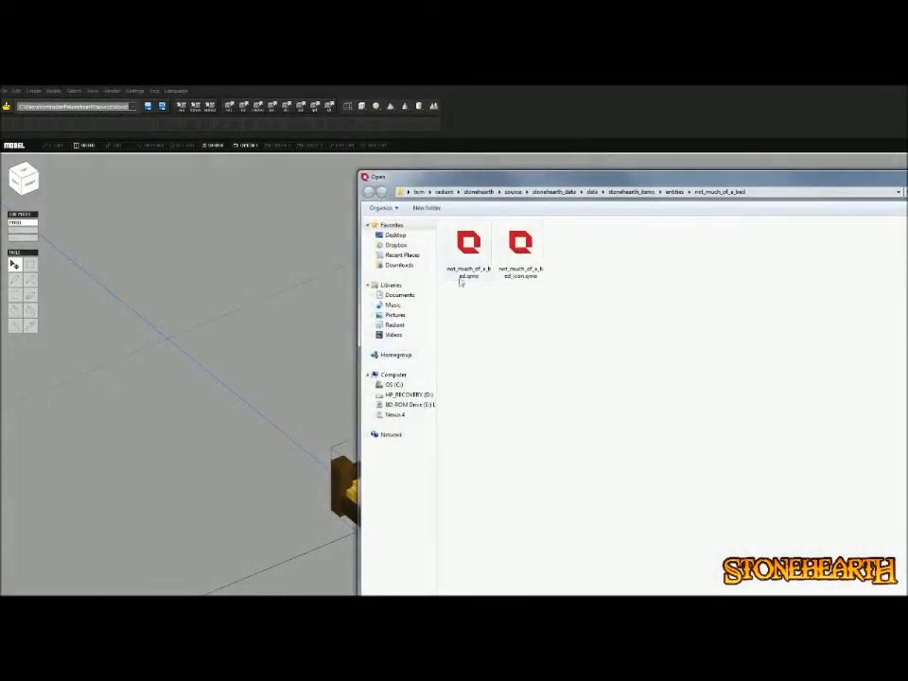
{"action": "double_click", "coordinate": [462, 275]}
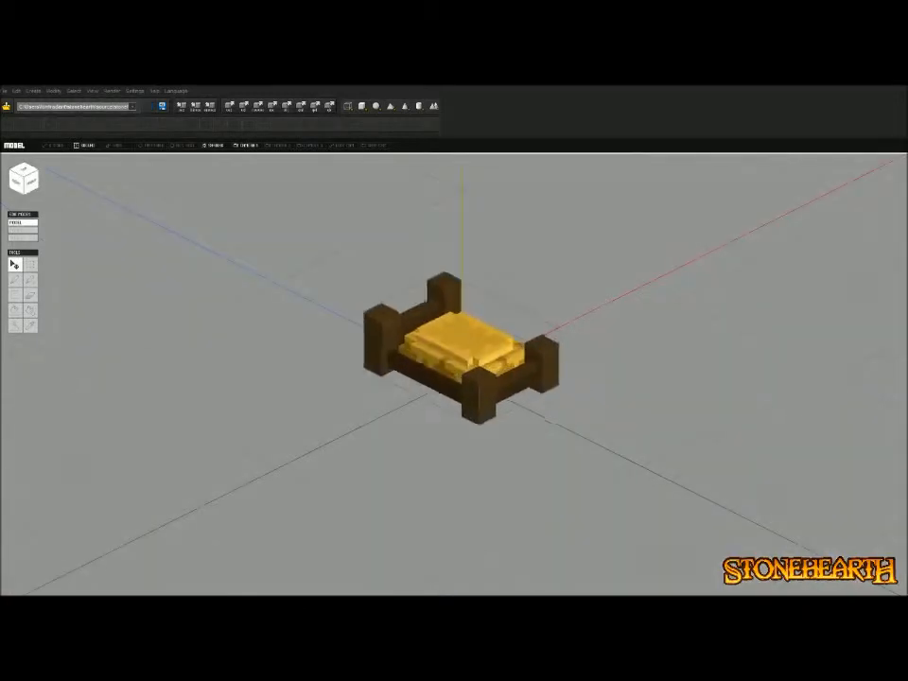
{"action": "right_click_drag", "start_coordinate": [546, 419], "coordinate": [471, 416]}
Export the full-size bed as Qubicle Binary into the not_much_of_a_bed entity folder, keeping the shown export settings
{"action": "left_click", "coordinate": [7, 92]}
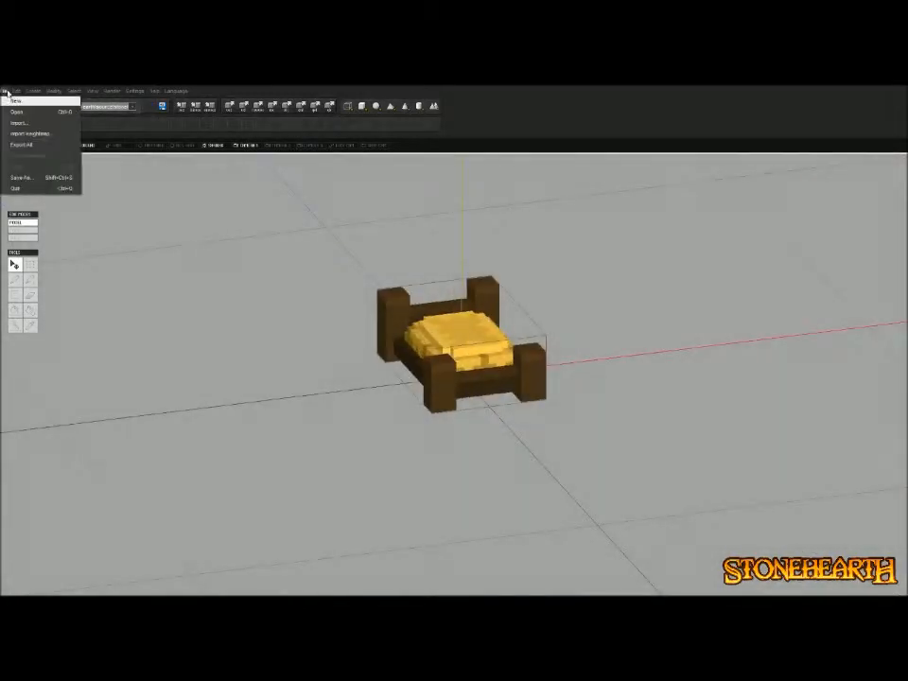
{"action": "left_click", "coordinate": [21, 144]}
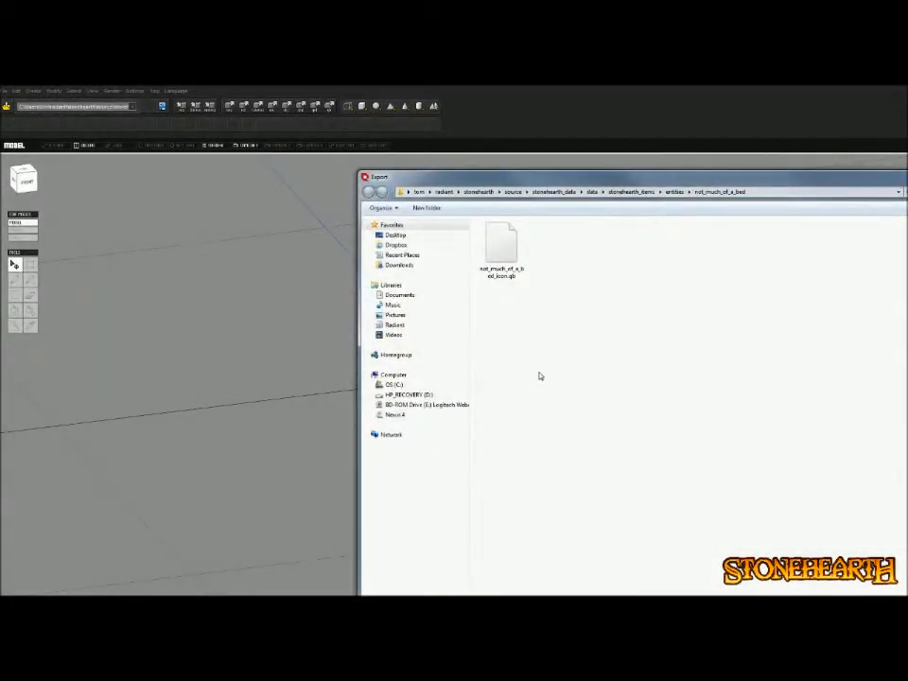
{"action": "left_click", "coordinate": [497, 243]}
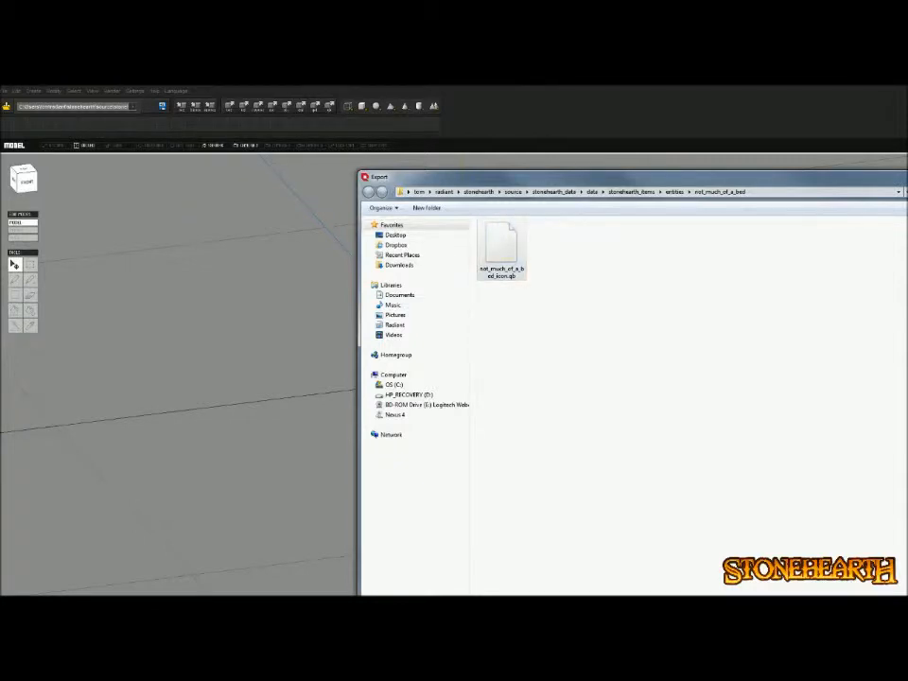
{"action": "key", "text": "Return"}
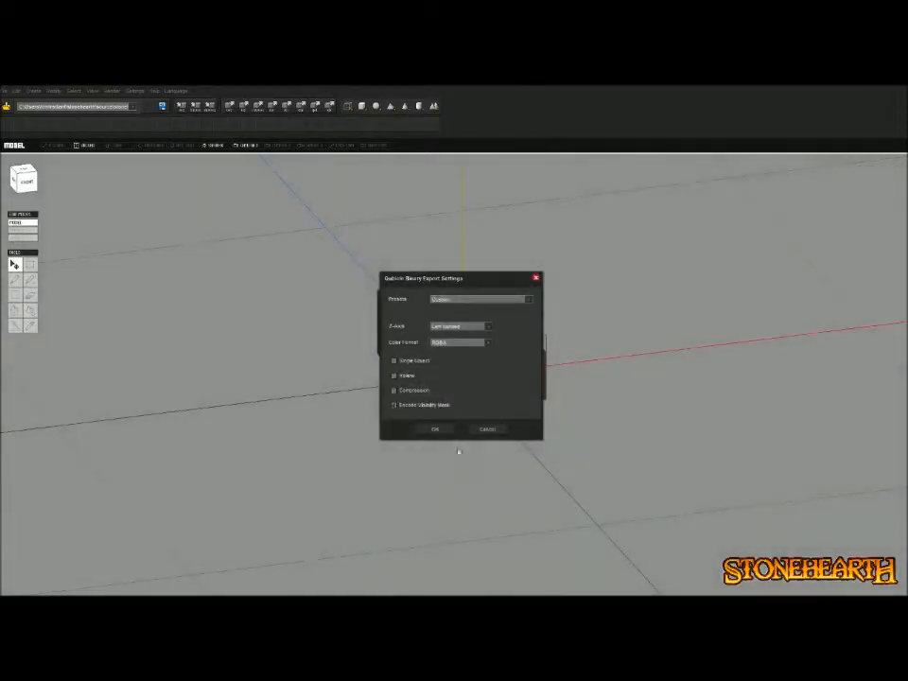
{"action": "left_click", "coordinate": [437, 429]}
{"action": "middle_click_drag", "start_coordinate": [454, 374], "coordinate": [529, 369]}
{"action": "scroll", "coordinate": [453, 373], "scroll_direction": "up", "scroll_amount": 2}
Switch to Windows Explorer, check which files the picket_fence entity folder contains, and return to the modelling program
{"action": "key", "text": "alt+Tab"}
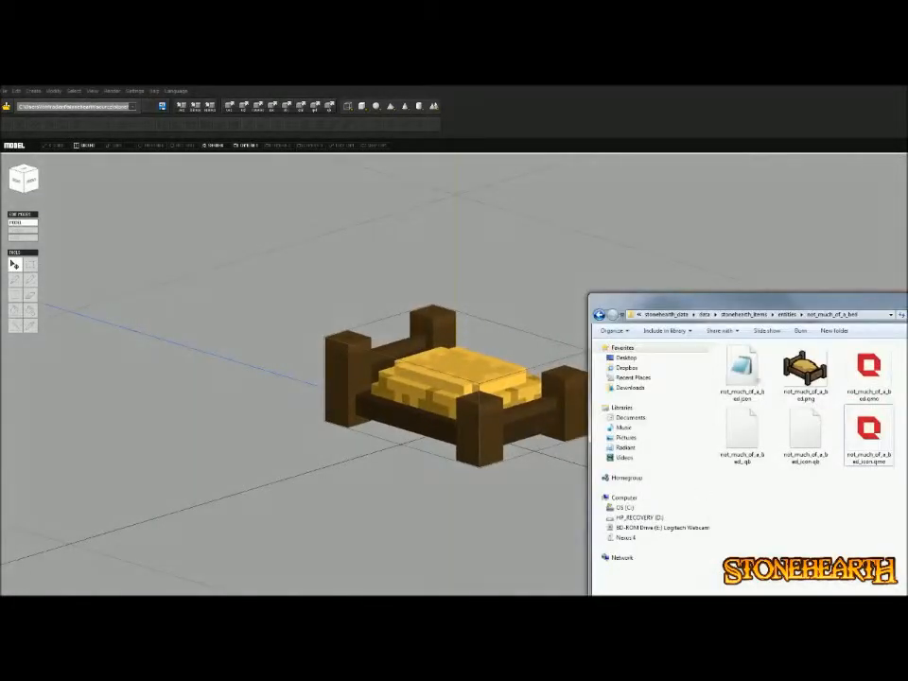
{"action": "left_click", "coordinate": [786, 315]}
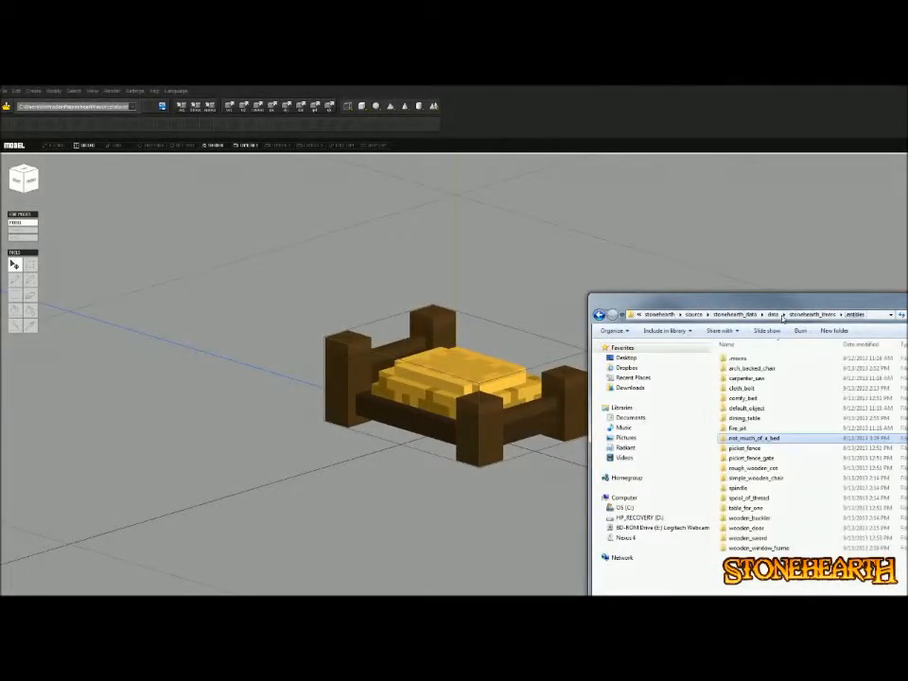
{"action": "double_click", "coordinate": [774, 447]}
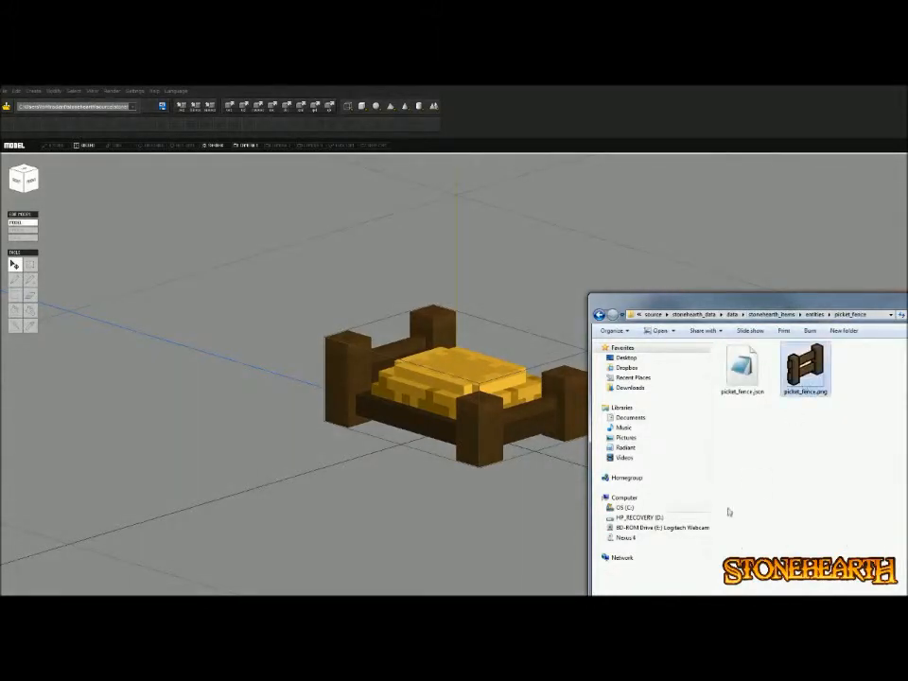
{"action": "key", "text": "alt+Tab"}
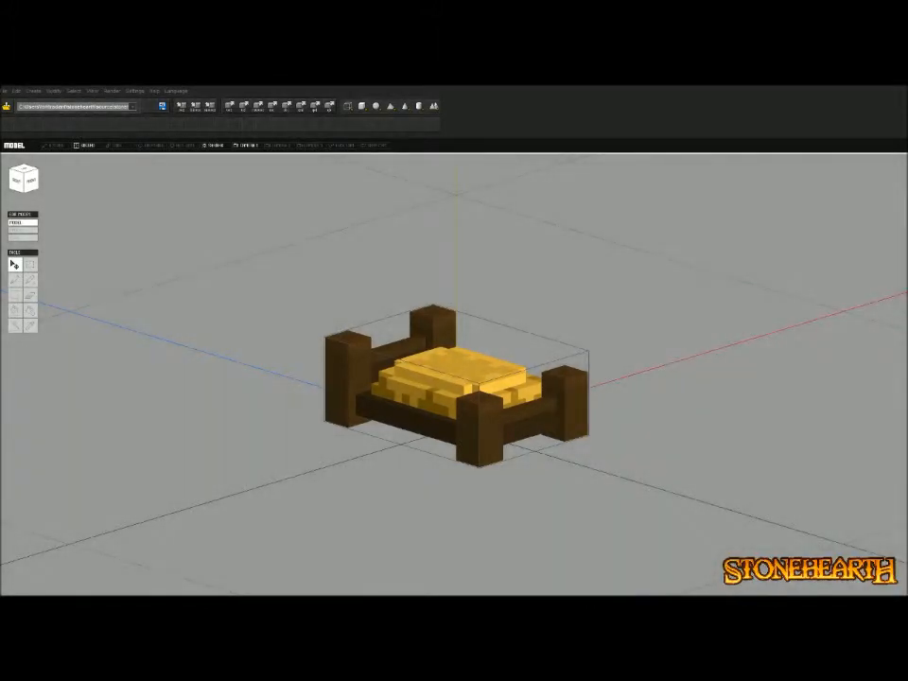
Start opening another model and browse to the assets folder inside the Dropbox radiant folder
{"action": "key", "text": "ctrl+o"}
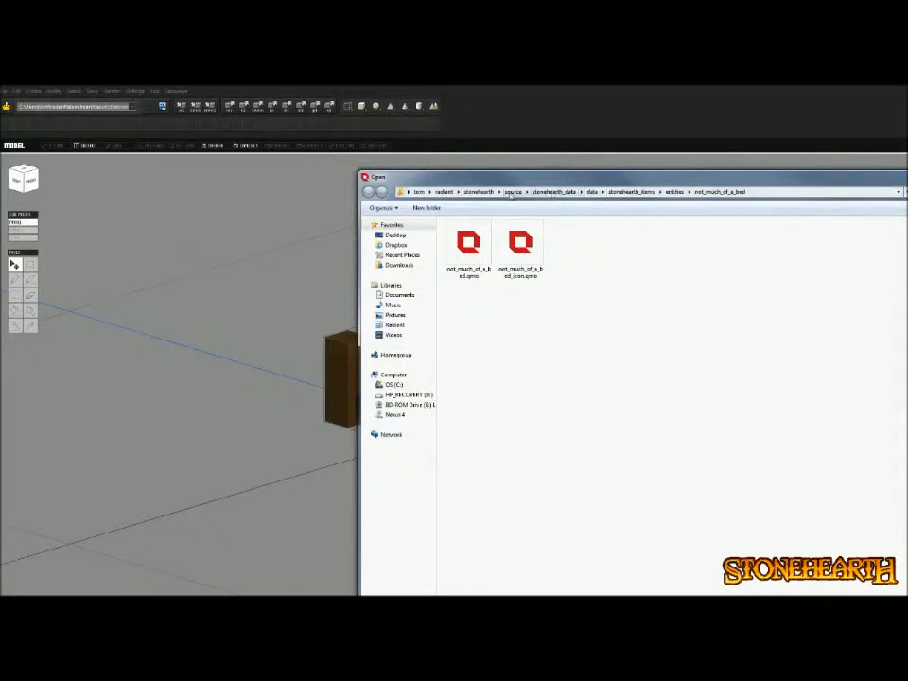
{"action": "left_click", "coordinate": [513, 192]}
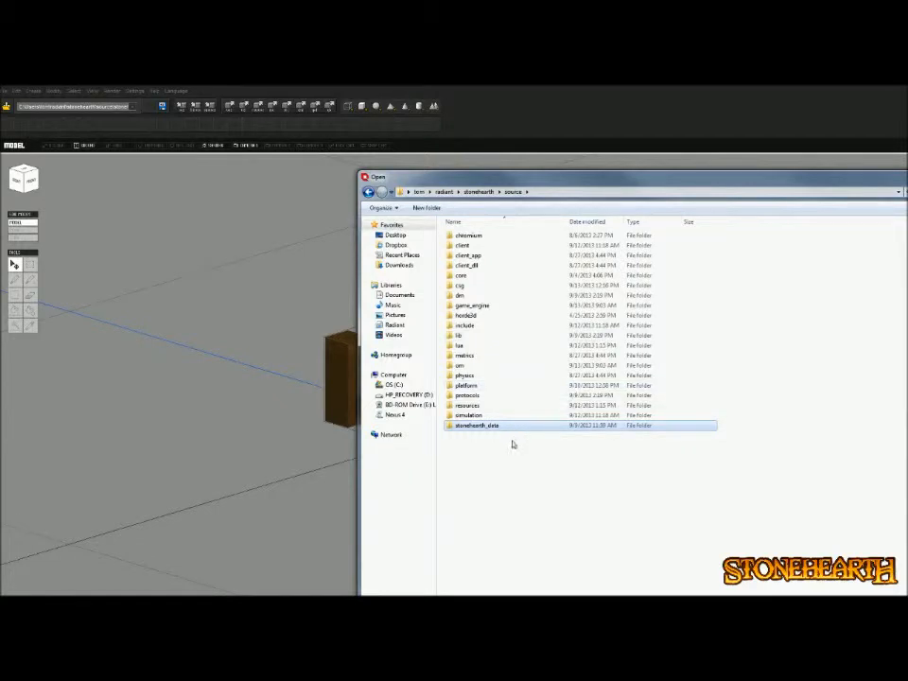
{"action": "left_click", "coordinate": [443, 192]}
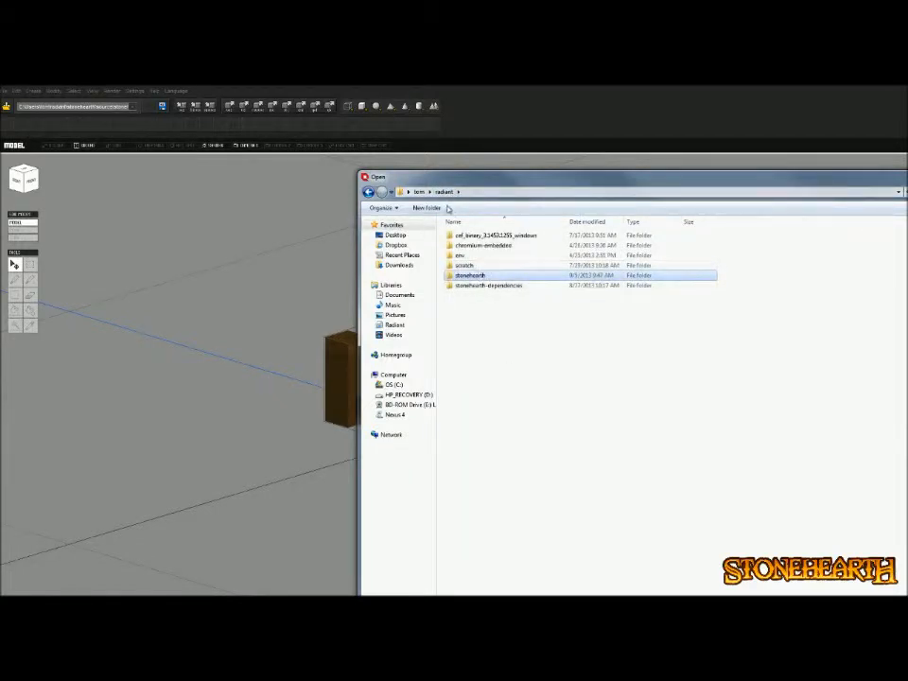
{"action": "left_click", "coordinate": [396, 244]}
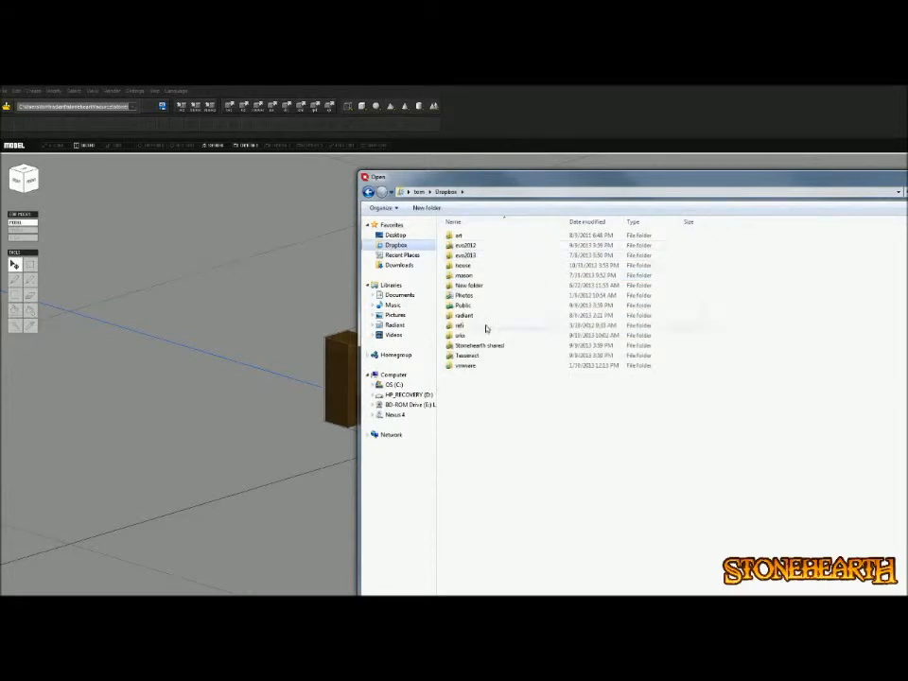
{"action": "left_click", "coordinate": [483, 317]}
{"action": "double_click", "coordinate": [481, 319]}
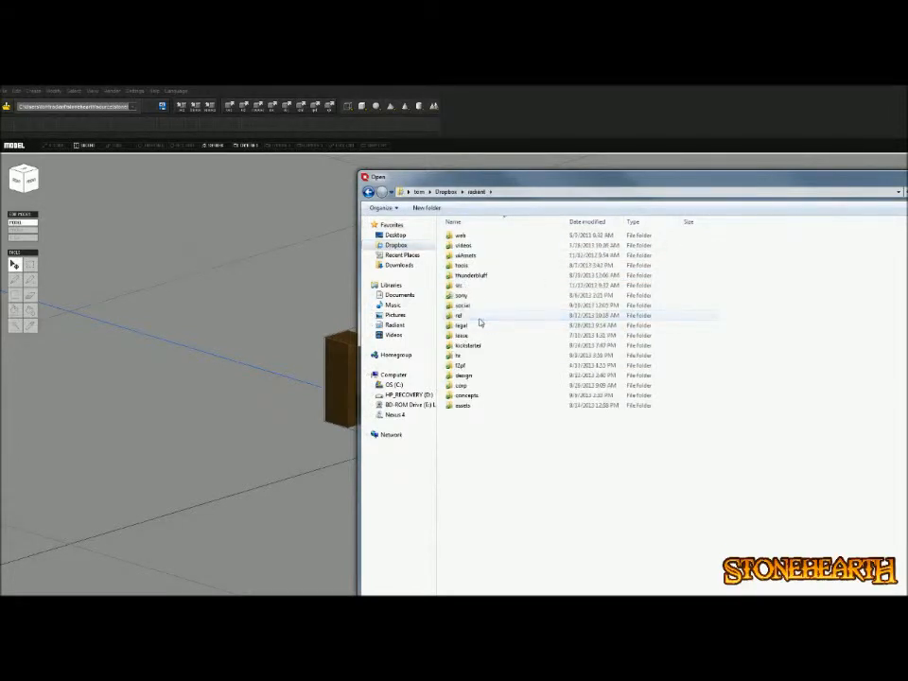
{"action": "key", "text": "a"}
{"action": "key", "text": "Return"}
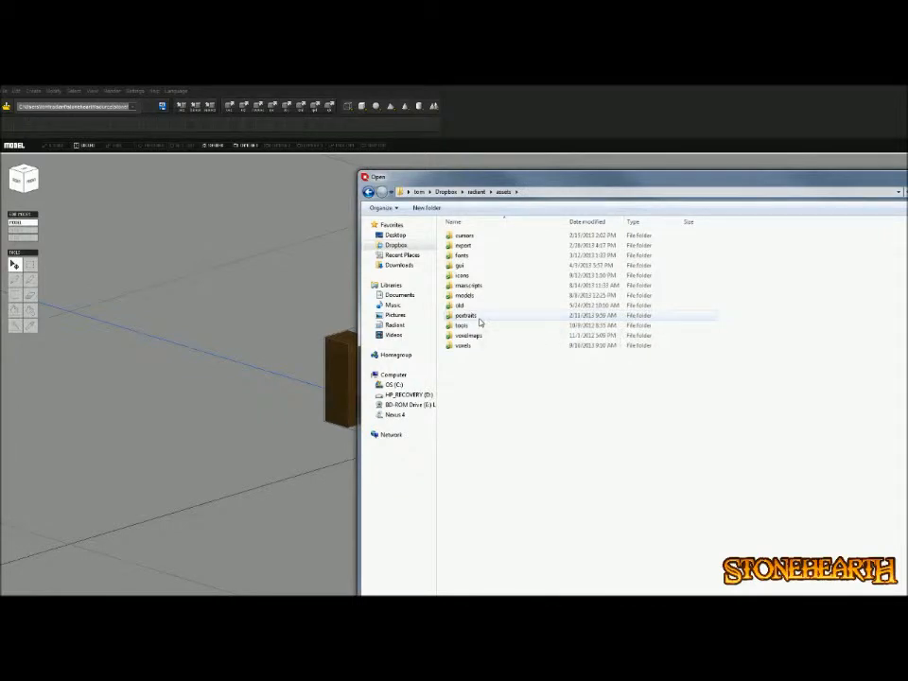
Go into the voxels folder within assets
{"action": "key", "text": "Down"}
{"action": "key", "text": "Down"}
{"action": "key", "text": "Down"}
{"action": "key", "text": "Down"}
{"action": "key", "text": "Down"}
{"action": "key", "text": "Down"}
{"action": "key", "text": "Down"}
{"action": "key", "text": "Down"}
{"action": "key", "text": "Down"}
{"action": "key", "text": "Down"}
{"action": "key", "text": "Down"}
{"action": "key", "text": "Down"}
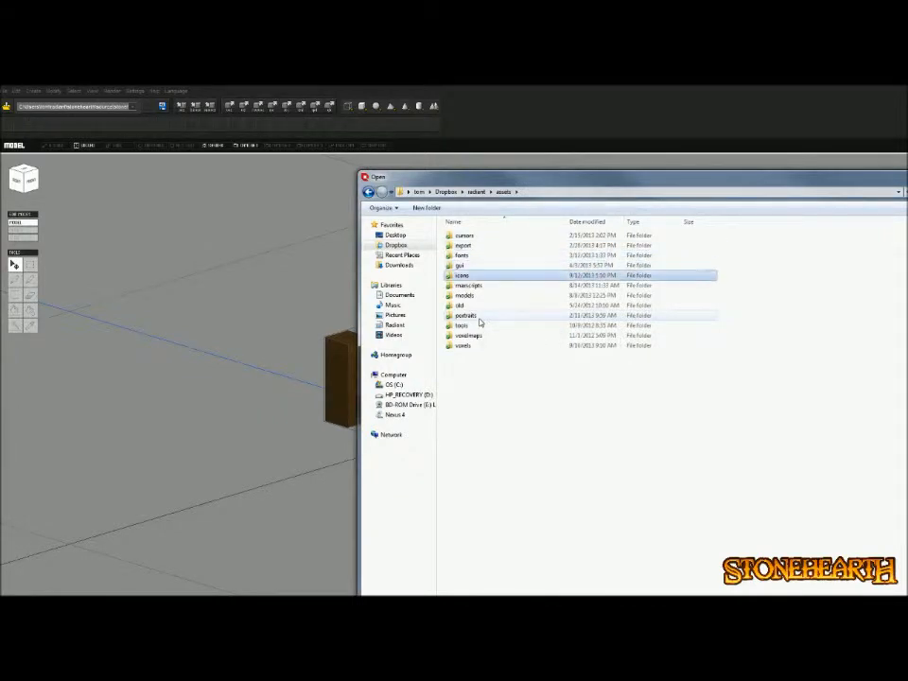
{"action": "key", "text": "Return"}
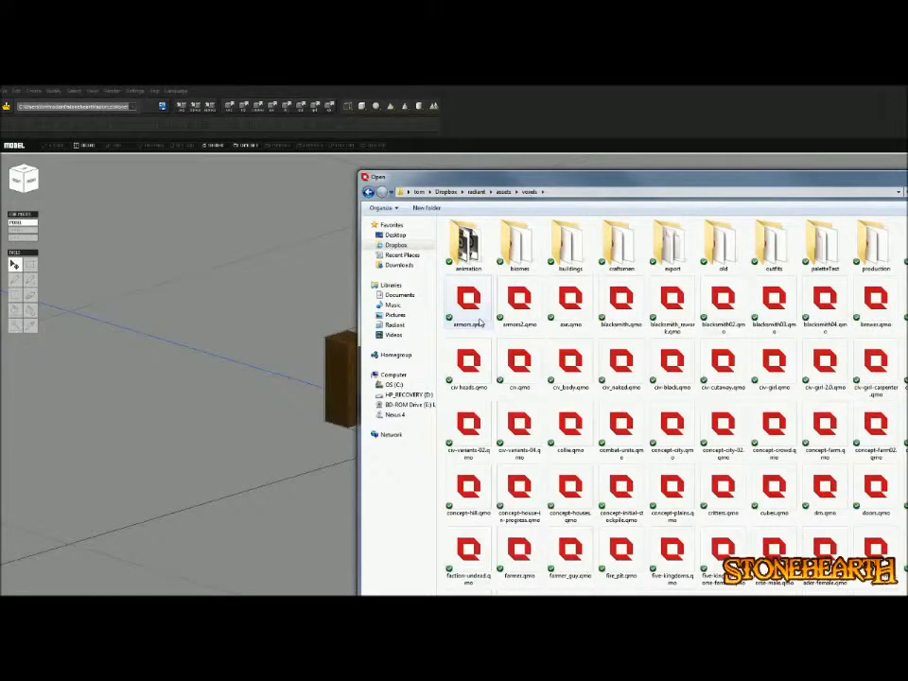
Open several furniture and workshop models from the voxels folder and look through them for the picket fence
{"action": "scroll", "coordinate": [585, 372], "scroll_direction": "down", "scroll_amount": 3}
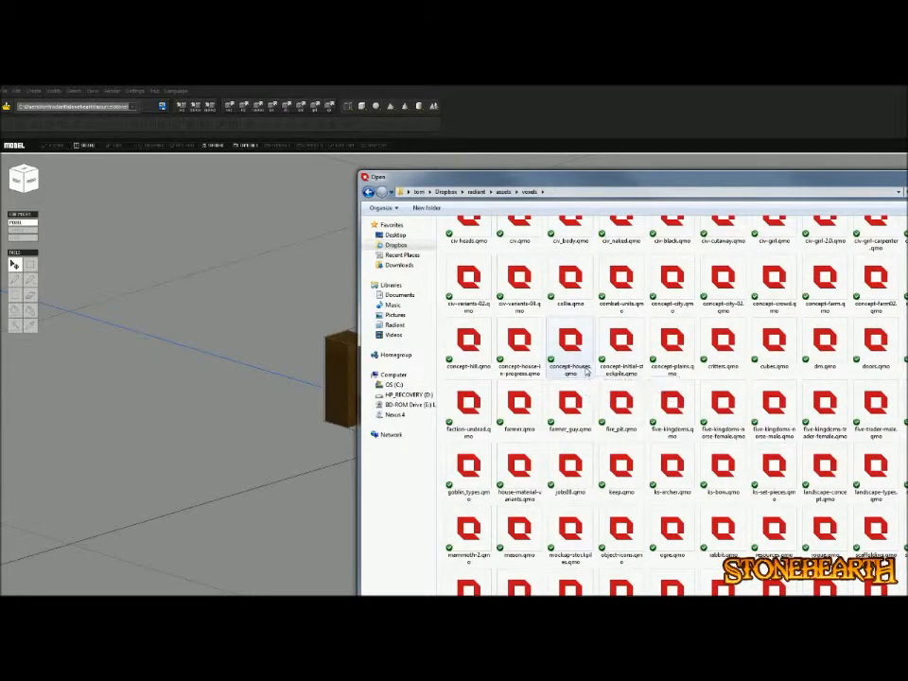
{"action": "double_click", "coordinate": [585, 372]}
{"action": "scroll", "coordinate": [159, 458], "scroll_direction": "up", "scroll_amount": 4}
{"action": "middle_click_drag", "start_coordinate": [159, 457], "coordinate": [331, 372]}
{"action": "right_click_drag", "start_coordinate": [331, 373], "coordinate": [388, 388]}
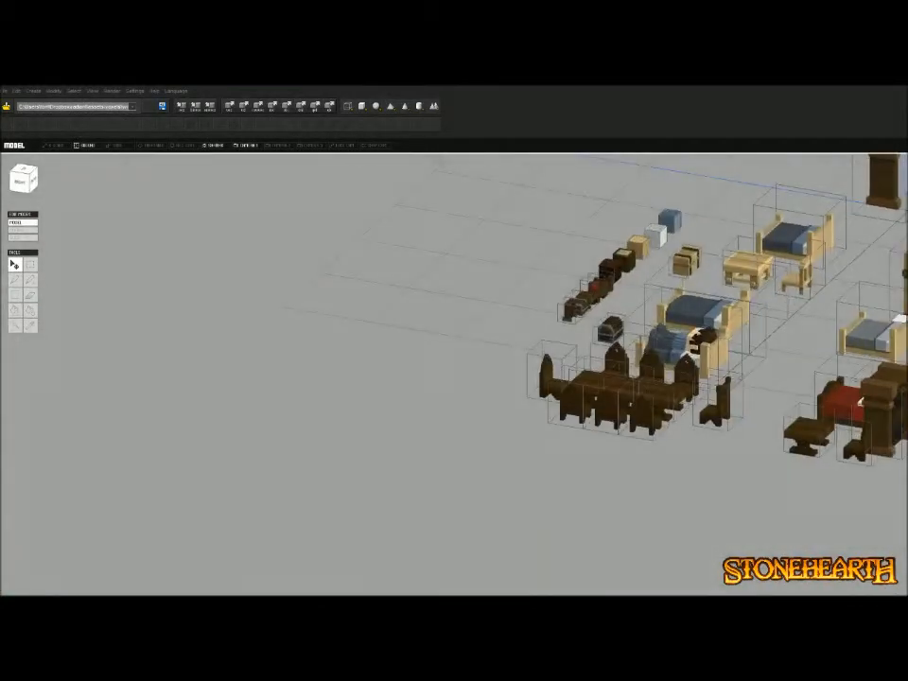
{"action": "middle_click_drag", "start_coordinate": [388, 388], "coordinate": [268, 415]}
{"action": "right_click_drag", "start_coordinate": [268, 415], "coordinate": [331, 444]}
{"action": "key", "text": "ctrl+o"}
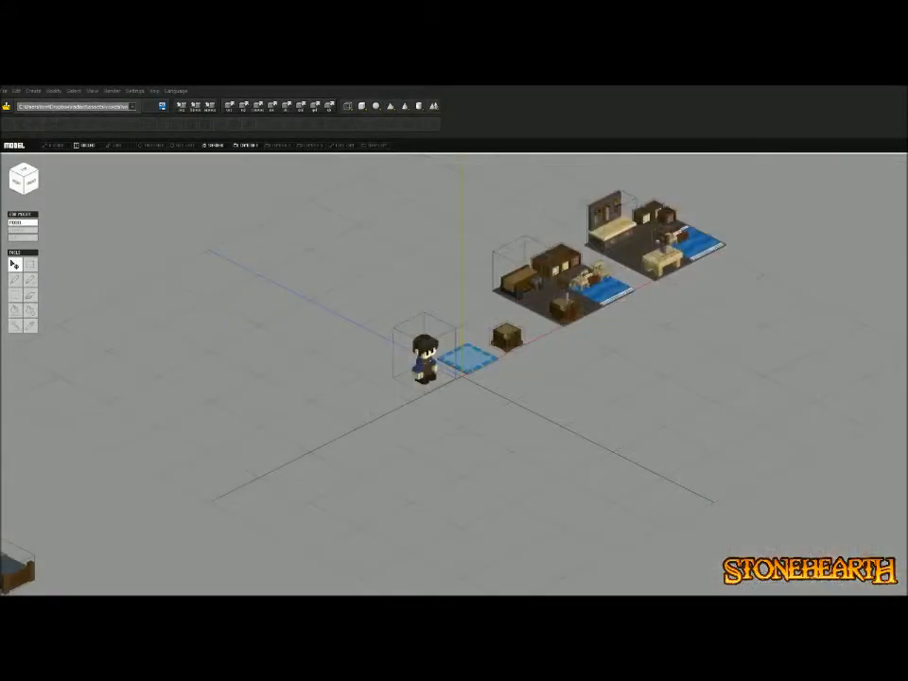
{"action": "scroll", "coordinate": [407, 369], "scroll_direction": "up", "scroll_amount": 2}
{"action": "scroll", "coordinate": [406, 369], "scroll_direction": "down", "scroll_amount": 4}
{"action": "middle_click_drag", "start_coordinate": [392, 446], "coordinate": [573, 399]}
{"action": "scroll", "coordinate": [572, 399], "scroll_direction": "up", "scroll_amount": 3}
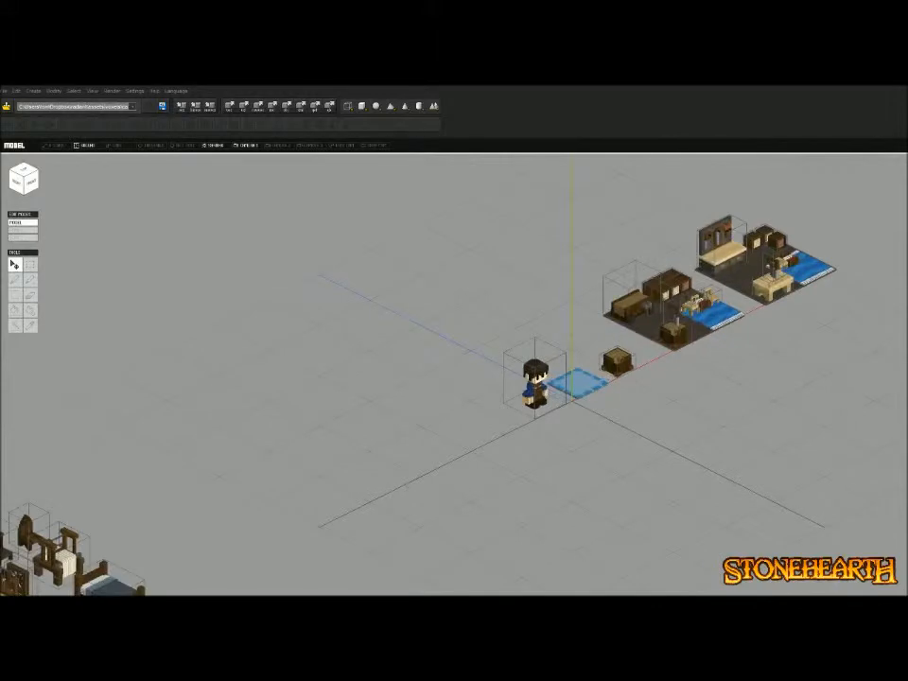
{"action": "key", "text": "ctrl+o"}
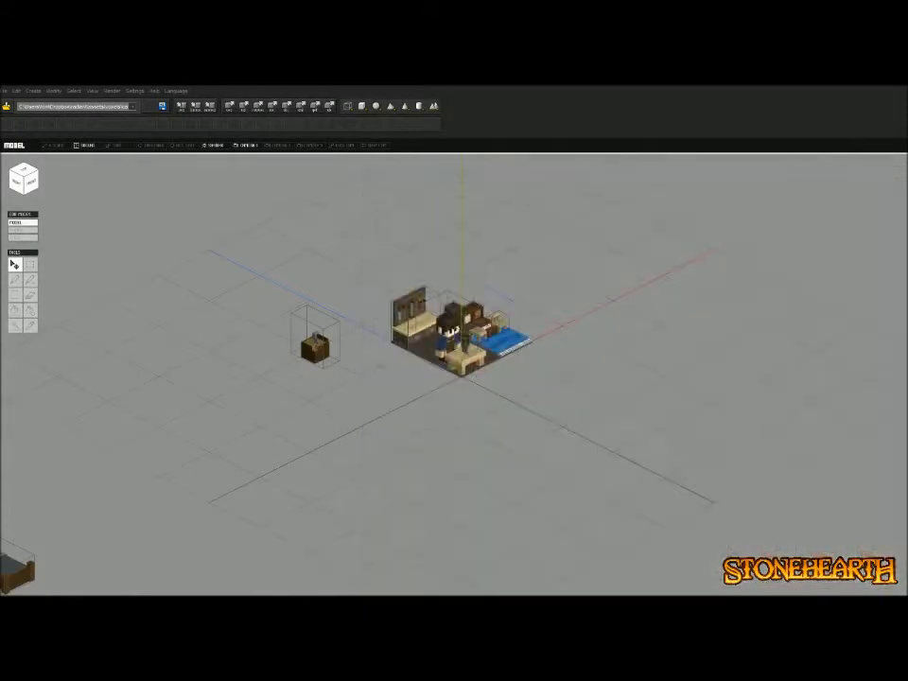
{"action": "scroll", "coordinate": [461, 373], "scroll_direction": "up", "scroll_amount": 2}
Open the model with the carpenter's items and picket fence from the craftsmen folder
{"action": "key", "text": "ctrl+o"}
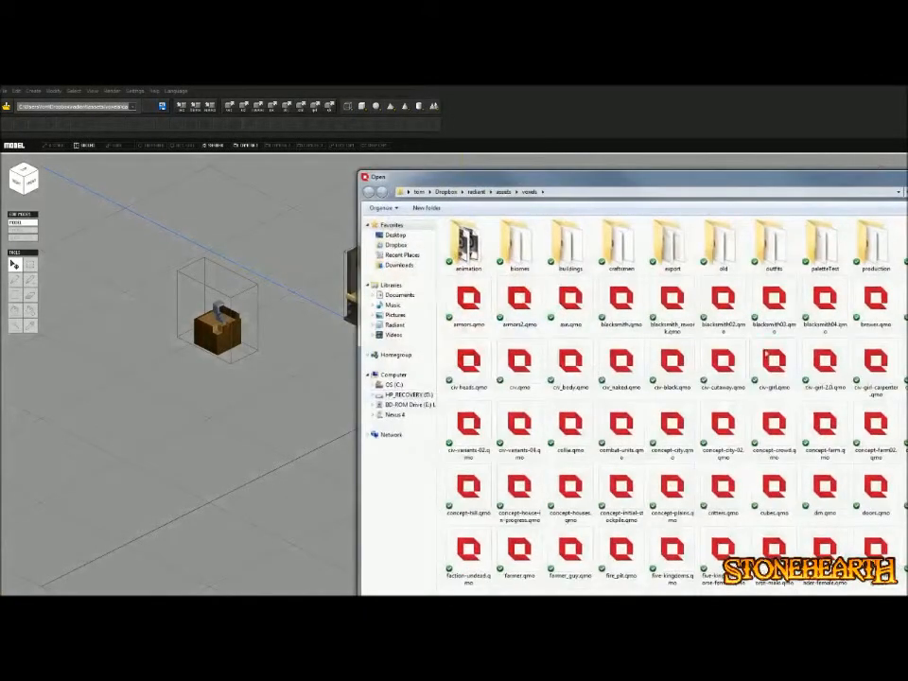
{"action": "double_click", "coordinate": [622, 244]}
{"action": "double_click", "coordinate": [533, 245]}
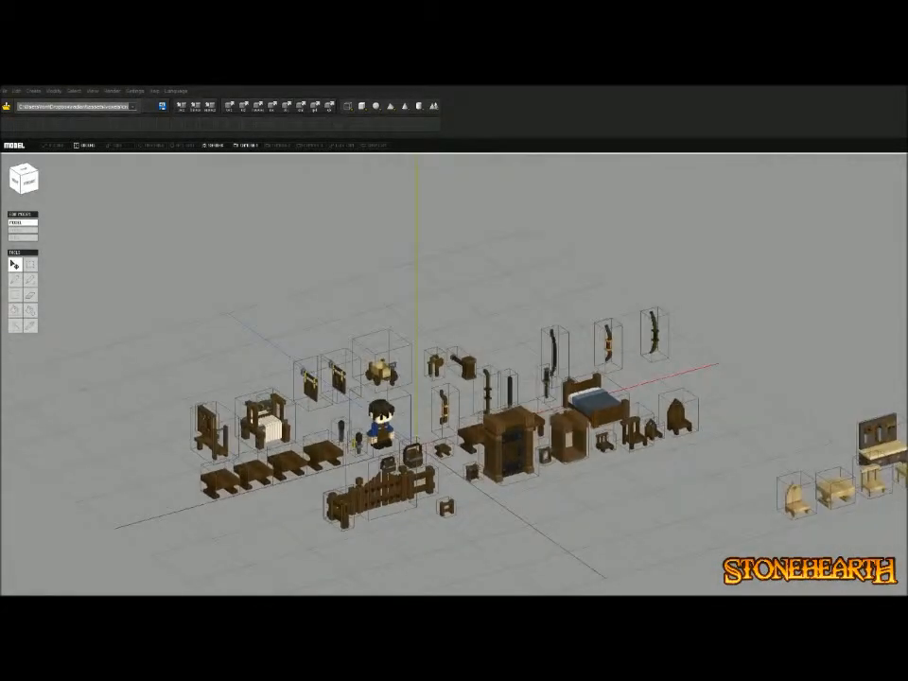
{"action": "scroll", "coordinate": [413, 451], "scroll_direction": "up", "scroll_amount": 3}
{"action": "middle_click_drag", "start_coordinate": [412, 451], "coordinate": [460, 436]}
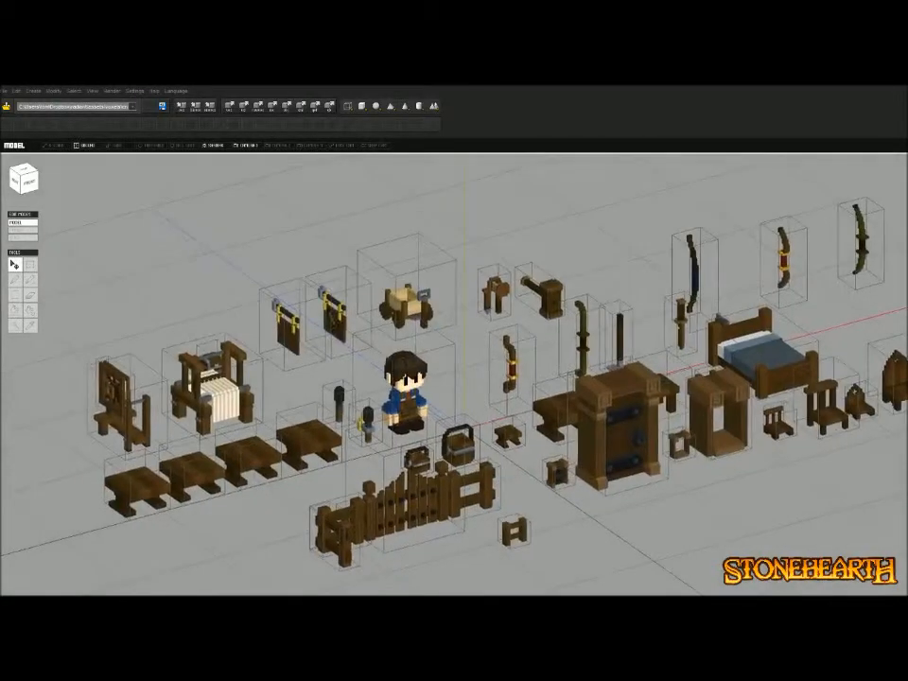
{"action": "right_click_drag", "start_coordinate": [461, 436], "coordinate": [482, 447]}
Copy the single fence section beside the gate and paste it into a new empty model
{"action": "left_click", "coordinate": [437, 511]}
{"action": "left_click", "coordinate": [502, 495]}
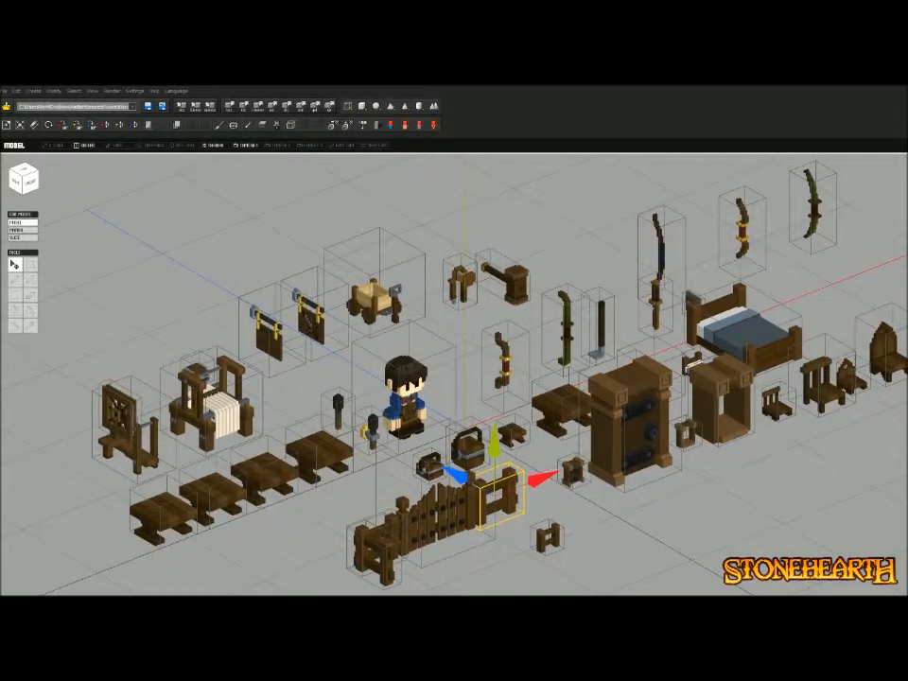
{"action": "left_click", "coordinate": [16, 91]}
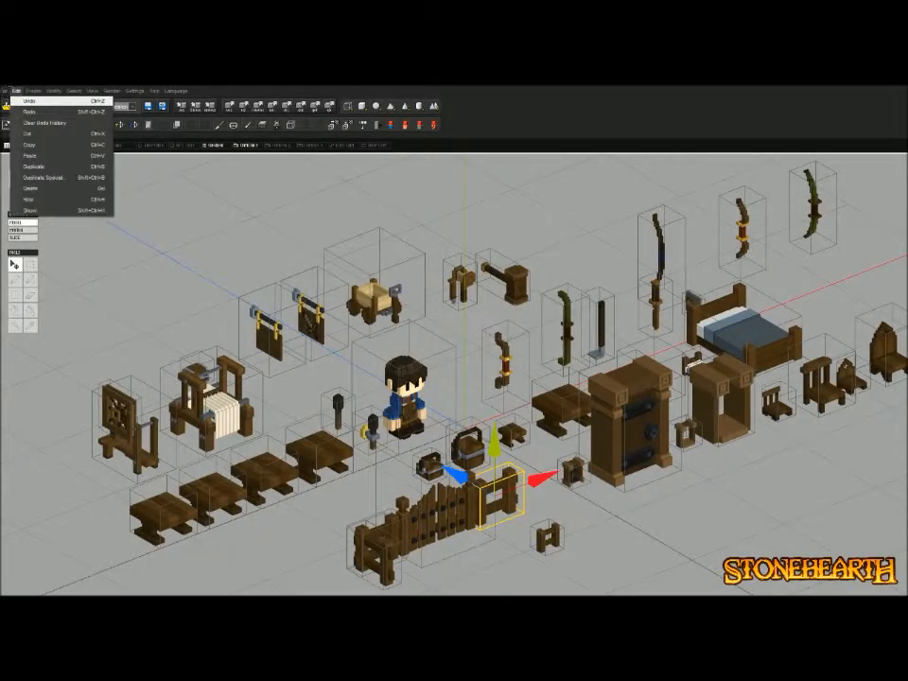
{"action": "left_click", "coordinate": [44, 123]}
{"action": "left_click", "coordinate": [407, 403]}
{"action": "key", "text": "ctrl+v"}
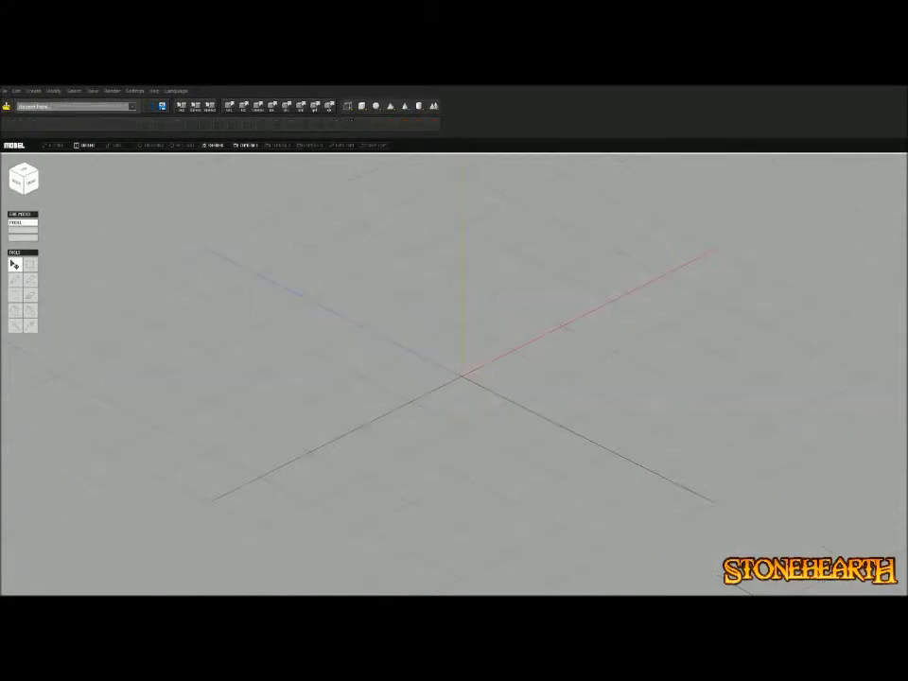
Centre the pasted fence section on the origin along the X axis, working from the top view
{"action": "scroll", "coordinate": [461, 377], "scroll_direction": "up", "scroll_amount": 8}
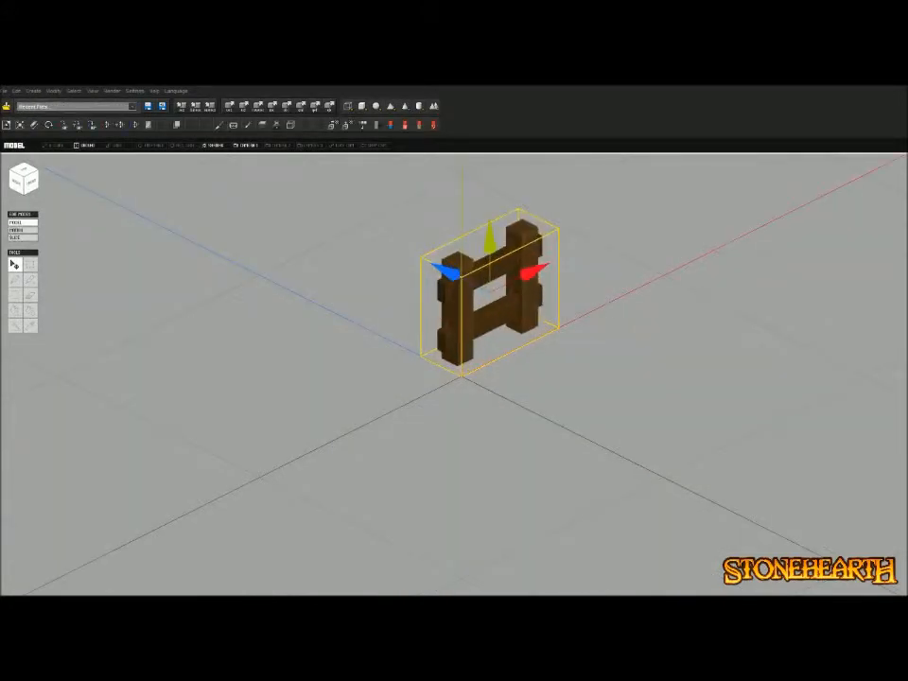
{"action": "left_click", "coordinate": [24, 169]}
{"action": "left_click_drag", "start_coordinate": [588, 347], "coordinate": [520, 348]}
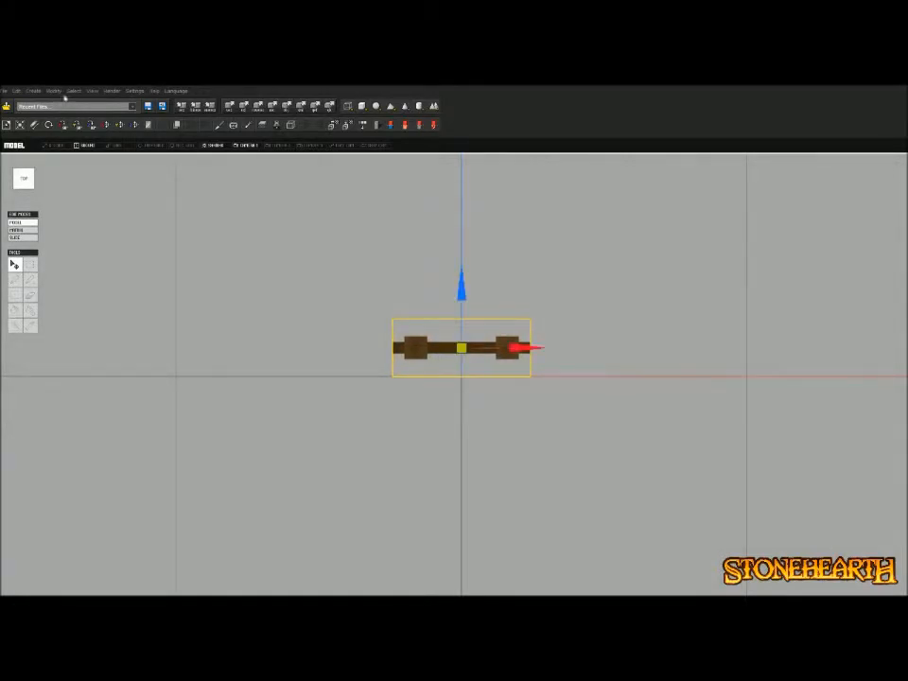
Check the fence section's width, height and depth in the Resize settings and accept them without changes
{"action": "left_click", "coordinate": [36, 93]}
{"action": "mouse_move", "coordinate": [52, 94]}
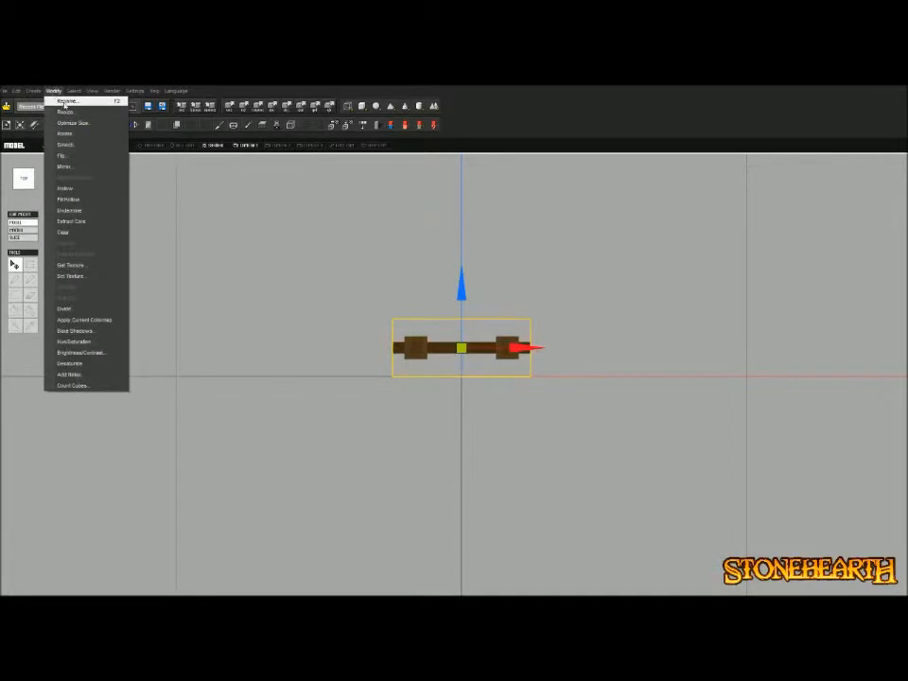
{"action": "left_click", "coordinate": [66, 112]}
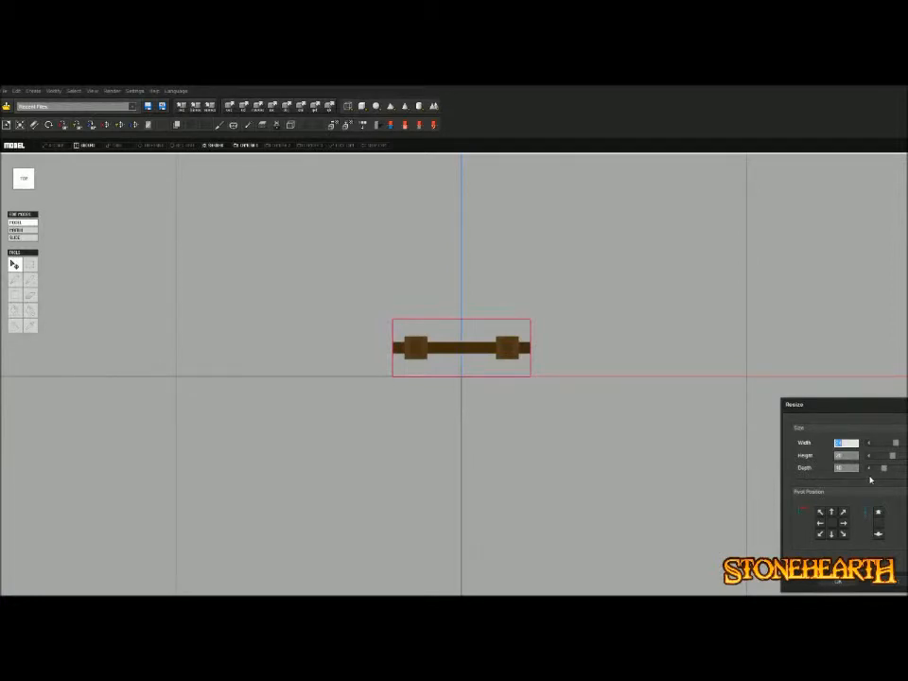
{"action": "left_click", "coordinate": [837, 580]}
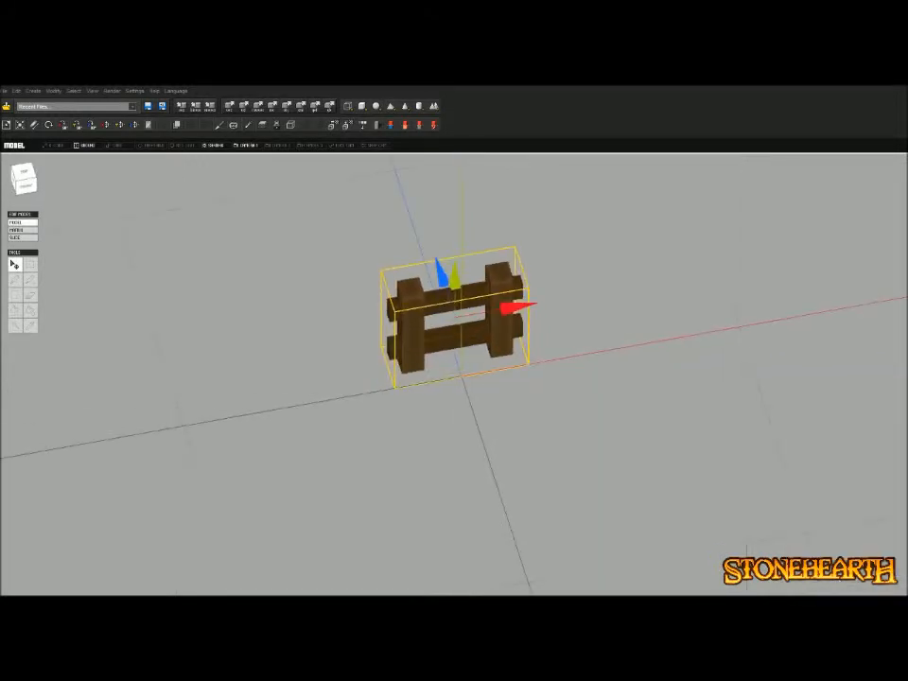
Move the fence section away from the origin along the X axis and paste a copy of it near the origin
{"action": "left_click_drag", "start_coordinate": [516, 308], "coordinate": [745, 266]}
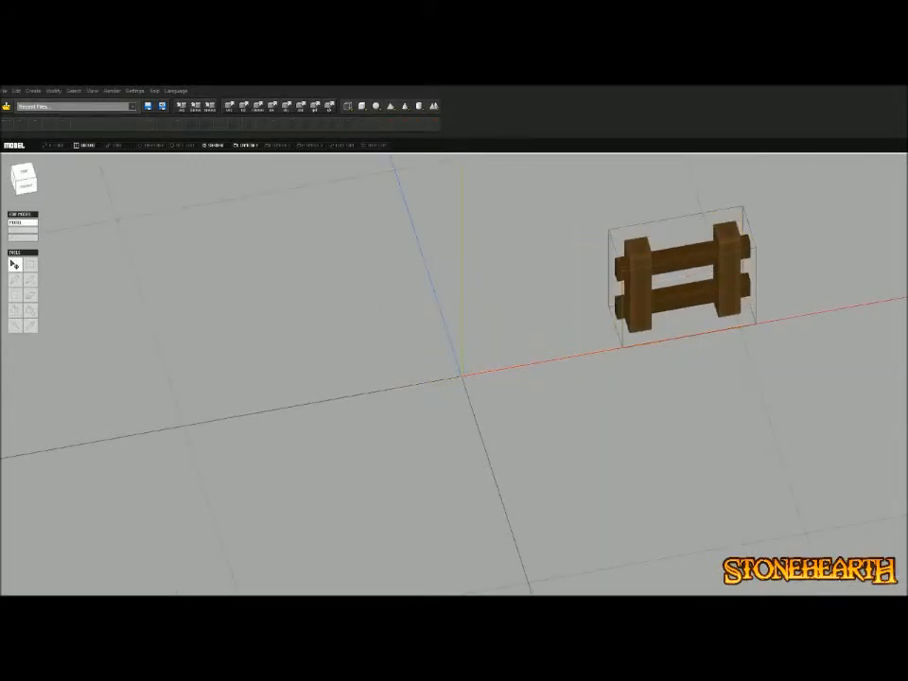
{"action": "key", "text": "ctrl+v"}
{"action": "left_click_drag", "start_coordinate": [581, 295], "coordinate": [548, 301]}
Resize the copied fence section near the origin to a width of 20
{"action": "left_click", "coordinate": [54, 91]}
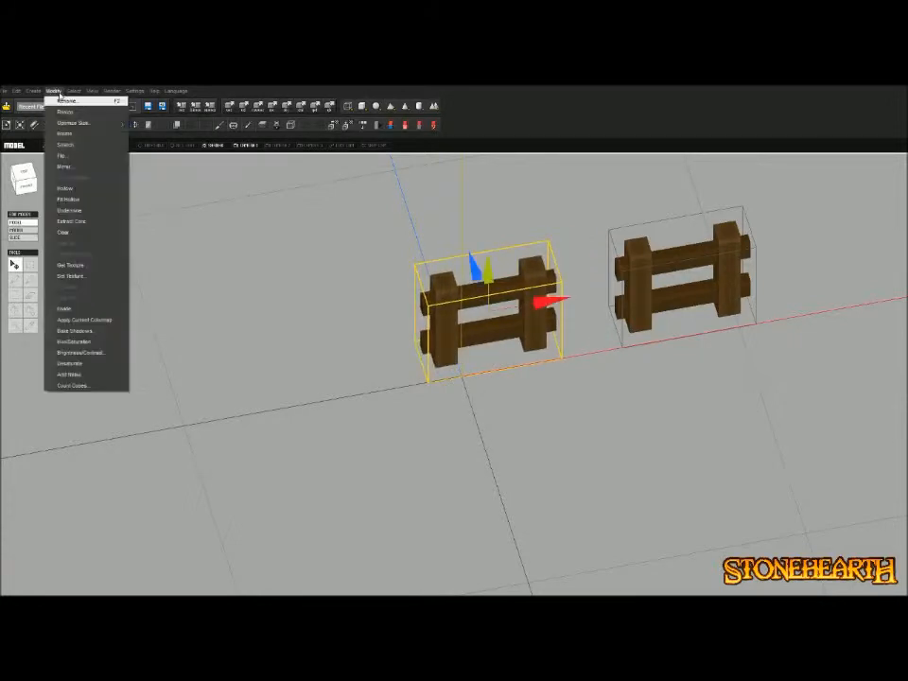
{"action": "left_click", "coordinate": [70, 112]}
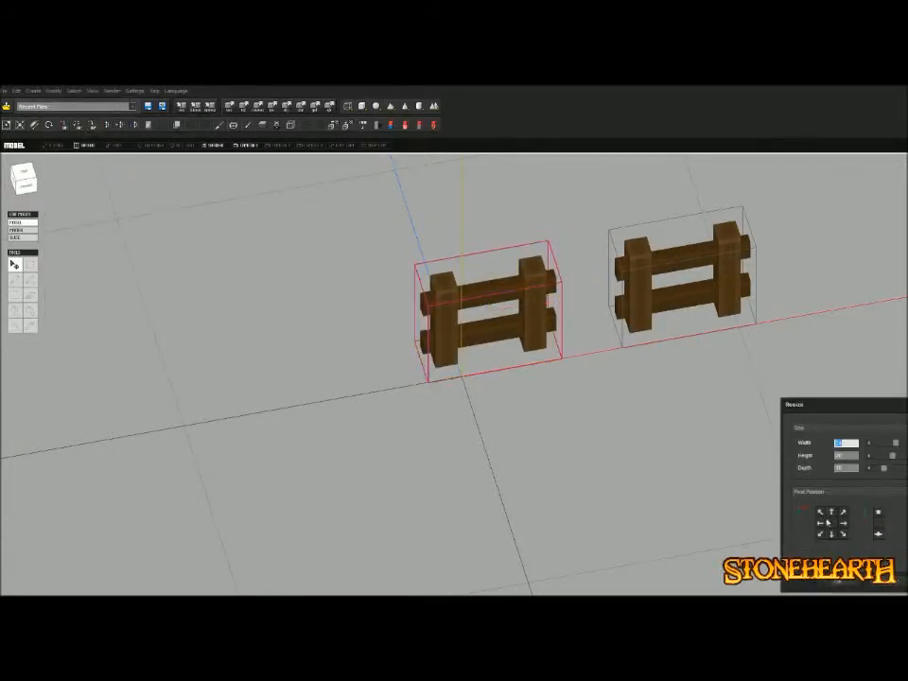
{"action": "type", "text": "20"}
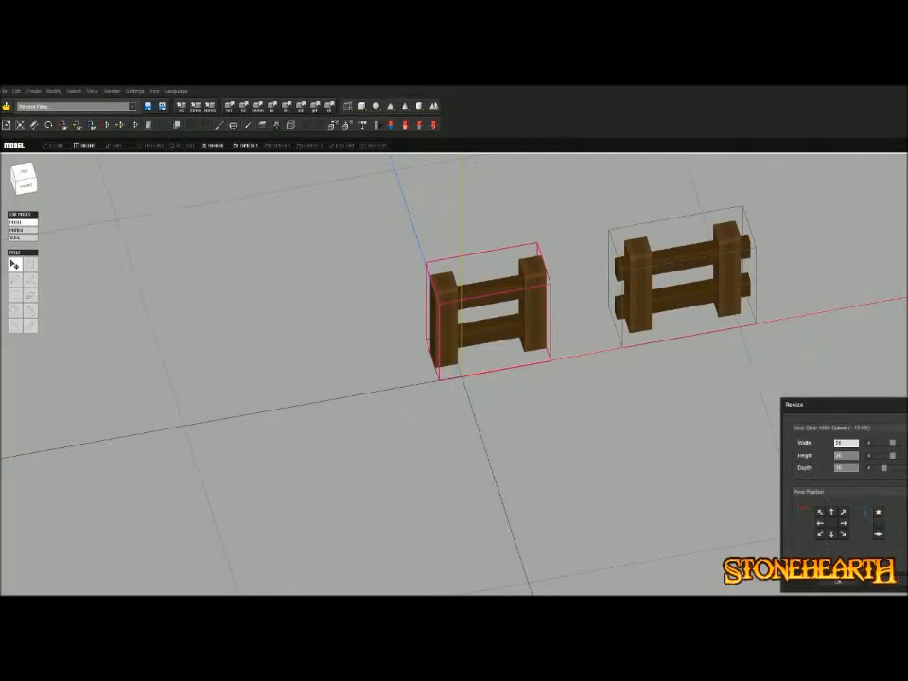
{"action": "left_click", "coordinate": [837, 583]}
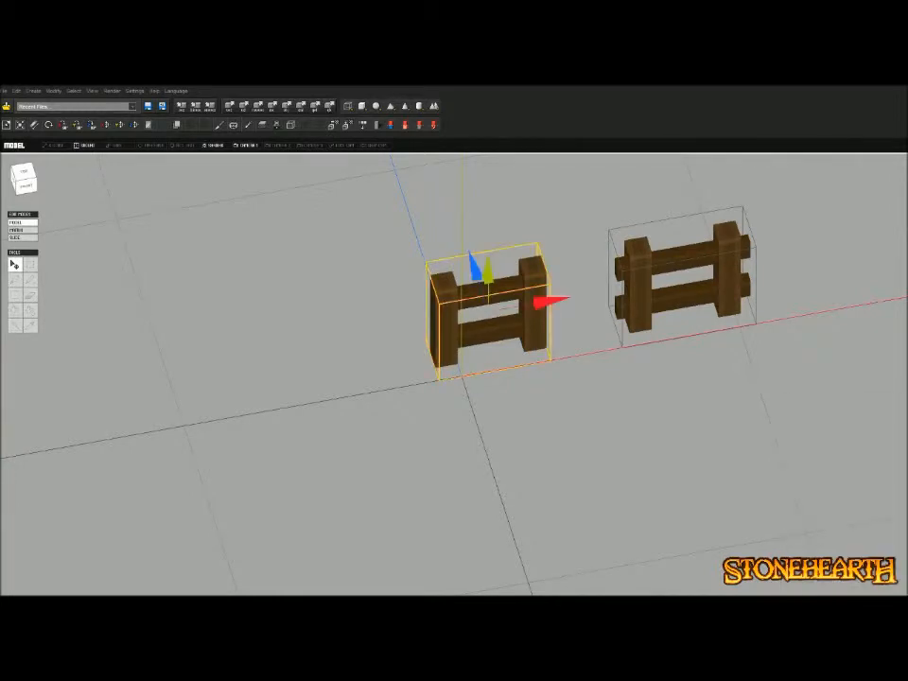
Centre the resized fence section on the origin along both horizontal axes, checking it from the top view
{"action": "left_click_drag", "start_coordinate": [546, 302], "coordinate": [515, 309]}
{"action": "left_click", "coordinate": [23, 171]}
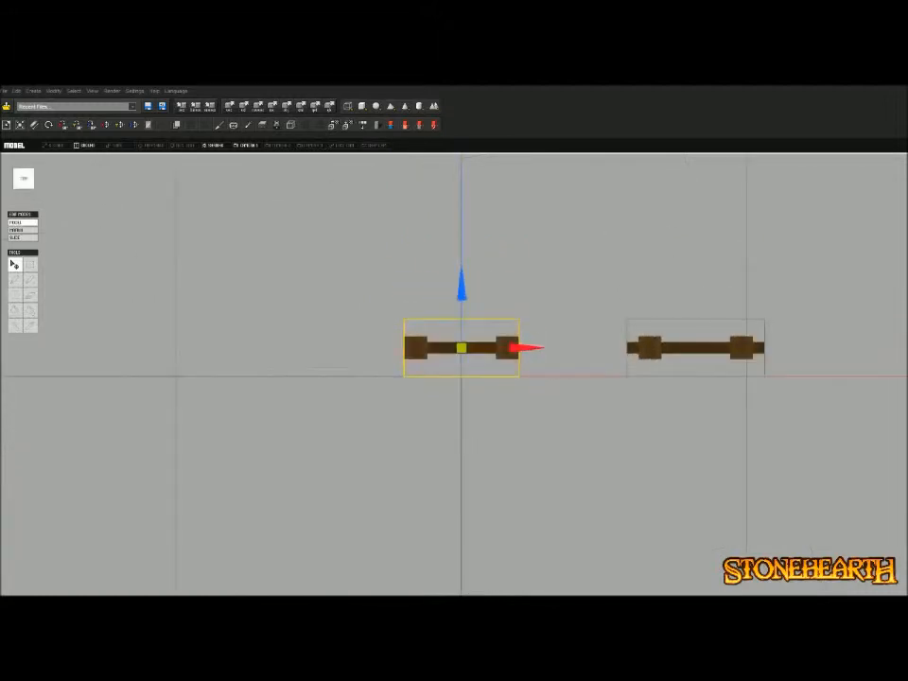
{"action": "left_click_drag", "start_coordinate": [461, 285], "coordinate": [462, 314]}
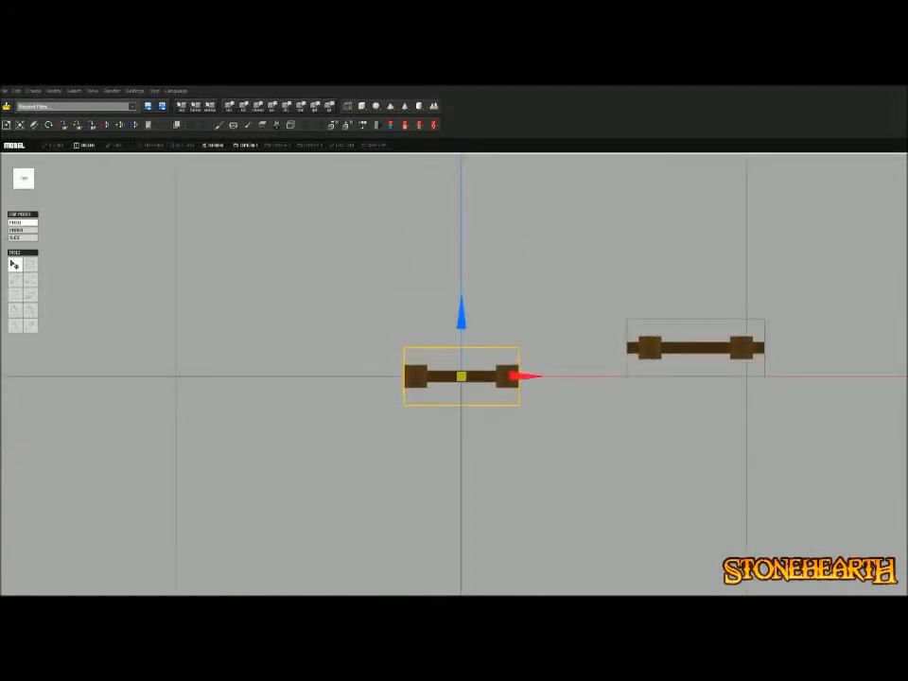
Delete the right-hand post from the resized section, editing its voxels from the front view
{"action": "key", "text": "Tab"}
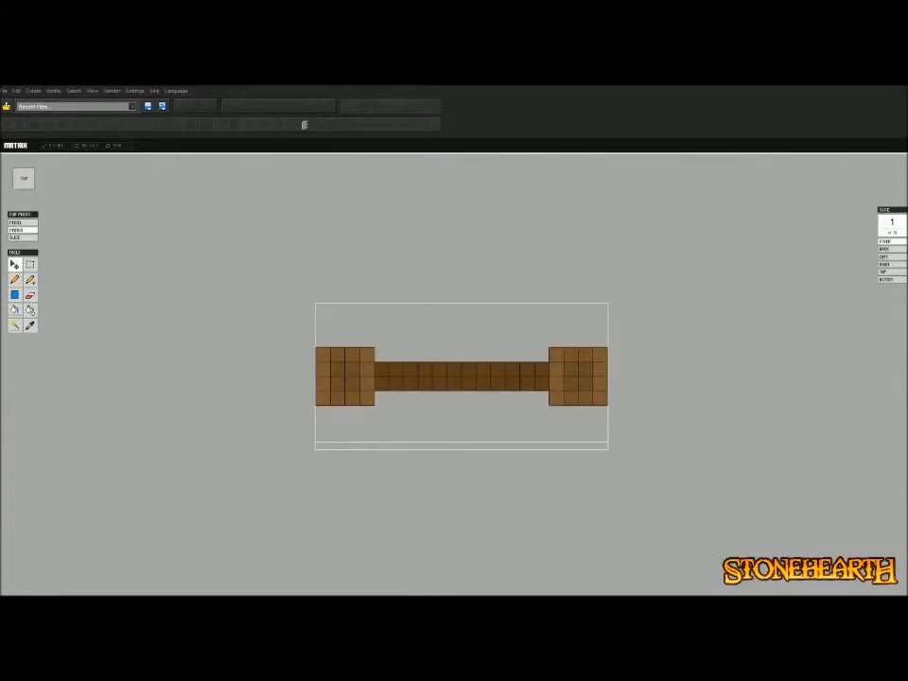
{"action": "left_click_drag", "start_coordinate": [24, 178], "coordinate": [18, 119]}
{"action": "left_click", "coordinate": [22, 181]}
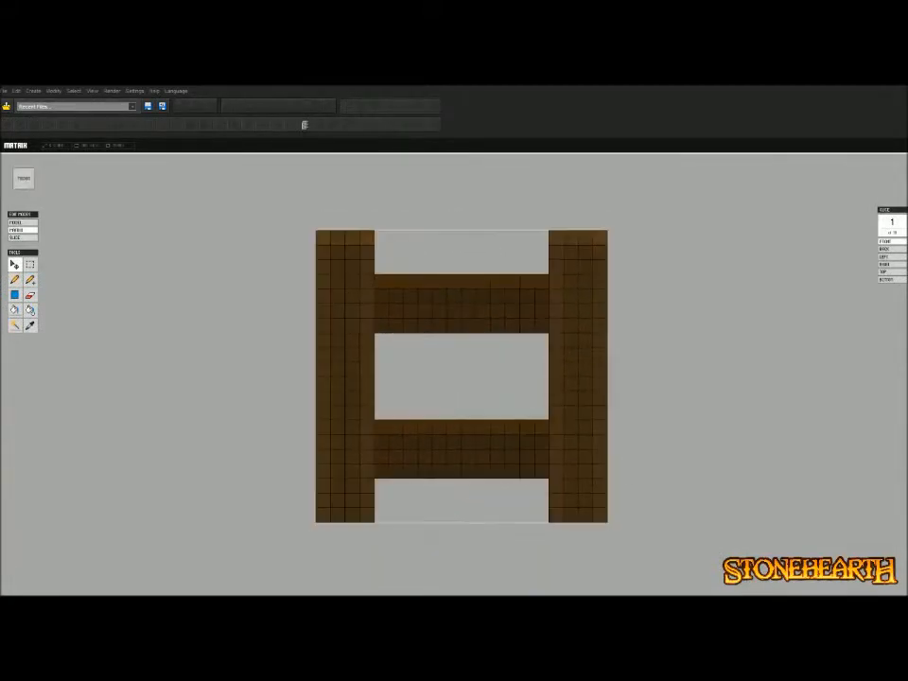
{"action": "left_click", "coordinate": [31, 264]}
{"action": "left_click_drag", "start_coordinate": [605, 233], "coordinate": [552, 519]}
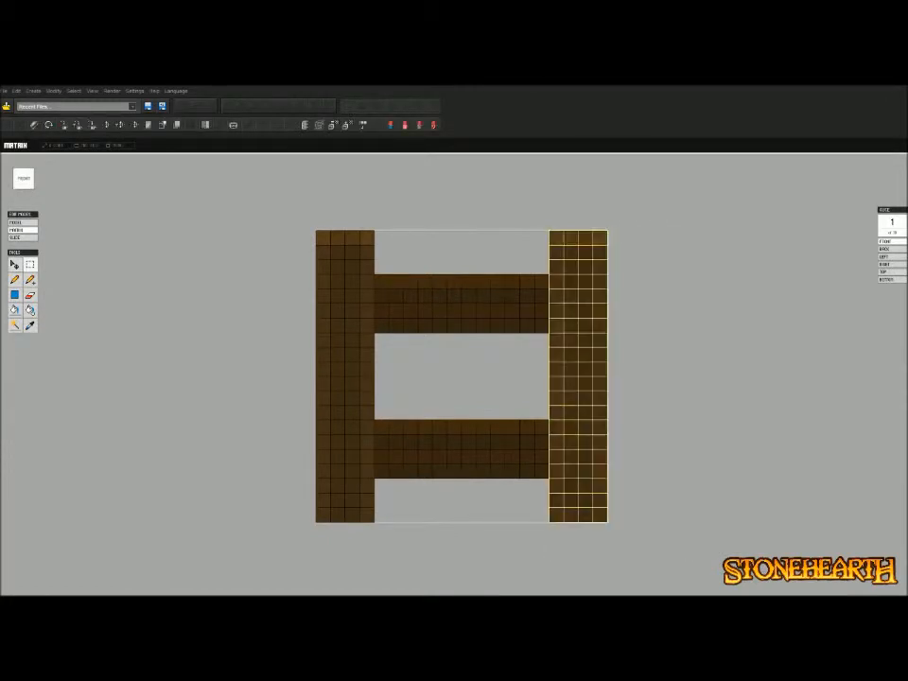
{"action": "key", "text": "Delete"}
Copy both rails four voxels to the right so they reach the right edge of the section
{"action": "left_click_drag", "start_coordinate": [552, 181], "coordinate": [358, 499]}
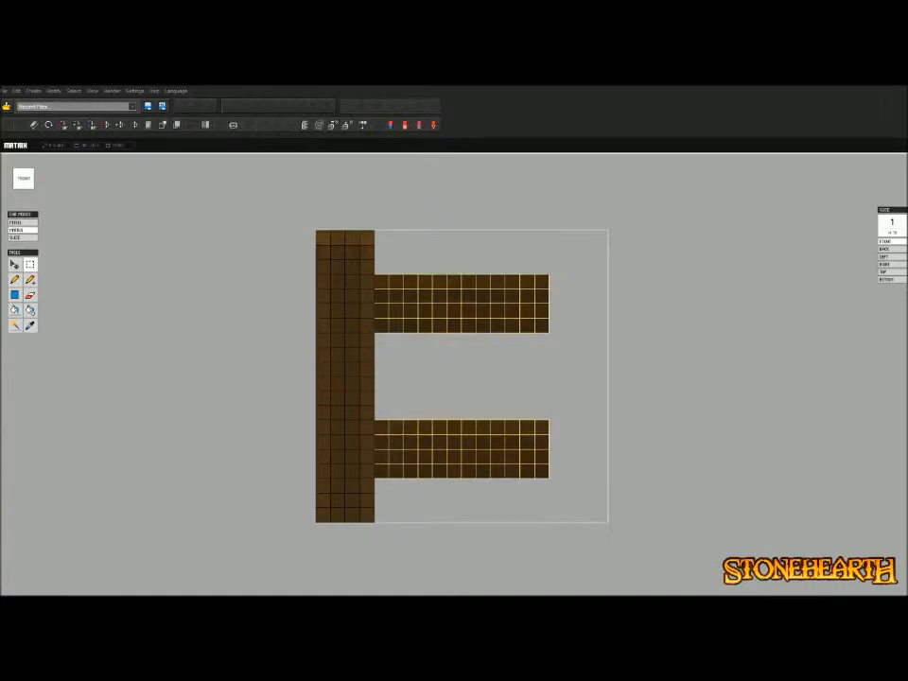
{"action": "key", "text": "ctrl+v"}
{"action": "left_click_drag", "start_coordinate": [525, 376], "coordinate": [584, 376]}
{"action": "key", "text": "Return"}
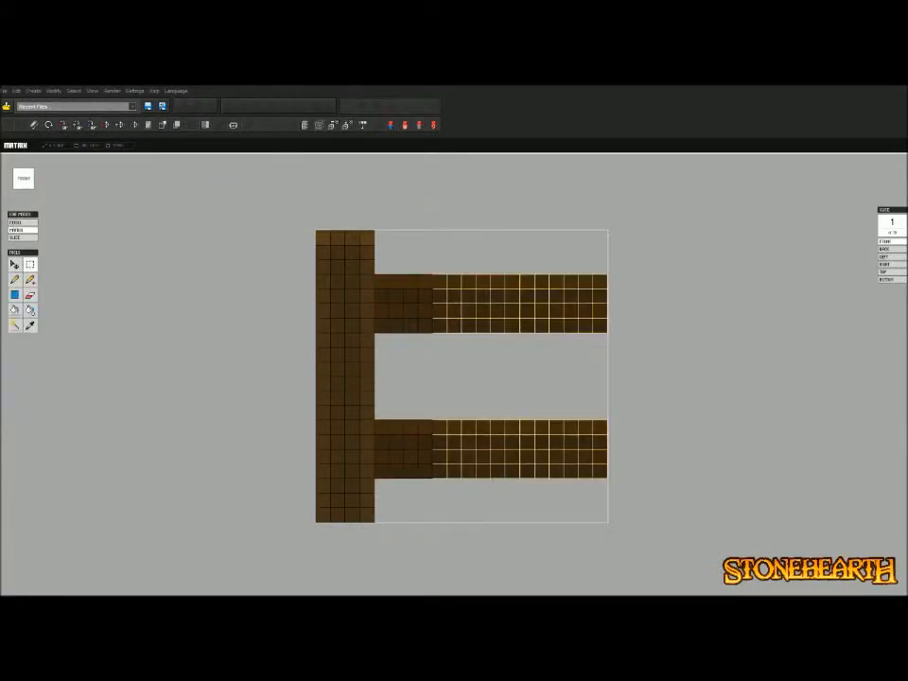
Shift the remaining post eight voxels to the right so it stands in the middle of the section
{"action": "left_click_drag", "start_coordinate": [208, 174], "coordinate": [365, 542]}
{"action": "key", "text": "ctrl+x"}
{"action": "key", "text": "ctrl+v"}
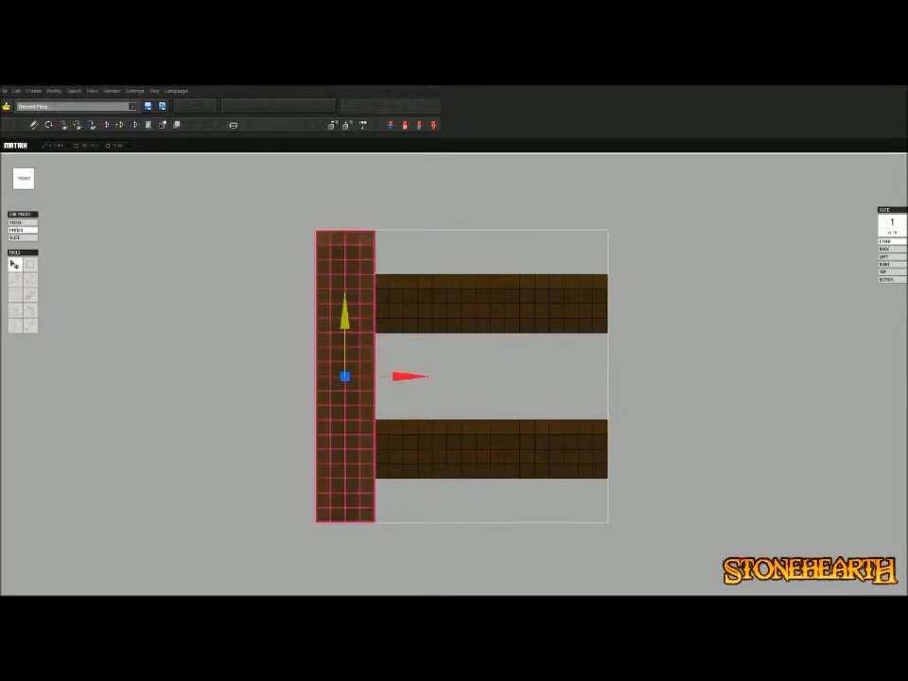
{"action": "left_click_drag", "start_coordinate": [405, 375], "coordinate": [525, 376]}
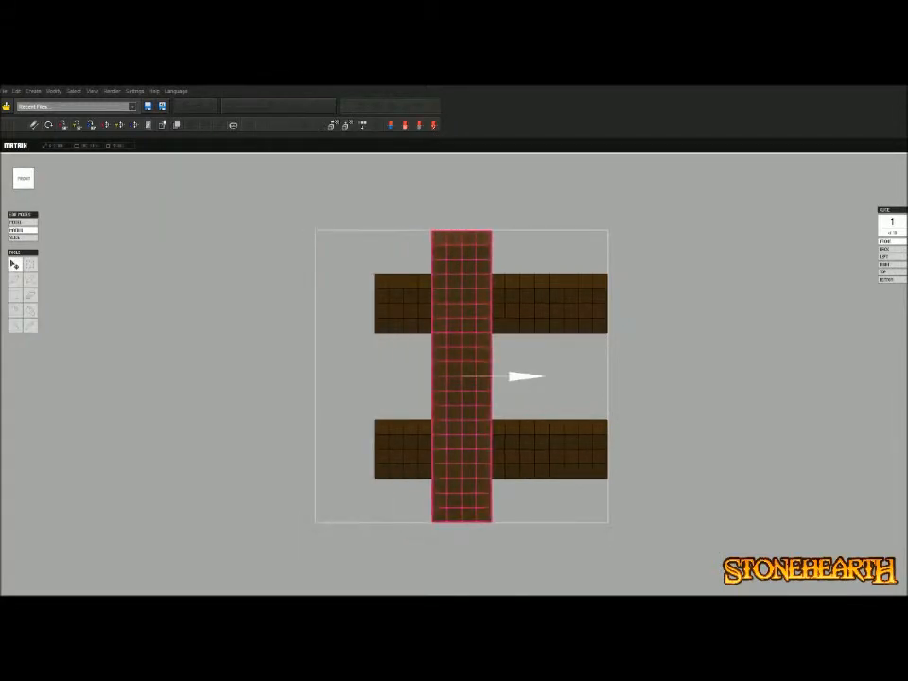
{"action": "key", "text": "Return"}
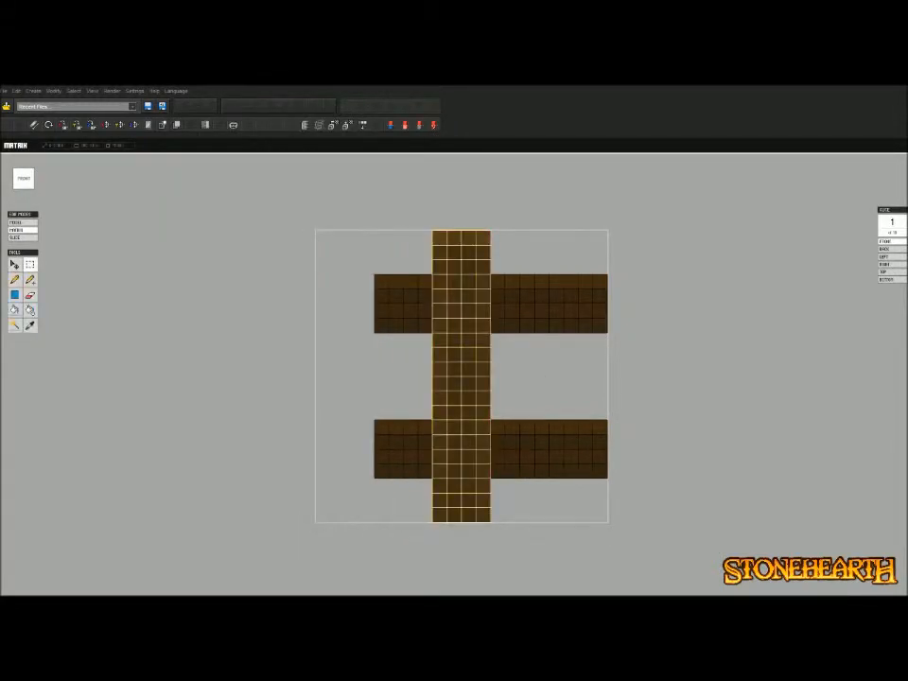
Extend both rails four voxels to the left edge of the section with a copy of the rail pieces beside the post
{"action": "left_click_drag", "start_coordinate": [369, 269], "coordinate": [428, 484]}
{"action": "key", "text": "ctrl+x"}
{"action": "key", "text": "ctrl+v"}
{"action": "left_click_drag", "start_coordinate": [468, 376], "coordinate": [407, 377]}
{"action": "key", "text": "Return"}
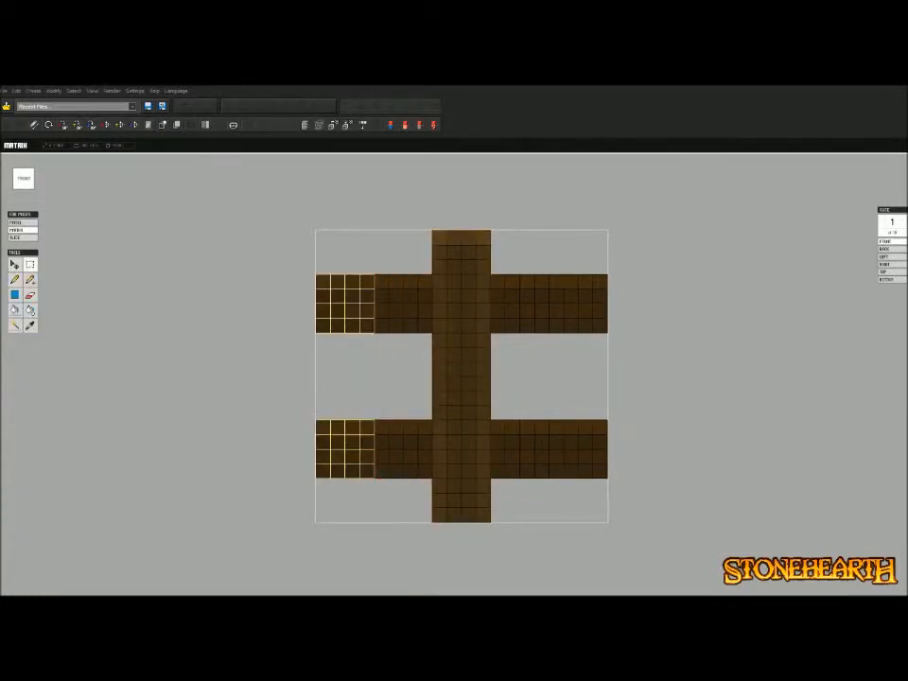
Examine the single-post section from all sides, especially where the rails meet the post
{"action": "key", "text": "Tab"}
{"action": "key", "text": "5"}
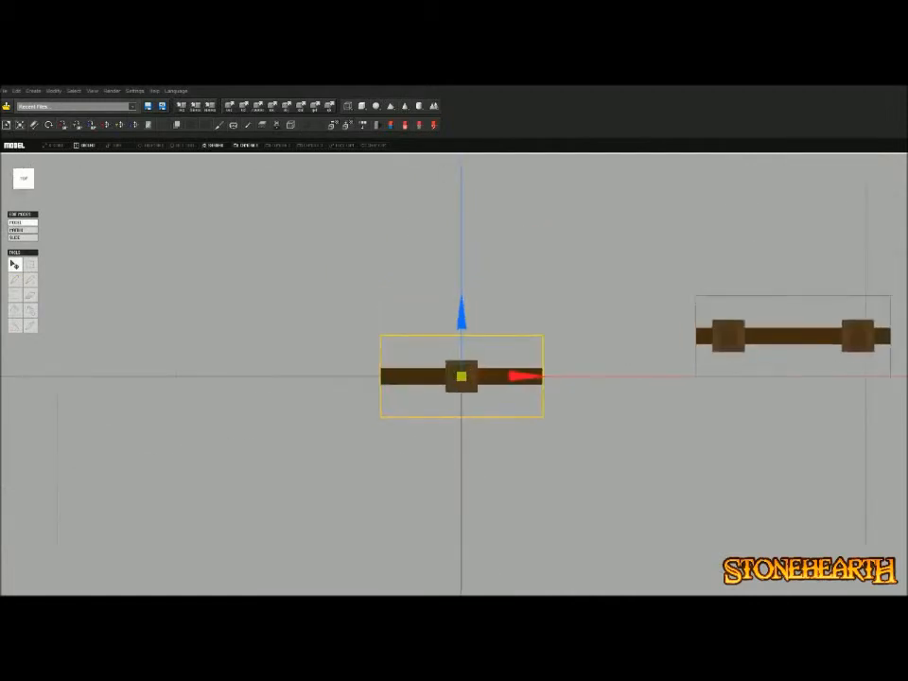
{"action": "key", "text": "Tab"}
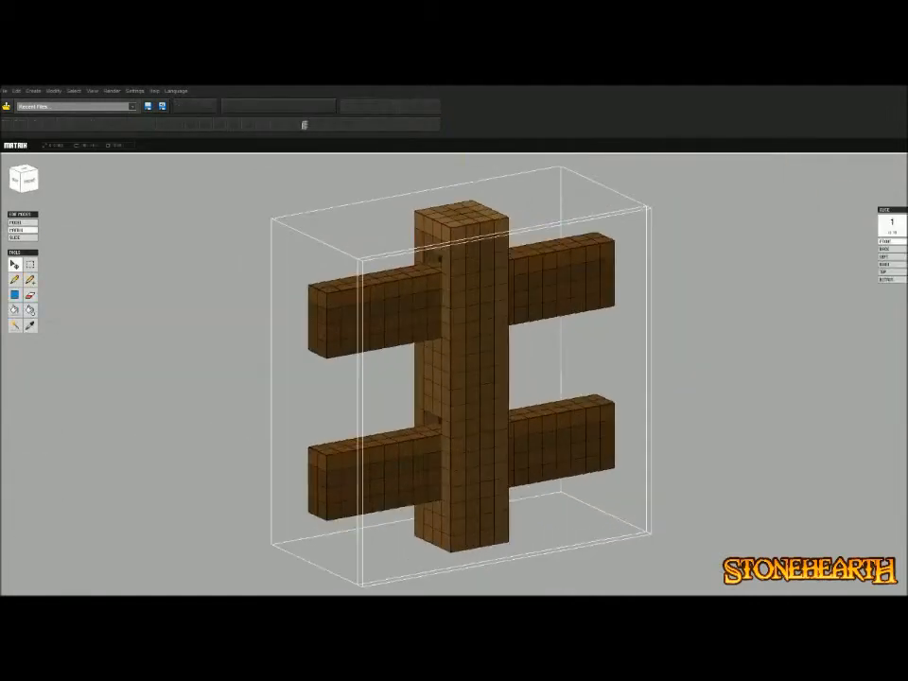
{"action": "key", "text": "b"}
{"action": "right_click_drag", "start_coordinate": [454, 379], "coordinate": [431, 371]}
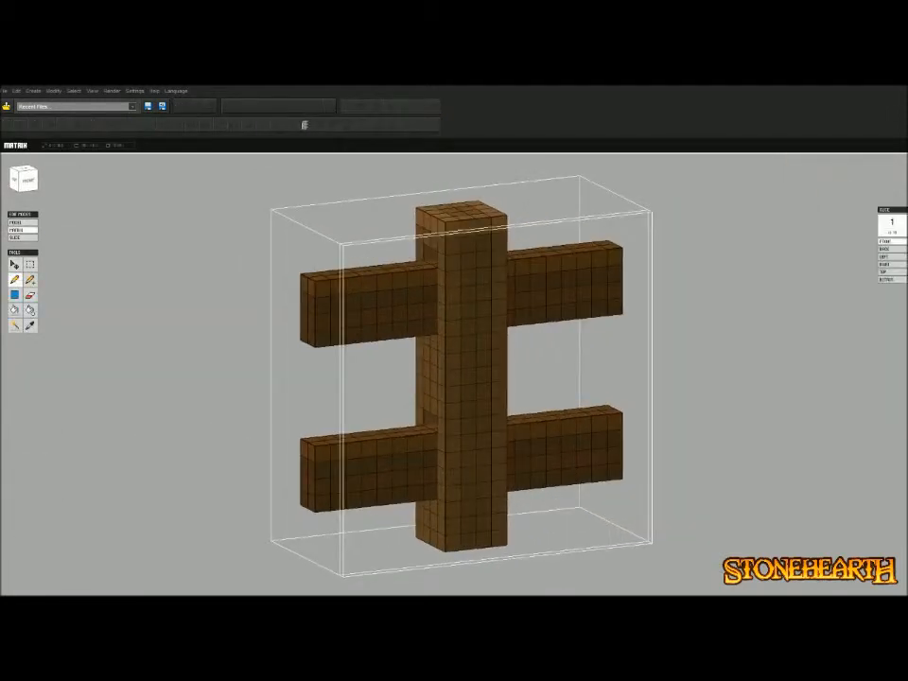
{"action": "right_click_drag", "start_coordinate": [431, 372], "coordinate": [335, 355]}
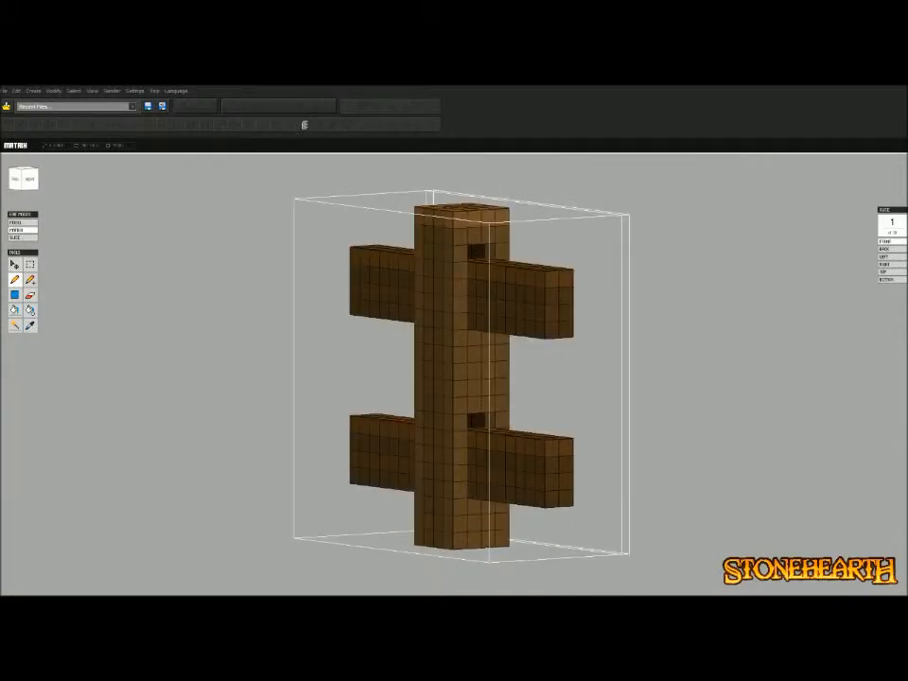
{"action": "right_click_drag", "start_coordinate": [454, 378], "coordinate": [515, 383]}
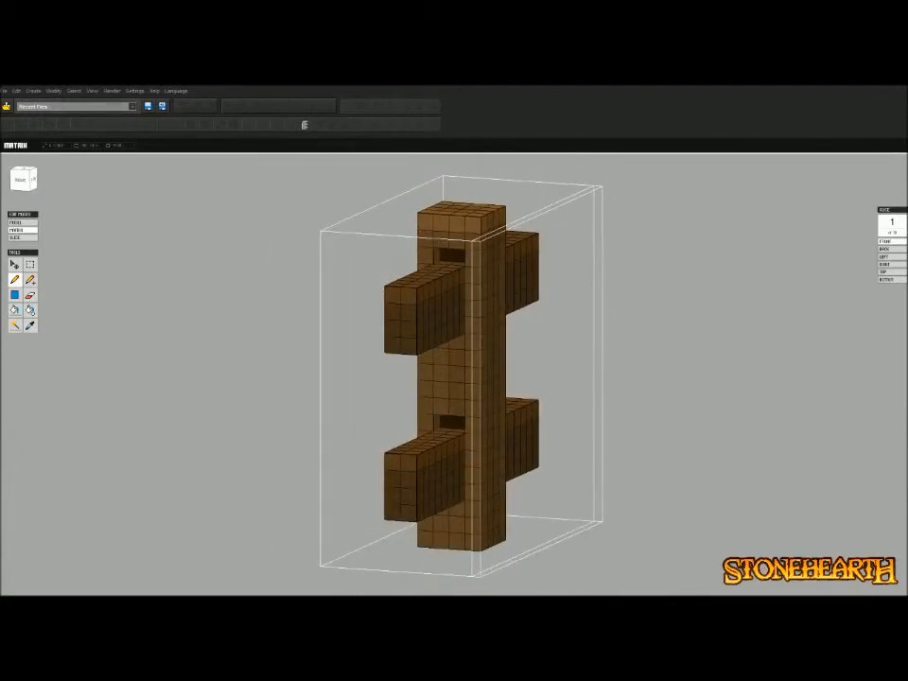
{"action": "right_click_drag", "start_coordinate": [454, 383], "coordinate": [563, 393]}
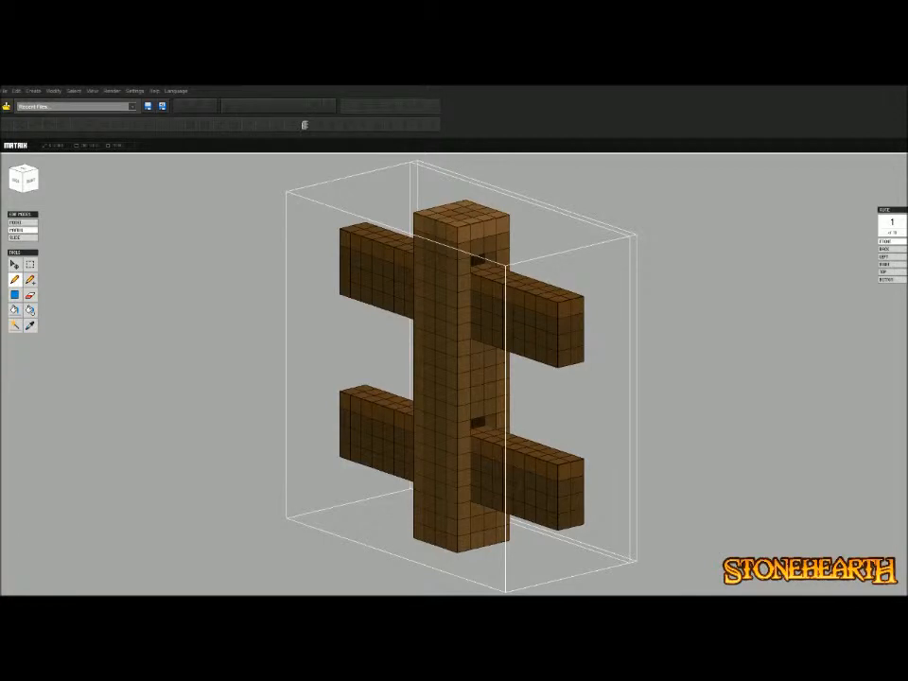
{"action": "right_click_drag", "start_coordinate": [502, 378], "coordinate": [581, 371]}
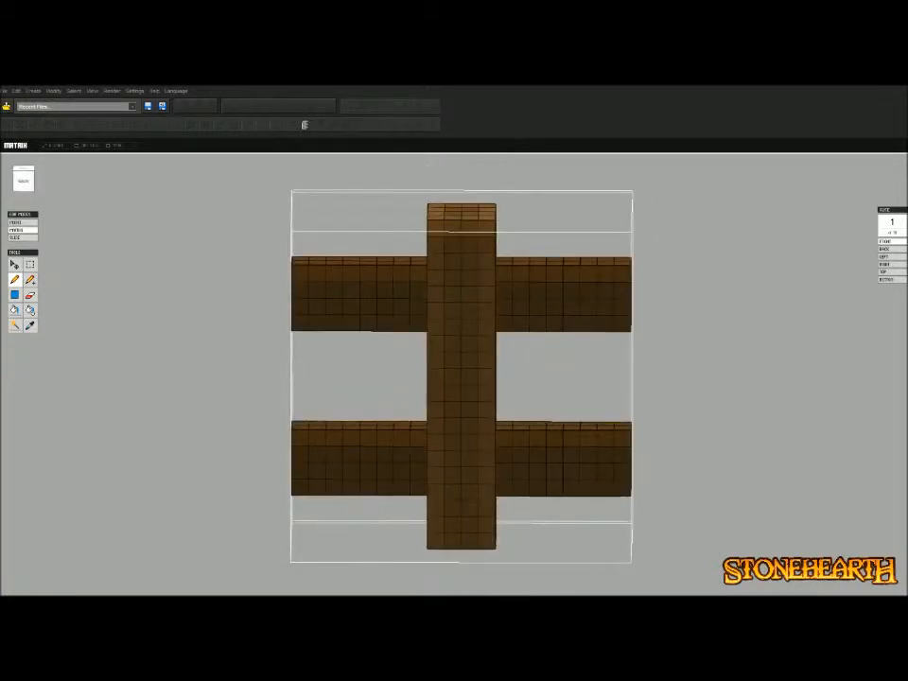
{"action": "right_click_drag", "start_coordinate": [454, 378], "coordinate": [619, 354]}
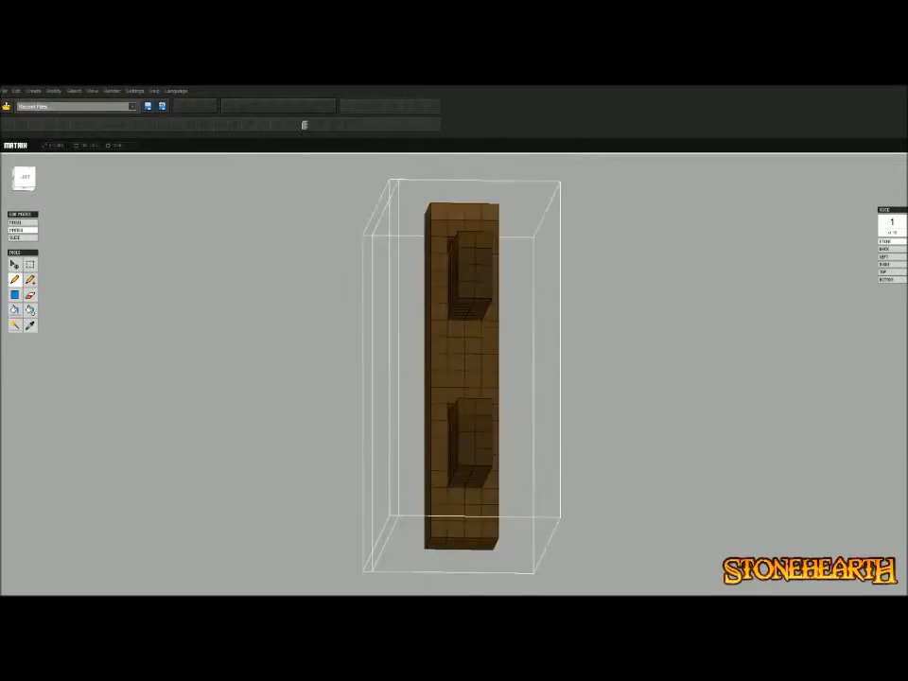
{"action": "right_click_drag", "start_coordinate": [454, 378], "coordinate": [690, 416]}
{"action": "scroll", "coordinate": [454, 373], "scroll_direction": "up", "scroll_amount": 2}
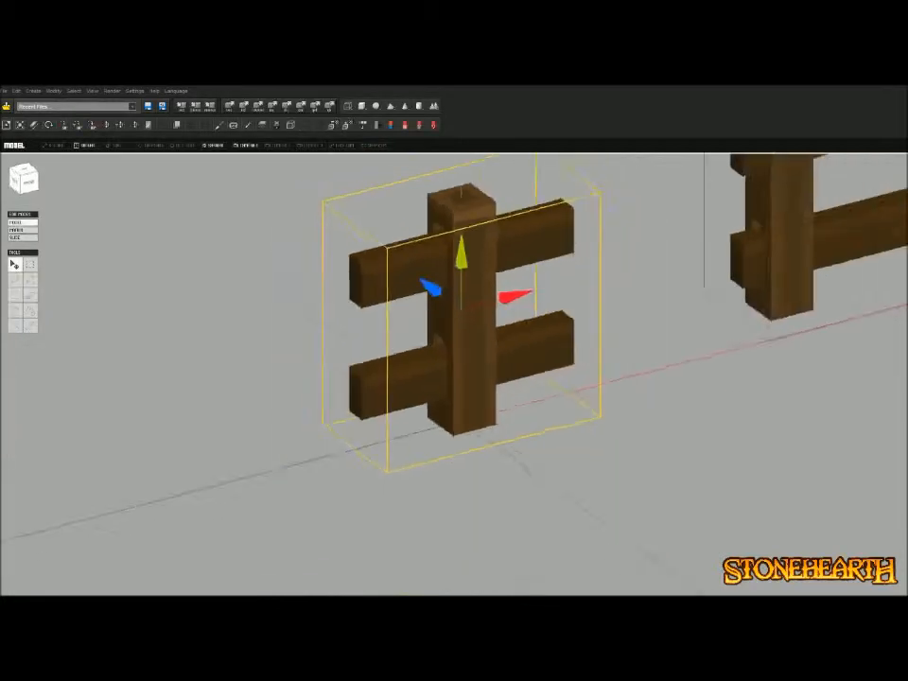
Move the original two-post section away from the single-post section along the Z axis
{"action": "scroll", "coordinate": [454, 359], "scroll_direction": "down", "scroll_amount": 5}
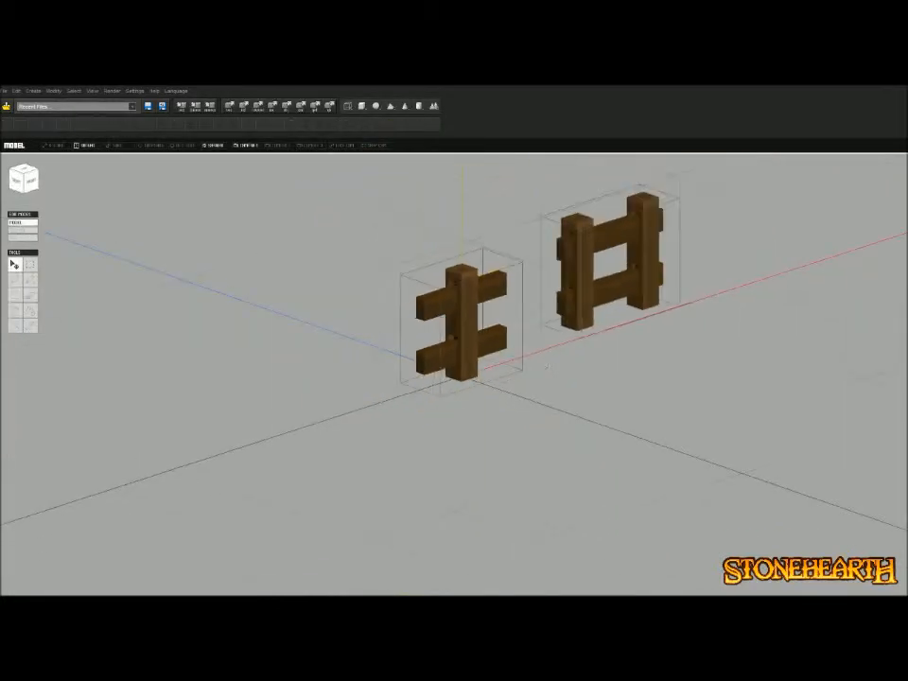
{"action": "left_click", "coordinate": [547, 303]}
{"action": "left_click_drag", "start_coordinate": [508, 271], "coordinate": [611, 357]}
Duplicate the single-post section and place the copy against its left end, in line along the X axis
{"action": "scroll", "coordinate": [611, 357], "scroll_direction": "up", "scroll_amount": 4}
{"action": "left_click", "coordinate": [462, 343]}
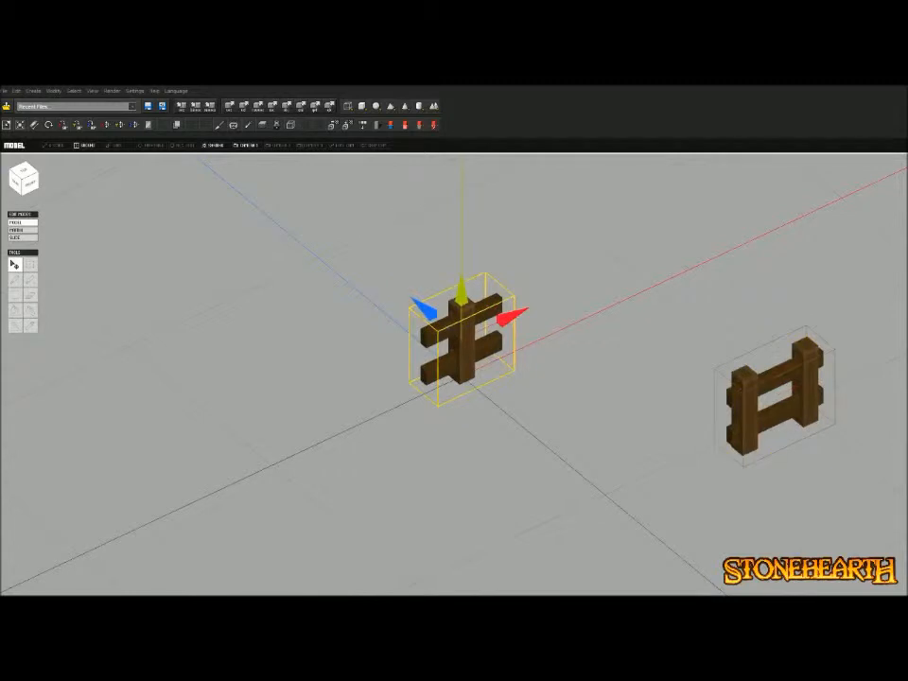
{"action": "key", "text": "ctrl+d"}
{"action": "left_click_drag", "start_coordinate": [448, 281], "coordinate": [463, 293]}
{"action": "left_click_drag", "start_coordinate": [547, 298], "coordinate": [437, 352]}
Add another duplicate of the single-post section at the left end to form a straight row of three
{"action": "key", "text": "ctrl+d"}
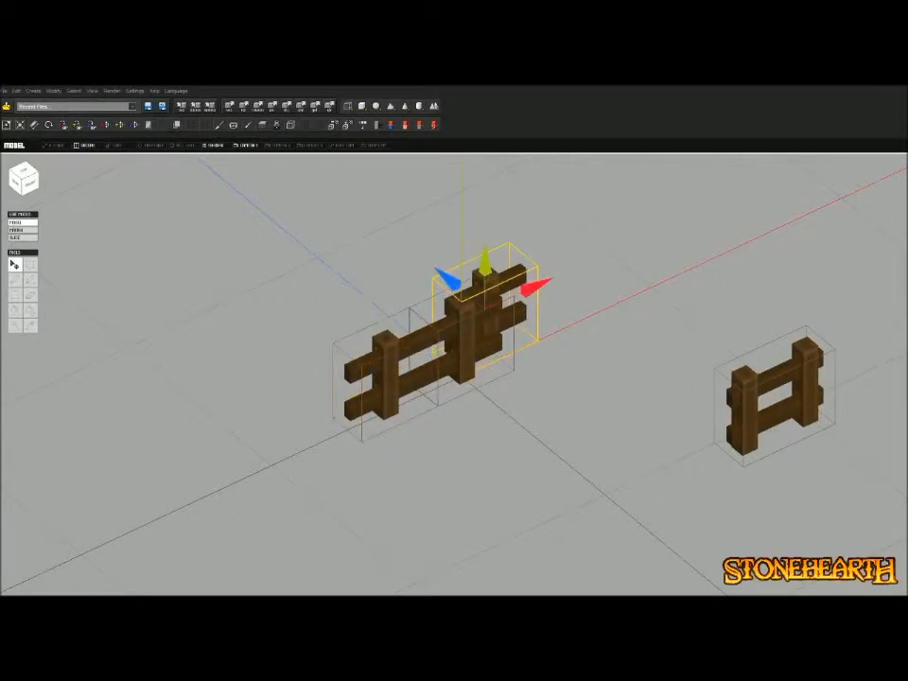
{"action": "left_click_drag", "start_coordinate": [446, 273], "coordinate": [461, 290]}
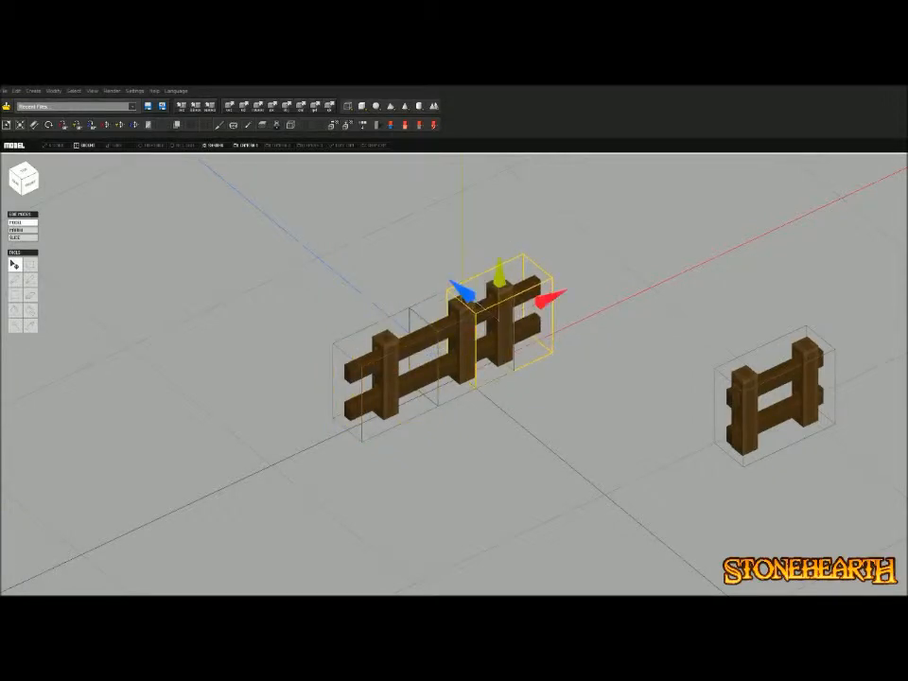
{"action": "left_click_drag", "start_coordinate": [549, 299], "coordinate": [361, 387]}
{"action": "mouse_move", "coordinate": [361, 387]}
{"action": "middle_mouse_down"}
{"action": "mouse_move", "coordinate": [380, 361]}
{"action": "mouse_move", "coordinate": [365, 367]}
{"action": "middle_mouse_up"}
Duplicate the two-post section and line the copy up beside the original as a comparison row
{"action": "left_click", "coordinate": [773, 383]}
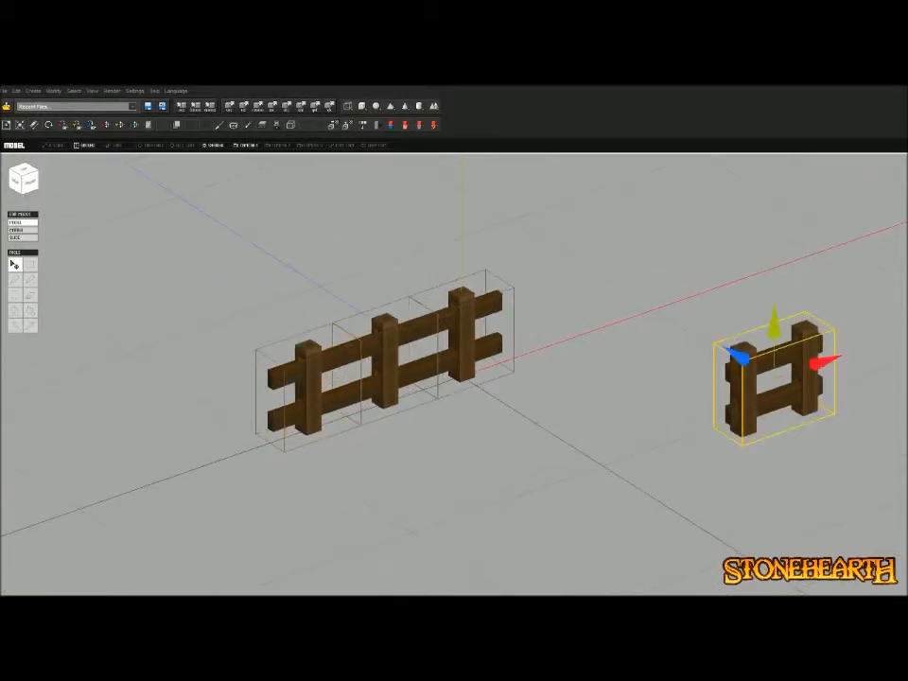
{"action": "key", "text": "ctrl+d"}
{"action": "left_click_drag", "start_coordinate": [459, 288], "coordinate": [630, 398]}
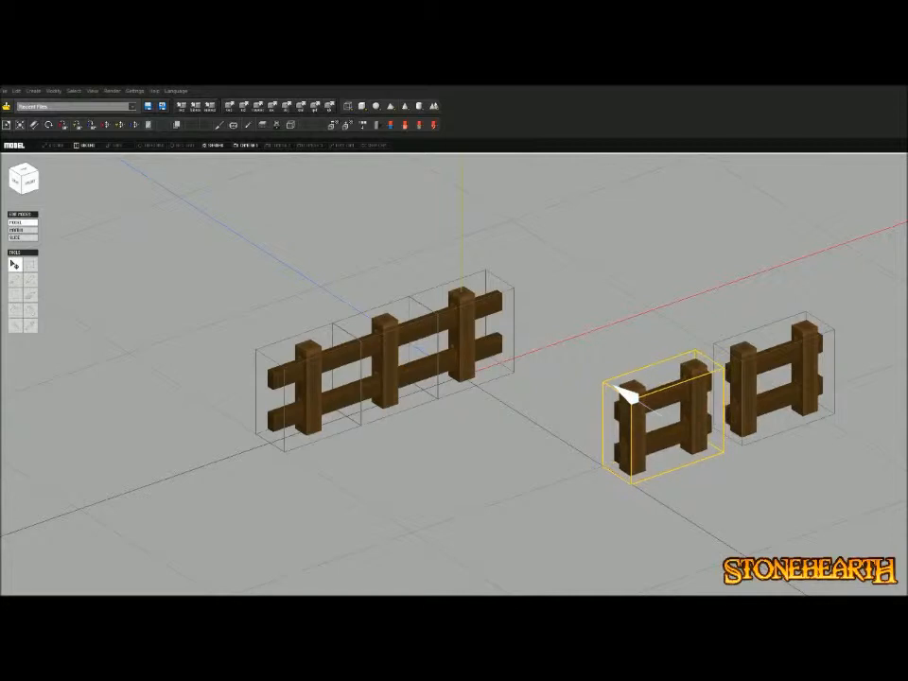
{"action": "left_click_drag", "start_coordinate": [628, 396], "coordinate": [732, 395]}
Delete both two-post fence sections
{"action": "left_click", "coordinate": [662, 516]}
{"action": "right_click_drag", "start_coordinate": [662, 516], "coordinate": [638, 541]}
{"action": "left_click_drag", "start_coordinate": [582, 544], "coordinate": [837, 379]}
{"action": "key", "text": "Delete"}
Paste a copy of the single-post section behind the left end of the row and rotate it 90 degrees about the vertical axis
{"action": "middle_click_drag", "start_coordinate": [426, 426], "coordinate": [613, 451]}
{"action": "scroll", "coordinate": [613, 451], "scroll_direction": "up", "scroll_amount": 1}
{"action": "left_click", "coordinate": [483, 431]}
{"action": "key", "text": "ctrl+c"}
{"action": "key", "text": "ctrl+v"}
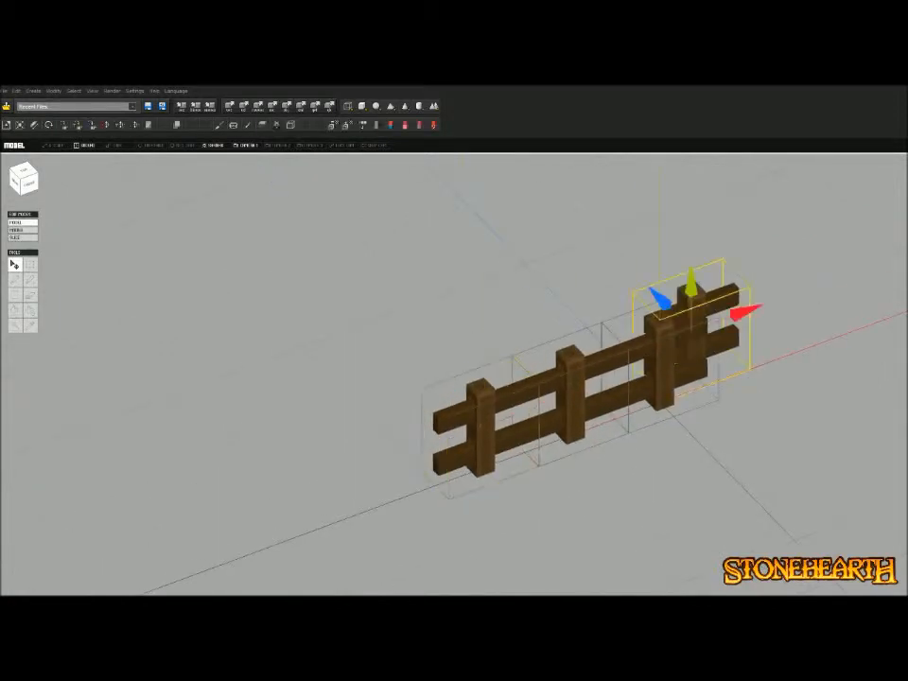
{"action": "left_click_drag", "start_coordinate": [660, 299], "coordinate": [579, 217]}
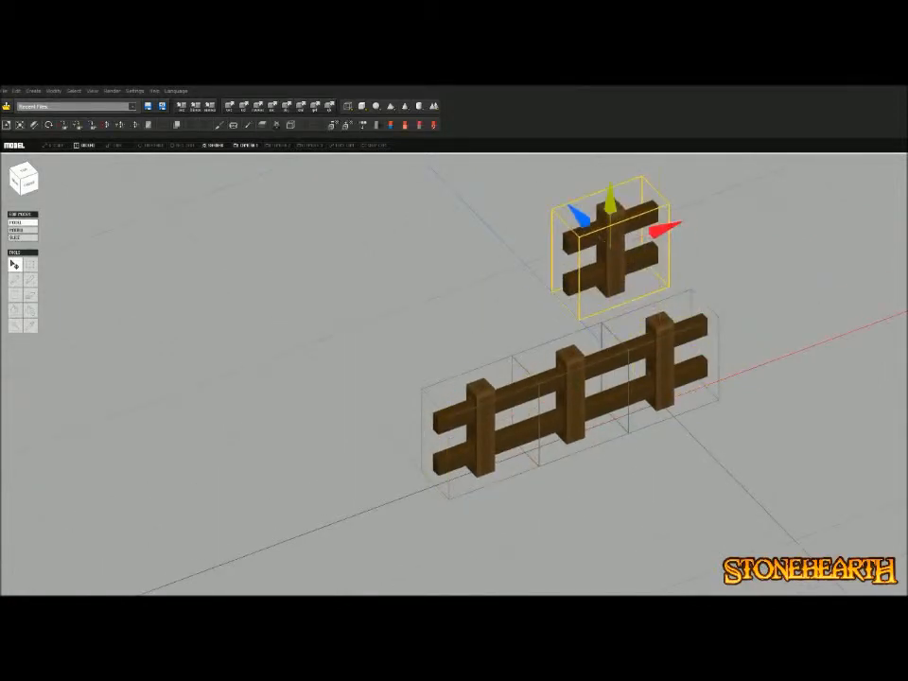
{"action": "left_click_drag", "start_coordinate": [667, 227], "coordinate": [415, 321]}
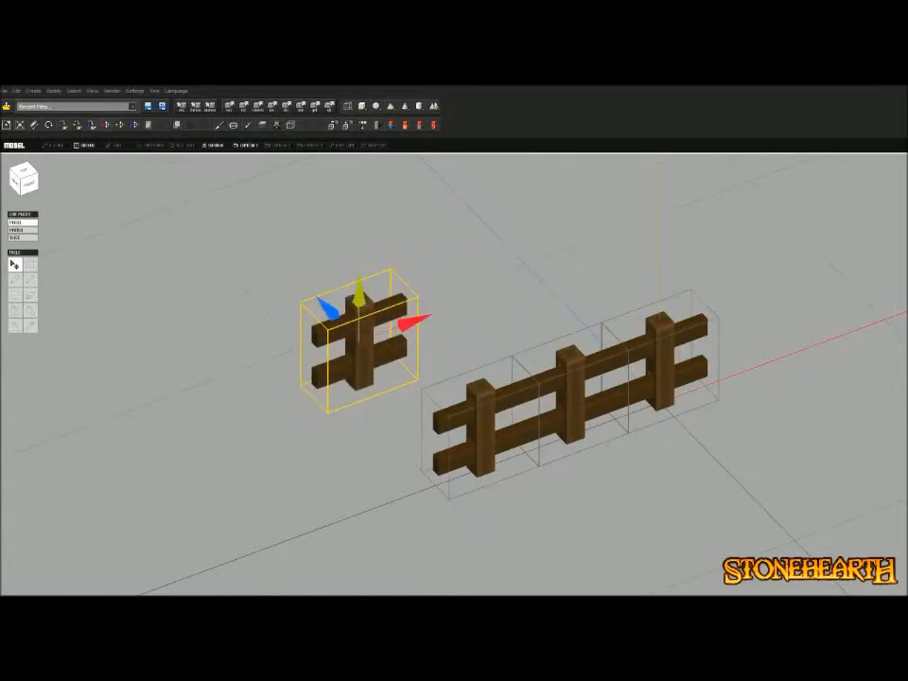
{"action": "left_click", "coordinate": [77, 125]}
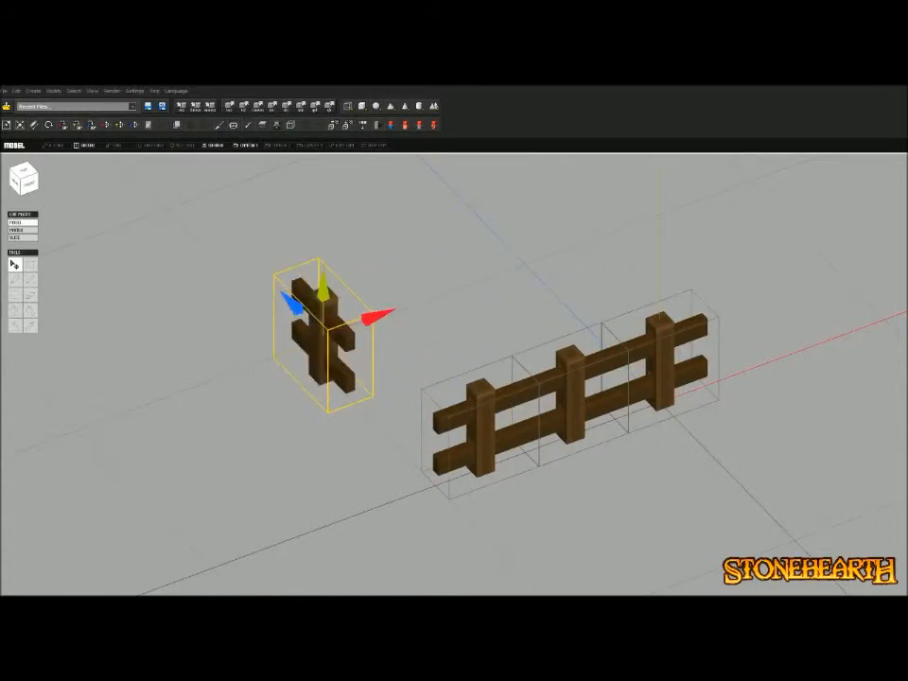
Move the rotated fence section up against the outer end of the three-section row to test a corner
{"action": "left_click_drag", "start_coordinate": [379, 317], "coordinate": [444, 294]}
{"action": "middle_click_drag", "start_coordinate": [444, 294], "coordinate": [386, 331]}
{"action": "left_click", "coordinate": [24, 173]}
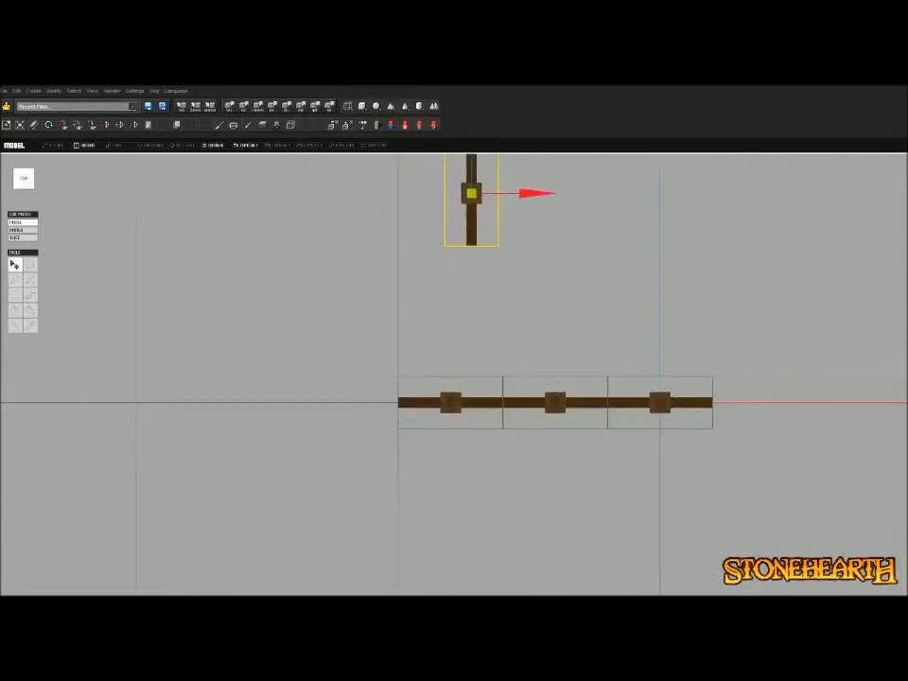
{"action": "left_click_drag", "start_coordinate": [534, 193], "coordinate": [435, 193]}
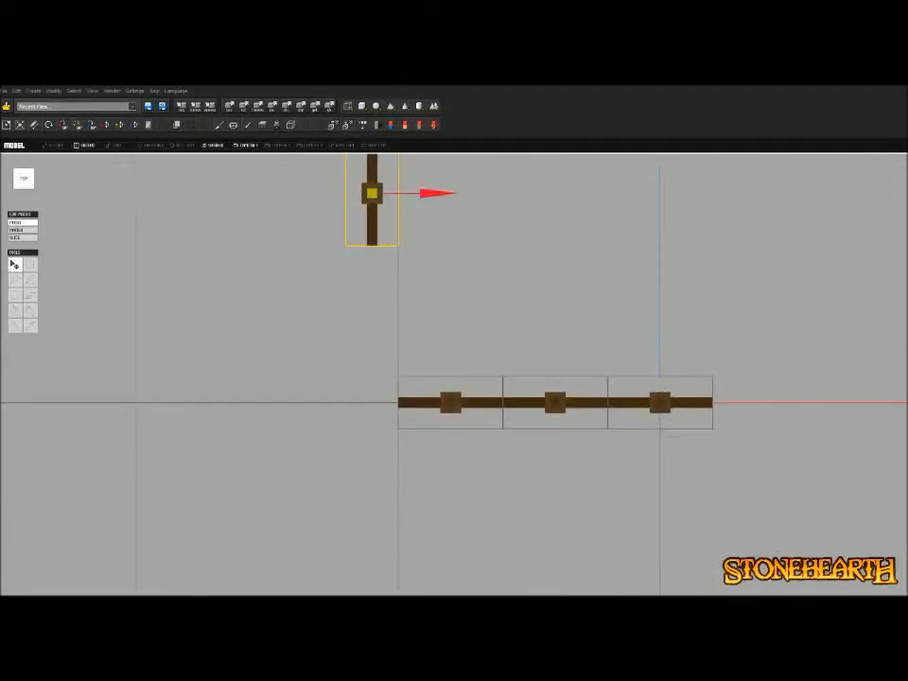
{"action": "middle_click_drag", "start_coordinate": [454, 284], "coordinate": [495, 345]}
{"action": "left_click_drag", "start_coordinate": [413, 189], "coordinate": [413, 319]}
{"action": "right_click_drag", "start_coordinate": [412, 319], "coordinate": [449, 225]}
{"action": "middle_click_drag", "start_coordinate": [558, 430], "coordinate": [562, 378]}
{"action": "scroll", "coordinate": [562, 378], "scroll_direction": "down", "scroll_amount": 1}
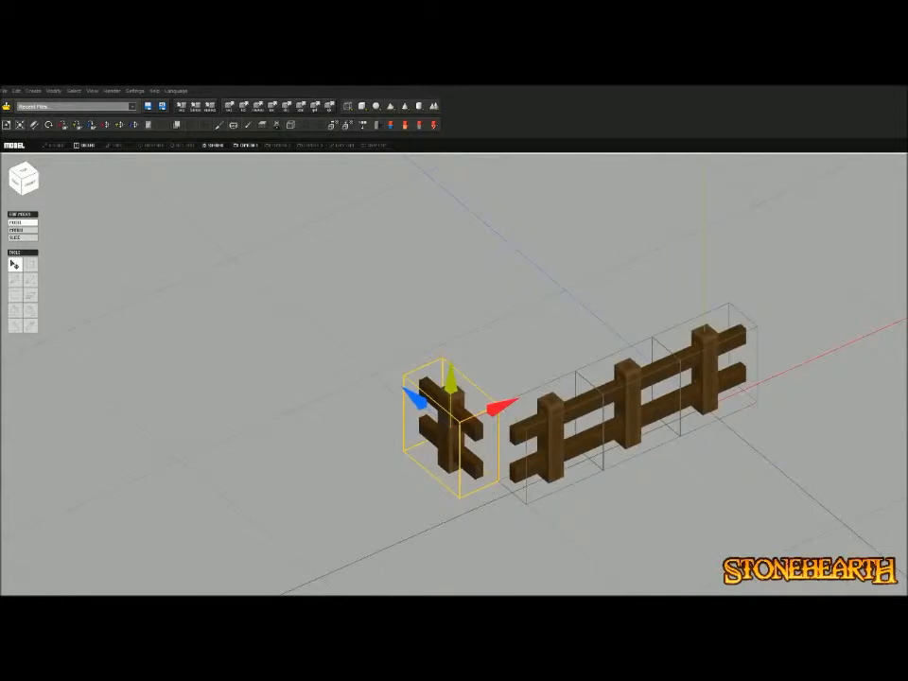
Delete the rotated section and the two duplicate sections of the row, keeping only the original section at the origin
{"action": "key", "text": "Delete"}
{"action": "right_click_drag", "start_coordinate": [454, 359], "coordinate": [407, 330]}
{"action": "left_click_drag", "start_coordinate": [649, 448], "coordinate": [558, 406]}
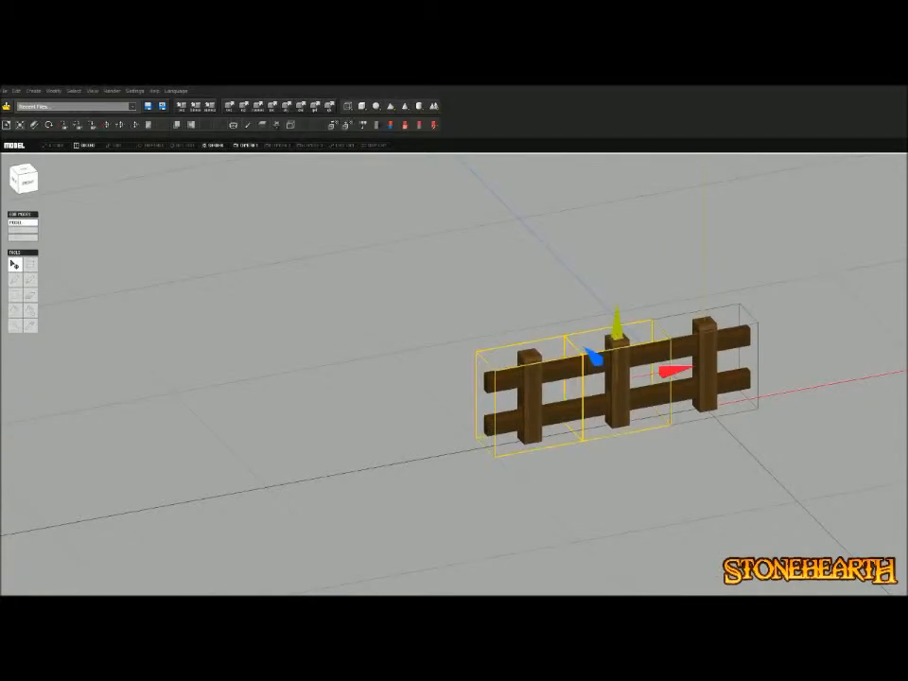
{"action": "key", "text": "Delete"}
Inspect the remaining section's voxels from several sides in matrix mode and return to the whole model
{"action": "key", "text": "Tab"}
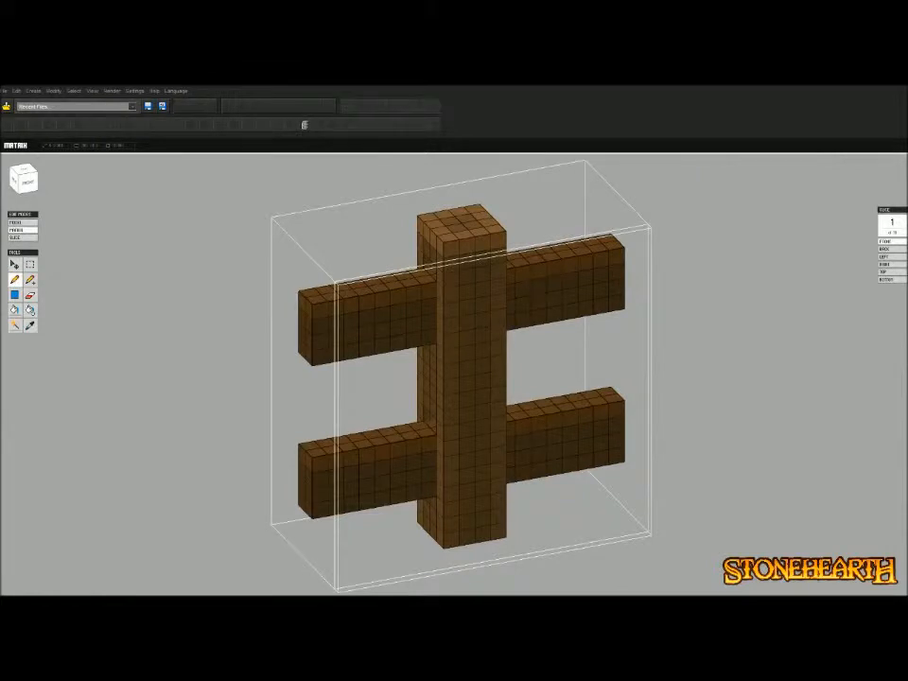
{"action": "key", "text": "g"}
{"action": "right_click_drag", "start_coordinate": [379, 378], "coordinate": [567, 375]}
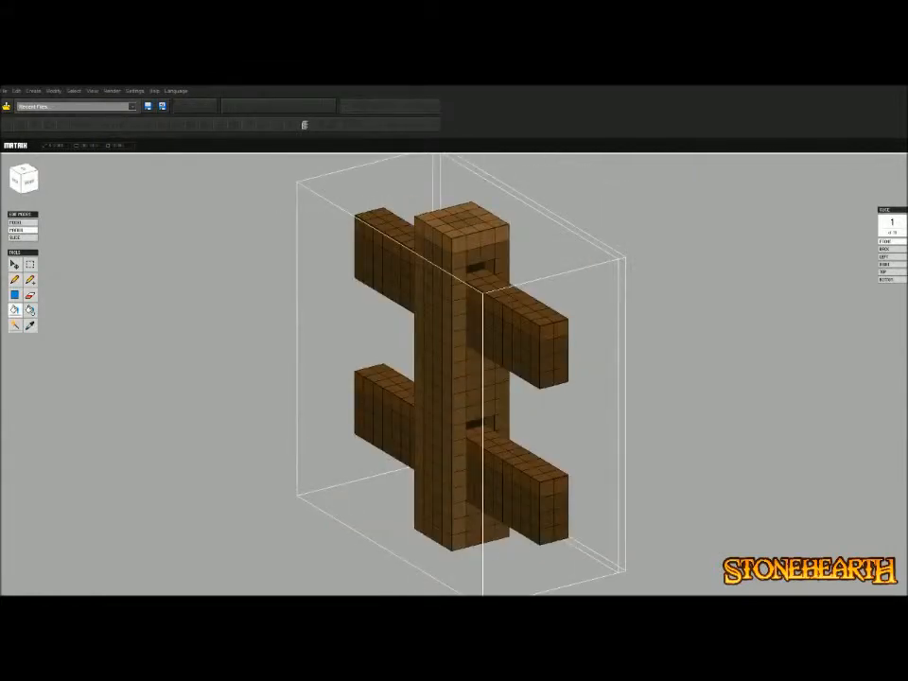
{"action": "right_click_drag", "start_coordinate": [454, 375], "coordinate": [511, 350]}
{"action": "key", "text": "Tab"}
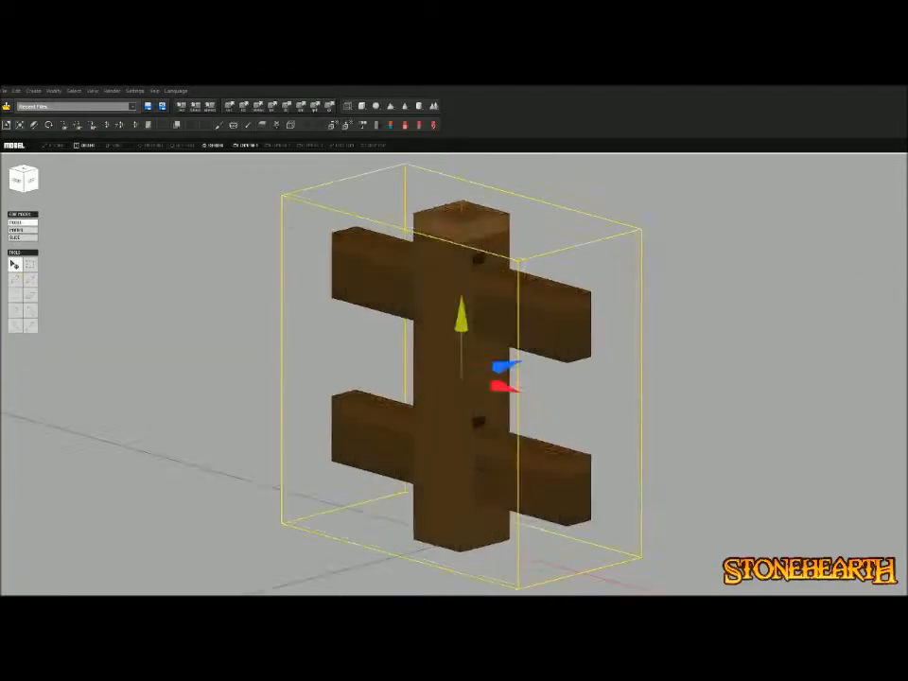
{"action": "key", "text": "ctrl+d"}
{"action": "middle_click_drag", "start_coordinate": [511, 374], "coordinate": [402, 375]}
{"action": "right_click_drag", "start_coordinate": [402, 376], "coordinate": [445, 407]}
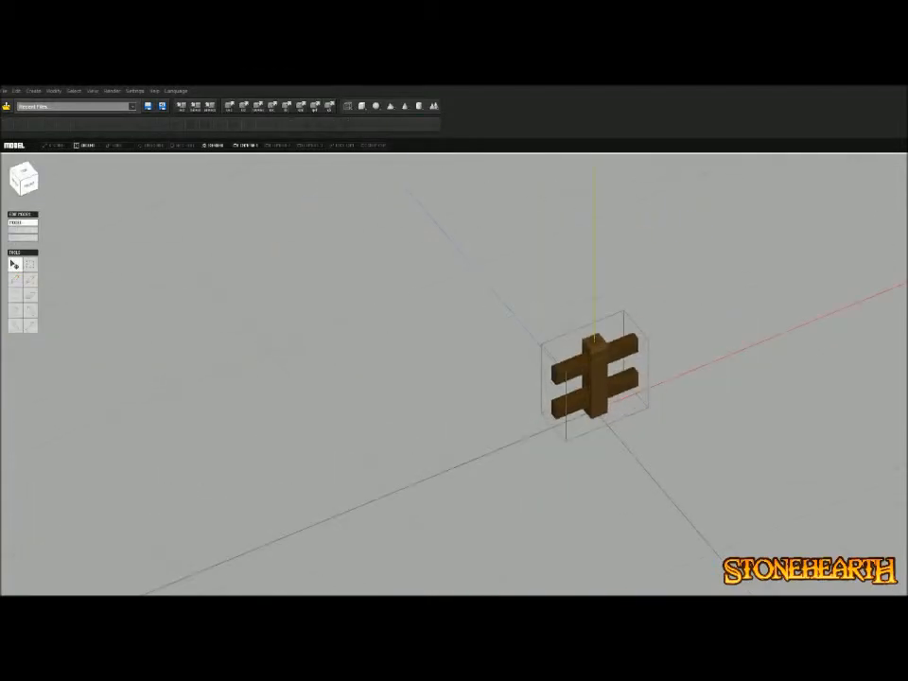
Save the single-post fence as picket_fence.qmo in the picket_fence folder under entities
{"action": "left_click", "coordinate": [593, 378]}
{"action": "left_click", "coordinate": [4, 91]}
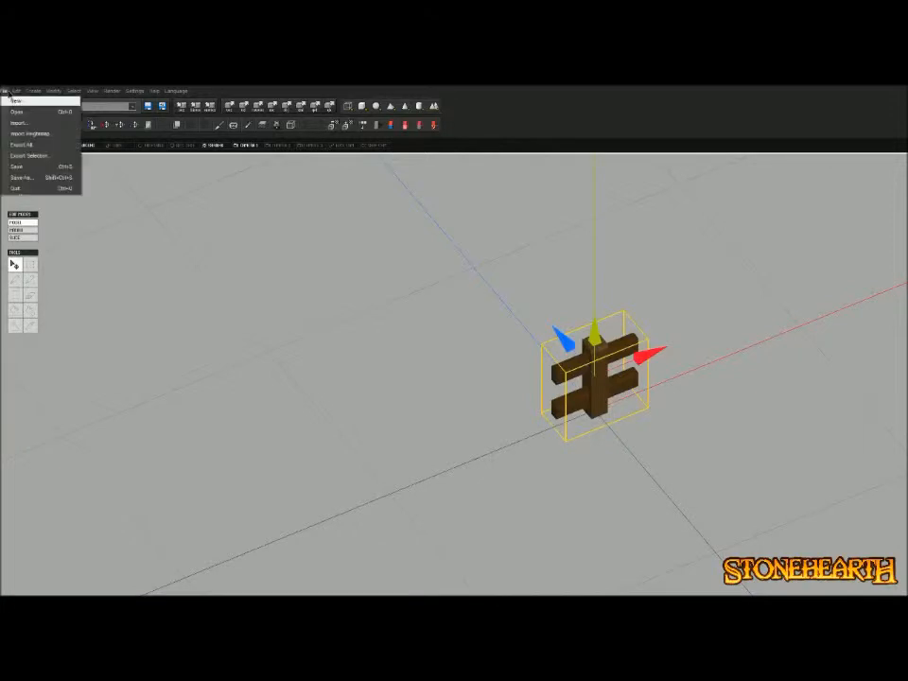
{"action": "left_click", "coordinate": [47, 178]}
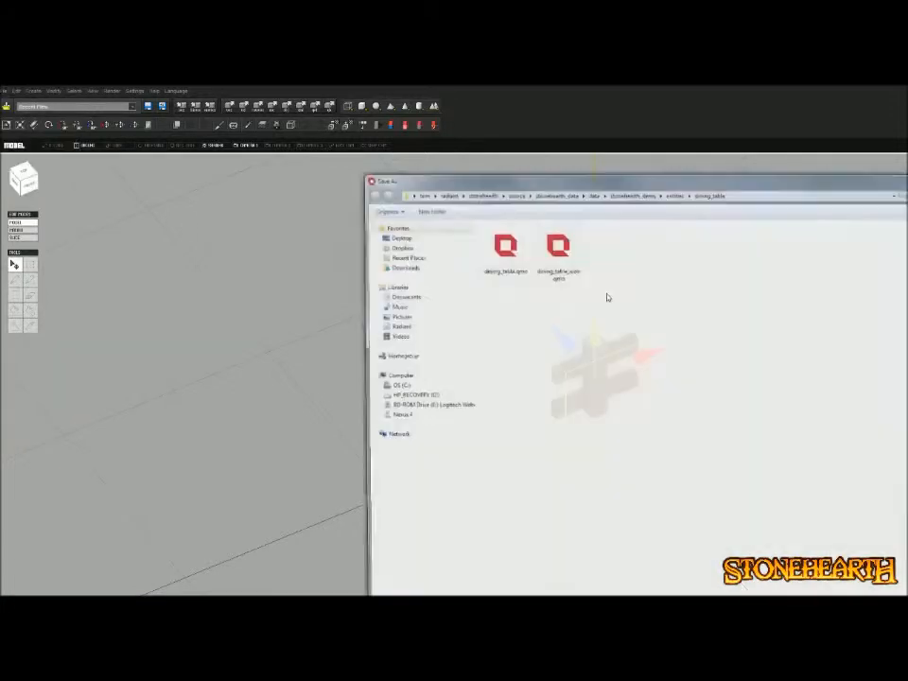
{"action": "left_click", "coordinate": [671, 192]}
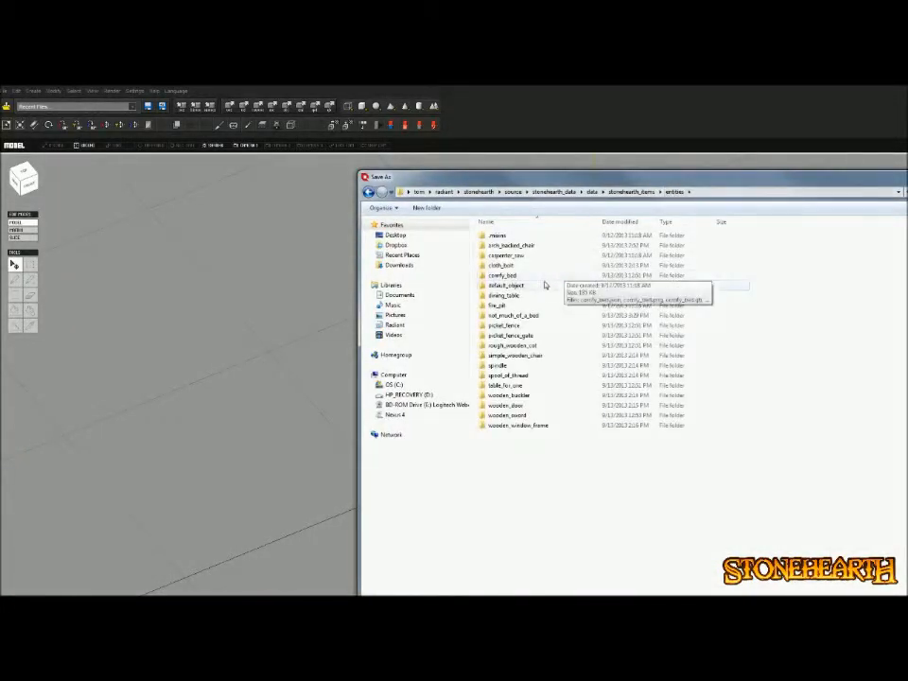
{"action": "double_click", "coordinate": [506, 326]}
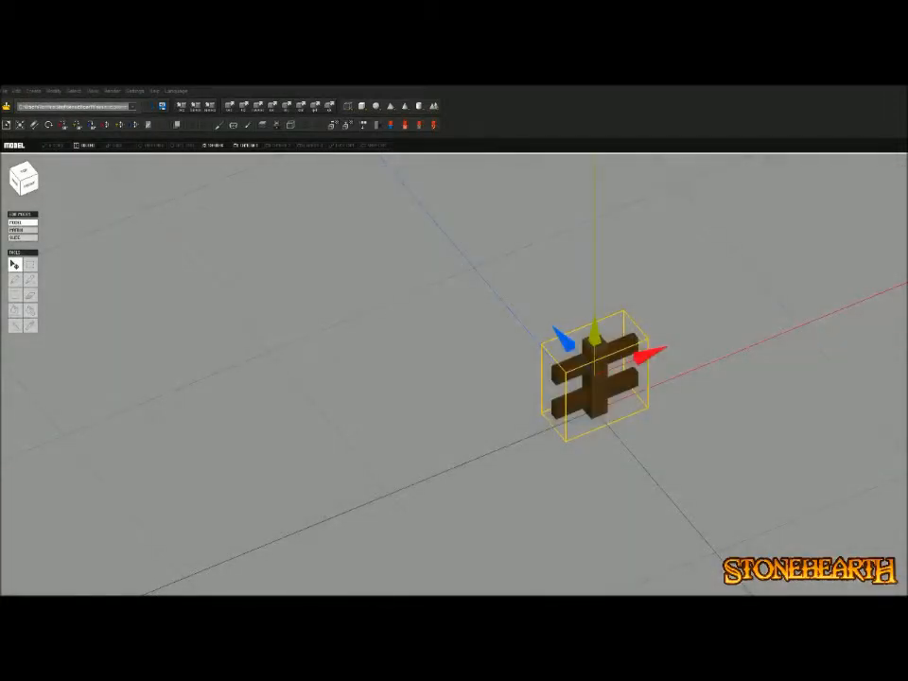
Start exporting the whole model in Qubicle Binary format and browse to the picket_fence folder under entities
{"action": "left_click", "coordinate": [5, 91]}
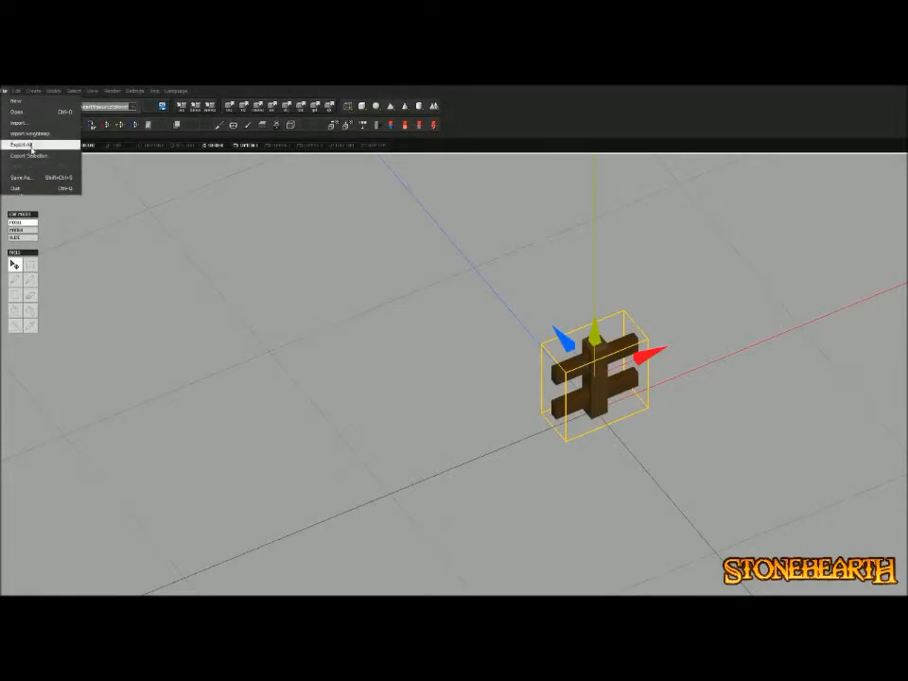
{"action": "left_click", "coordinate": [60, 146]}
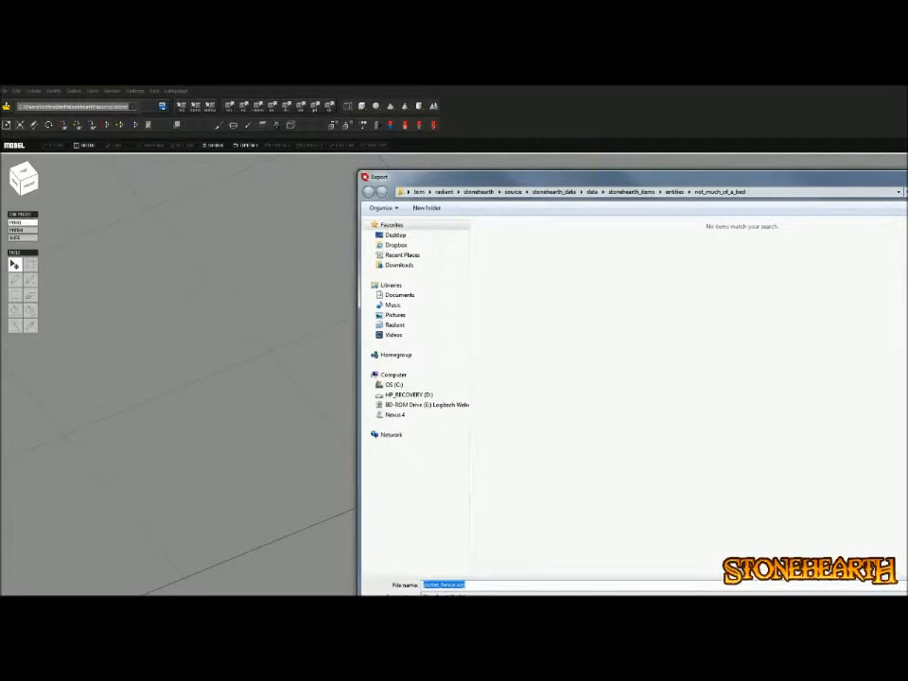
{"action": "left_click", "coordinate": [661, 593]}
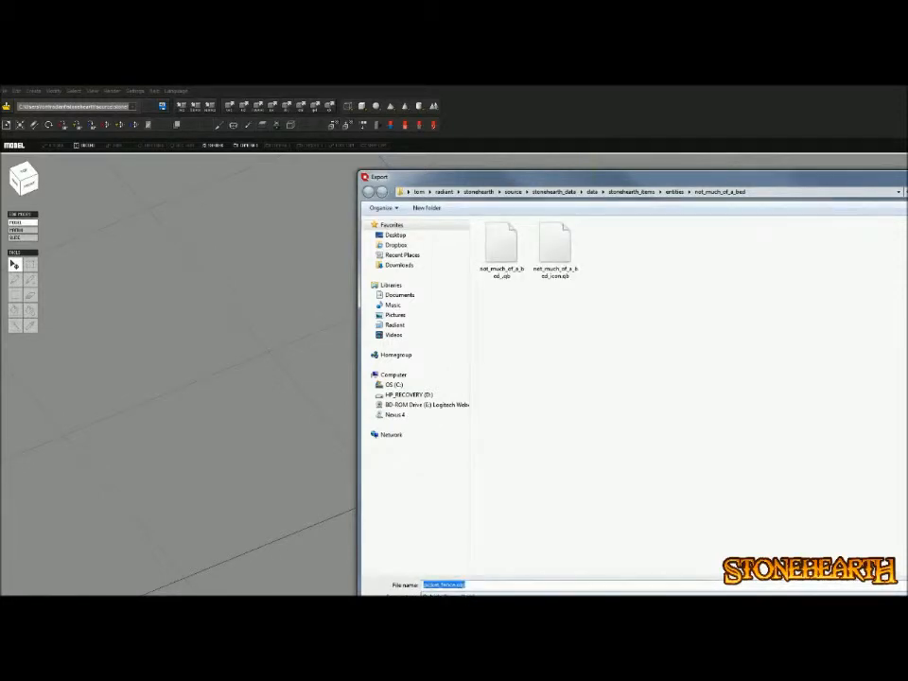
{"action": "key", "text": "alt+Up"}
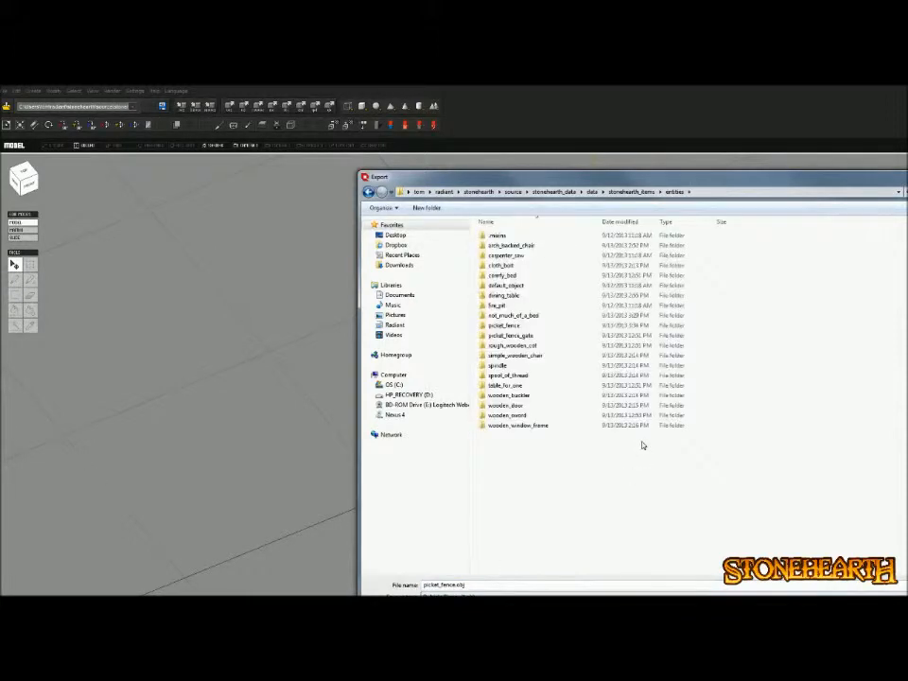
{"action": "key", "text": "Down"}
{"action": "key", "text": "Down"}
{"action": "key", "text": "Down"}
{"action": "key", "text": "Down"}
{"action": "key", "text": "Down"}
{"action": "key", "text": "Down"}
{"action": "key", "text": "Down"}
{"action": "key", "text": "Down"}
{"action": "key", "text": "Down"}
{"action": "key", "text": "Down"}
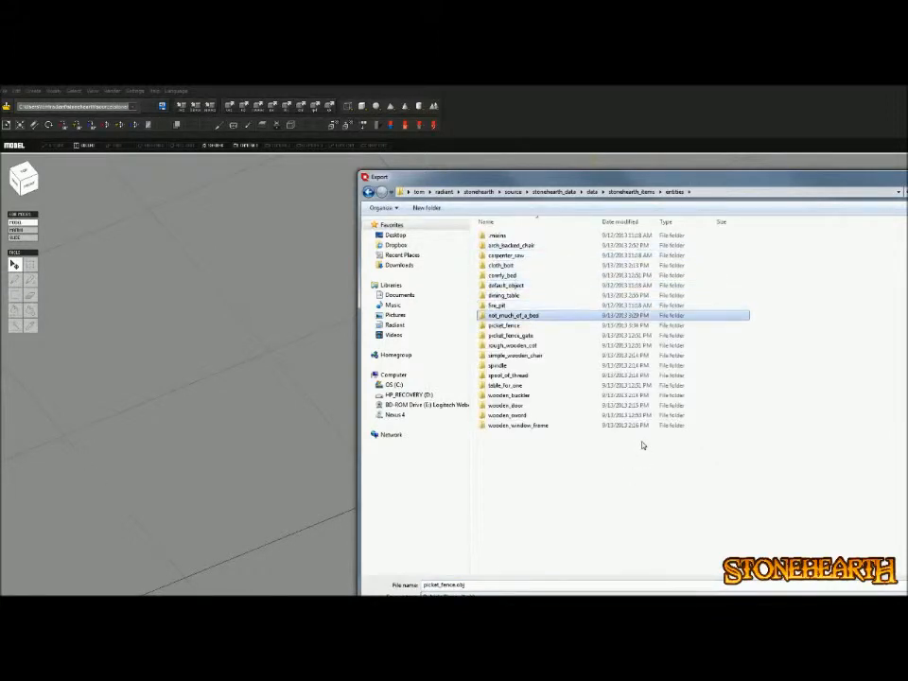
{"action": "key", "text": "Up"}
{"action": "key", "text": "Return"}
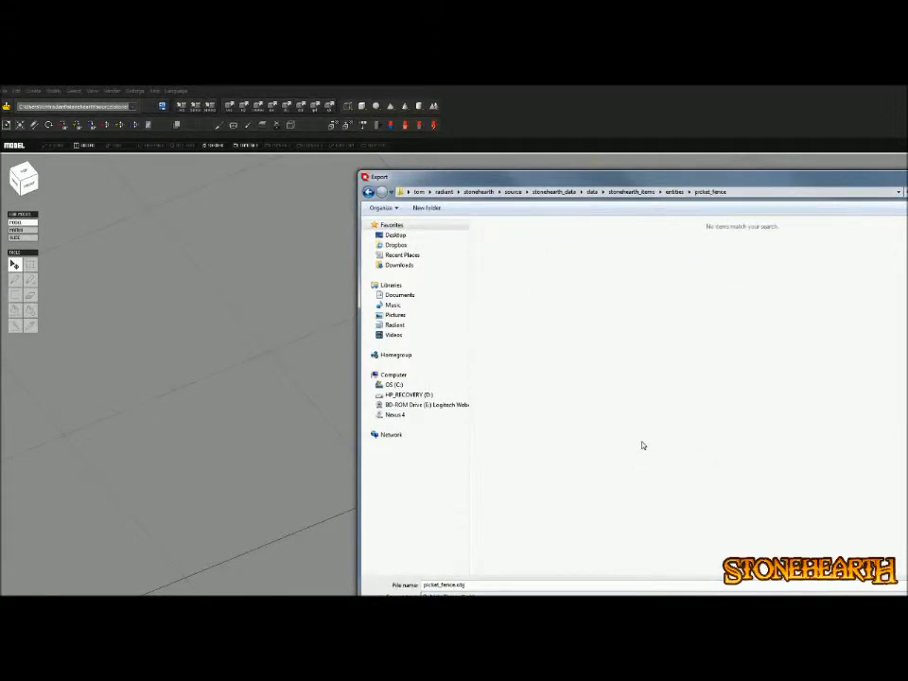
Name the export picket_fence.qb and accept the Qubicle Binary export settings
{"action": "left_click", "coordinate": [444, 584]}
{"action": "left_click", "coordinate": [465, 584]}
{"action": "key", "text": "BackSpace"}
{"action": "key", "text": "BackSpace"}
{"action": "key", "text": "BackSpace"}
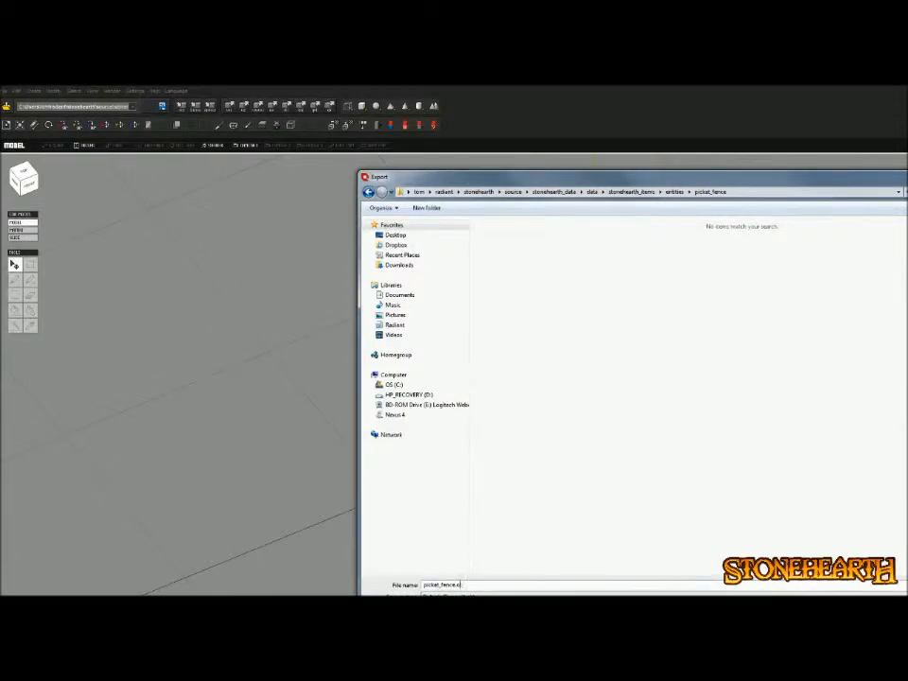
{"action": "type", "text": "/"}
{"action": "key", "text": "BackSpace"}
{"action": "key", "text": "Return"}
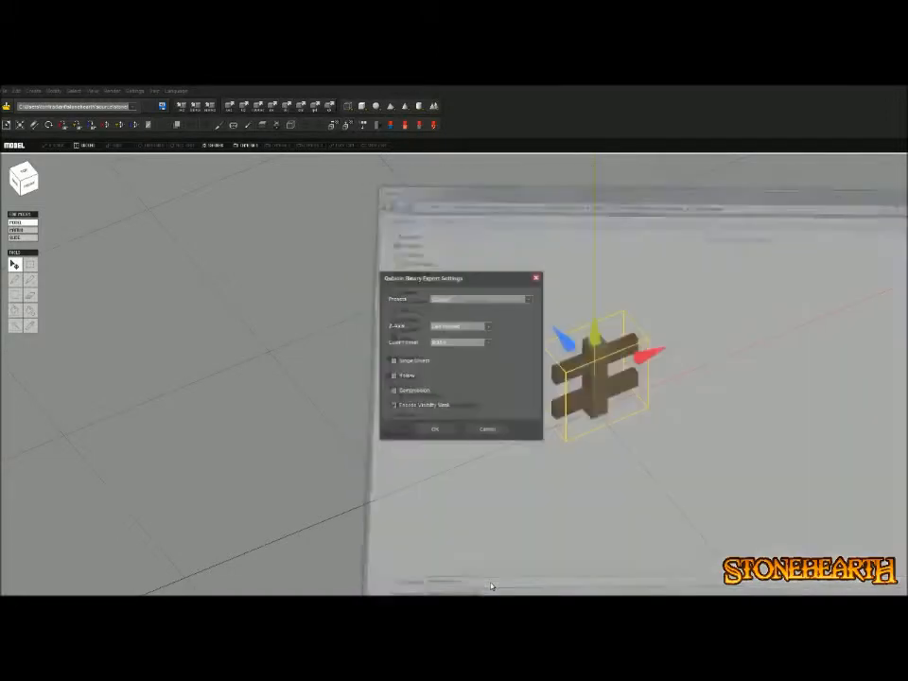
{"action": "left_click", "coordinate": [434, 428]}
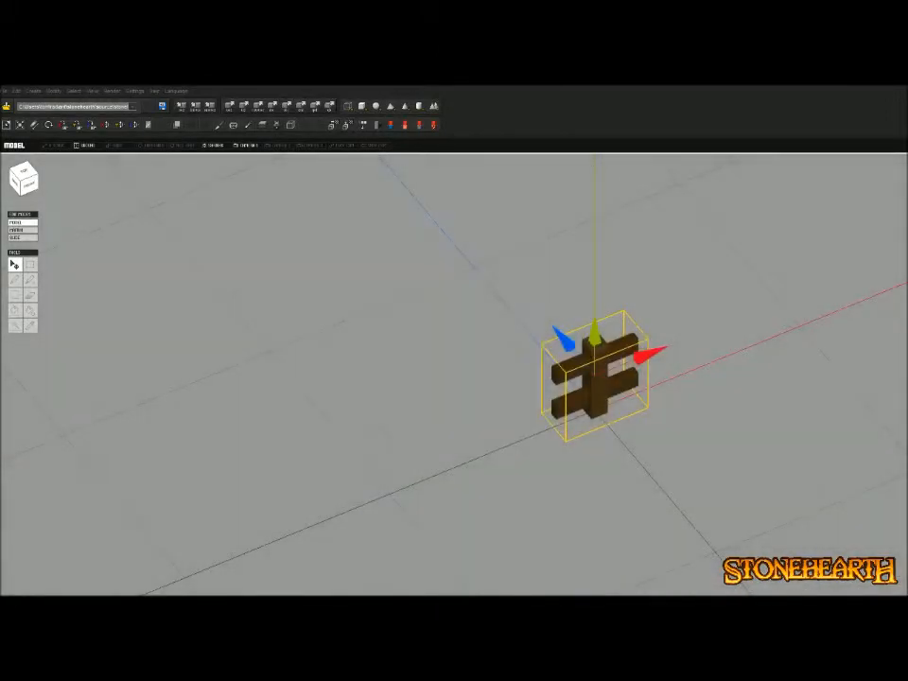
Check the saved and exported fence files in the picket_fence folder in Windows Explorer, then return to Qubicle
{"action": "key", "text": "ctrl+n"}
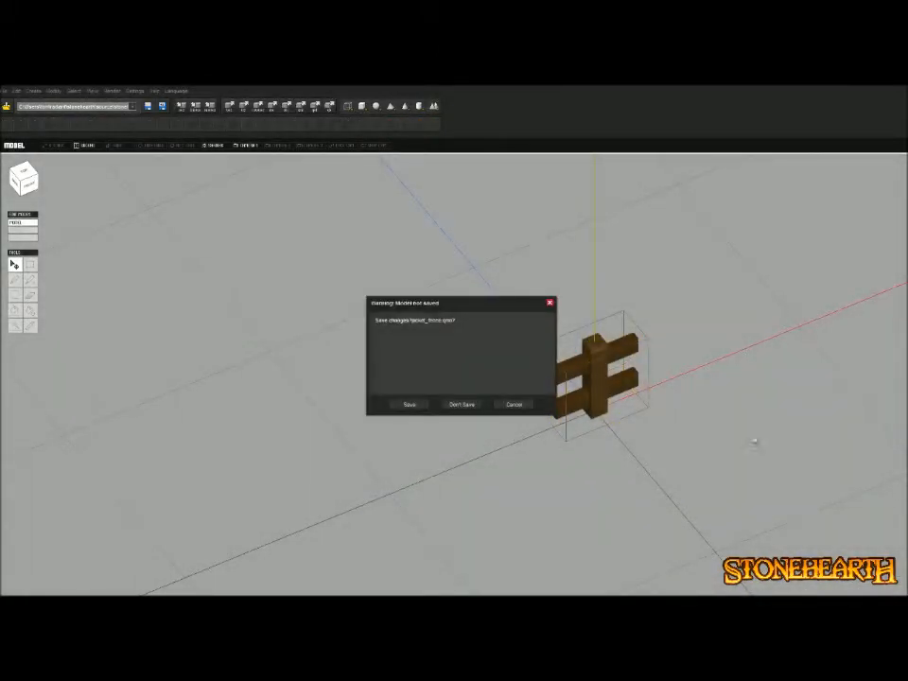
{"action": "left_click", "coordinate": [515, 405]}
{"action": "key", "text": "alt+Tab"}
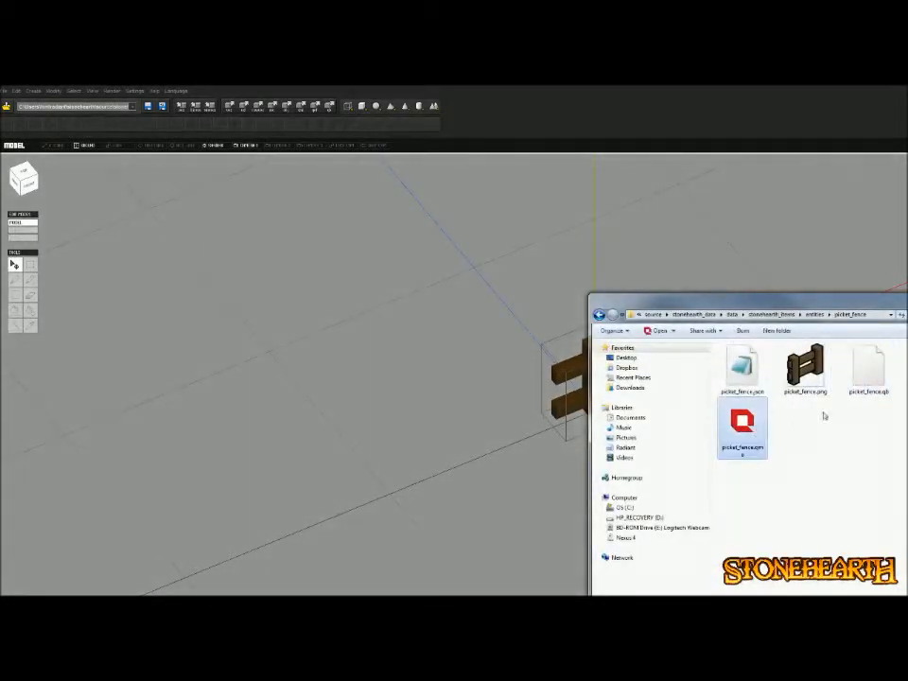
{"action": "key", "text": "alt+Tab"}
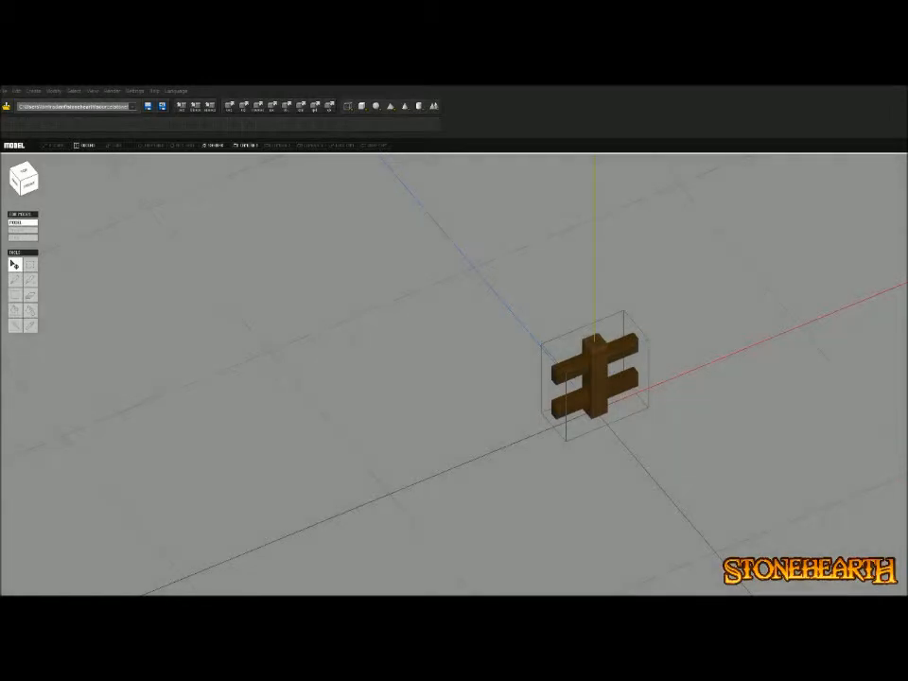
Open carpenter02.qmo from the craftsmen folder without saving the changes to picket_fence.qmo
{"action": "key", "text": "ctrl+n"}
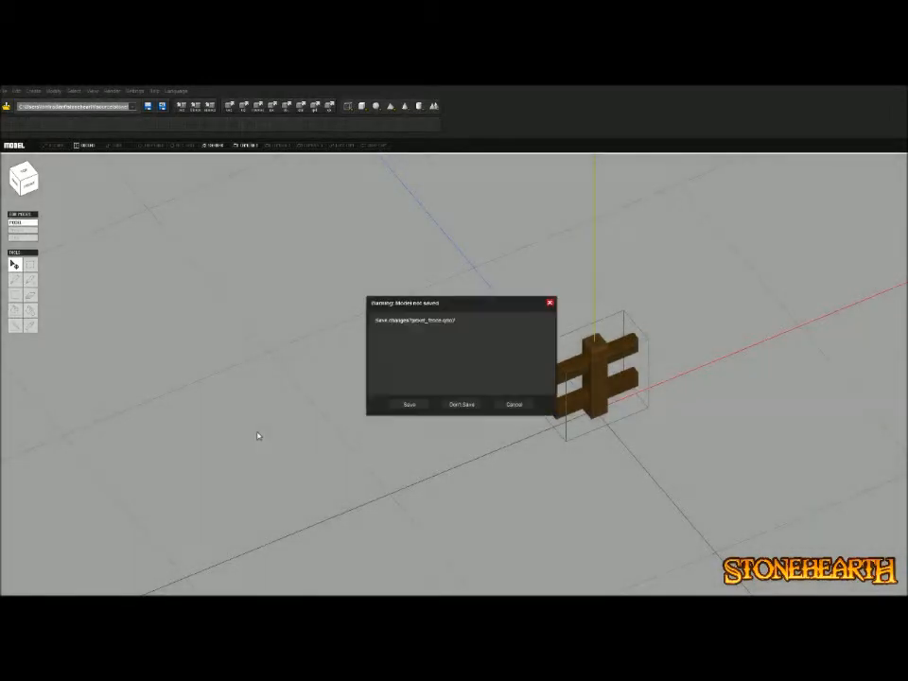
{"action": "left_click", "coordinate": [461, 404]}
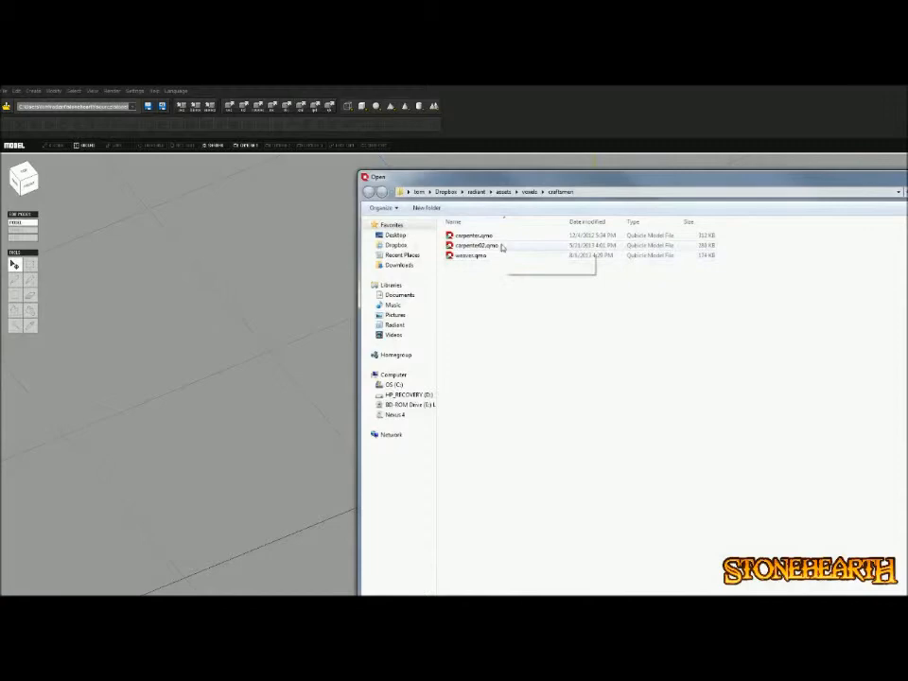
{"action": "double_click", "coordinate": [502, 246]}
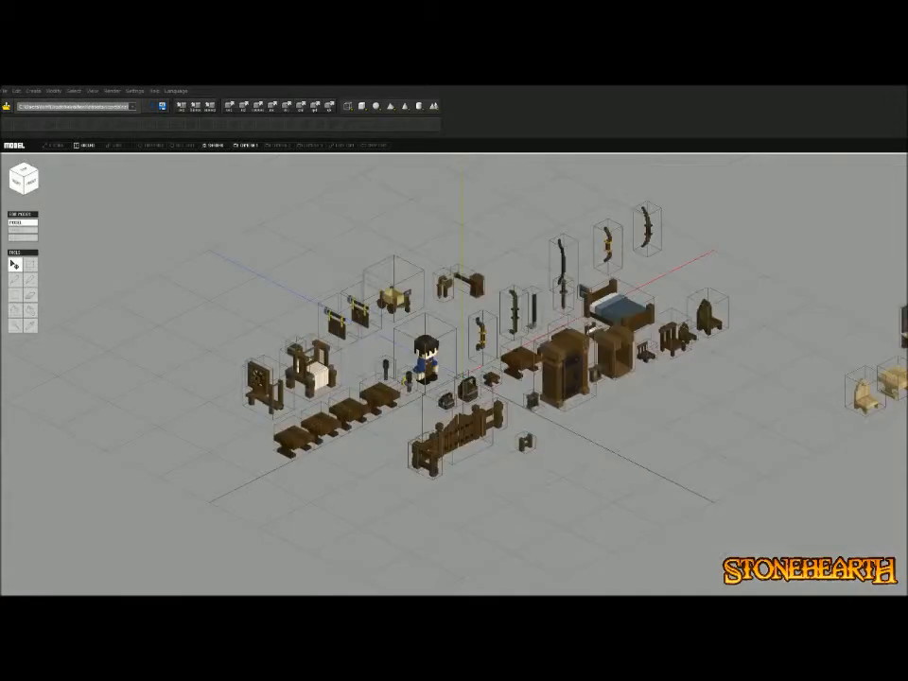
Copy the small two-post fence icon model and paste it into a new file, without saving carpenter02.qmo
{"action": "scroll", "coordinate": [461, 388], "scroll_direction": "up", "scroll_amount": 5}
{"action": "middle_click_drag", "start_coordinate": [453, 426], "coordinate": [478, 323]}
{"action": "scroll", "coordinate": [454, 373], "scroll_direction": "up", "scroll_amount": 1}
{"action": "left_click", "coordinate": [530, 480]}
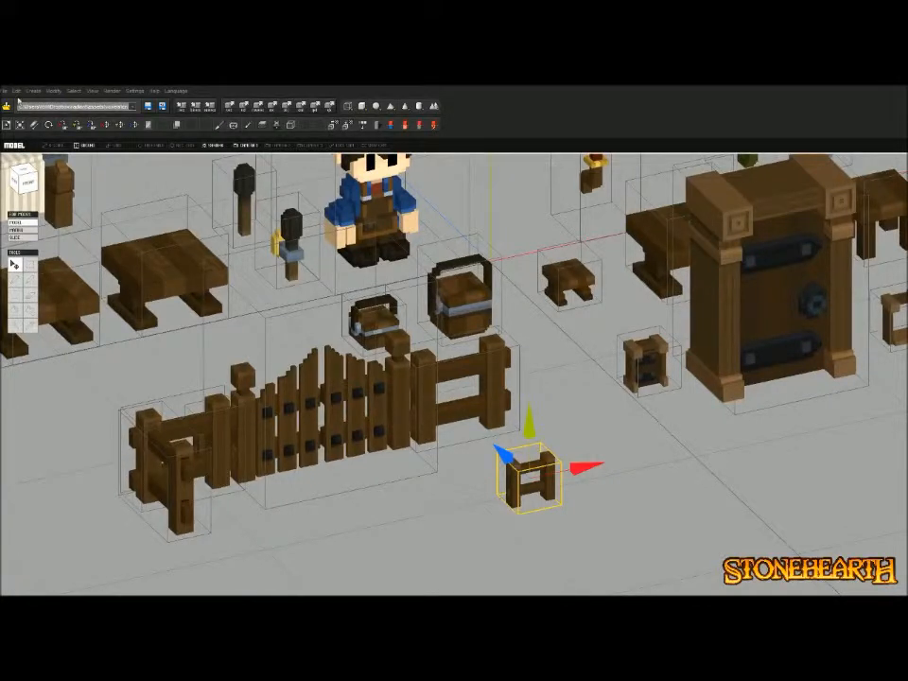
{"action": "left_click", "coordinate": [5, 91]}
{"action": "left_click", "coordinate": [19, 112]}
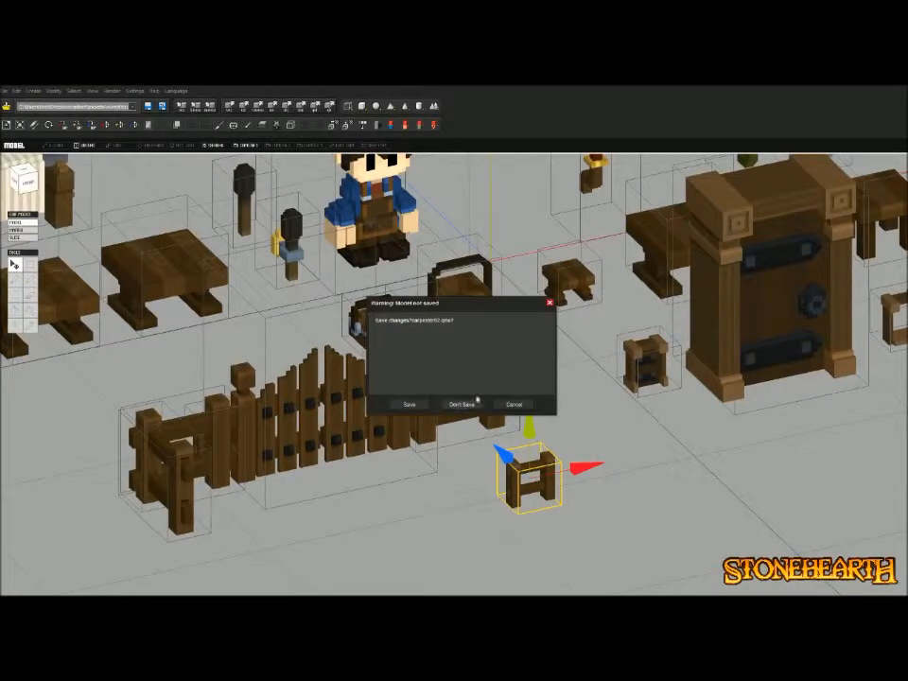
{"action": "left_click", "coordinate": [475, 402]}
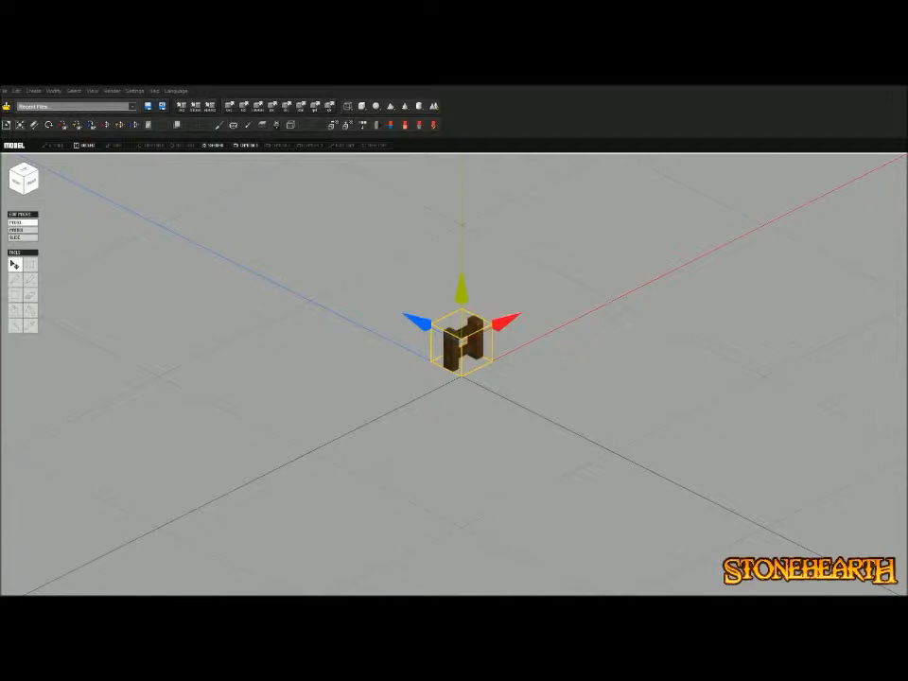
Centre the small fence on the origin along both horizontal axes, working from the top view
{"action": "left_click", "coordinate": [24, 170]}
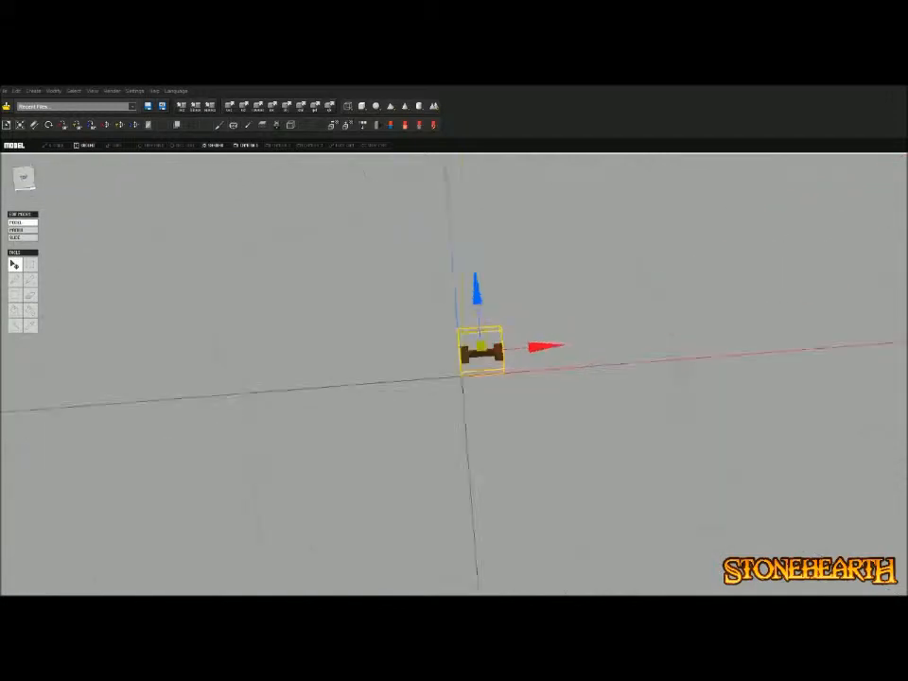
{"action": "left_click_drag", "start_coordinate": [543, 354], "coordinate": [522, 355]}
{"action": "scroll", "coordinate": [461, 355], "scroll_direction": "up", "scroll_amount": 2}
{"action": "scroll", "coordinate": [460, 284], "scroll_direction": "up", "scroll_amount": 2}
{"action": "left_click_drag", "start_coordinate": [461, 277], "coordinate": [461, 315]}
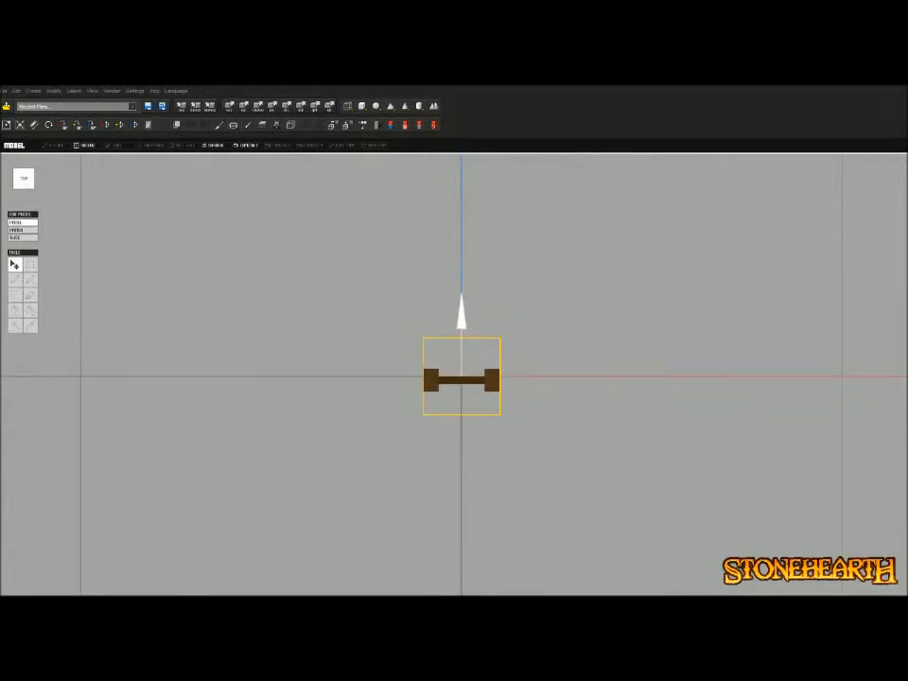
Examine the small fence's voxels from the front in matrix mode and return to the whole model
{"action": "key", "text": "Escape"}
{"action": "double_click", "coordinate": [462, 379]}
{"action": "right_click_drag", "start_coordinate": [461, 385], "coordinate": [473, 312]}
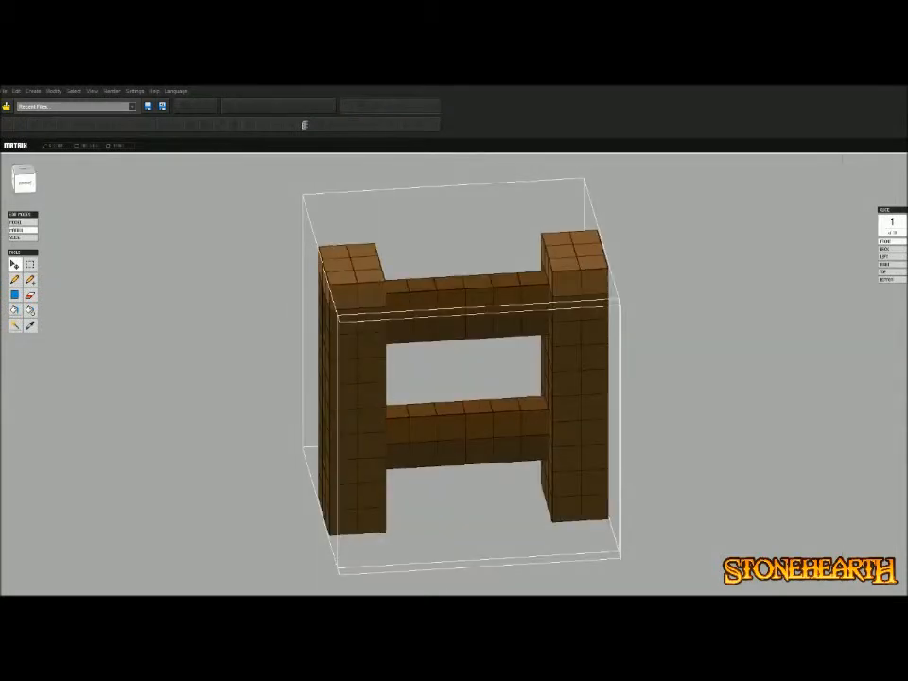
{"action": "left_click", "coordinate": [25, 182]}
{"action": "left_click", "coordinate": [30, 265]}
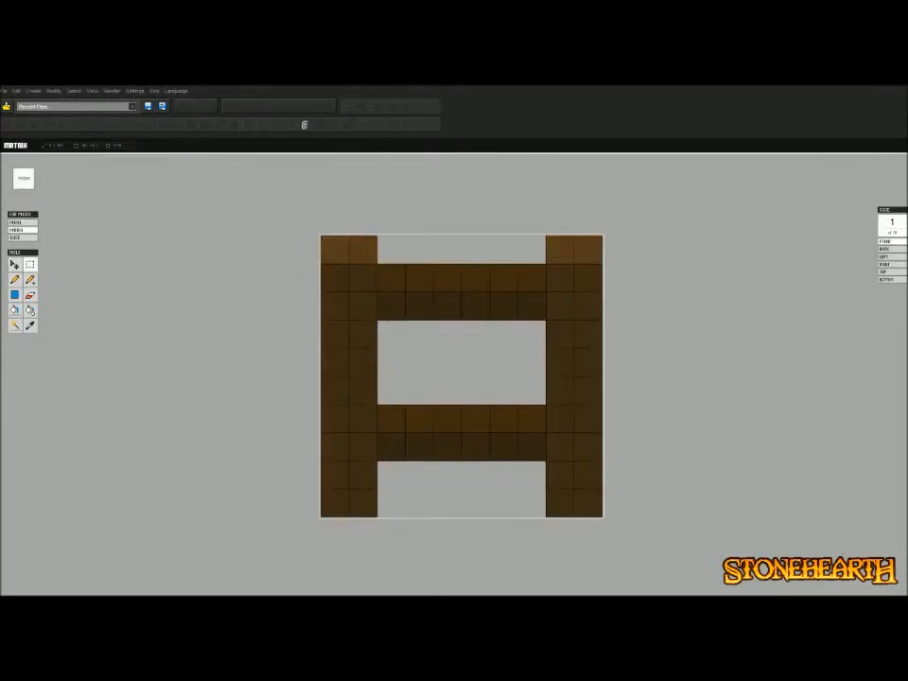
{"action": "key", "text": "Tab"}
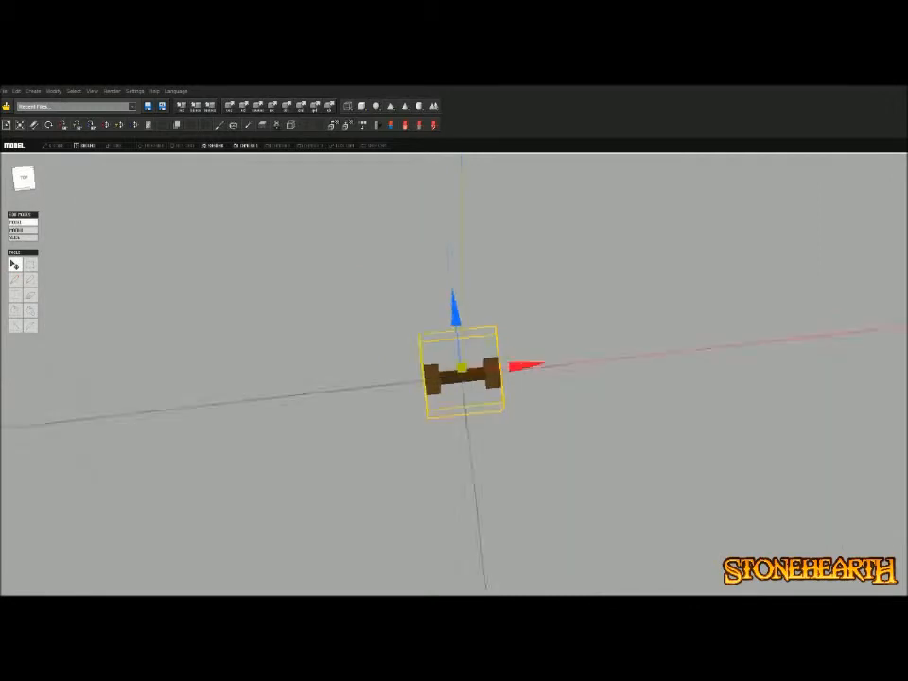
{"action": "right_click_drag", "start_coordinate": [454, 378], "coordinate": [435, 368]}
{"action": "scroll", "coordinate": [454, 364], "scroll_direction": "up", "scroll_amount": 3}
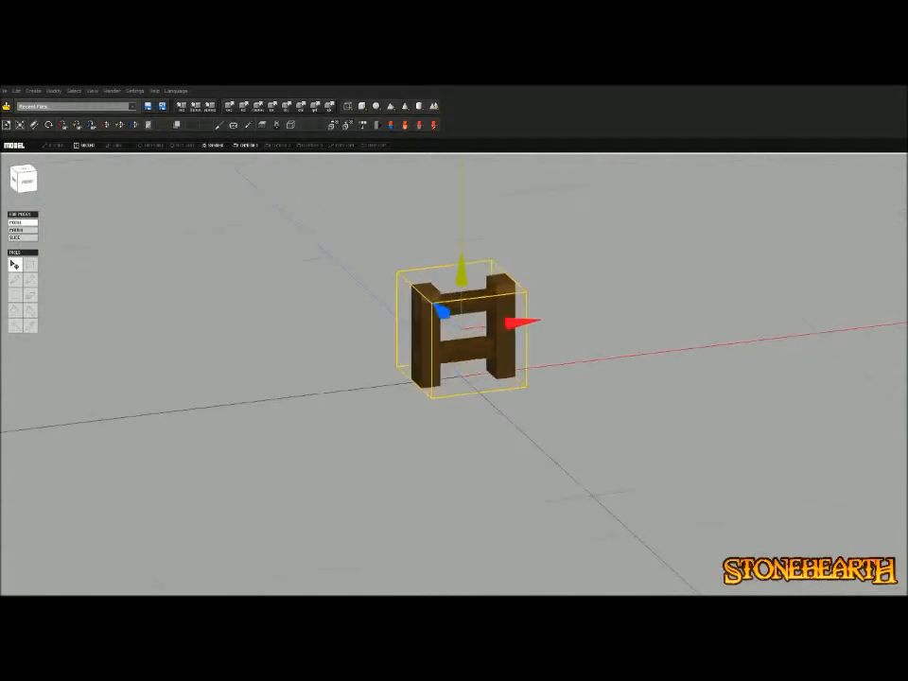
{"action": "middle_click_drag", "start_coordinate": [454, 364], "coordinate": [478, 393]}
{"action": "right_click_drag", "start_coordinate": [454, 364], "coordinate": [472, 369]}
{"action": "scroll", "coordinate": [487, 364], "scroll_direction": "down", "scroll_amount": 2}
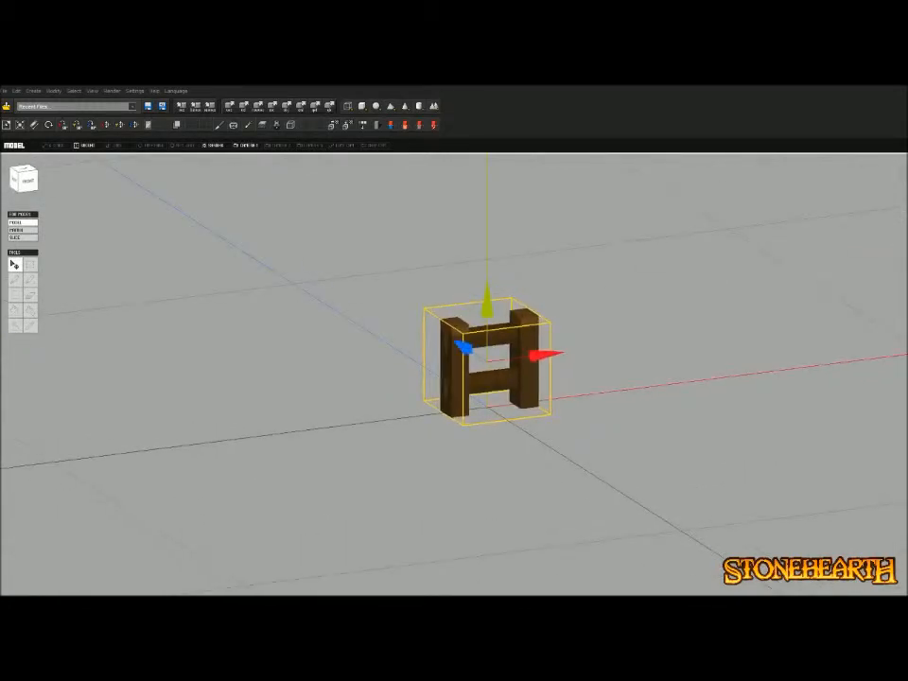
{"action": "mouse_move", "coordinate": [472, 368]}
{"action": "right_mouse_down"}
{"action": "mouse_move", "coordinate": [567, 369]}
{"action": "mouse_move", "coordinate": [425, 364]}
{"action": "mouse_move", "coordinate": [473, 364]}
{"action": "right_mouse_up"}
{"action": "scroll", "coordinate": [487, 364], "scroll_direction": "down", "scroll_amount": 2}
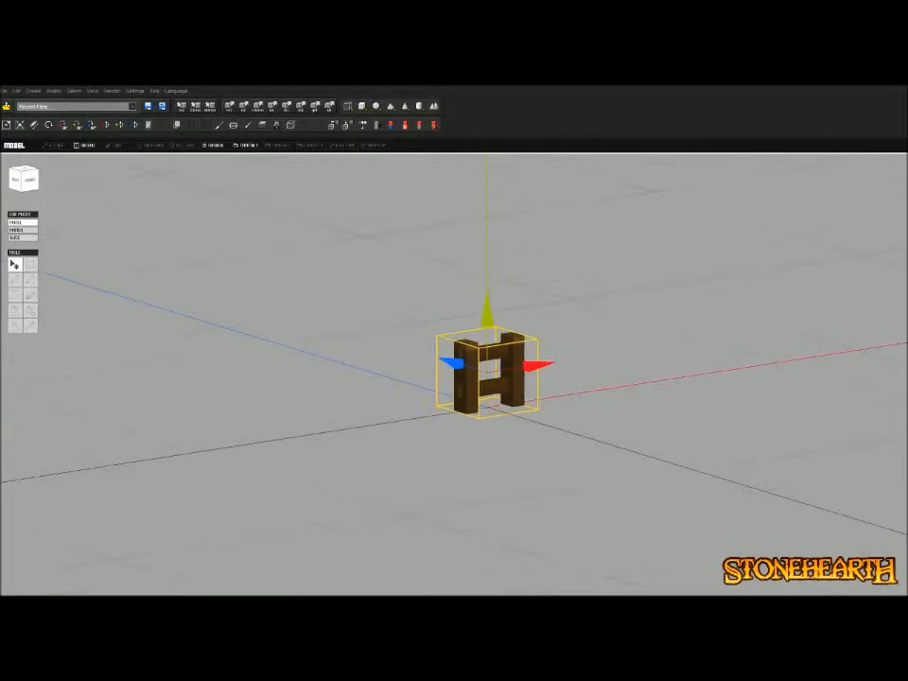
Save the small fence model as picket_fence_icon.qmo in the picket_fence folder
{"action": "left_click", "coordinate": [4, 91]}
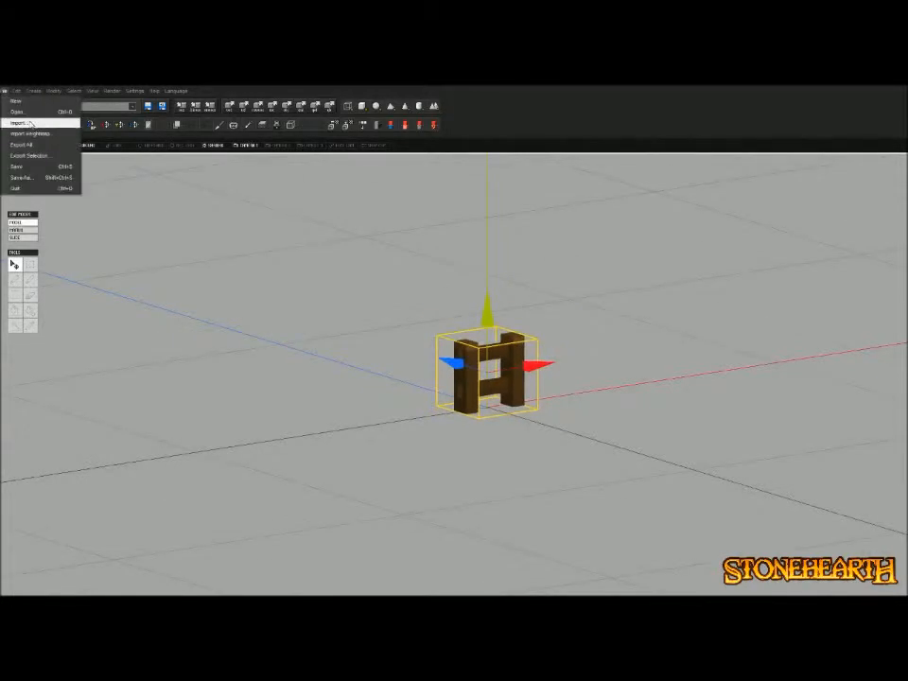
{"action": "left_click", "coordinate": [36, 167]}
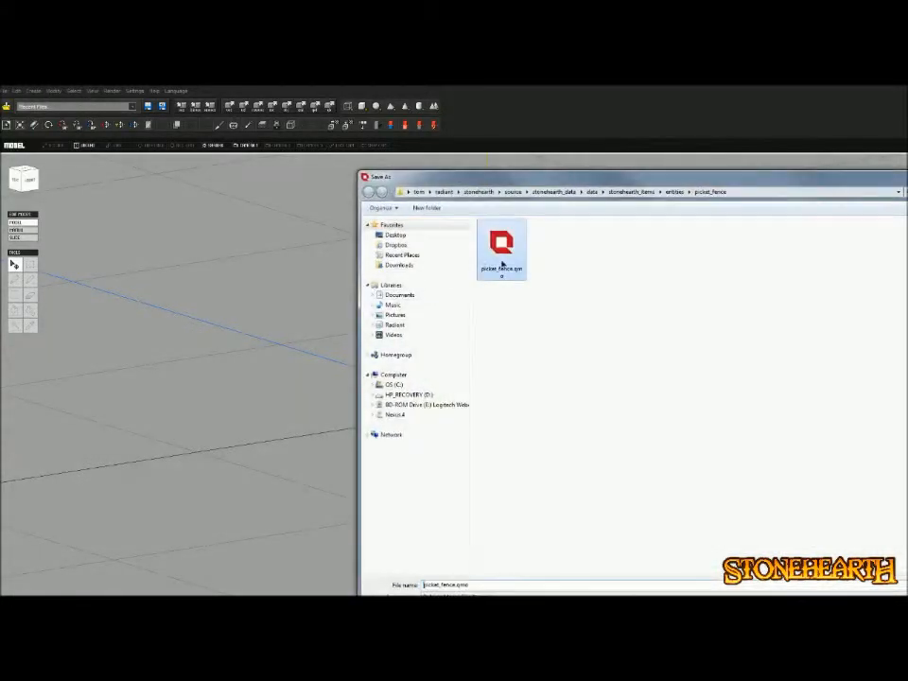
{"action": "left_click", "coordinate": [455, 585]}
{"action": "left_click", "coordinate": [455, 585]}
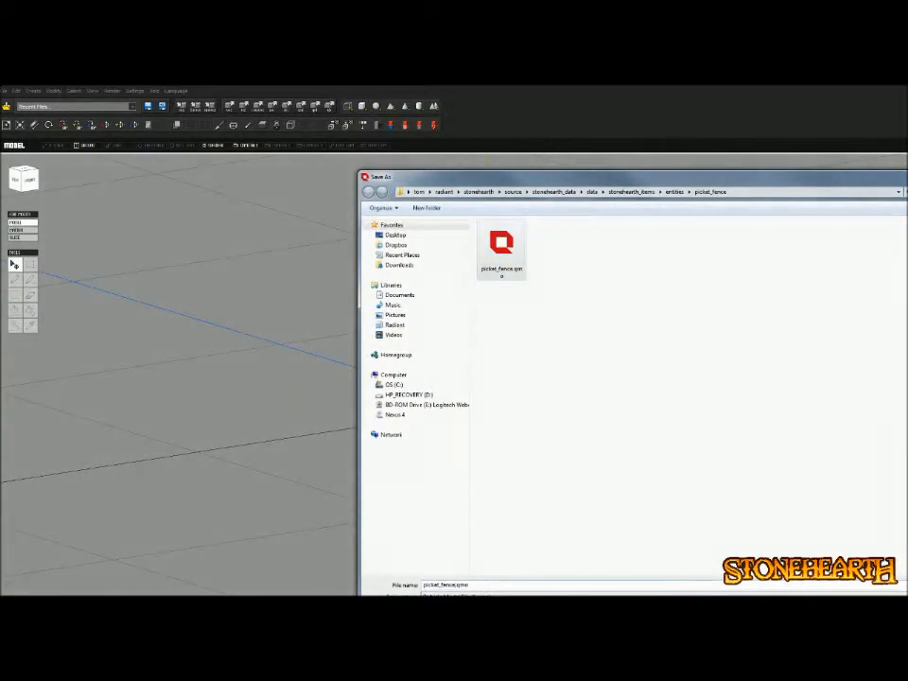
{"action": "type", "text": "_icon"}
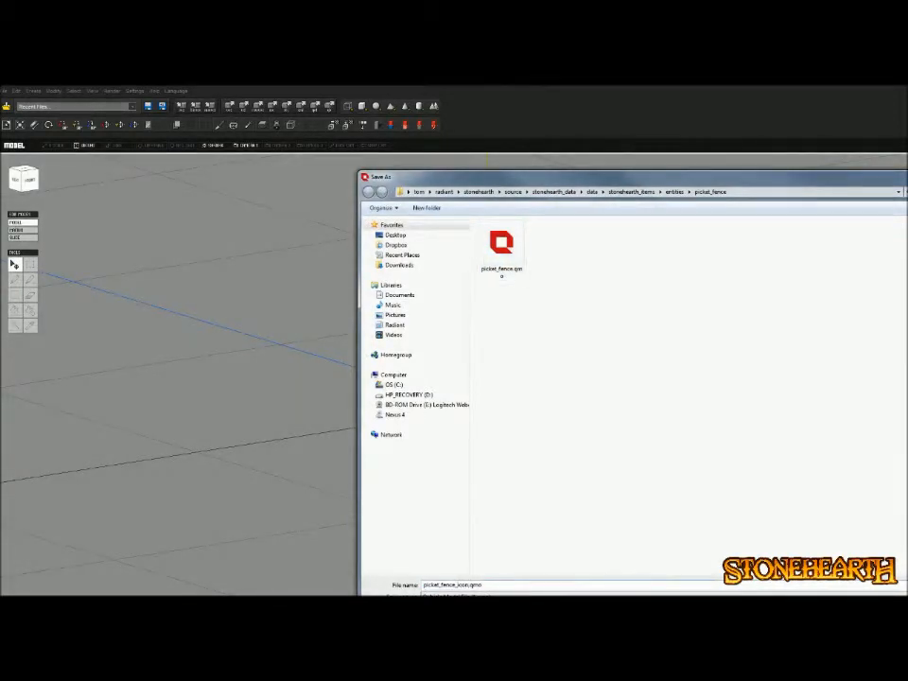
{"action": "key", "text": "Return"}
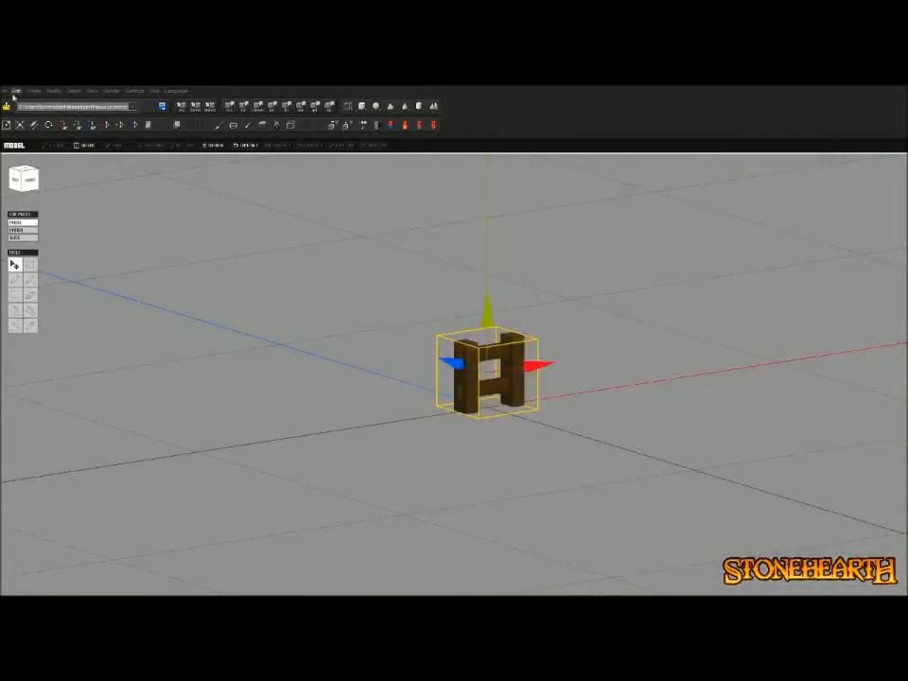
Export the selected small fence in Qubicle Binary format as picket_fence_icon.qb to the picket_fence folder, keeping the current export settings
{"action": "left_click", "coordinate": [6, 91]}
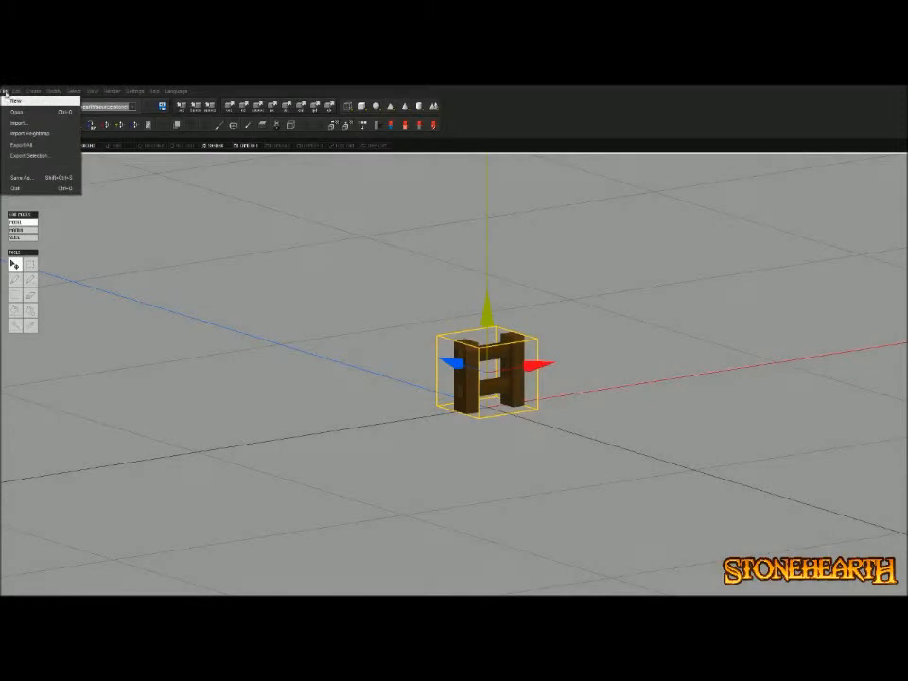
{"action": "left_click", "coordinate": [38, 157]}
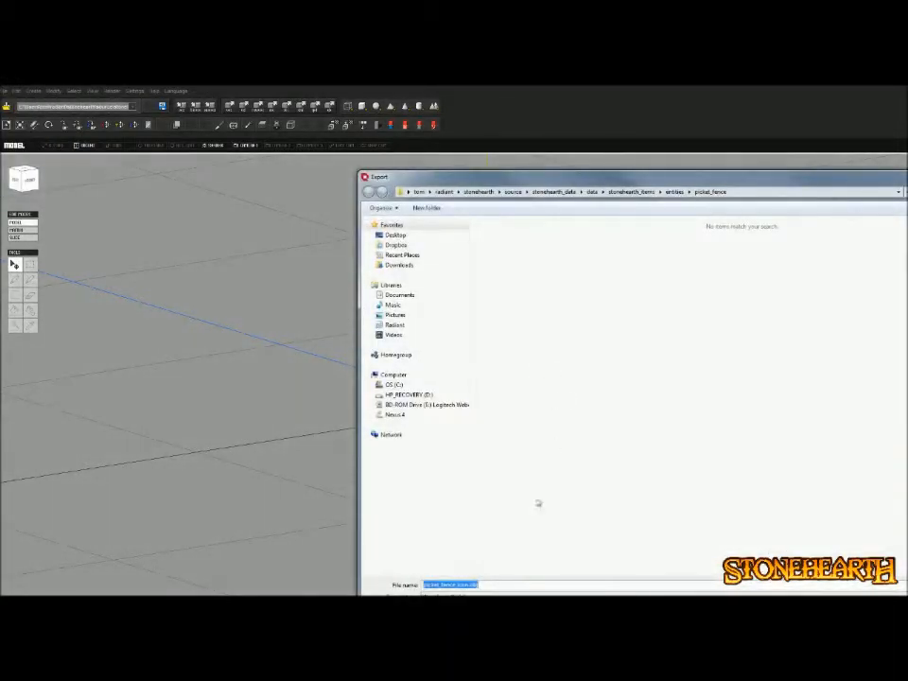
{"action": "left_click", "coordinate": [503, 593]}
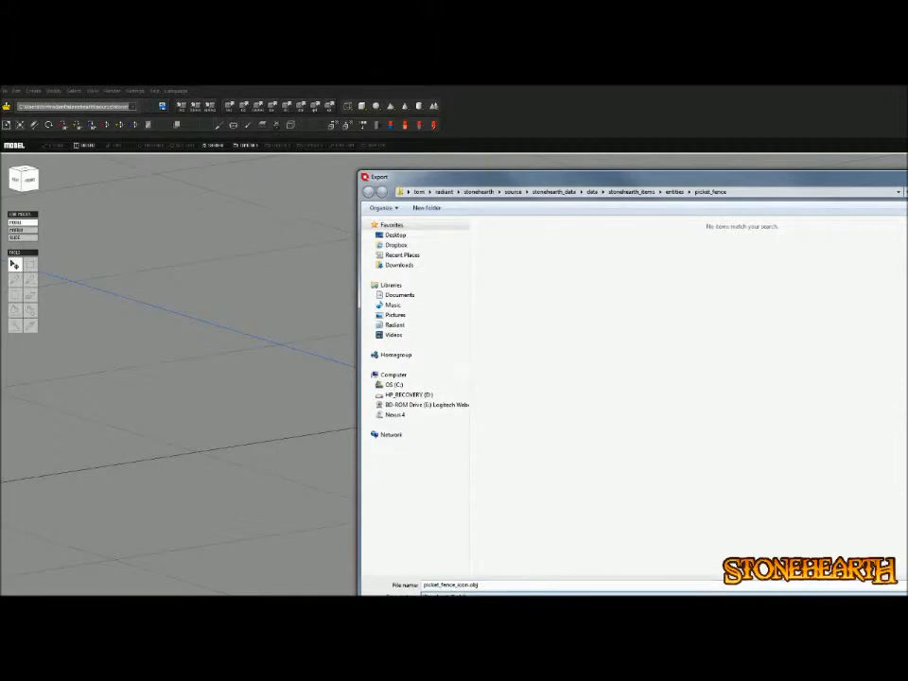
{"action": "left_click", "coordinate": [480, 594]}
{"action": "left_click", "coordinate": [494, 263]}
{"action": "left_click", "coordinate": [460, 585]}
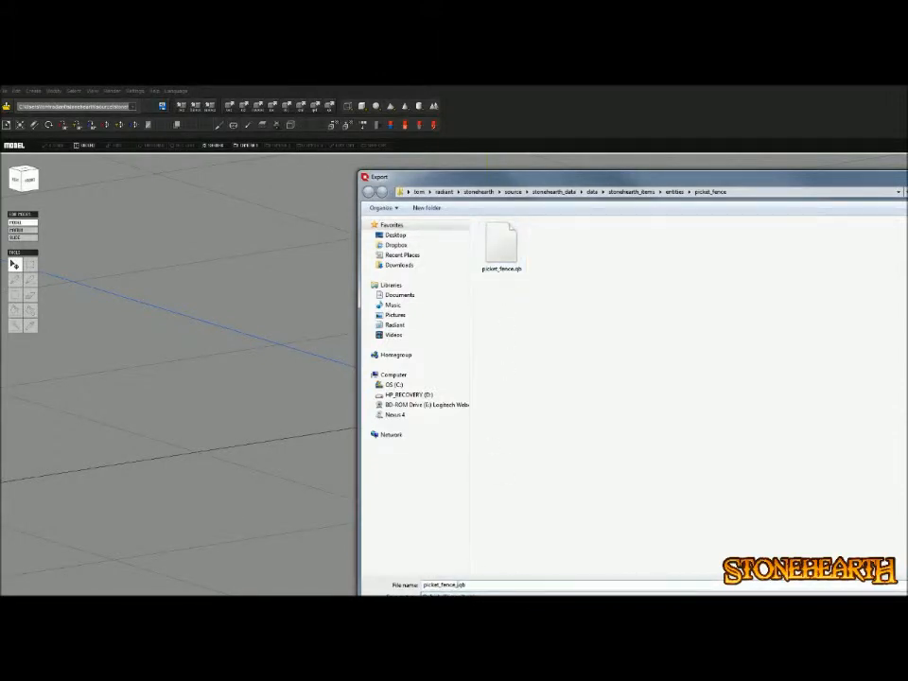
{"action": "type", "text": "_icon"}
{"action": "key", "text": "Return"}
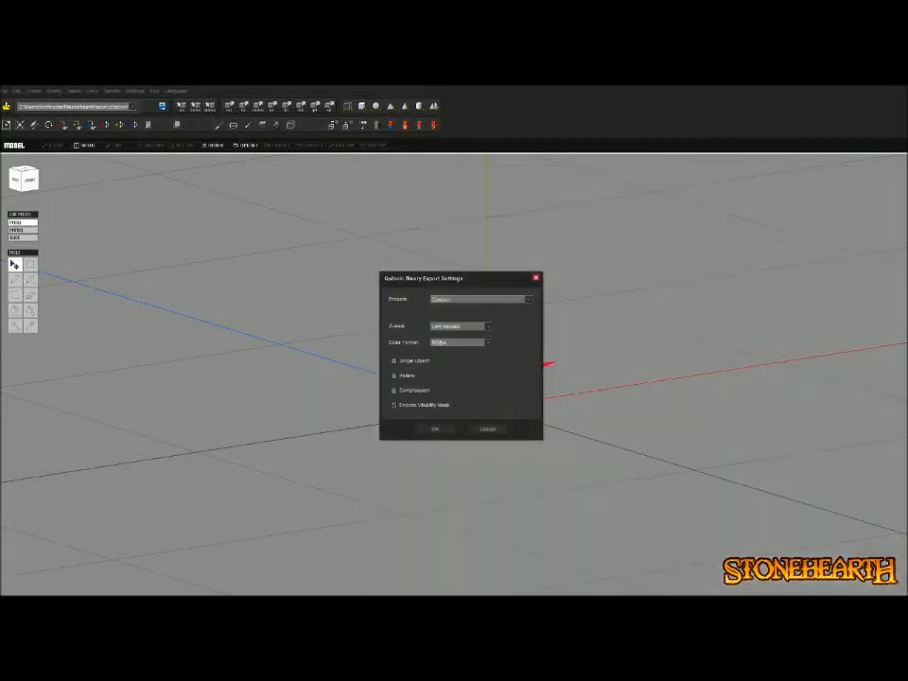
{"action": "left_click", "coordinate": [434, 428]}
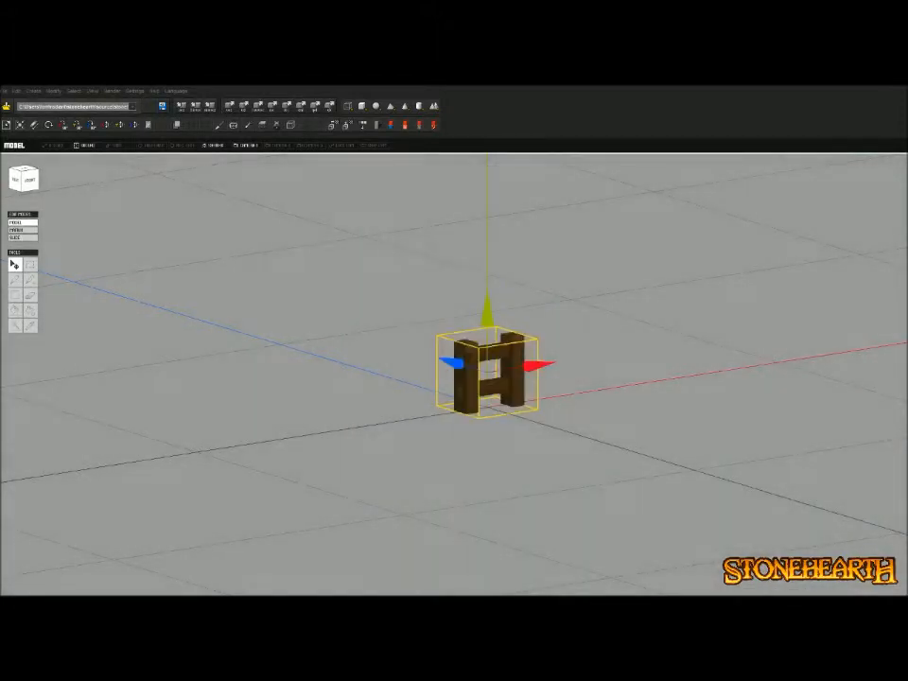
Examine the small fence icon model from several angles, both selected and deselected
{"action": "middle_click_drag", "start_coordinate": [487, 379], "coordinate": [444, 478]}
{"action": "mouse_move", "coordinate": [443, 479]}
{"action": "right_mouse_down"}
{"action": "mouse_move", "coordinate": [397, 479]}
{"action": "mouse_move", "coordinate": [444, 497]}
{"action": "right_mouse_up"}
{"action": "scroll", "coordinate": [443, 478], "scroll_direction": "up", "scroll_amount": 1}
{"action": "scroll", "coordinate": [445, 478], "scroll_direction": "up", "scroll_amount": 2}
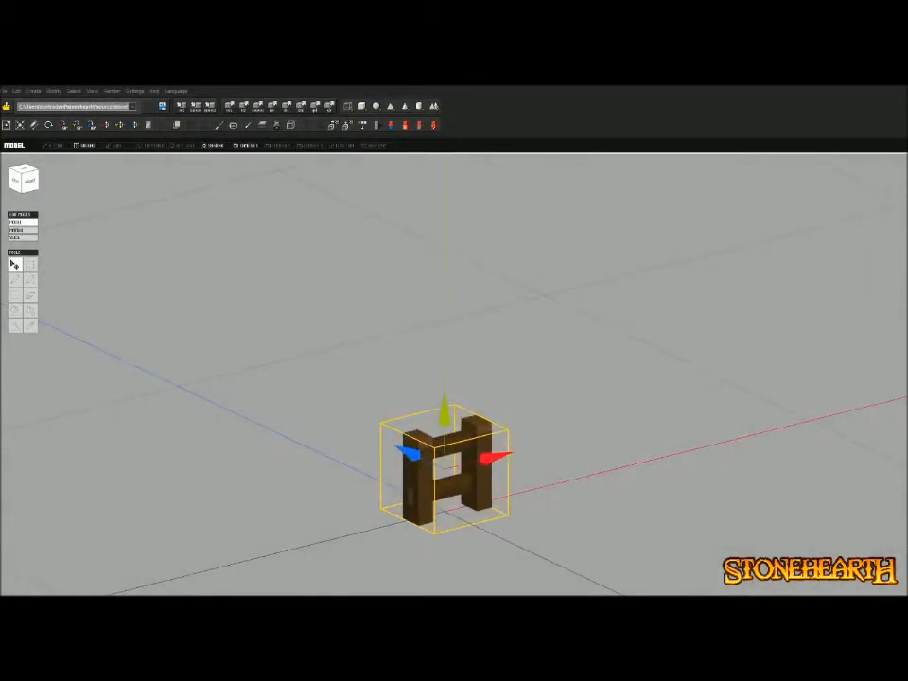
{"action": "scroll", "coordinate": [444, 478], "scroll_direction": "down", "scroll_amount": 2}
{"action": "mouse_move", "coordinate": [444, 478]}
{"action": "right_mouse_down"}
{"action": "mouse_move", "coordinate": [397, 497]}
{"action": "mouse_move", "coordinate": [445, 497]}
{"action": "right_mouse_up"}
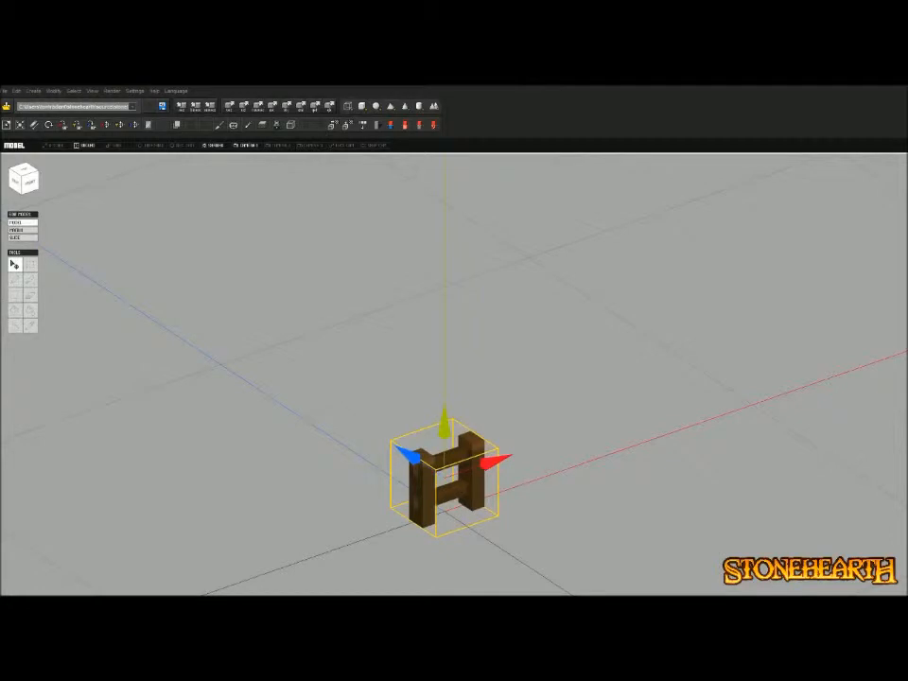
{"action": "key", "text": "Escape"}
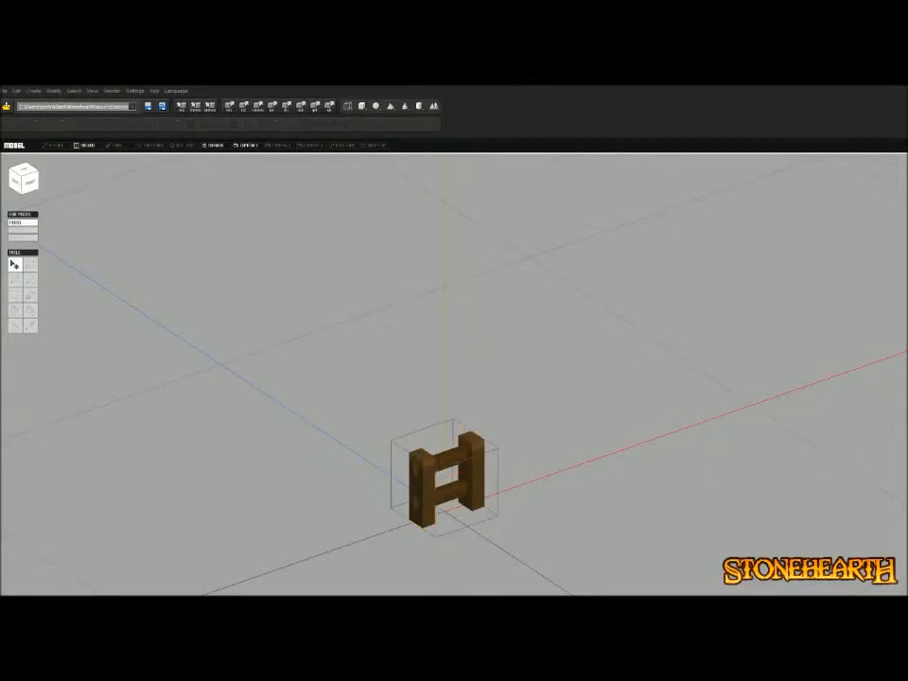
{"action": "scroll", "coordinate": [445, 478], "scroll_direction": "up", "scroll_amount": 1}
{"action": "right_click_drag", "start_coordinate": [445, 479], "coordinate": [426, 460]}
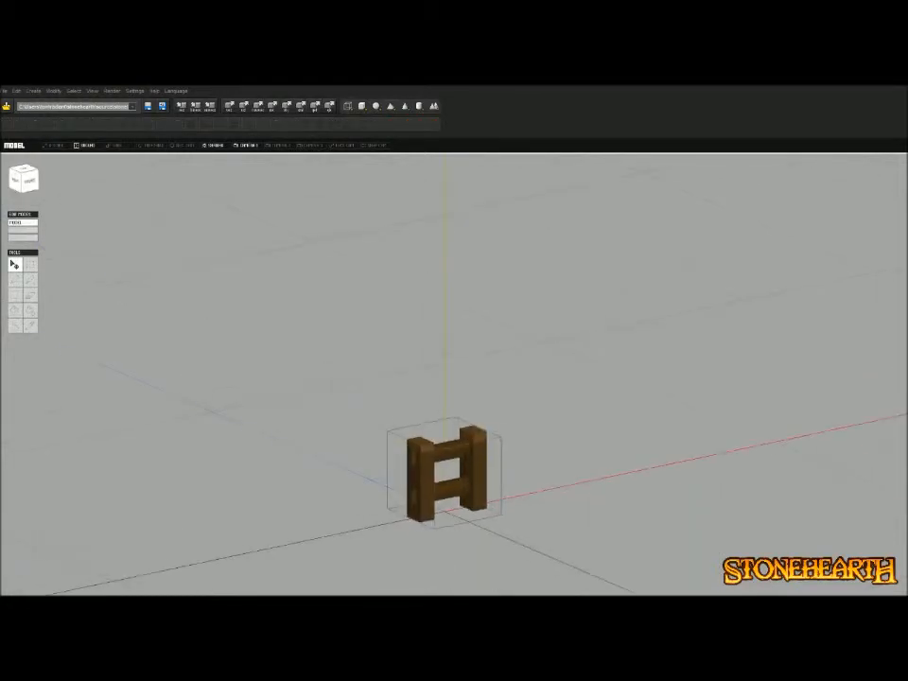
{"action": "scroll", "coordinate": [444, 478], "scroll_direction": "down", "scroll_amount": 2}
{"action": "middle_click_drag", "start_coordinate": [503, 494], "coordinate": [503, 455]}
{"action": "scroll", "coordinate": [503, 455], "scroll_direction": "up", "scroll_amount": 1}
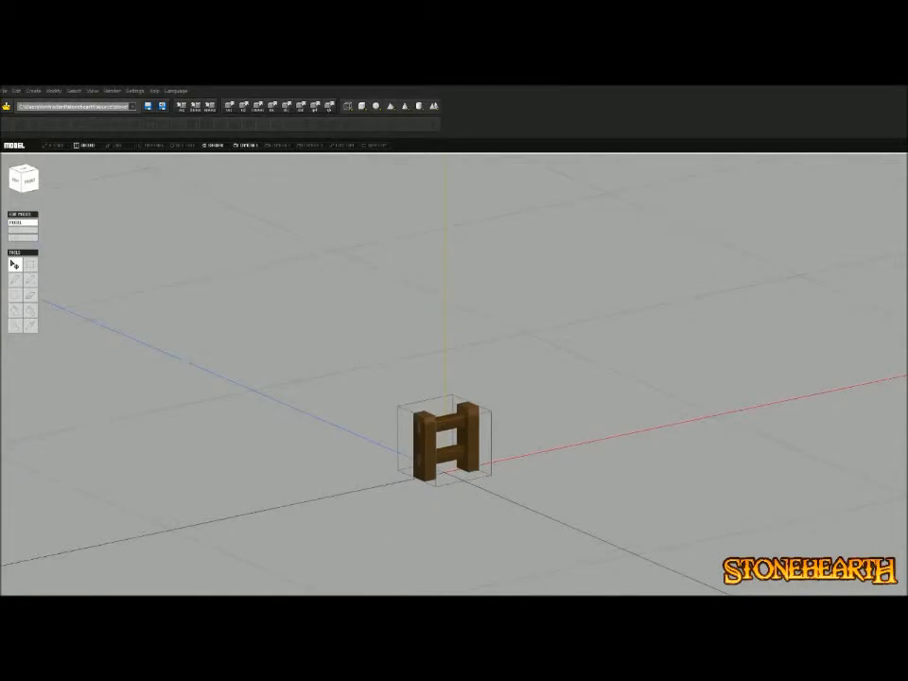
{"action": "right_click_drag", "start_coordinate": [503, 455], "coordinate": [480, 444]}
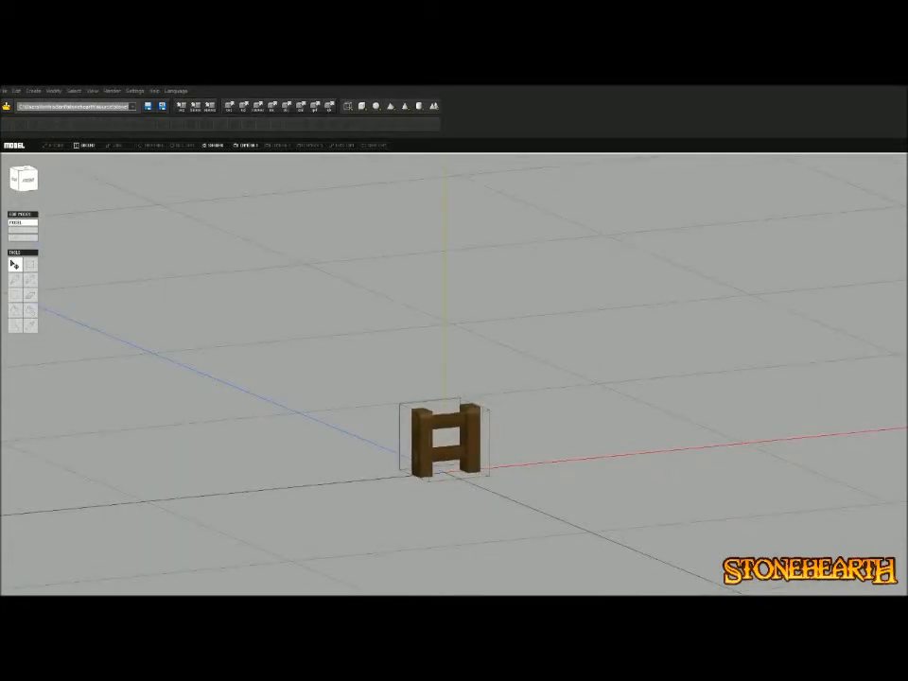
Switch to the file browser and review the saved and exported fence files in the picket_fence folder
{"action": "key", "text": "alt+Tab"}
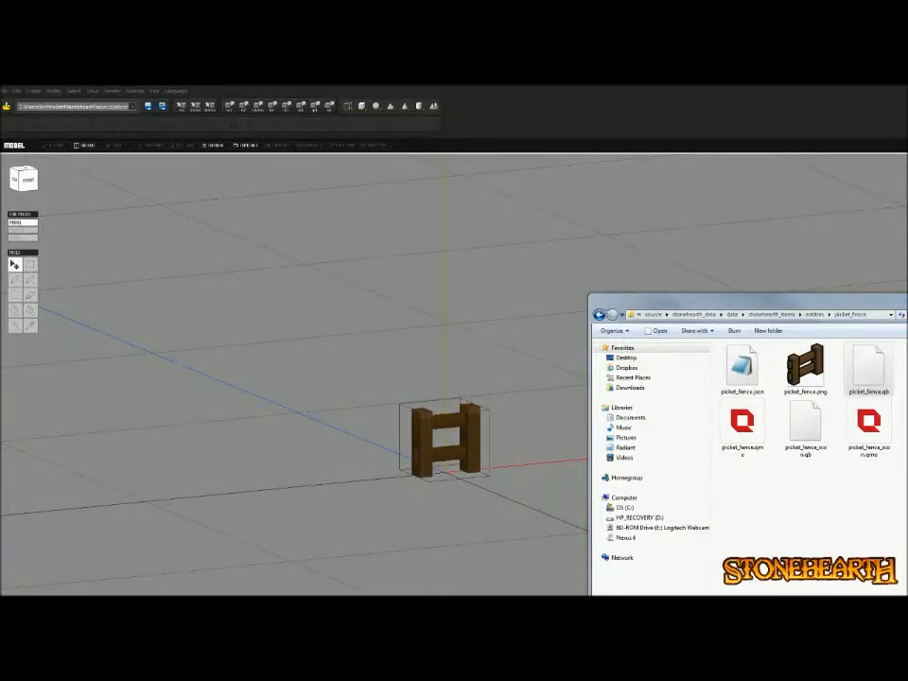
{"action": "left_click", "coordinate": [447, 445]}
{"action": "key", "text": "alt+Tab"}
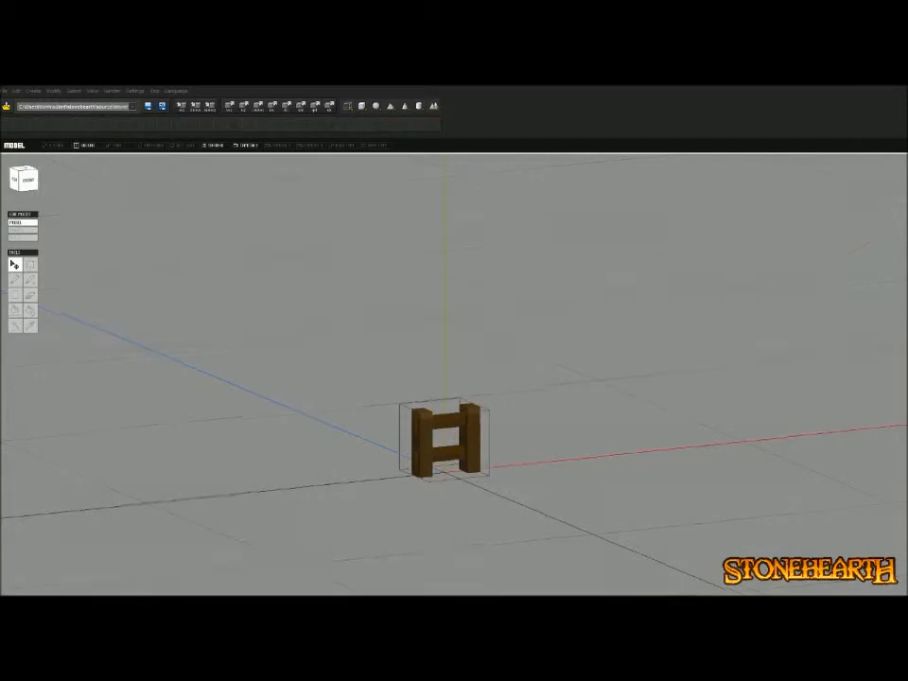
{"action": "right_click_drag", "start_coordinate": [454, 379], "coordinate": [482, 421]}
{"action": "key", "text": "alt+Tab"}
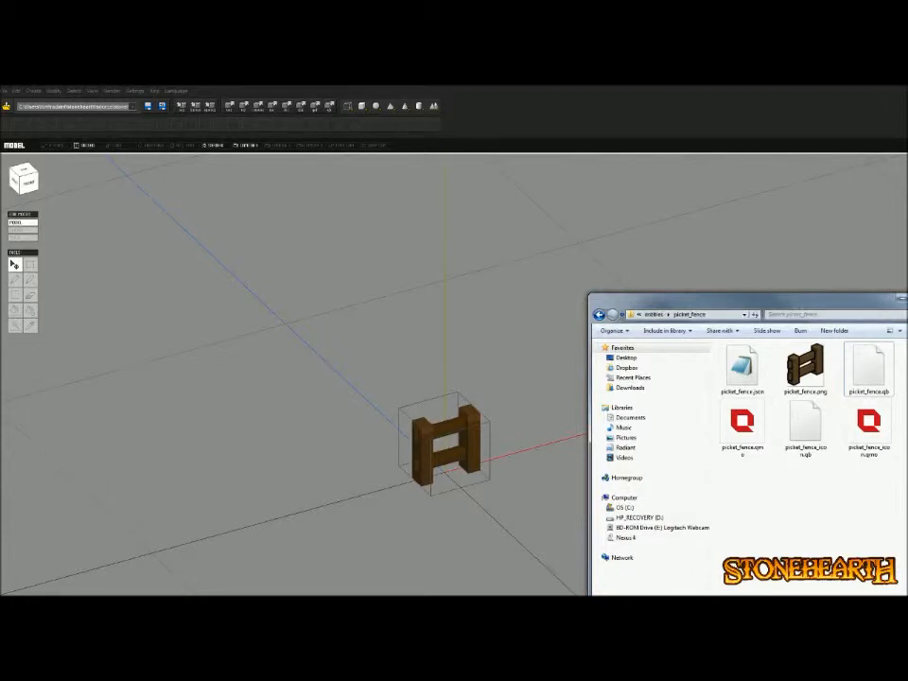
{"action": "left_click_drag", "start_coordinate": [781, 300], "coordinate": [757, 301]}
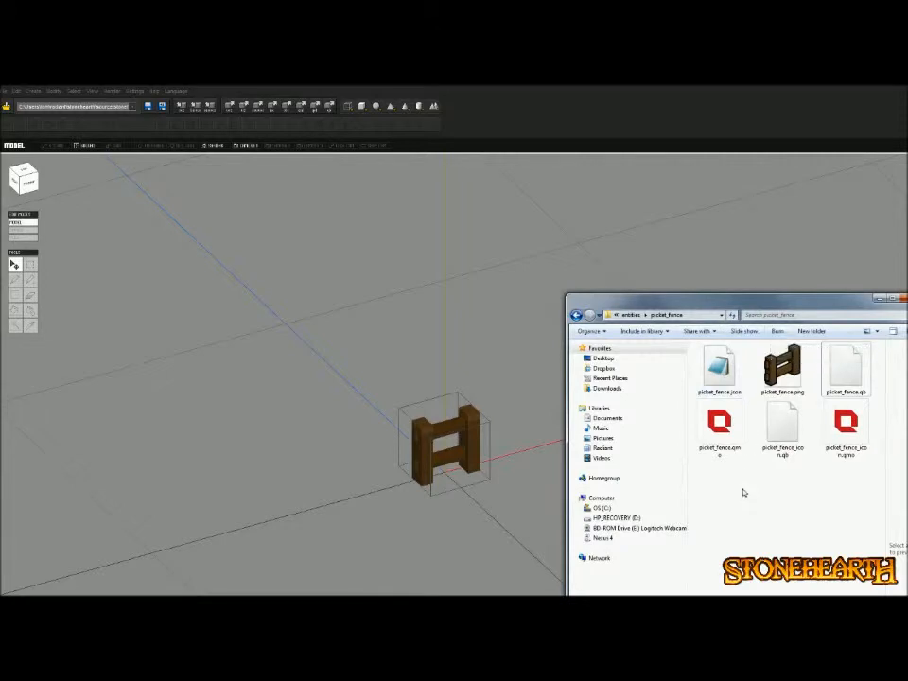
Check the contents of the neighbouring picket_fence_gate folder and close the file browser
{"action": "key", "text": "BackSpace"}
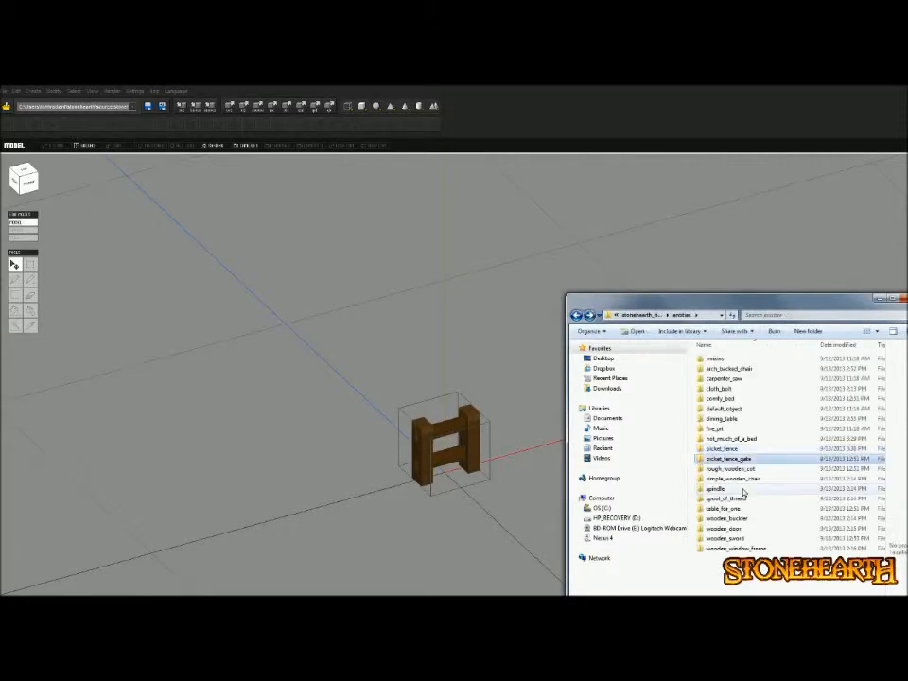
{"action": "key", "text": "Return"}
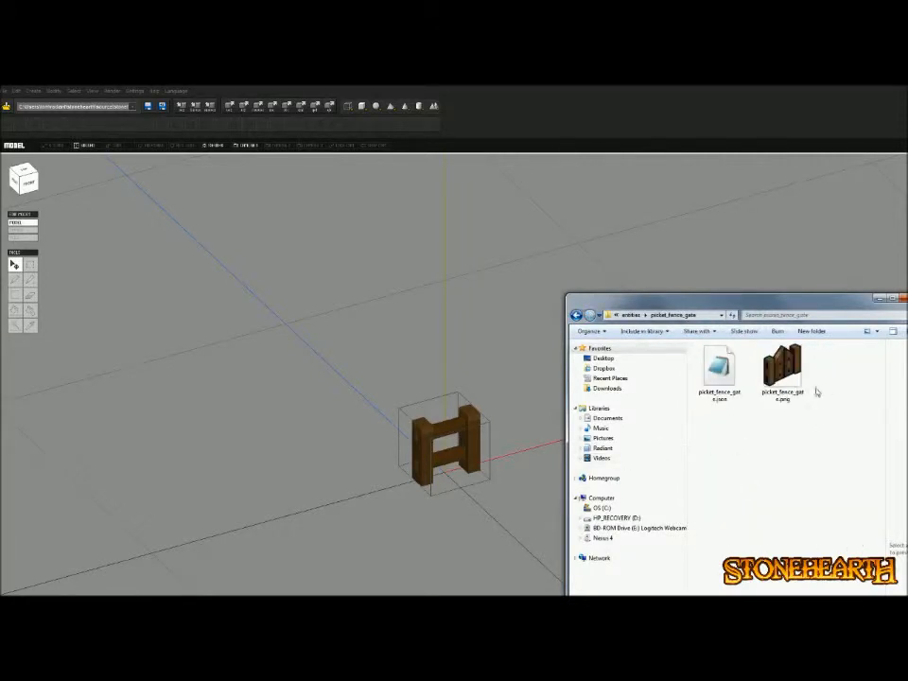
{"action": "left_click", "coordinate": [903, 298]}
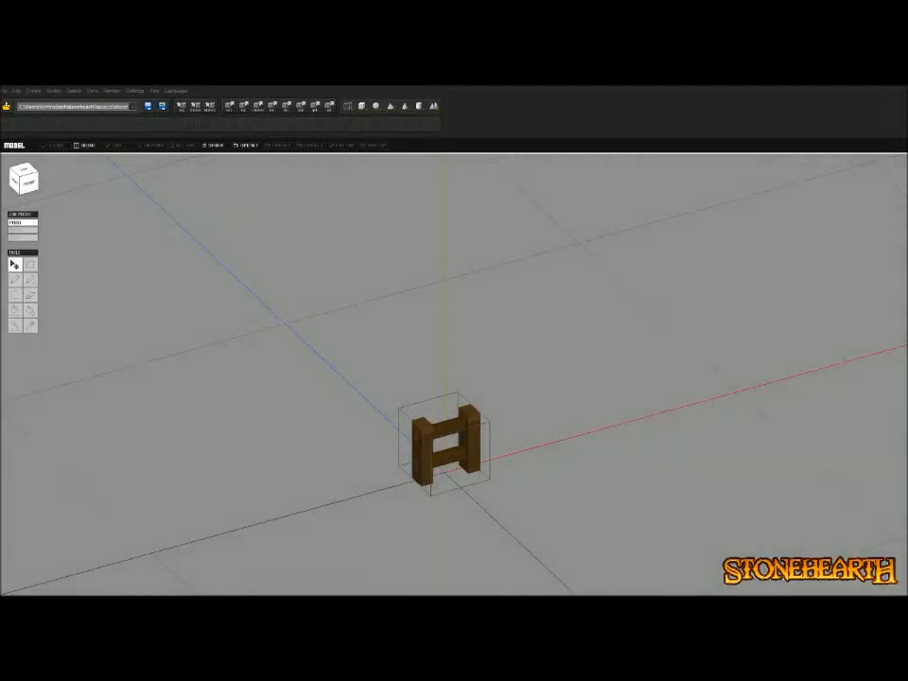
Return to the voxel editor and open carpenter02.qmo from the craftsmen folder
{"action": "left_click", "coordinate": [461, 404]}
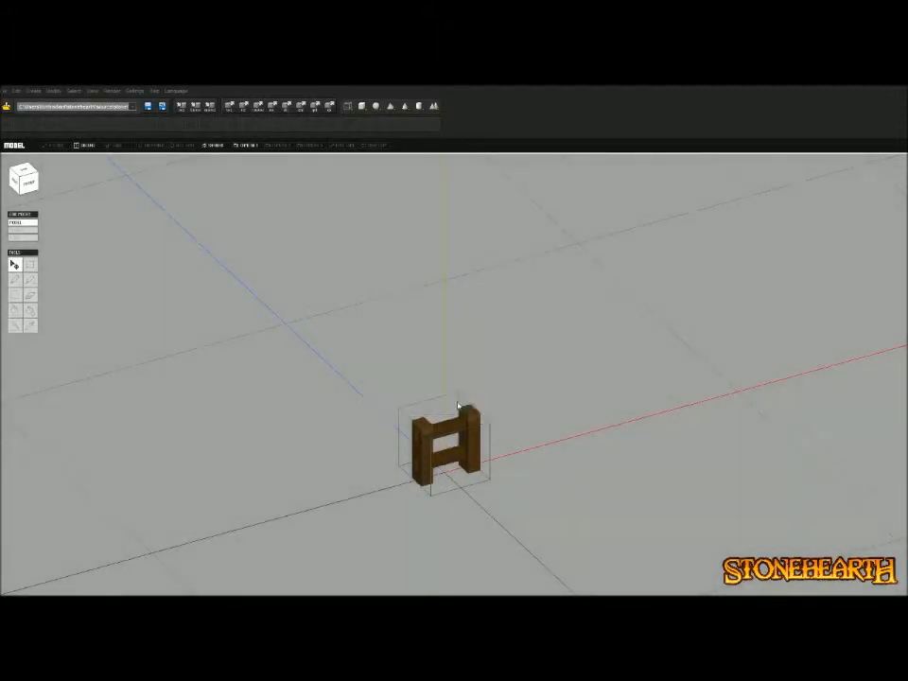
{"action": "key", "text": "ctrl+o"}
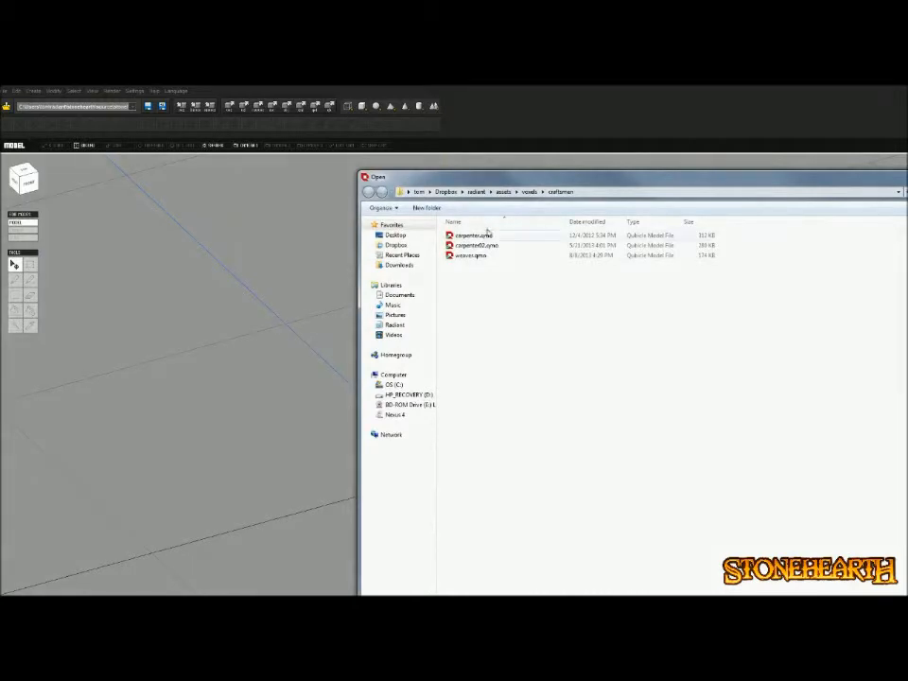
{"action": "double_click", "coordinate": [479, 247]}
Copy the picket fence gate model from the carpenter set and paste it into a new file
{"action": "scroll", "coordinate": [467, 372], "scroll_direction": "up", "scroll_amount": 5}
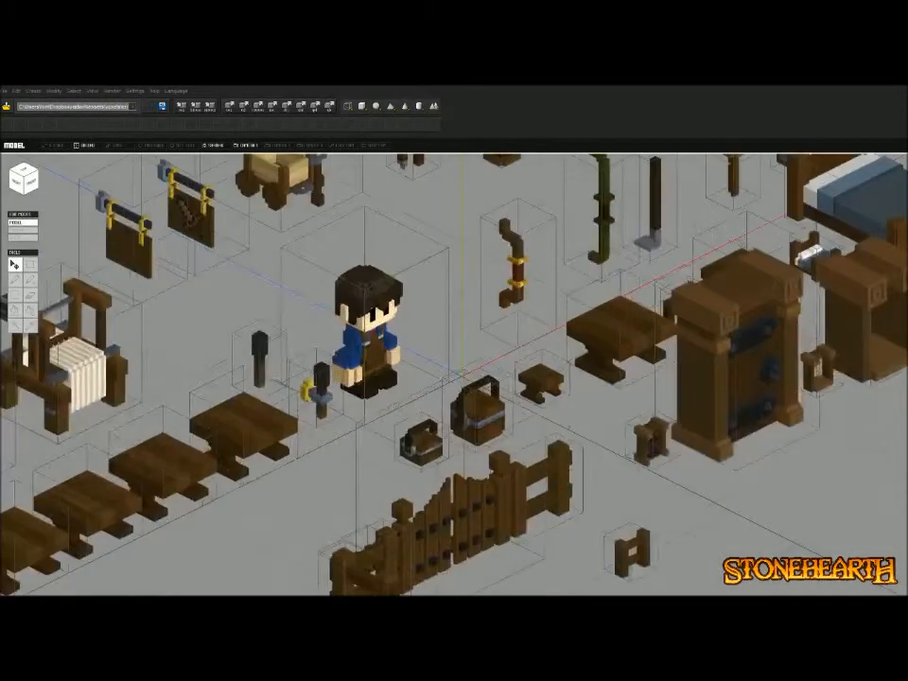
{"action": "middle_click_drag", "start_coordinate": [541, 372], "coordinate": [608, 263]}
{"action": "scroll", "coordinate": [608, 263], "scroll_direction": "down", "scroll_amount": 3}
{"action": "right_click_drag", "start_coordinate": [608, 263], "coordinate": [560, 260]}
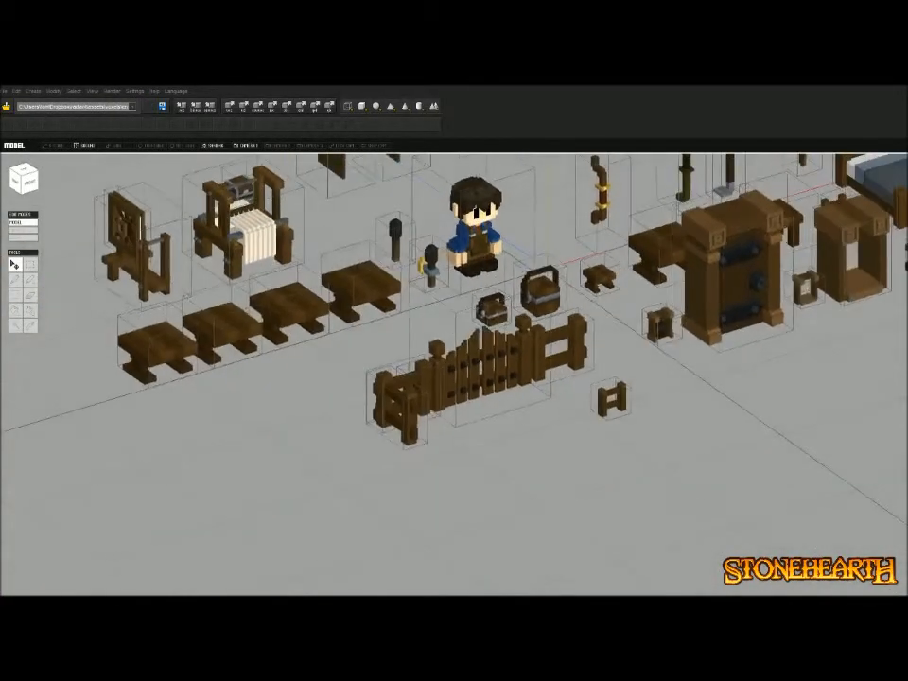
{"action": "scroll", "coordinate": [560, 260], "scroll_direction": "up", "scroll_amount": 3}
{"action": "right_click_drag", "start_coordinate": [473, 397], "coordinate": [548, 445]}
{"action": "left_click", "coordinate": [560, 461]}
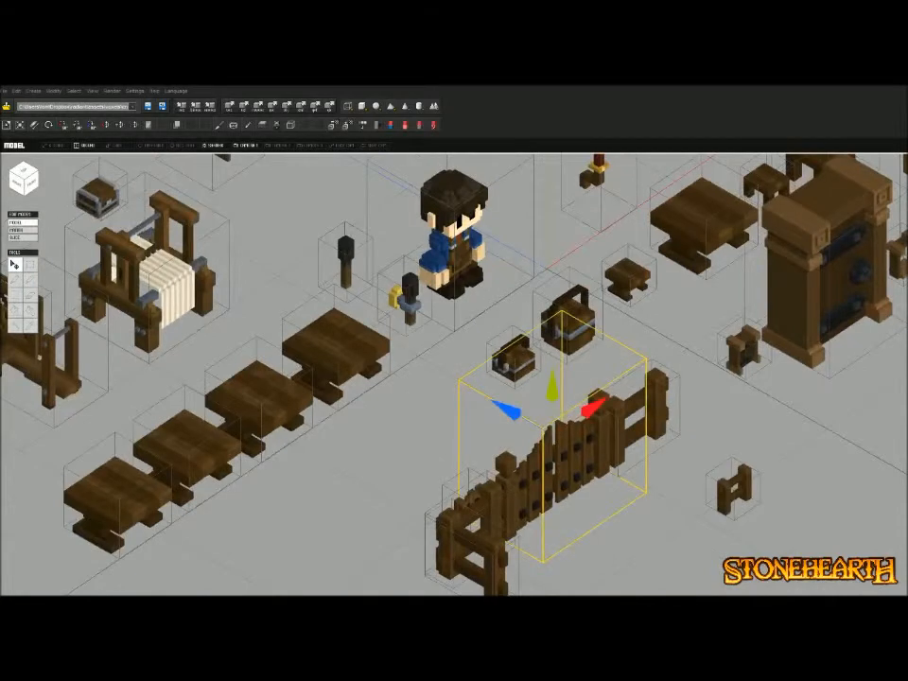
{"action": "left_click", "coordinate": [8, 91]}
{"action": "left_click", "coordinate": [16, 102]}
{"action": "left_click", "coordinate": [461, 403]}
{"action": "key", "text": "ctrl+v"}
Centre the gate on the origin along both horizontal axes, working from the top view
{"action": "scroll", "coordinate": [461, 377], "scroll_direction": "up", "scroll_amount": 5}
{"action": "right_click_drag", "start_coordinate": [511, 397], "coordinate": [454, 397]}
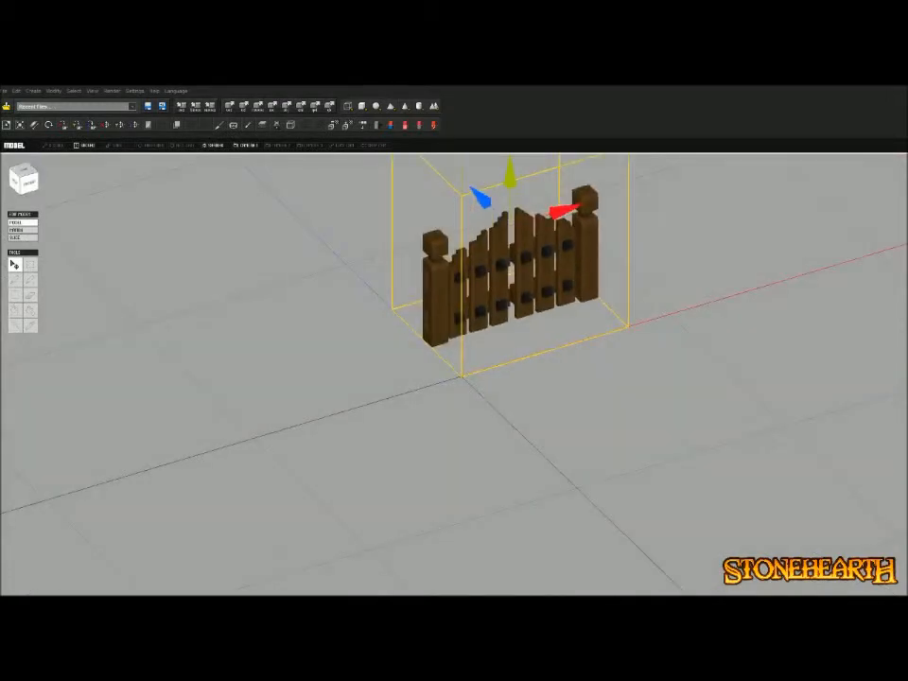
{"action": "left_click", "coordinate": [23, 169]}
{"action": "left_click_drag", "start_coordinate": [556, 242], "coordinate": [556, 313]}
{"action": "left_click_drag", "start_coordinate": [619, 377], "coordinate": [523, 377]}
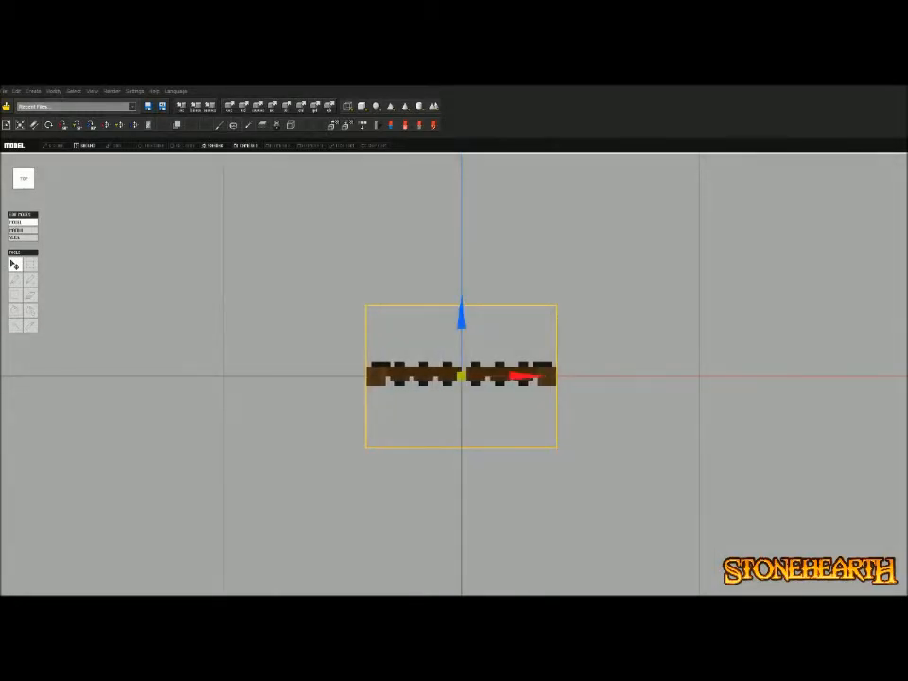
{"action": "right_click_drag", "start_coordinate": [461, 425], "coordinate": [519, 274]}
{"action": "middle_click_drag", "start_coordinate": [461, 376], "coordinate": [446, 419]}
{"action": "right_click_drag", "start_coordinate": [446, 419], "coordinate": [416, 418]}
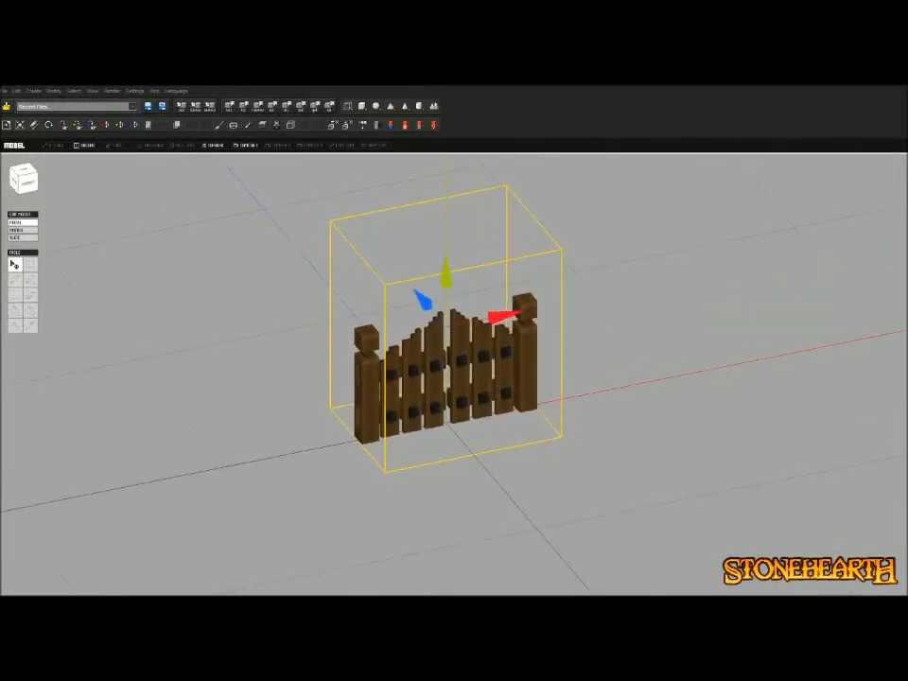
Check the gate's width, height and depth in the Resize settings, then close them without applying a change
{"action": "left_click", "coordinate": [54, 90]}
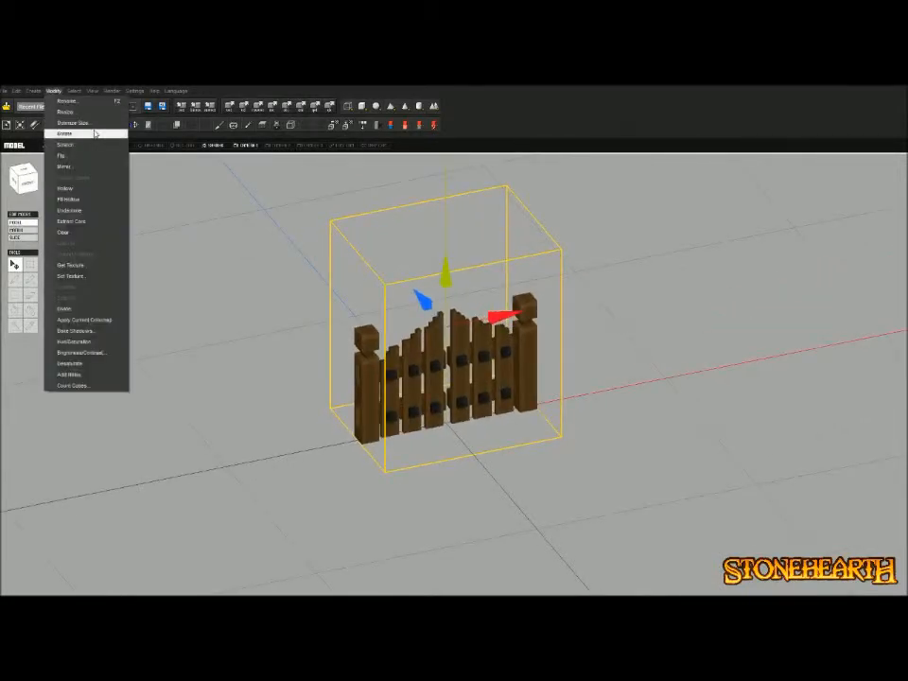
{"action": "left_click", "coordinate": [79, 112]}
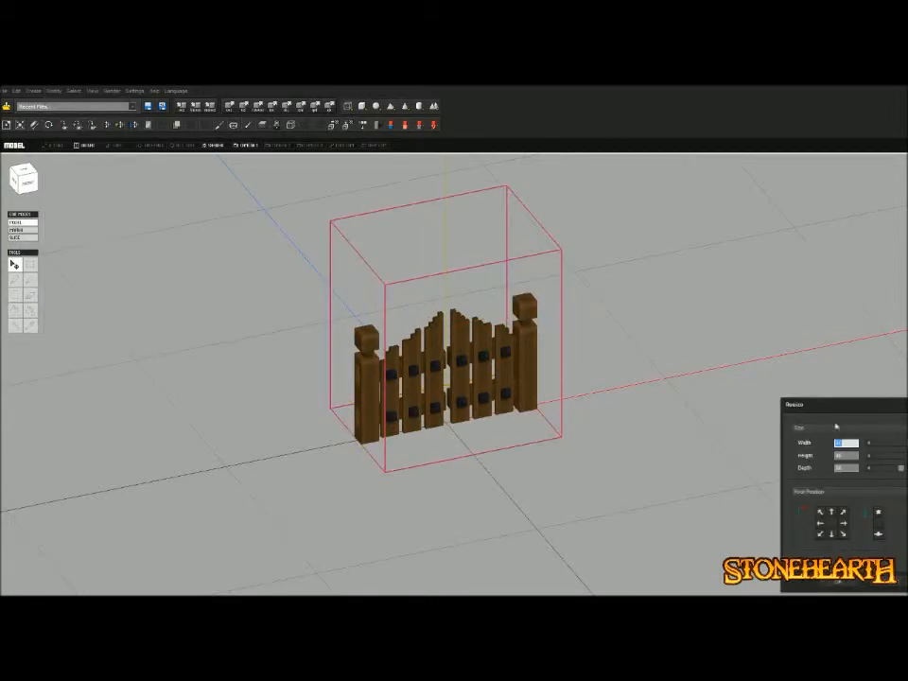
{"action": "left_click_drag", "start_coordinate": [826, 414], "coordinate": [655, 384]}
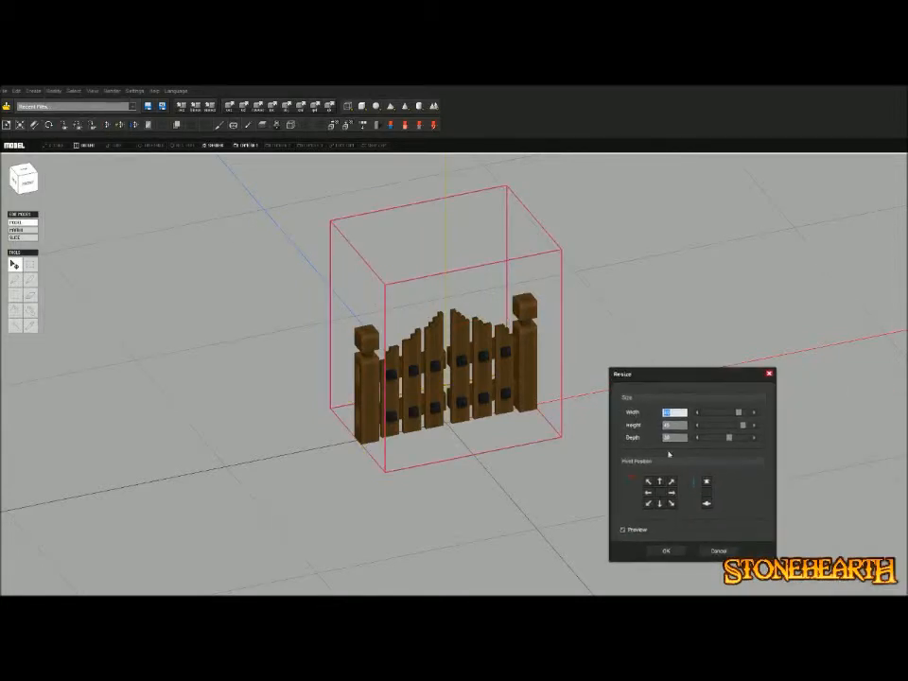
{"action": "key", "text": "Escape"}
{"action": "key", "text": "Escape"}
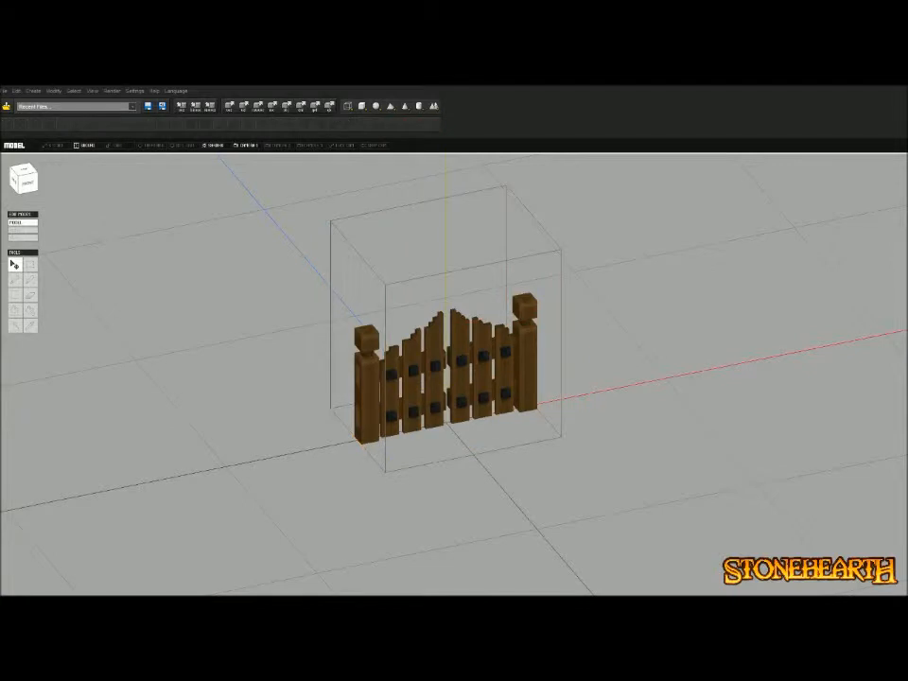
Examine the gate's pickets and posts voxel by voxel in Matrix mode with the voxel grid shown, comparing with the whole model
{"action": "key", "text": "Tab"}
{"action": "scroll", "coordinate": [416, 293], "scroll_direction": "up", "scroll_amount": 6}
{"action": "middle_click_drag", "start_coordinate": [416, 378], "coordinate": [523, 159]}
{"action": "key", "text": "g"}
{"action": "right_click_drag", "start_coordinate": [406, 378], "coordinate": [378, 382]}
{"action": "middle_click_drag", "start_coordinate": [473, 378], "coordinate": [347, 414]}
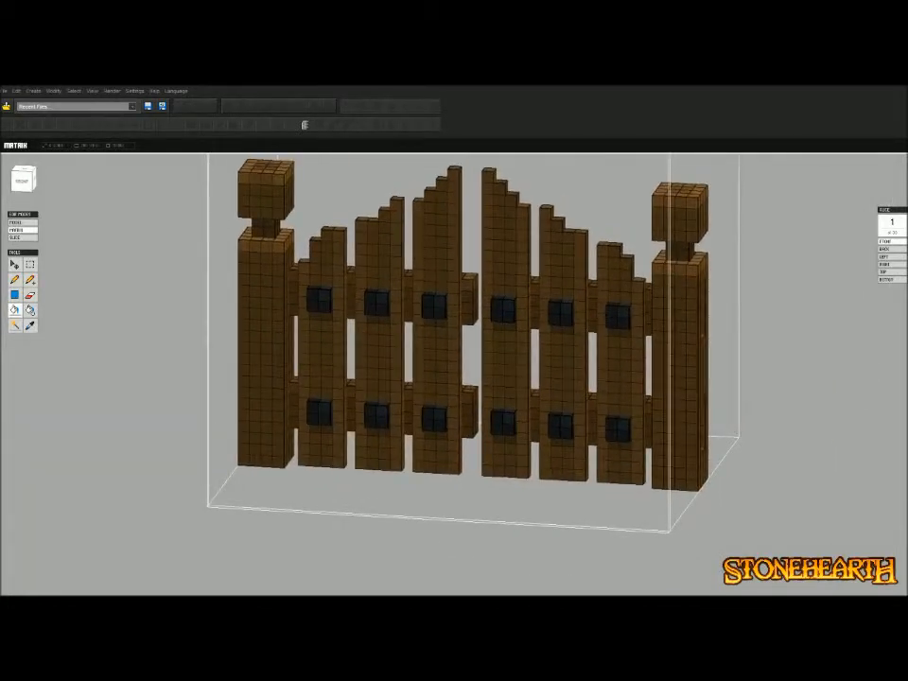
{"action": "right_click_drag", "start_coordinate": [407, 378], "coordinate": [539, 402]}
{"action": "key", "text": "Tab"}
{"action": "scroll", "coordinate": [454, 373], "scroll_direction": "down", "scroll_amount": 4}
{"action": "mouse_move", "coordinate": [407, 414]}
{"action": "right_mouse_down"}
{"action": "mouse_move", "coordinate": [420, 414]}
{"action": "mouse_move", "coordinate": [402, 414]}
{"action": "right_mouse_up"}
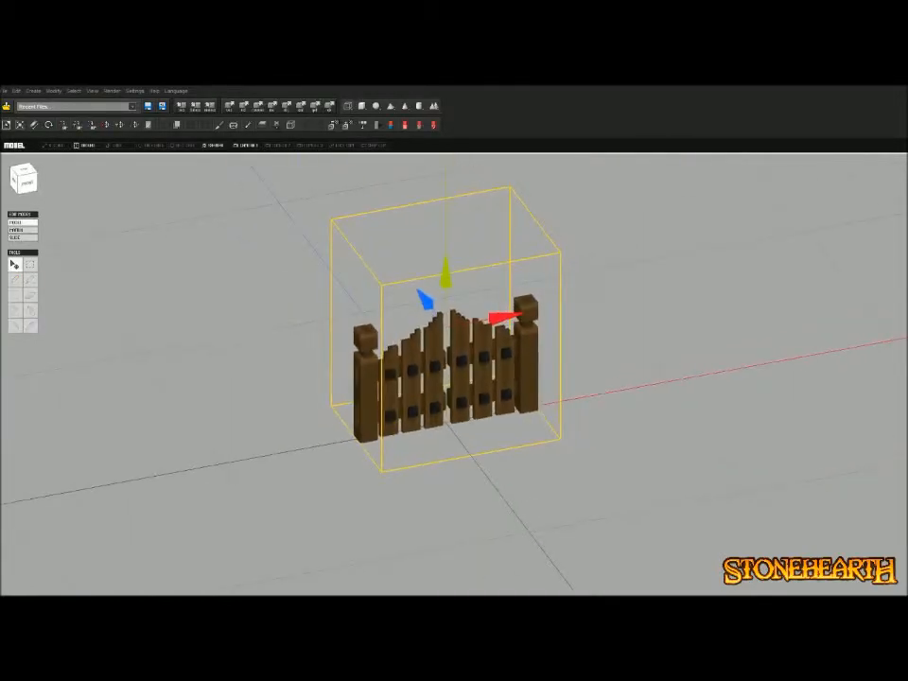
{"action": "key", "text": "Tab"}
{"action": "scroll", "coordinate": [454, 378], "scroll_direction": "up", "scroll_amount": 5}
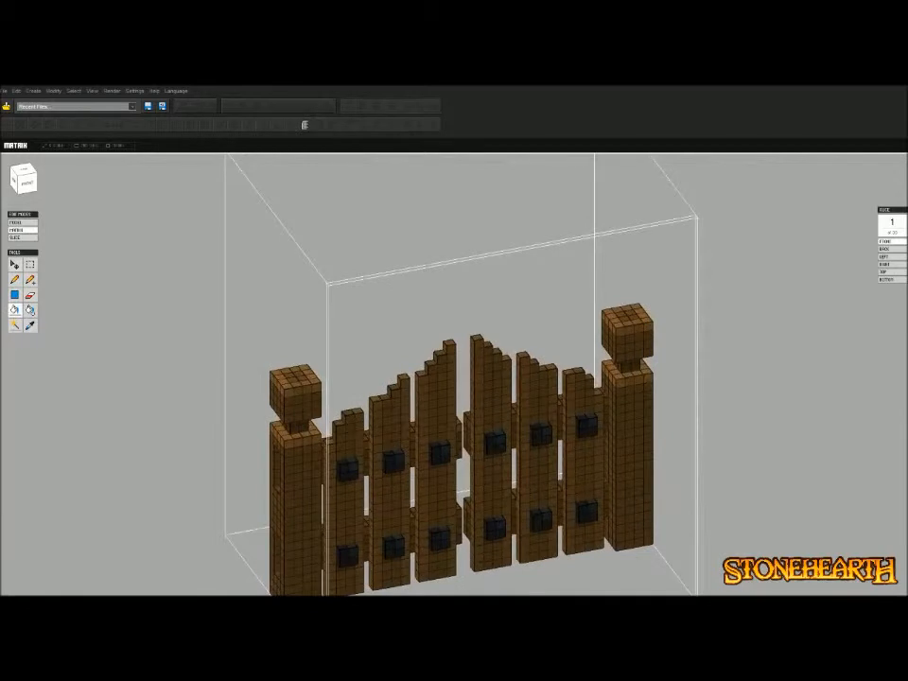
Examine the picket gate from the side, front and perspective, in both the voxel-grid and the shaded model view
{"action": "right_click_drag", "start_coordinate": [495, 441], "coordinate": [350, 435]}
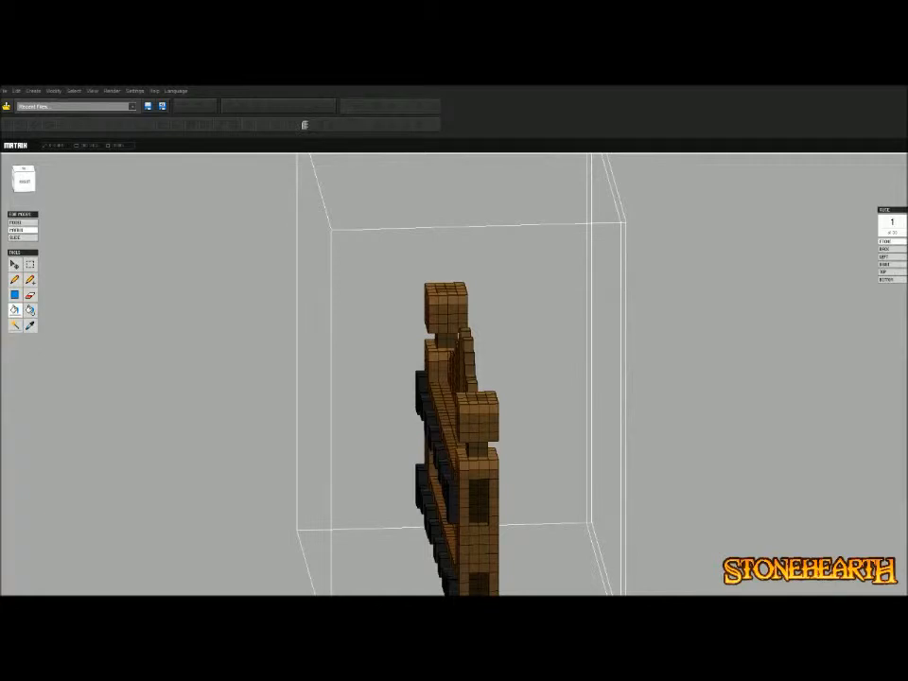
{"action": "right_click_drag", "start_coordinate": [406, 406], "coordinate": [520, 373]}
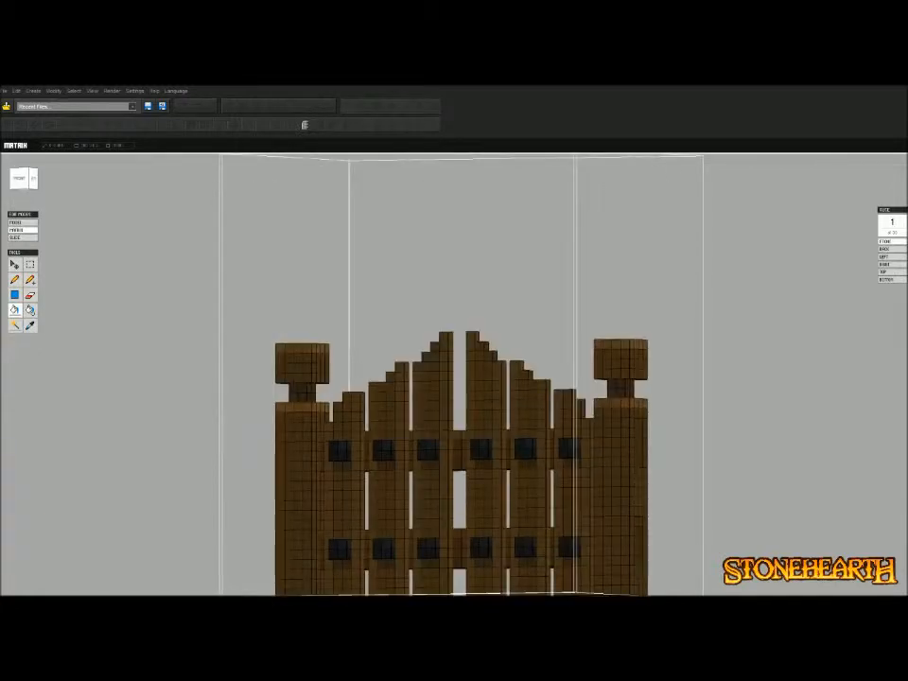
{"action": "right_click_drag", "start_coordinate": [406, 378], "coordinate": [406, 416]}
{"action": "key", "text": "Tab"}
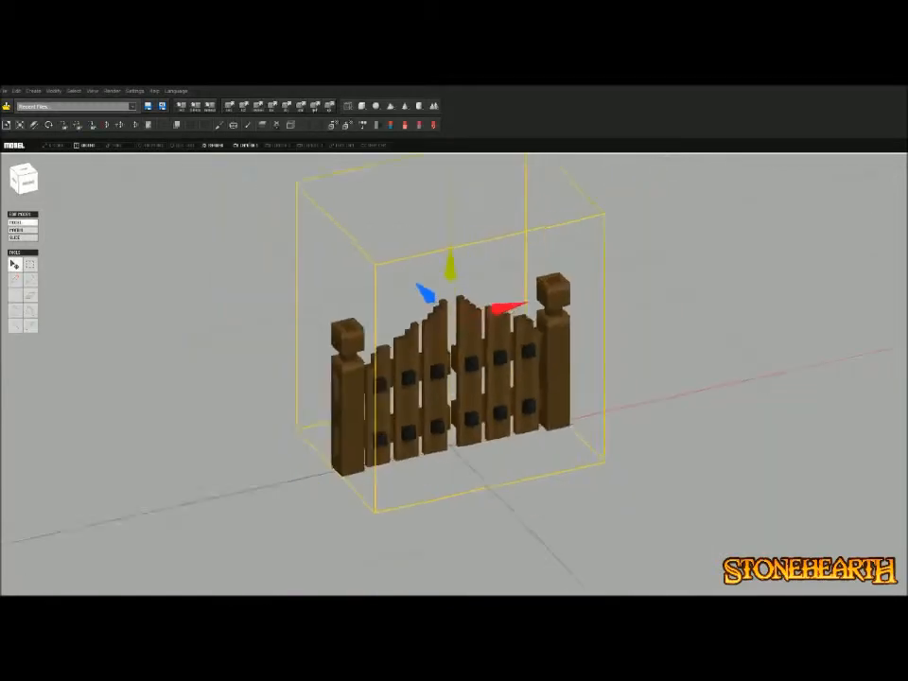
{"action": "scroll", "coordinate": [412, 359], "scroll_direction": "down", "scroll_amount": 3}
{"action": "scroll", "coordinate": [407, 378], "scroll_direction": "up", "scroll_amount": 5}
{"action": "key", "text": "Tab"}
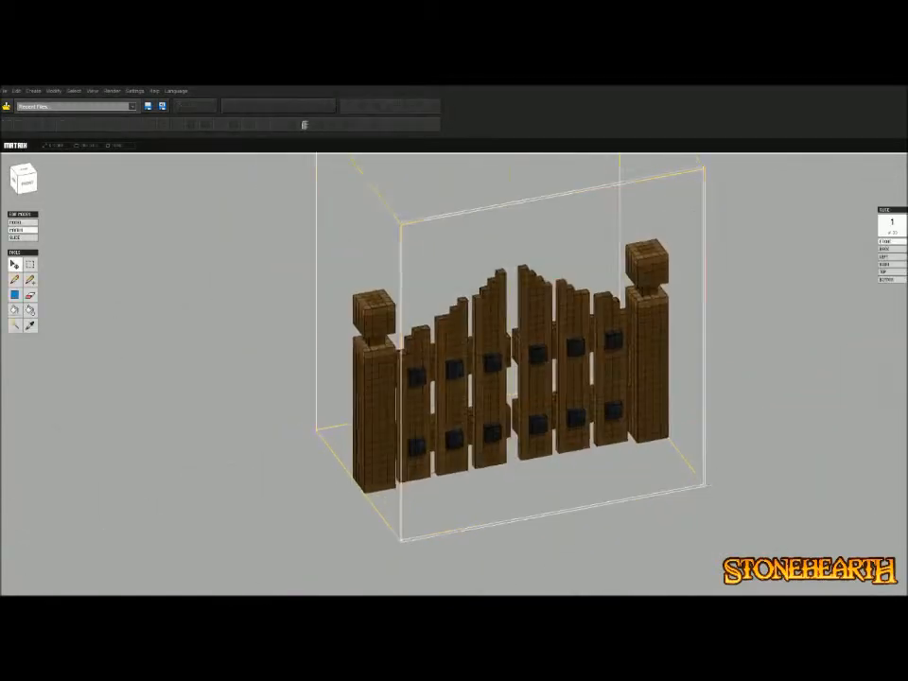
{"action": "scroll", "coordinate": [454, 374], "scroll_direction": "down", "scroll_amount": 2}
{"action": "middle_click_drag", "start_coordinate": [454, 374], "coordinate": [416, 439]}
{"action": "scroll", "coordinate": [457, 378], "scroll_direction": "up", "scroll_amount": 5}
{"action": "middle_click_drag", "start_coordinate": [453, 379], "coordinate": [581, 228]}
{"action": "right_click_drag", "start_coordinate": [454, 378], "coordinate": [492, 378]}
{"action": "right_click_drag", "start_coordinate": [579, 379], "coordinate": [511, 376]}
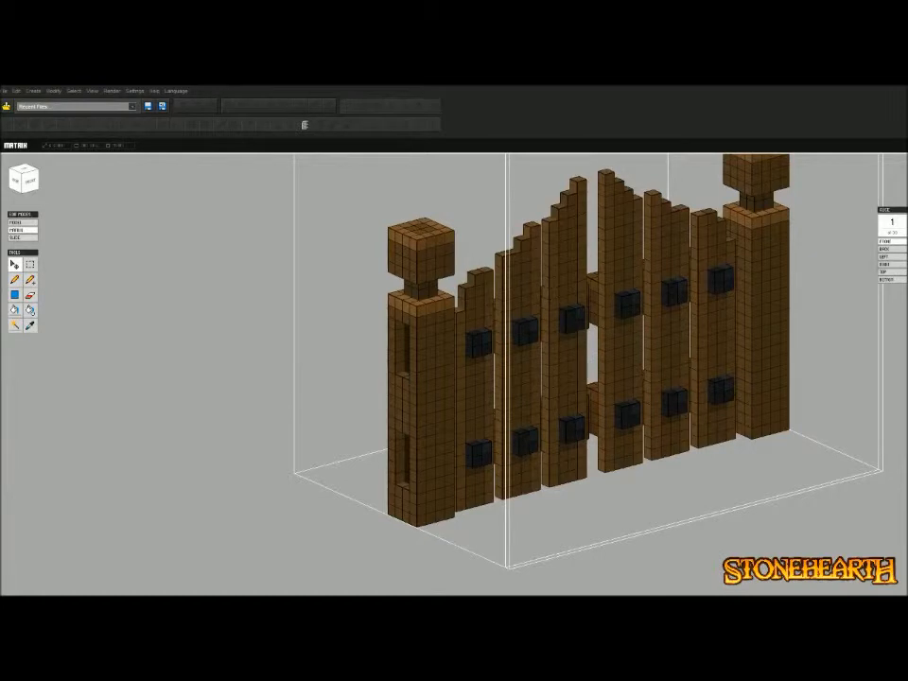
{"action": "left_click_drag", "start_coordinate": [449, 309], "coordinate": [409, 525]}
{"action": "left_click", "coordinate": [417, 322]}
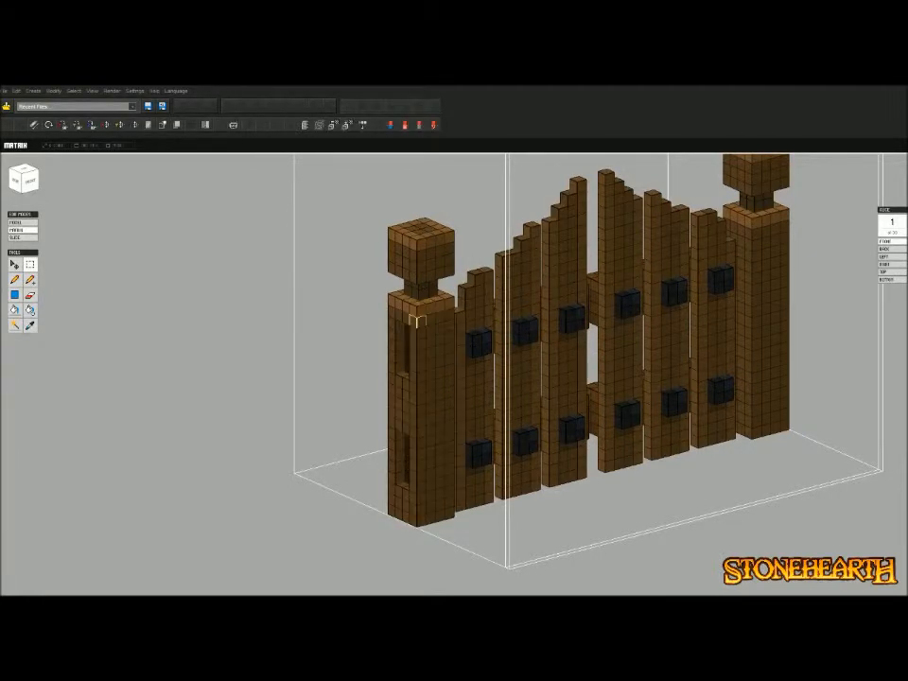
{"action": "left_click_drag", "start_coordinate": [417, 321], "coordinate": [452, 516]}
{"action": "right_click_drag", "start_coordinate": [452, 517], "coordinate": [434, 511]}
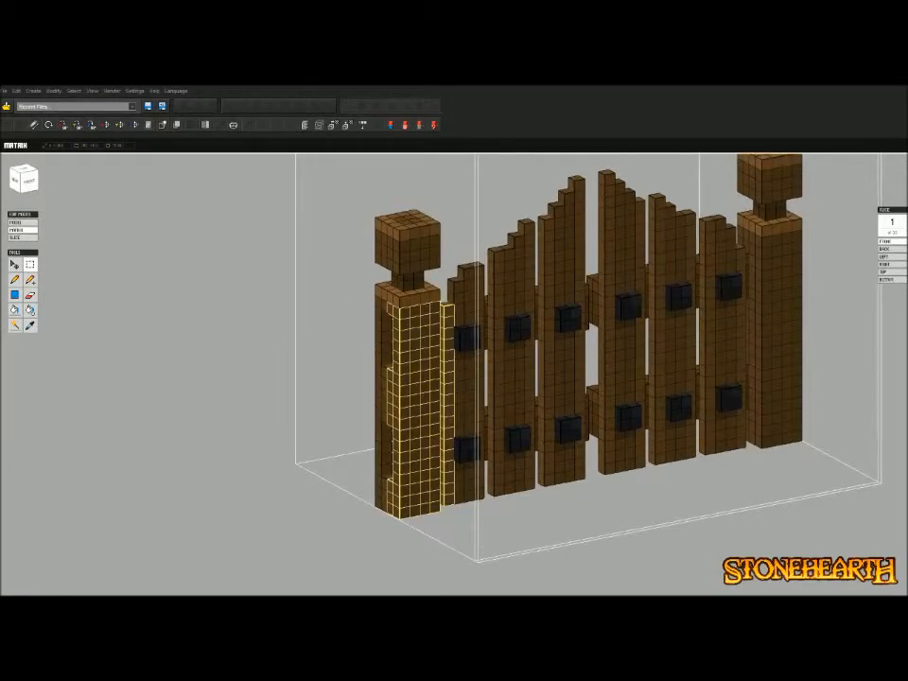
{"action": "left_click_drag", "start_coordinate": [349, 304], "coordinate": [355, 341]}
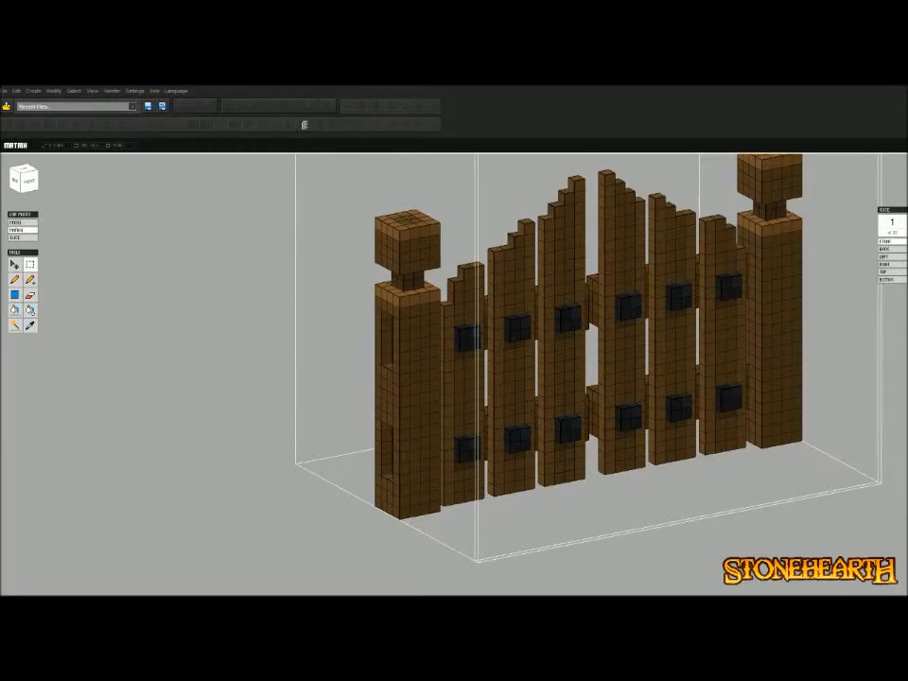
{"action": "right_click_drag", "start_coordinate": [397, 378], "coordinate": [357, 379]}
{"action": "left_click", "coordinate": [14, 280]}
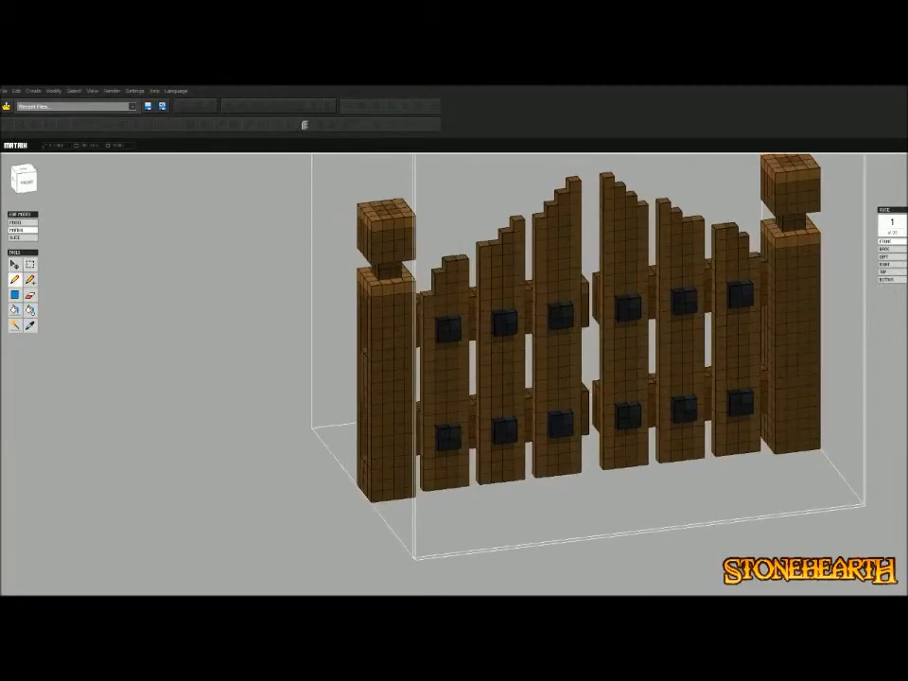
Inspect the whole gate in the model view from perspective and from above, checking its placement on the origin
{"action": "key", "text": "Tab"}
{"action": "right_click_drag", "start_coordinate": [397, 378], "coordinate": [804, 406]}
{"action": "right_click_drag", "start_coordinate": [747, 397], "coordinate": [785, 405]}
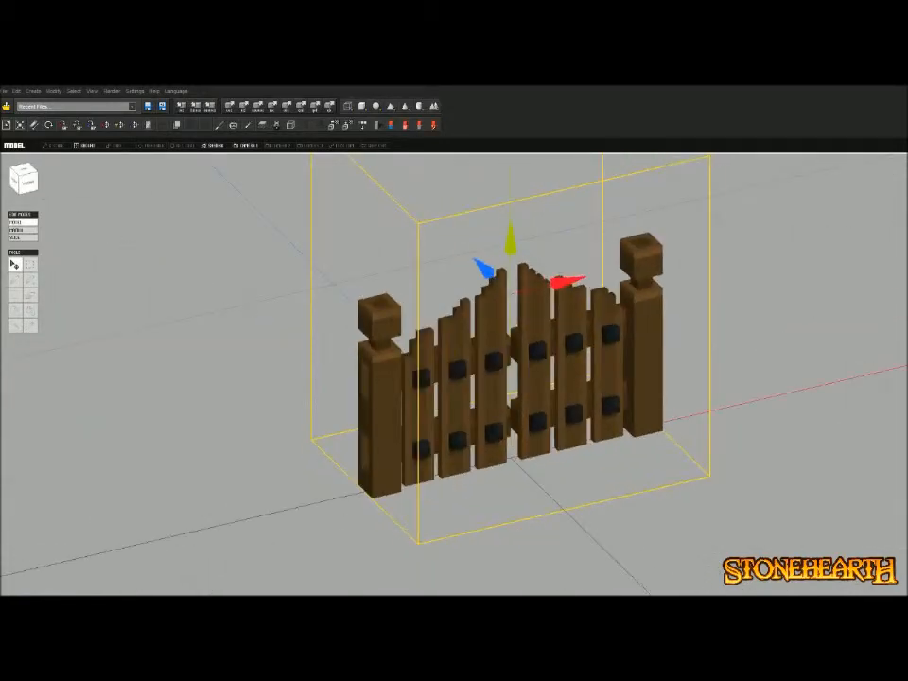
{"action": "scroll", "coordinate": [510, 378], "scroll_direction": "down", "scroll_amount": 6}
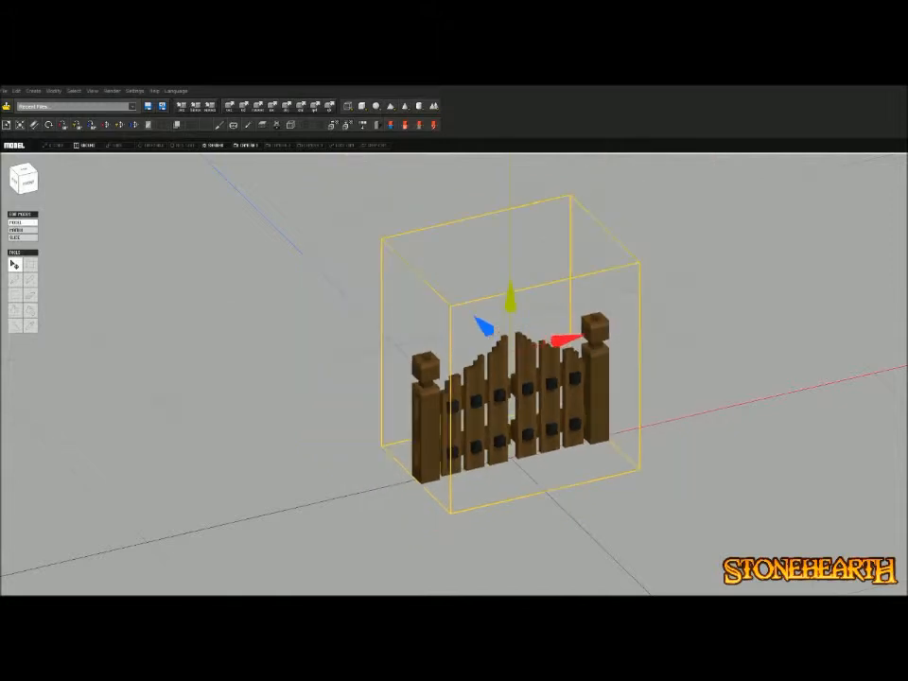
{"action": "right_click_drag", "start_coordinate": [510, 378], "coordinate": [667, 480]}
{"action": "left_click", "coordinate": [23, 174]}
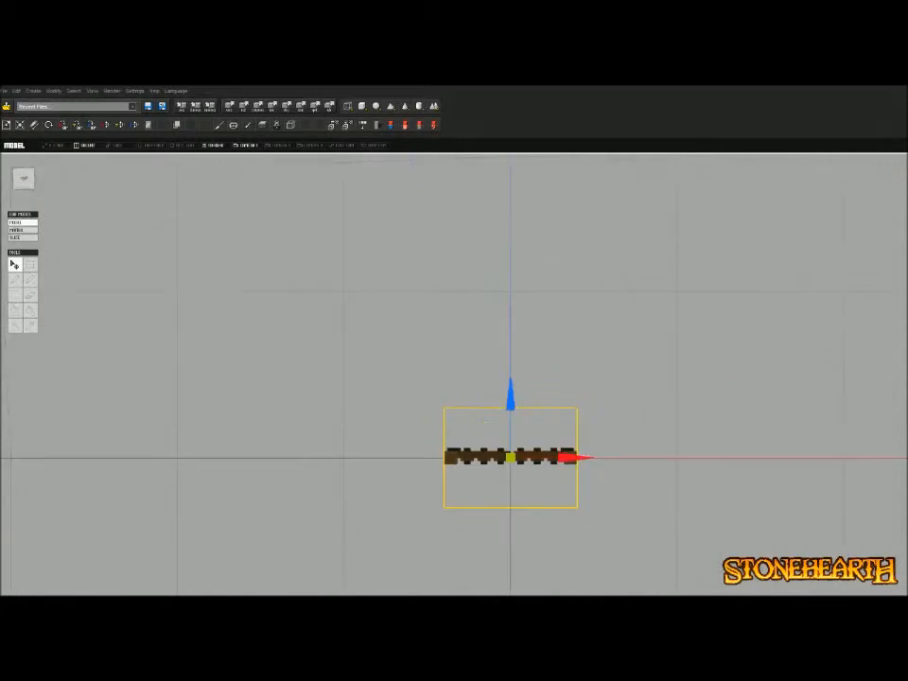
{"action": "scroll", "coordinate": [511, 416], "scroll_direction": "up", "scroll_amount": 6}
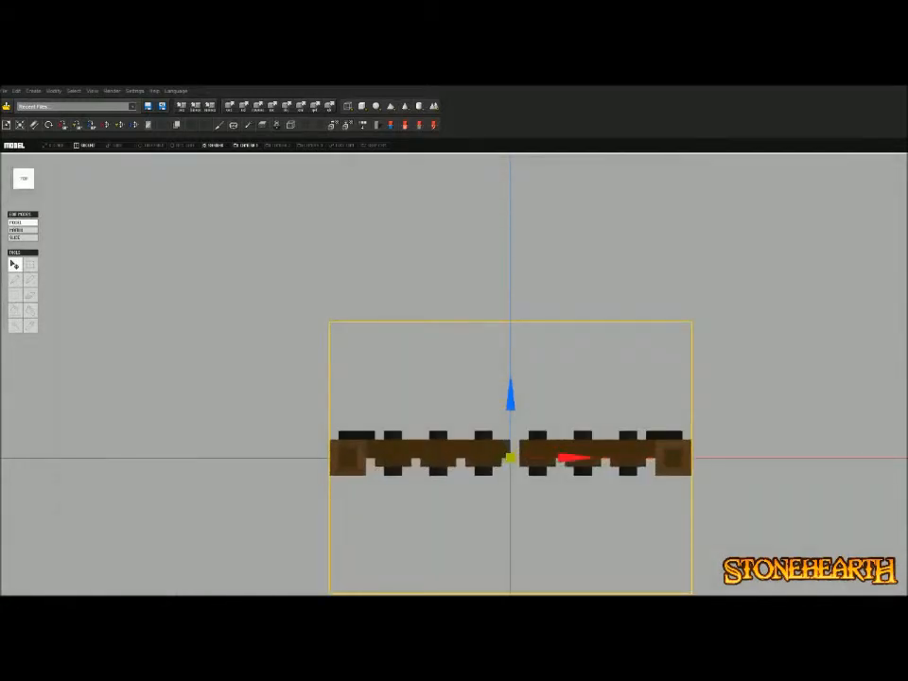
{"action": "right_click_drag", "start_coordinate": [510, 416], "coordinate": [454, 321]}
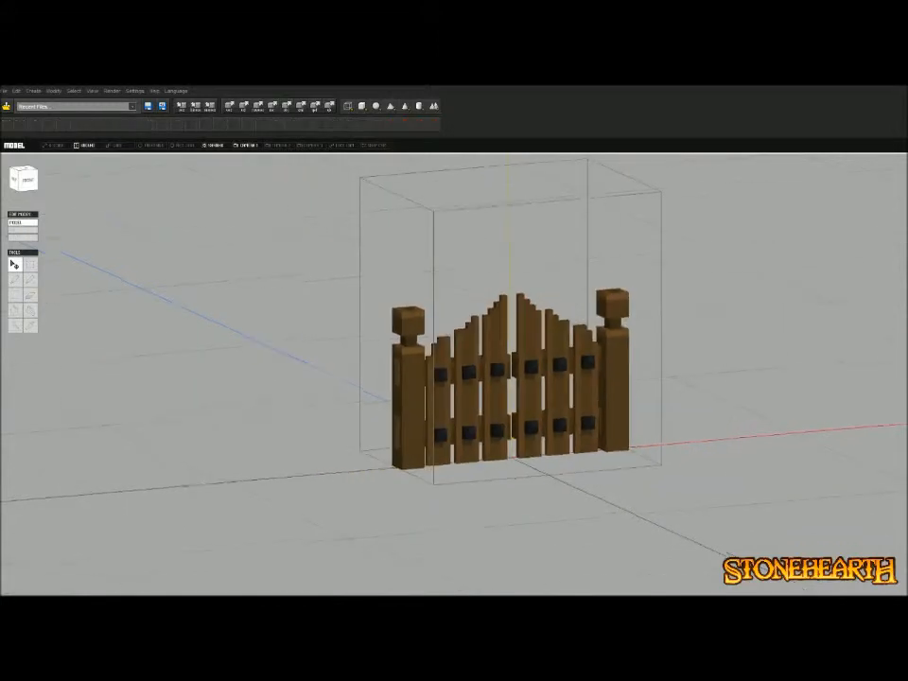
{"action": "right_click_drag", "start_coordinate": [454, 379], "coordinate": [510, 398]}
Place a duplicate of the whole gate and move it along the red X axis, well clear of the original
{"action": "key", "text": "Tab"}
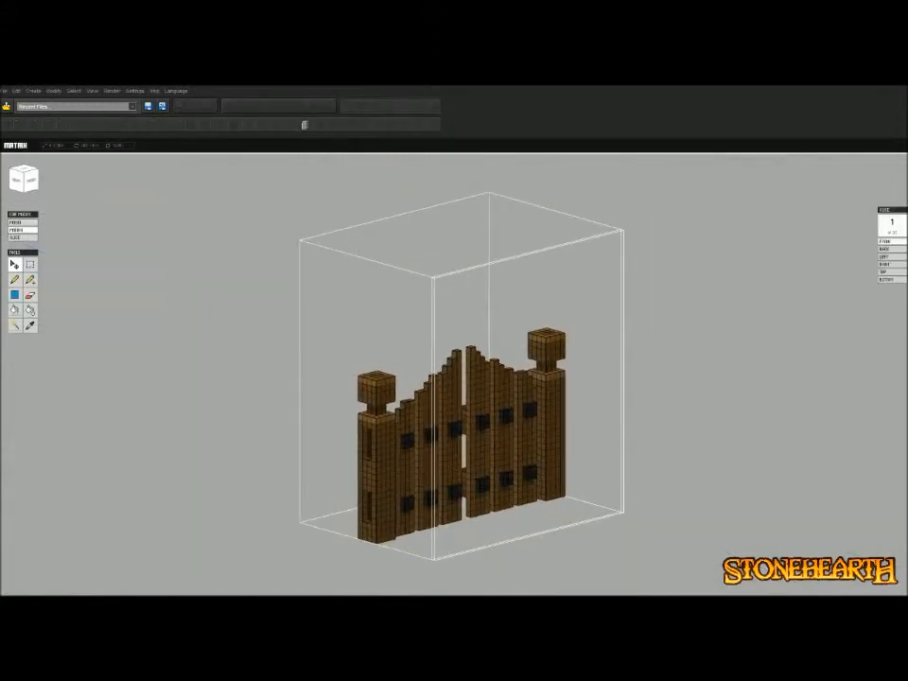
{"action": "key", "text": "Tab"}
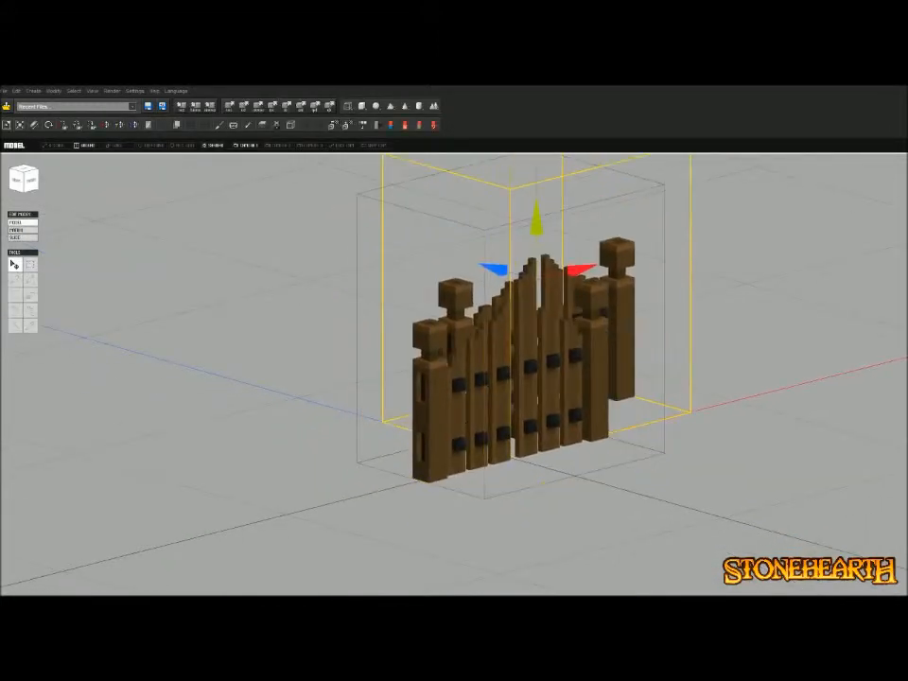
{"action": "left_click_drag", "start_coordinate": [582, 270], "coordinate": [882, 194]}
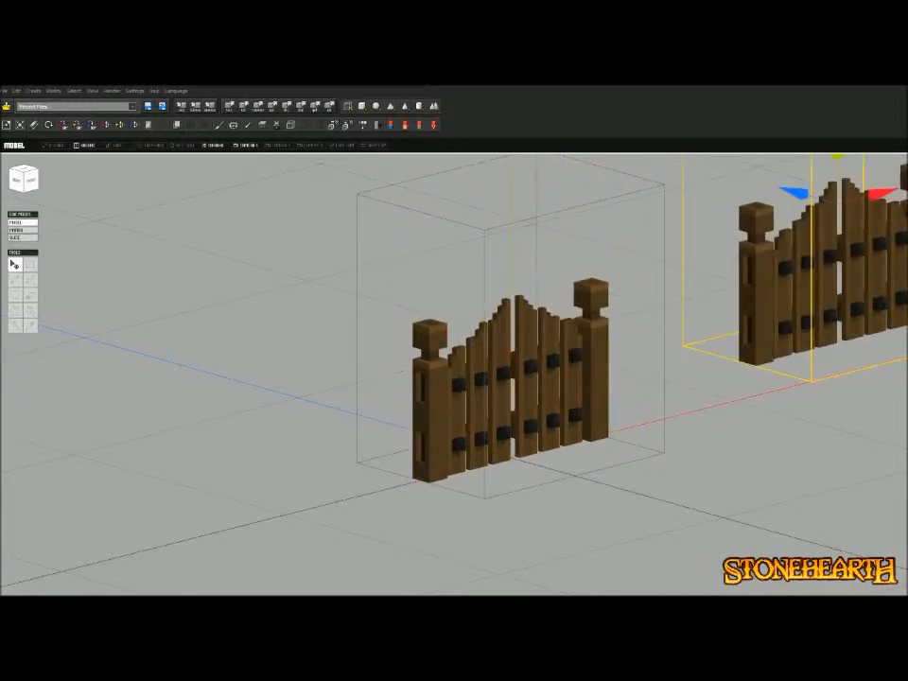
In a gate copy near the origin, remove all pickets and rails between the end posts, leaving only the two posts
{"action": "key", "text": "Tab"}
{"action": "key", "text": "Tab"}
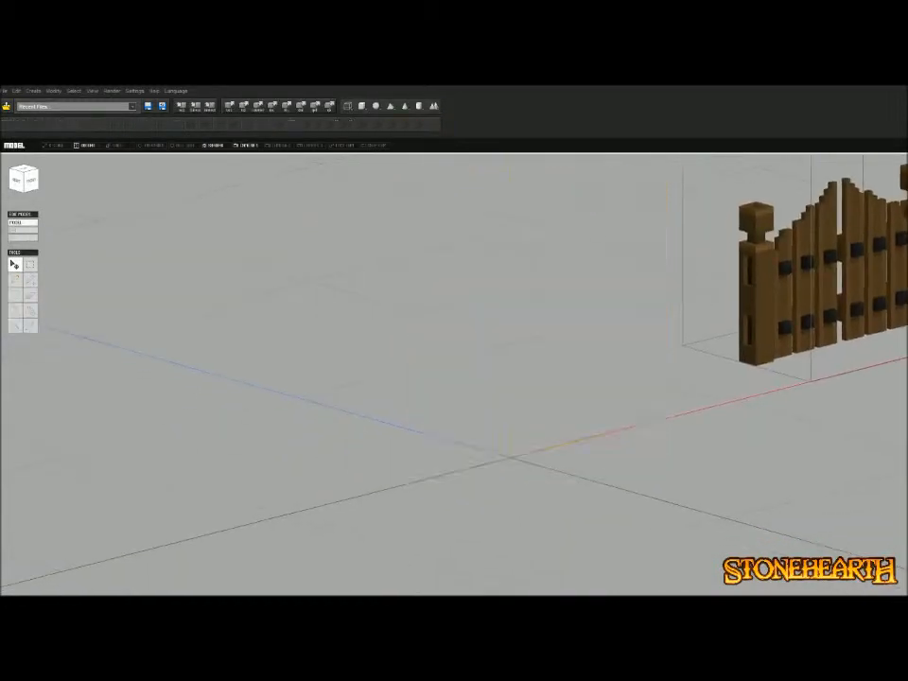
{"action": "key", "text": "Tab"}
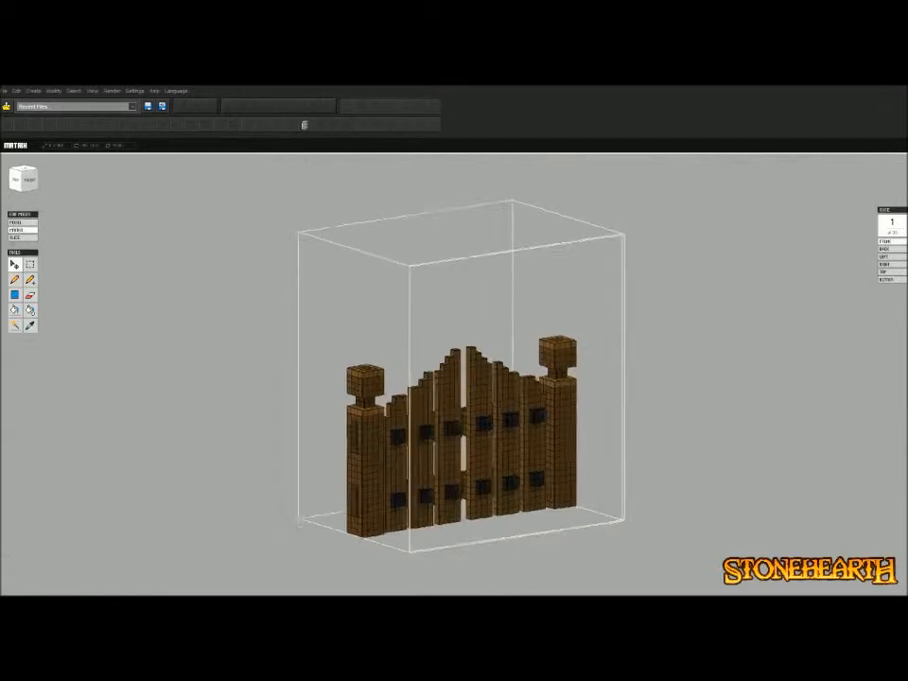
{"action": "key", "text": "m"}
{"action": "left_click_drag", "start_coordinate": [560, 341], "coordinate": [356, 561]}
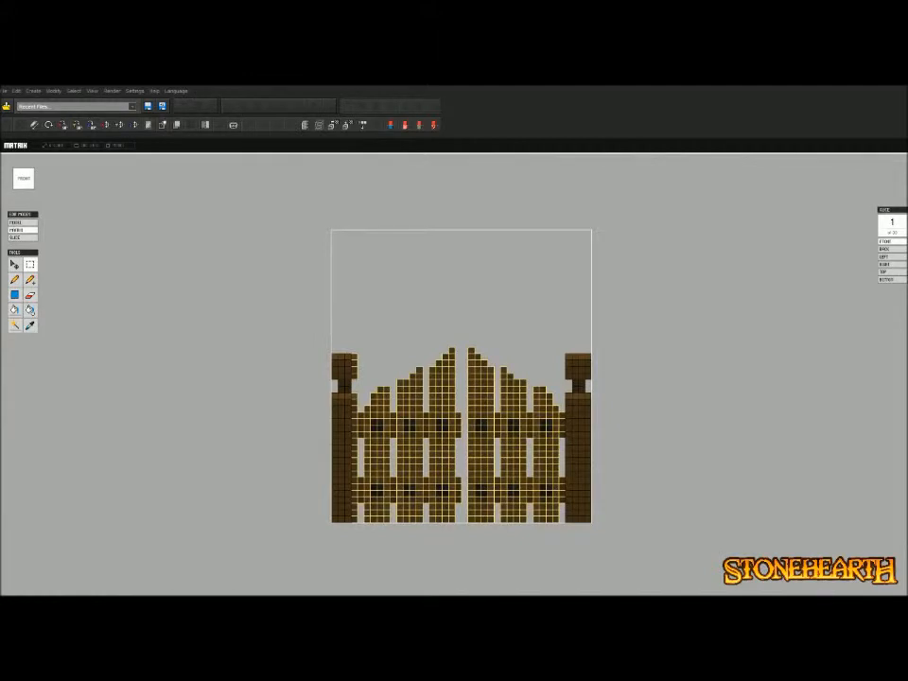
{"action": "left_click_drag", "start_coordinate": [562, 523], "coordinate": [362, 282]}
{"action": "key", "text": "ctrl+x"}
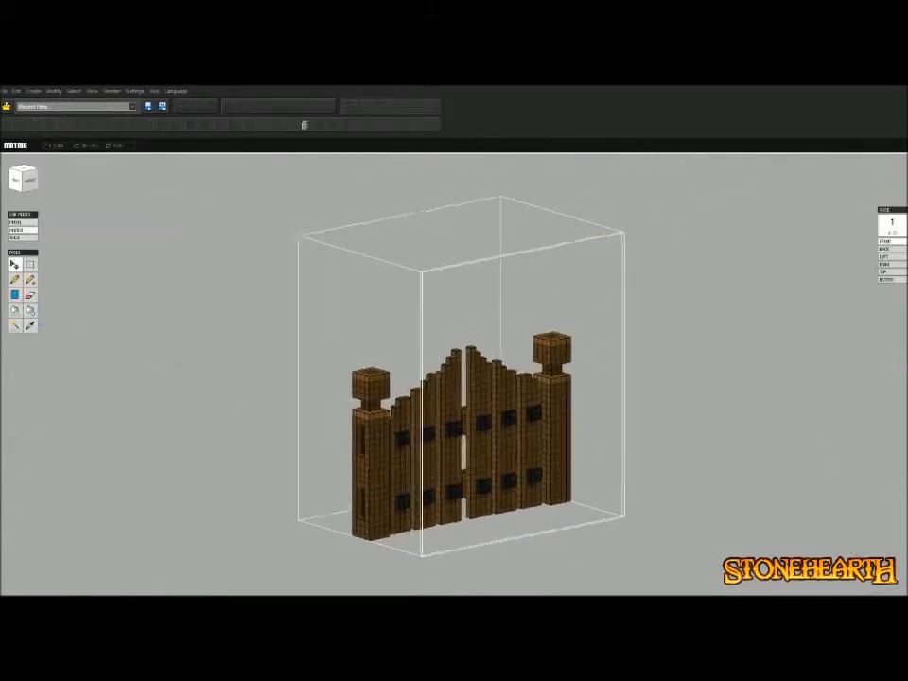
In another gate copy, delete the left post and the entire right half, leaving only the left door leaf
{"action": "key", "text": "1"}
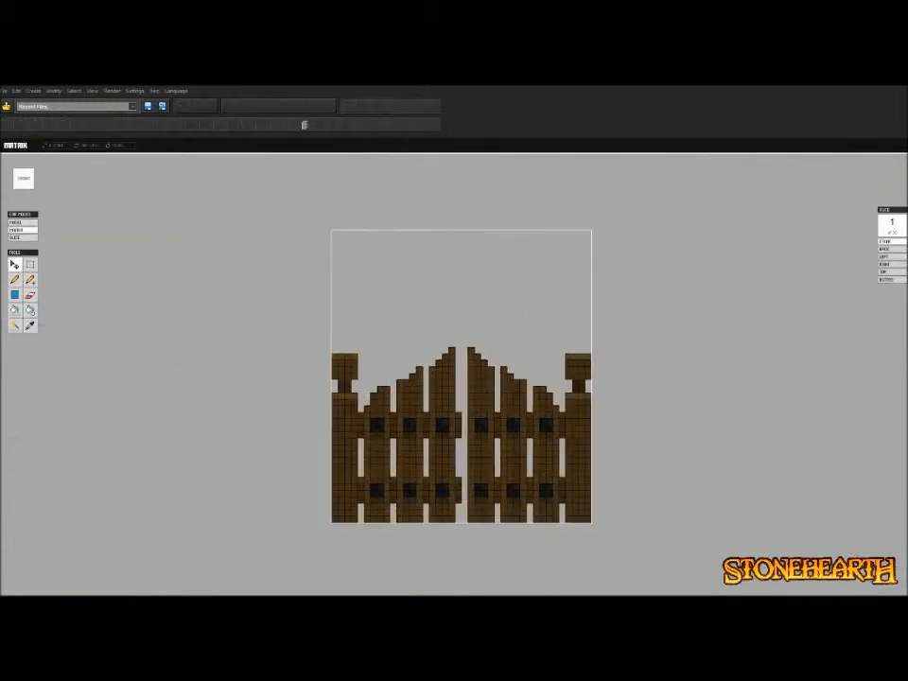
{"action": "key", "text": "m"}
{"action": "left_click_drag", "start_coordinate": [360, 346], "coordinate": [188, 587]}
{"action": "left_click_drag", "start_coordinate": [300, 248], "coordinate": [354, 541]}
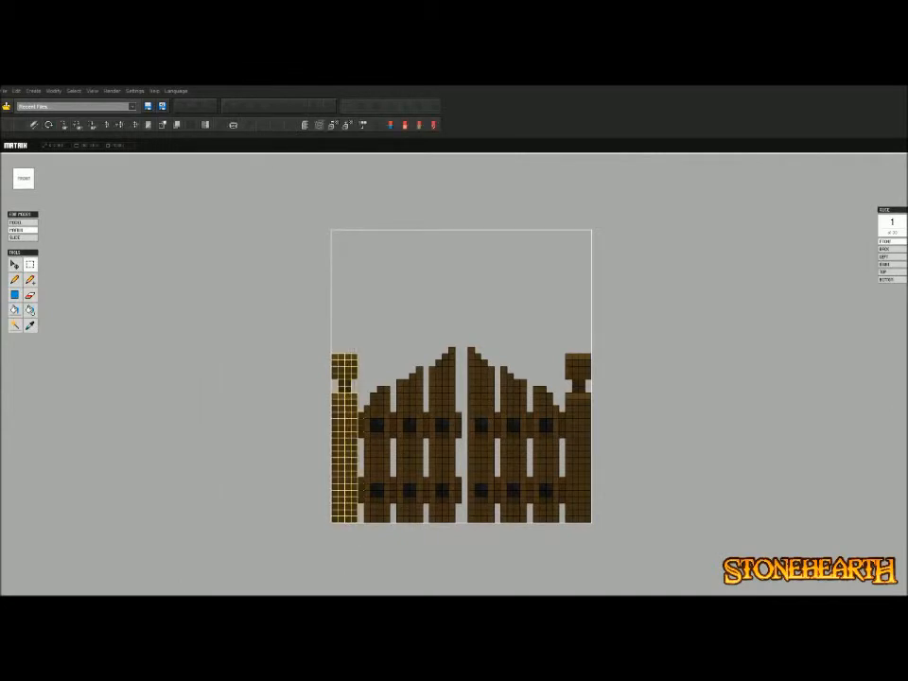
{"action": "key", "text": "Delete"}
{"action": "left_click_drag", "start_coordinate": [465, 333], "coordinate": [594, 525]}
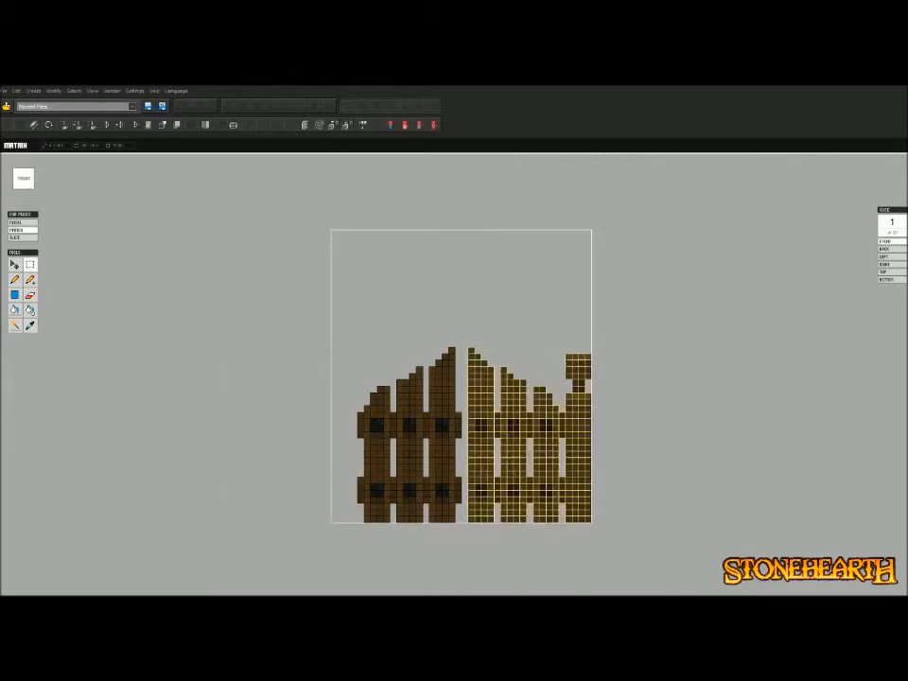
{"action": "key", "text": "Delete"}
Cut the spare full gate standing off to the side and paste it back over the separated gate parts
{"action": "key", "text": "Tab"}
{"action": "left_click", "coordinate": [823, 274]}
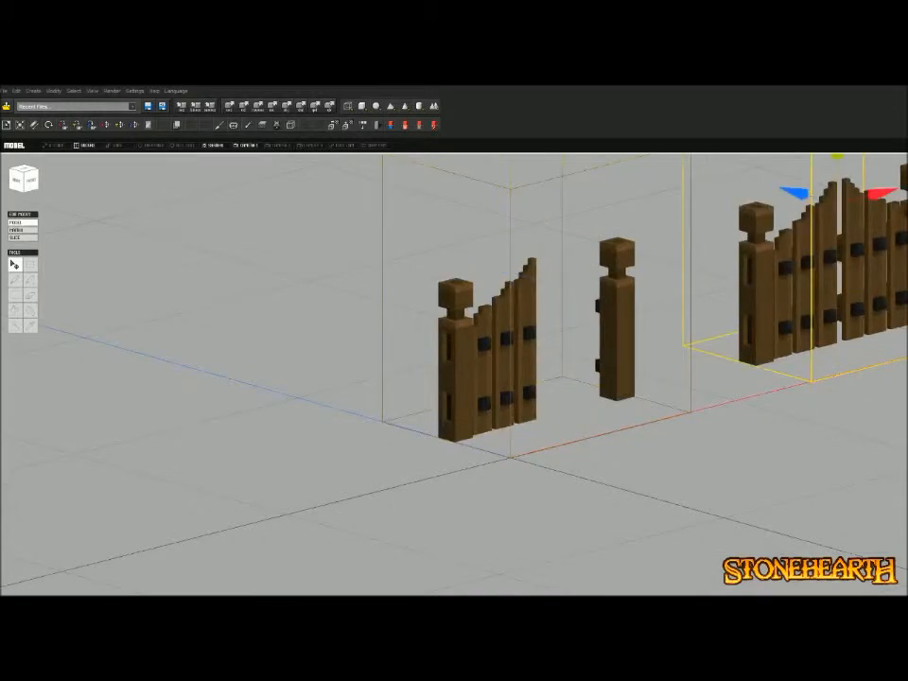
{"action": "key", "text": "ctrl+x"}
{"action": "key", "text": "ctrl+v"}
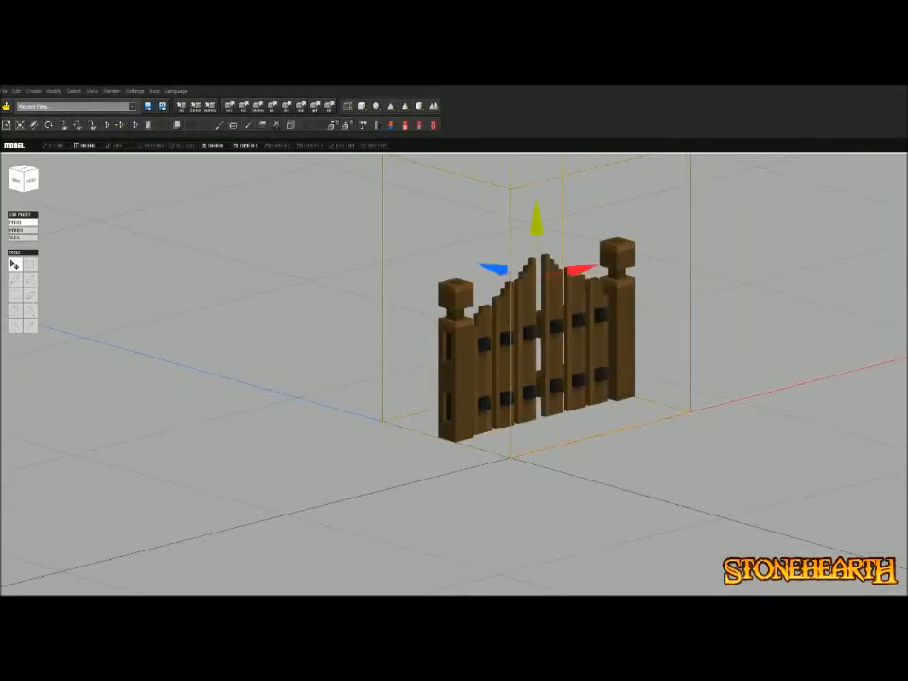
In the pasted gate, delete the right post and everything left of the centre gap, leaving only the right door leaf
{"action": "key", "text": "Tab"}
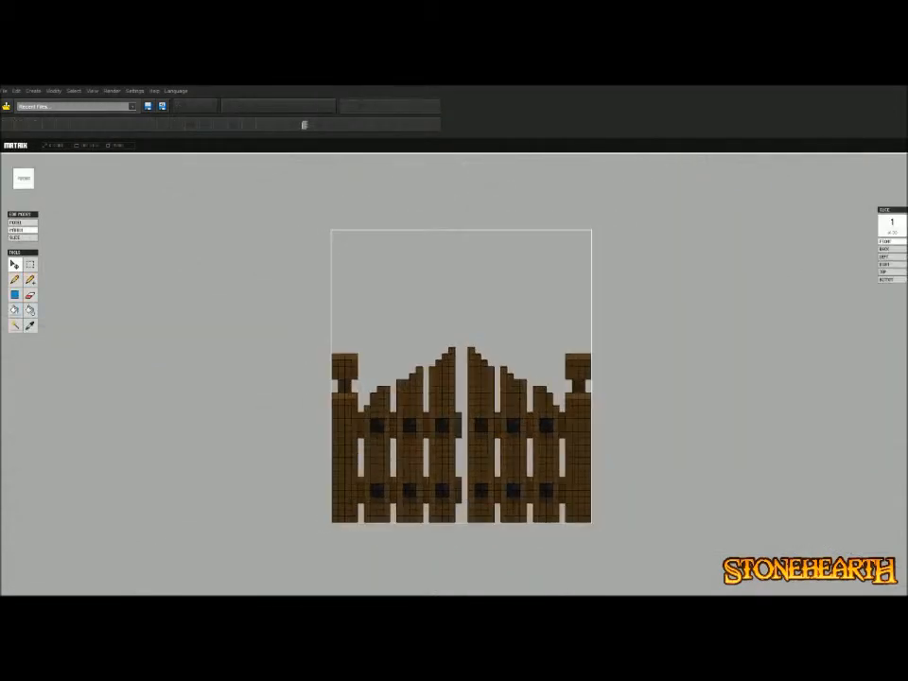
{"action": "key", "text": "m"}
{"action": "left_click_drag", "start_coordinate": [606, 219], "coordinate": [570, 587]}
{"action": "key", "text": "Delete"}
{"action": "left_click_drag", "start_coordinate": [210, 194], "coordinate": [463, 587]}
{"action": "key", "text": "Delete"}
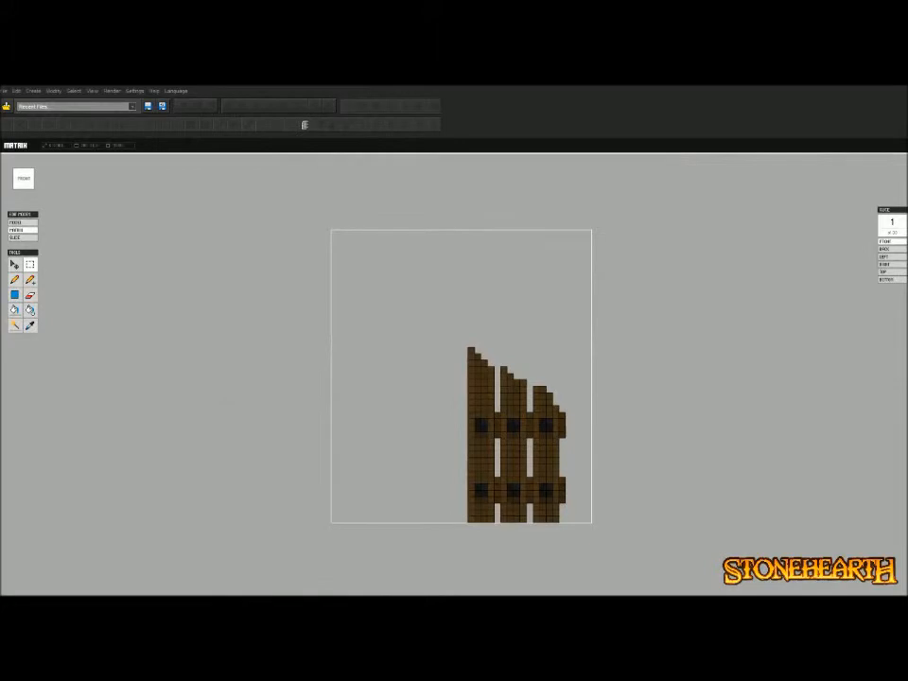
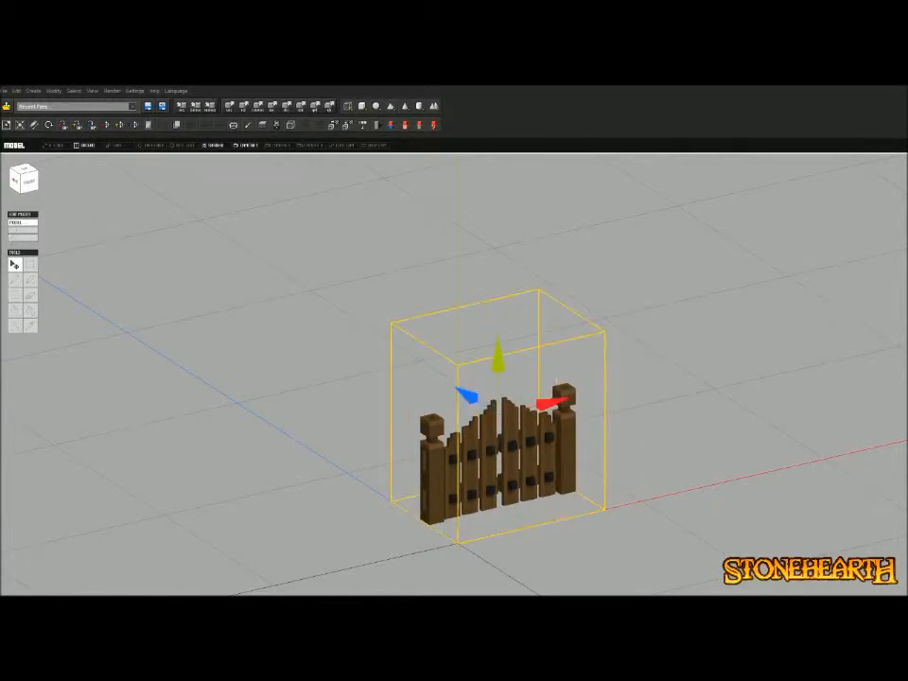
Centre the selected gate parts on the origin by moving them along the X and Z axes in the top view
{"action": "left_click", "coordinate": [24, 170]}
{"action": "left_click_drag", "start_coordinate": [605, 479], "coordinate": [522, 479]}
{"action": "left_click_drag", "start_coordinate": [457, 421], "coordinate": [457, 486]}
{"action": "right_click_drag", "start_coordinate": [457, 485], "coordinate": [511, 397]}
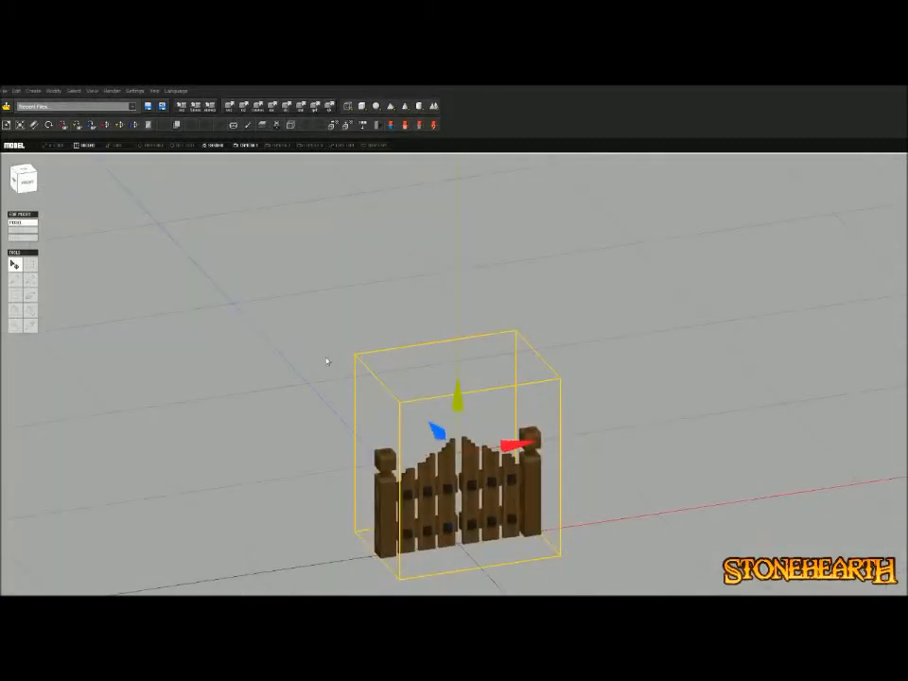
Save the model as picket_fence_gate in the picket_fence_gate folder under entities
{"action": "key", "text": "ctrl+s"}
{"action": "left_click", "coordinate": [673, 191]}
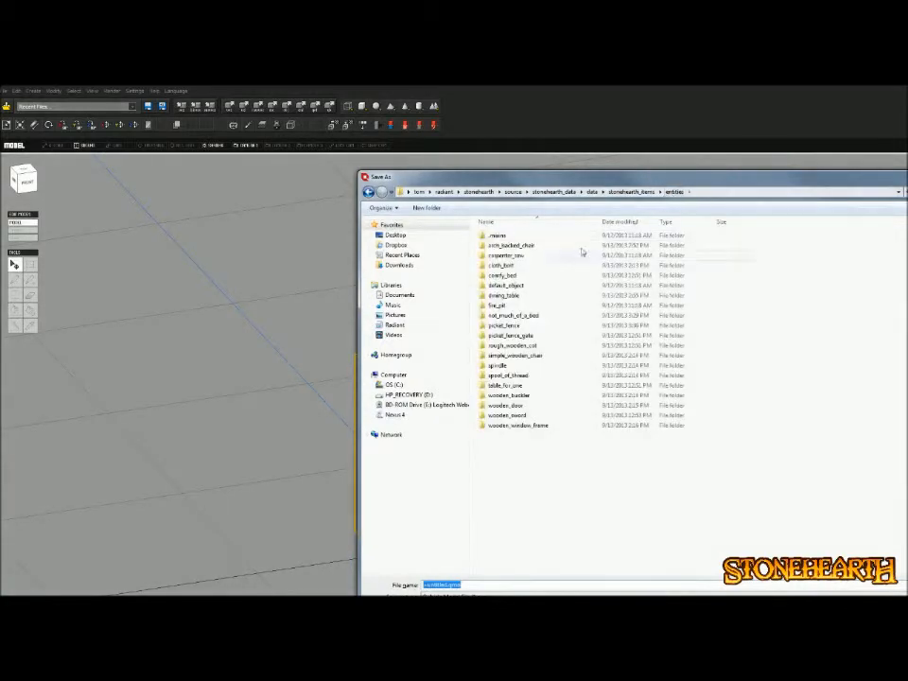
{"action": "double_click", "coordinate": [535, 337]}
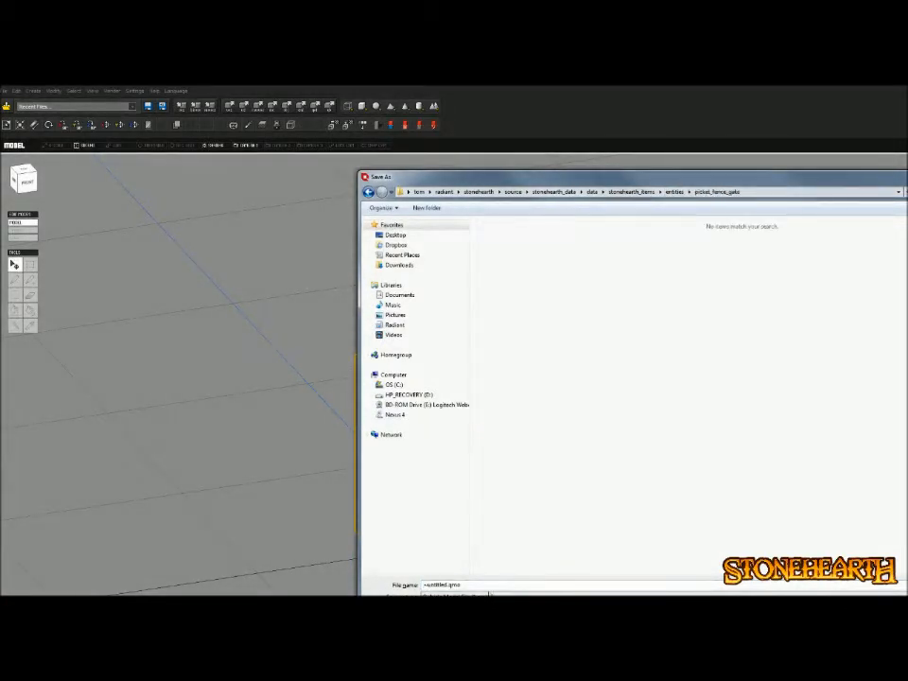
{"action": "left_click", "coordinate": [441, 584]}
{"action": "type", "text": "picket"}
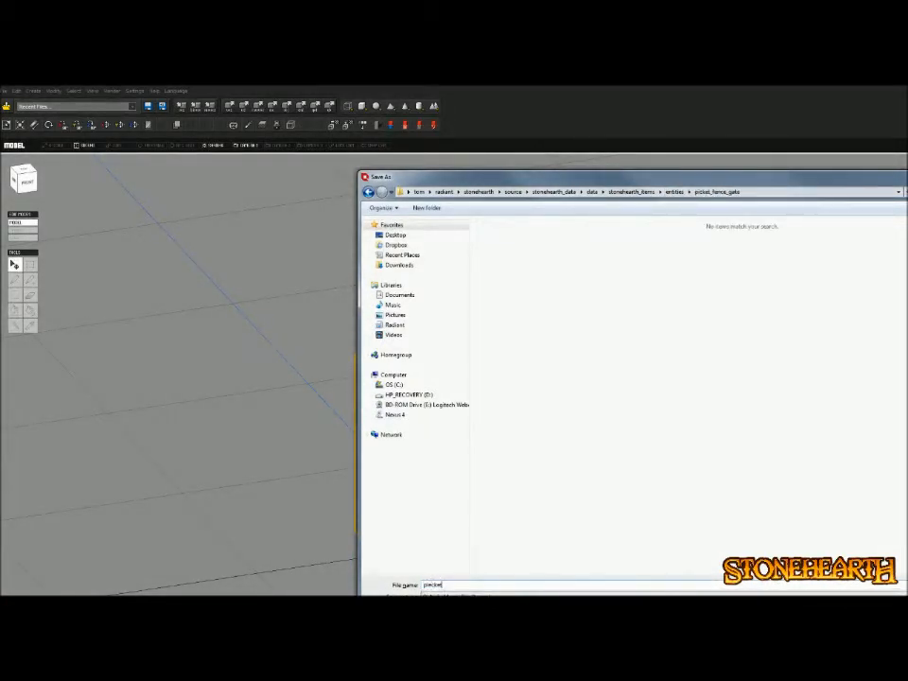
{"action": "key", "text": "BackSpace"}
{"action": "key", "text": "BackSpace"}
{"action": "type", "text": "cket_fence_gate"}
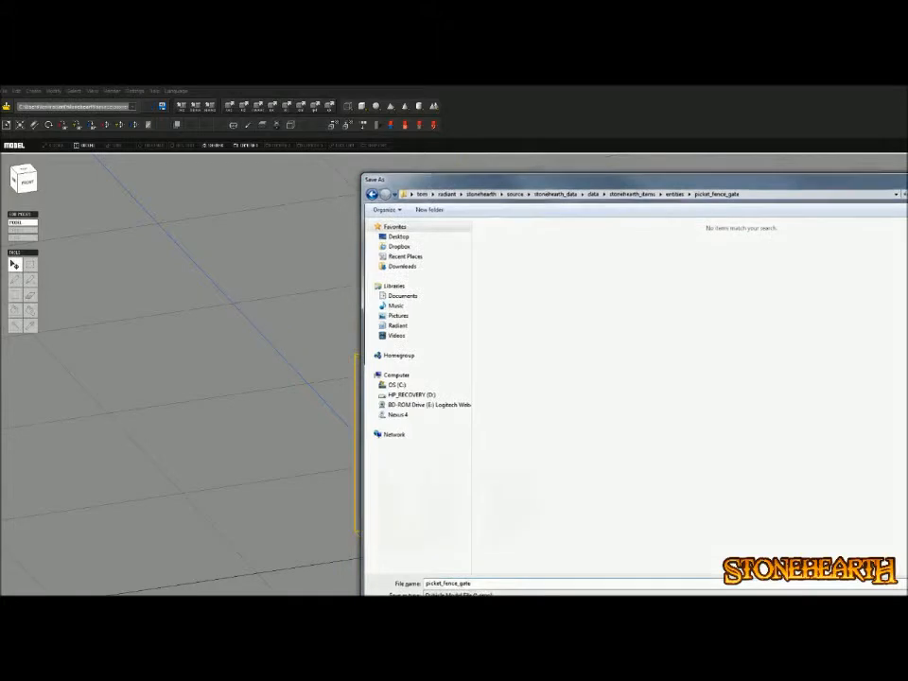
{"action": "key", "text": "Return"}
Export the whole gate model in Qubicle Binary format as picket_fence_gate into the picket_fence_gate folder under entities
{"action": "left_click", "coordinate": [5, 91]}
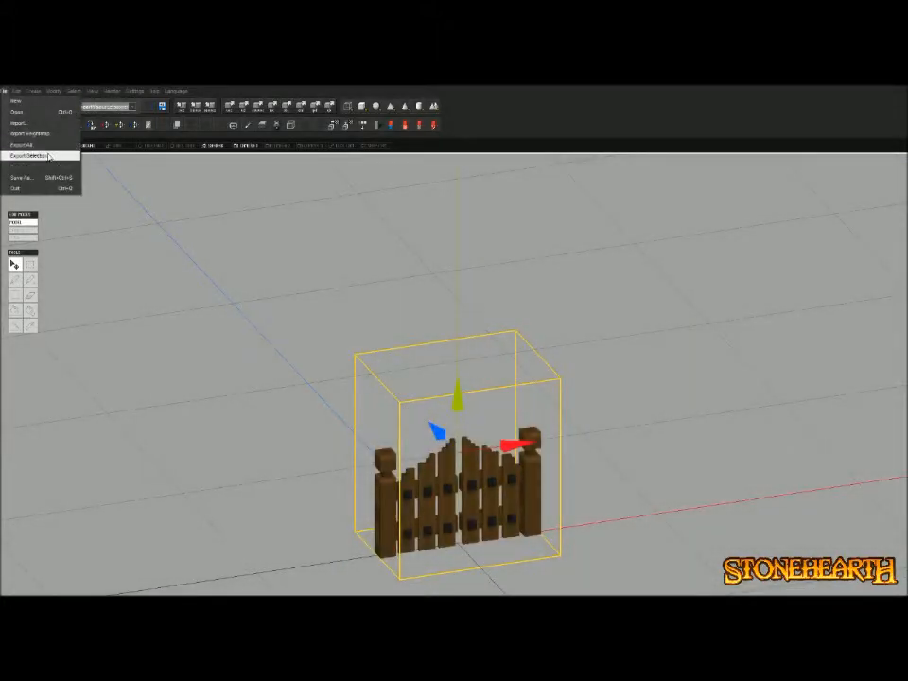
{"action": "left_click", "coordinate": [23, 145]}
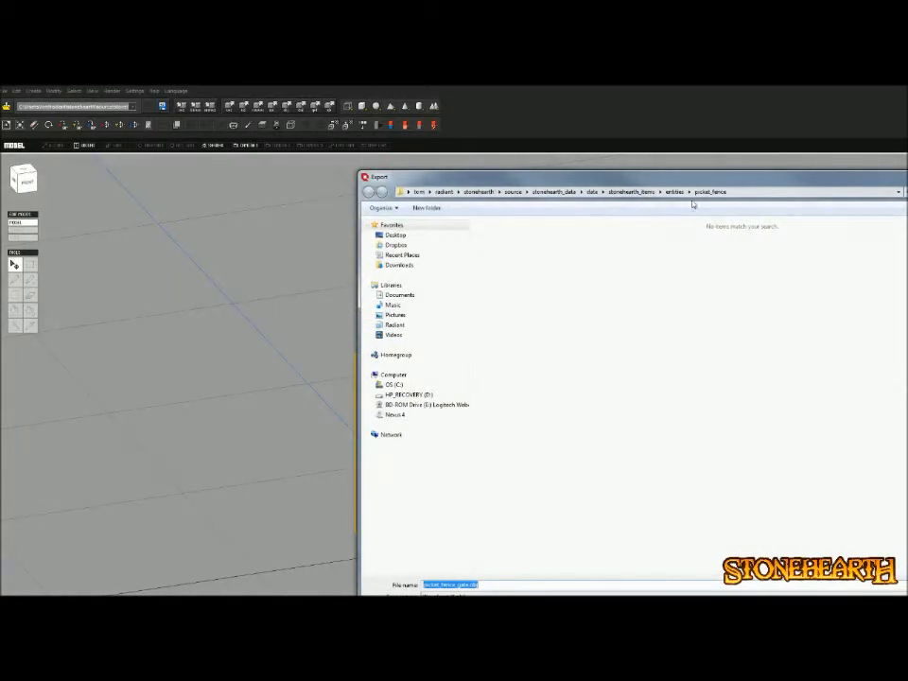
{"action": "left_click", "coordinate": [674, 191]}
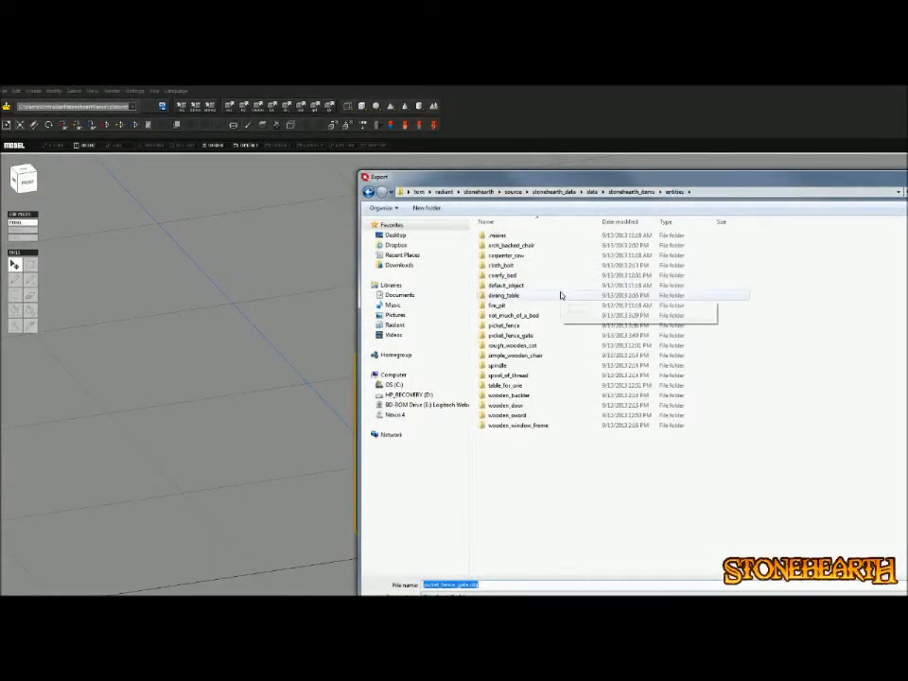
{"action": "double_click", "coordinate": [549, 334]}
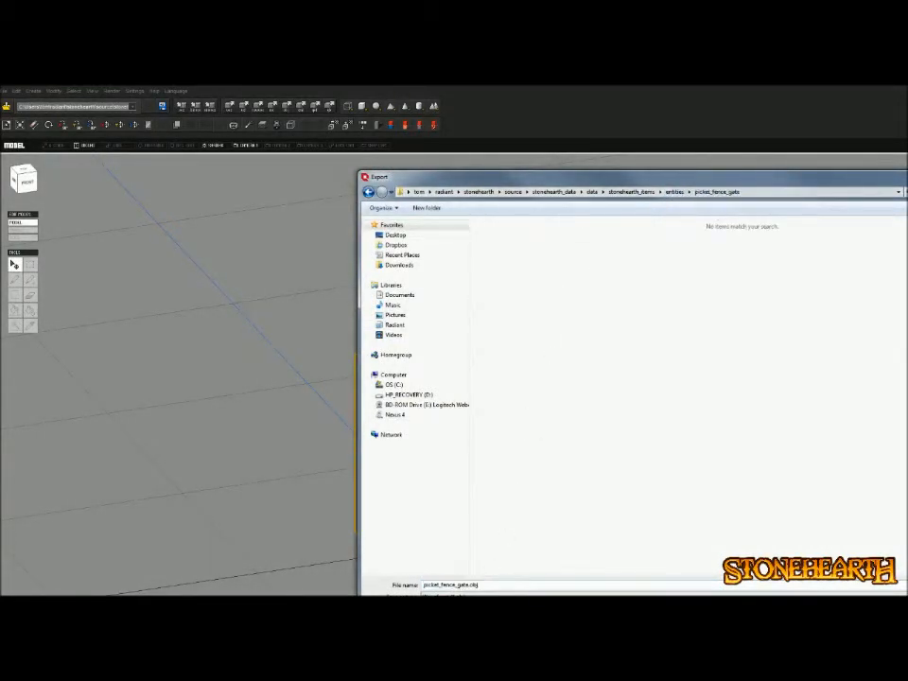
{"action": "left_click", "coordinate": [471, 585]}
{"action": "left_click", "coordinate": [470, 585]}
{"action": "key", "text": "shift+End"}
{"action": "key", "text": "BackSpace"}
{"action": "key", "text": "Return"}
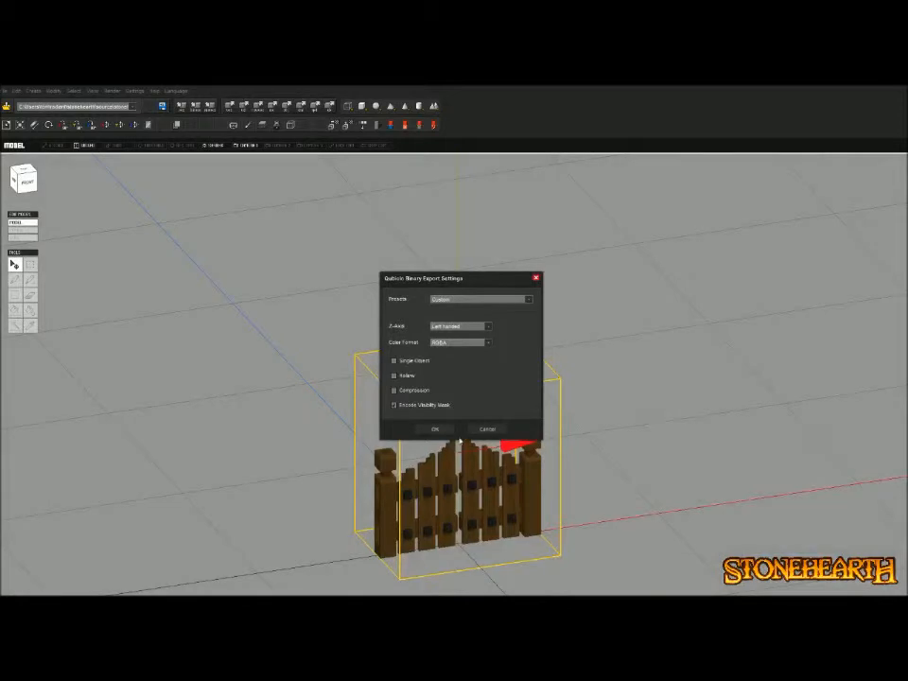
{"action": "key", "text": "Return"}
Open the carpenter02.qmo model from the craftsmen folder, discarding unsaved changes to the gate file
{"action": "key", "text": "ctrl+o"}
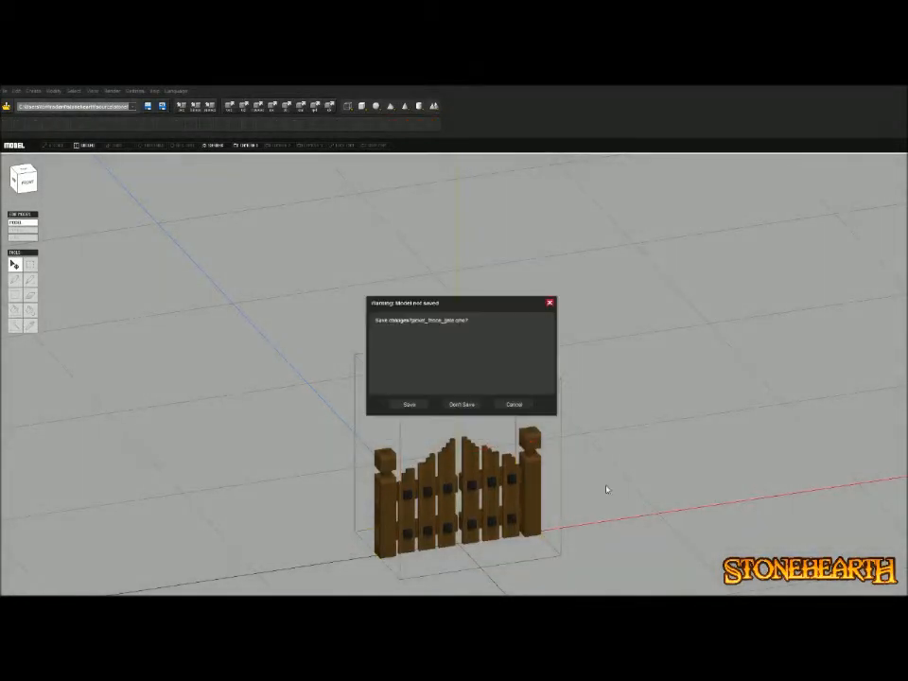
{"action": "left_click", "coordinate": [462, 401]}
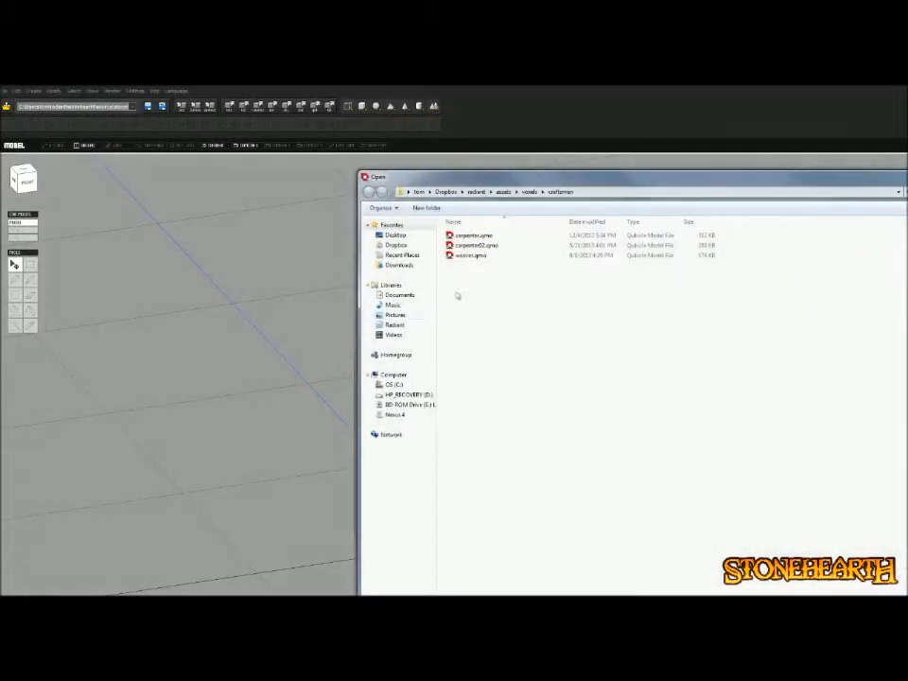
{"action": "double_click", "coordinate": [482, 246]}
{"action": "scroll", "coordinate": [437, 322], "scroll_direction": "up", "scroll_amount": 1}
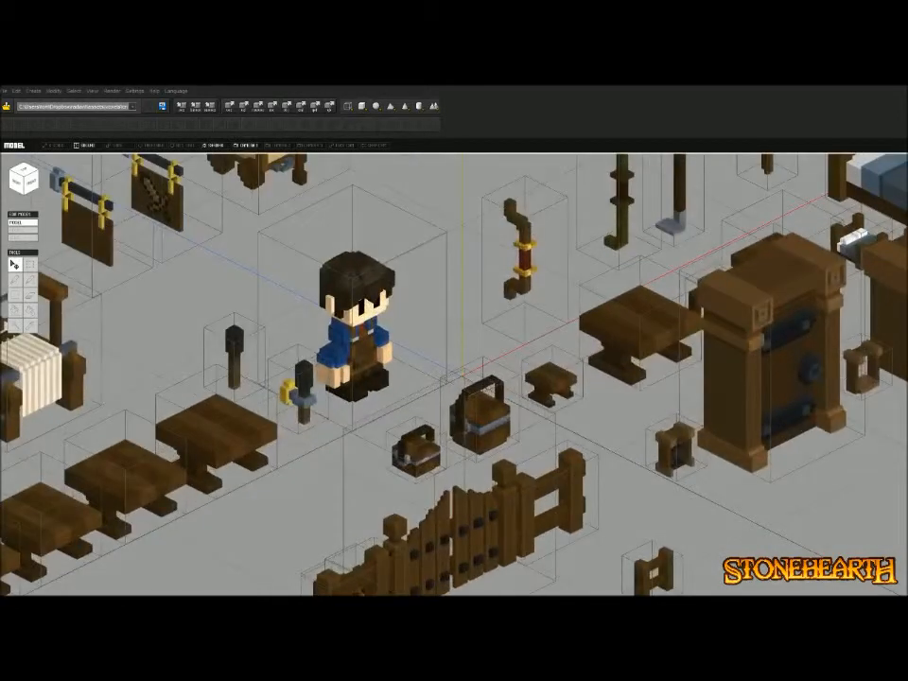
Copy the miniature gate standing in front of the full picket fence gate into a new model, discarding unsaved changes
{"action": "scroll", "coordinate": [437, 322], "scroll_direction": "down", "scroll_amount": 4}
{"action": "middle_click_drag", "start_coordinate": [454, 373], "coordinate": [532, 345]}
{"action": "middle_click_drag", "start_coordinate": [483, 283], "coordinate": [327, 381]}
{"action": "right_click_drag", "start_coordinate": [237, 246], "coordinate": [252, 313]}
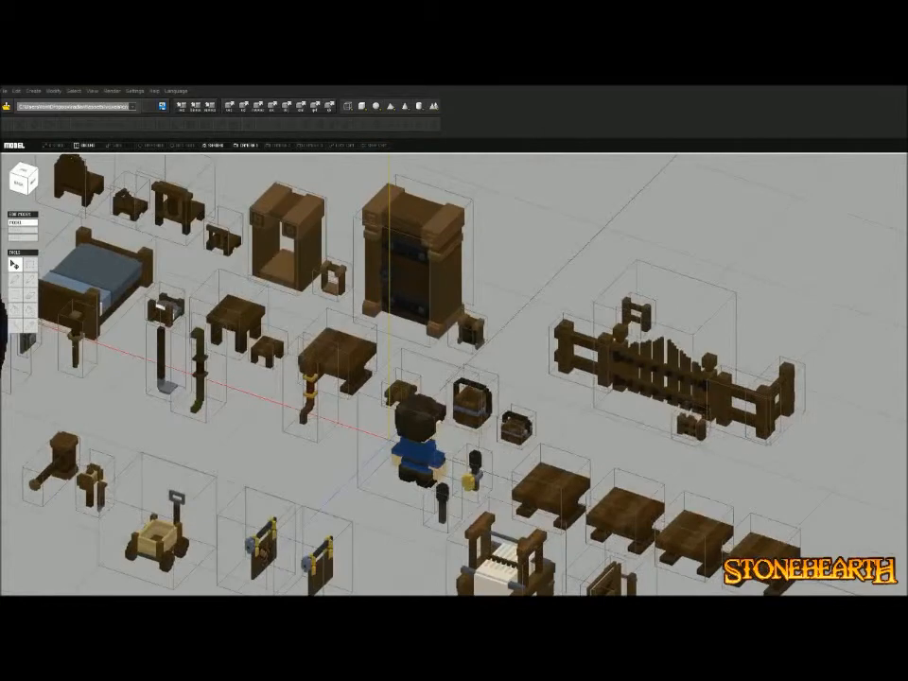
{"action": "left_click", "coordinate": [689, 427]}
{"action": "left_click", "coordinate": [5, 91]}
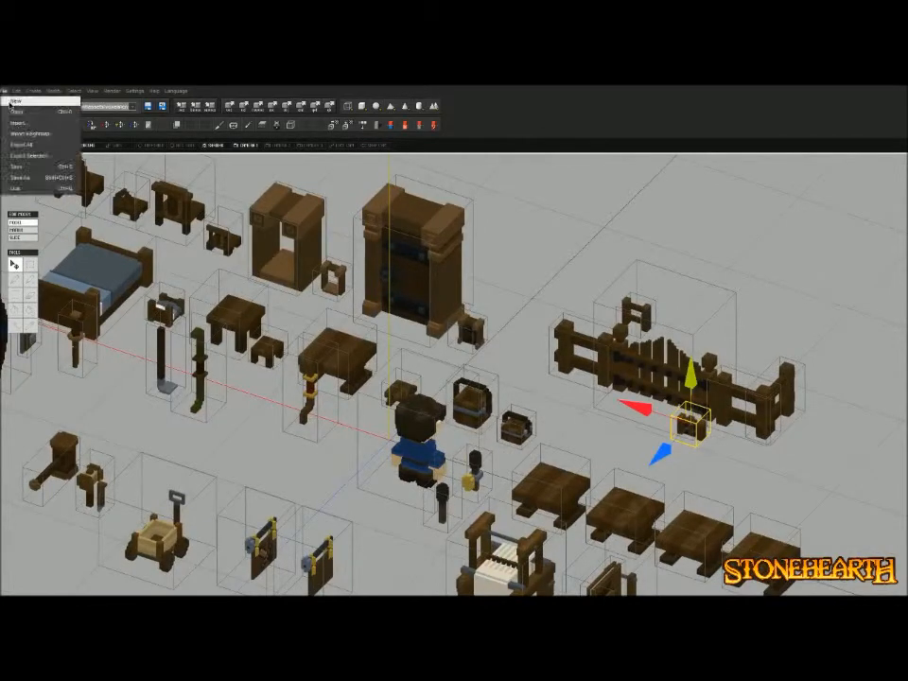
{"action": "left_click", "coordinate": [13, 100]}
{"action": "left_click", "coordinate": [463, 405]}
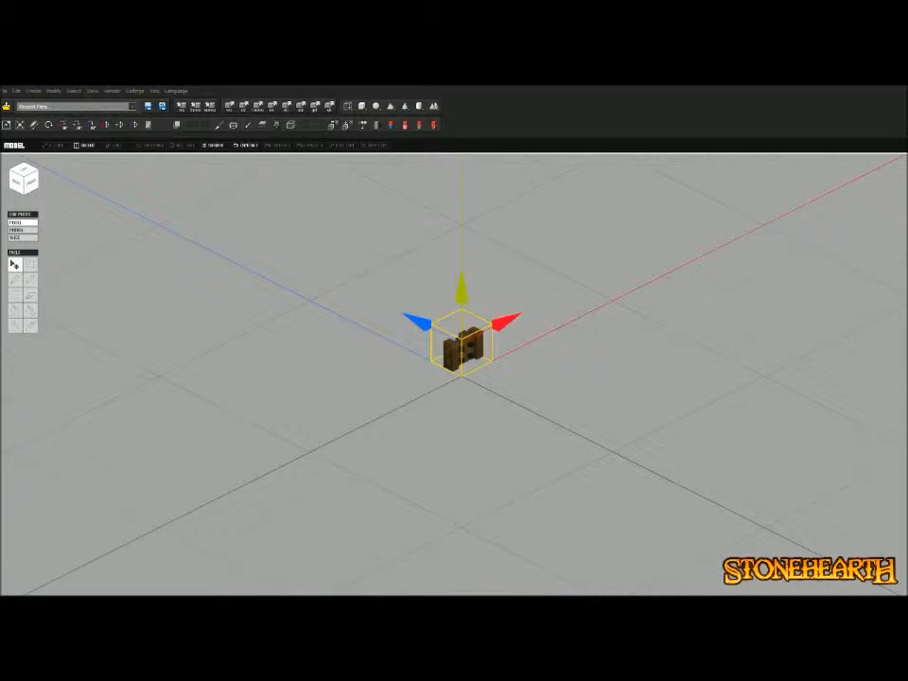
Centre the miniature gate on the origin by moving it along the X and Z axes in the front and right views
{"action": "scroll", "coordinate": [462, 375], "scroll_direction": "up", "scroll_amount": 4}
{"action": "right_click_drag", "start_coordinate": [462, 376], "coordinate": [364, 336]}
{"action": "left_click", "coordinate": [27, 180]}
{"action": "left_click_drag", "start_coordinate": [565, 336], "coordinate": [524, 336]}
{"action": "right_click_drag", "start_coordinate": [524, 336], "coordinate": [680, 377]}
{"action": "left_click_drag", "start_coordinate": [365, 356], "coordinate": [397, 349]}
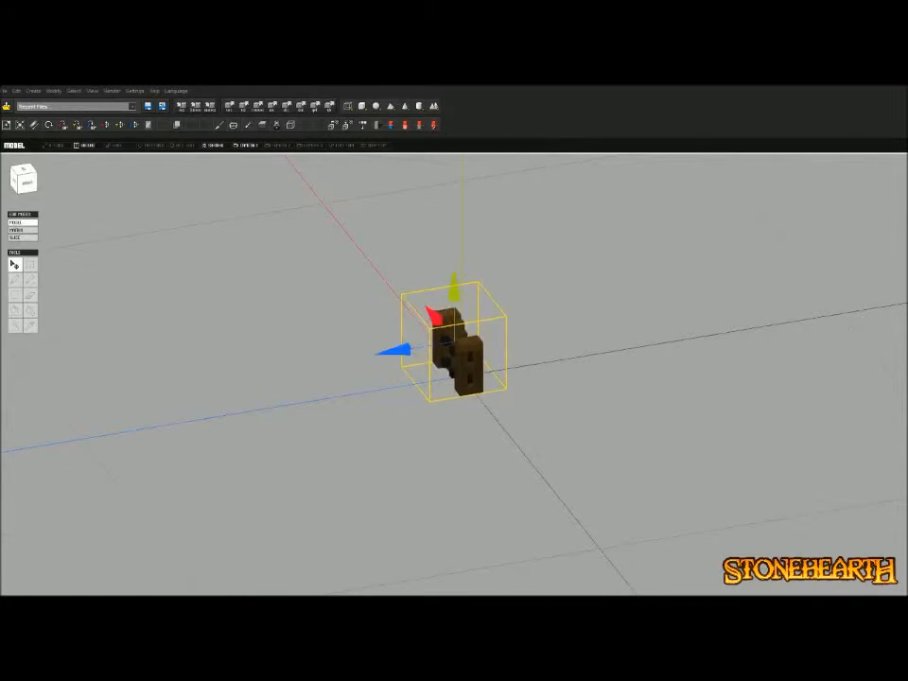
{"action": "left_click", "coordinate": [27, 182]}
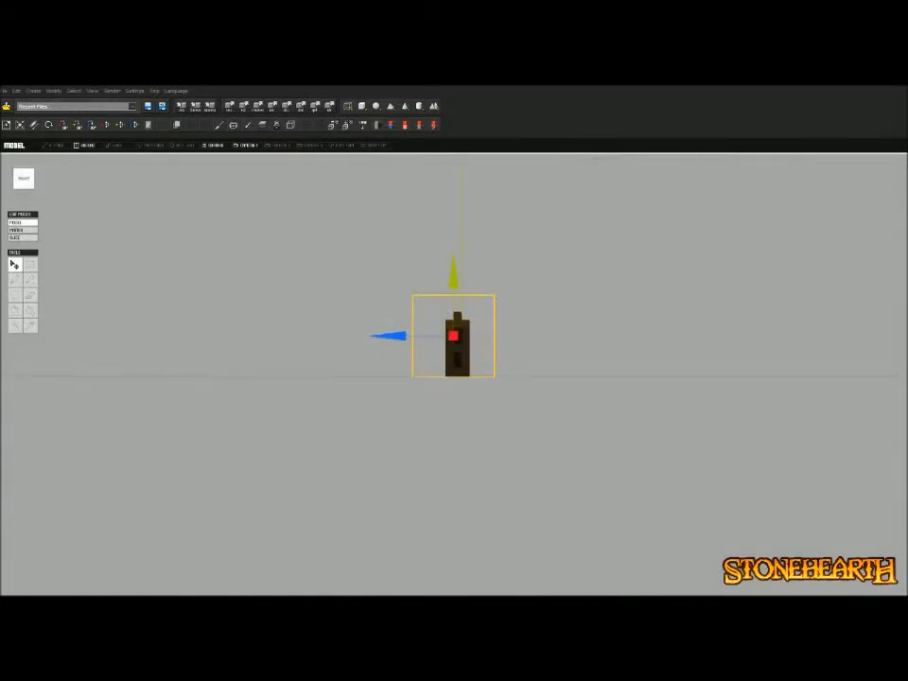
{"action": "left_click_drag", "start_coordinate": [386, 336], "coordinate": [393, 336]}
{"action": "left_click", "coordinate": [378, 397]}
{"action": "right_click_drag", "start_coordinate": [378, 397], "coordinate": [586, 426]}
{"action": "scroll", "coordinate": [454, 374], "scroll_direction": "down", "scroll_amount": 1}
{"action": "scroll", "coordinate": [462, 373], "scroll_direction": "down", "scroll_amount": 1}
Save the miniature gate as picket_fence_gate_icon.qmo in the picket_fence_gate folder
{"action": "left_click", "coordinate": [5, 90]}
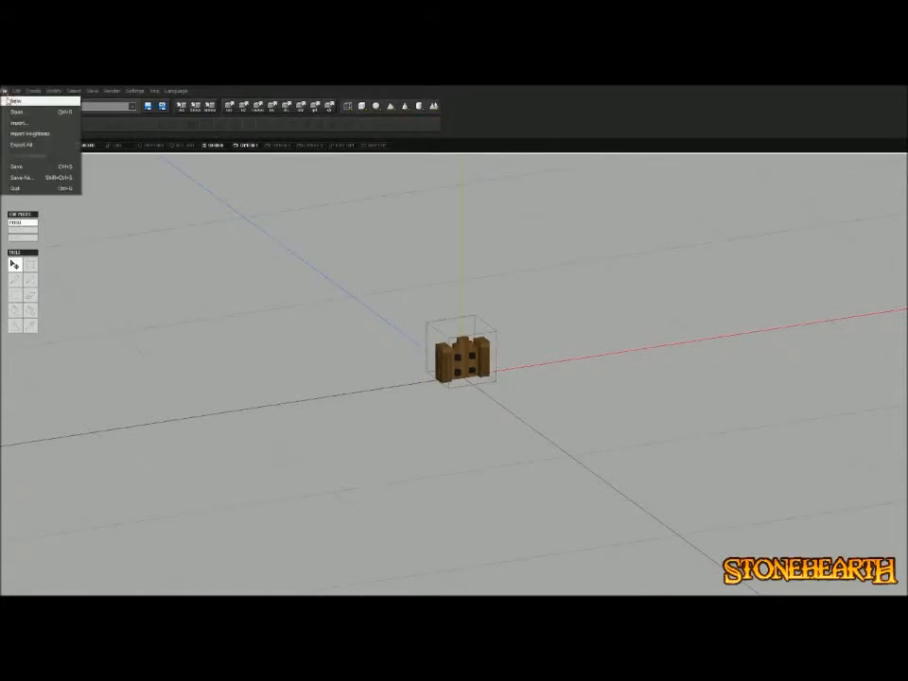
{"action": "left_click", "coordinate": [28, 175]}
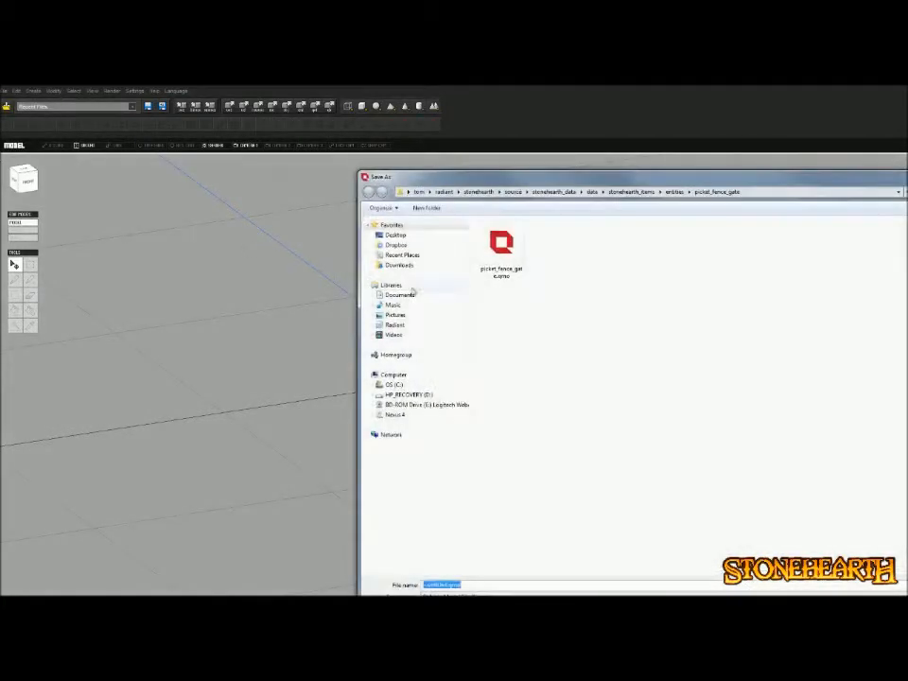
{"action": "left_click", "coordinate": [500, 248]}
{"action": "left_click", "coordinate": [470, 584]}
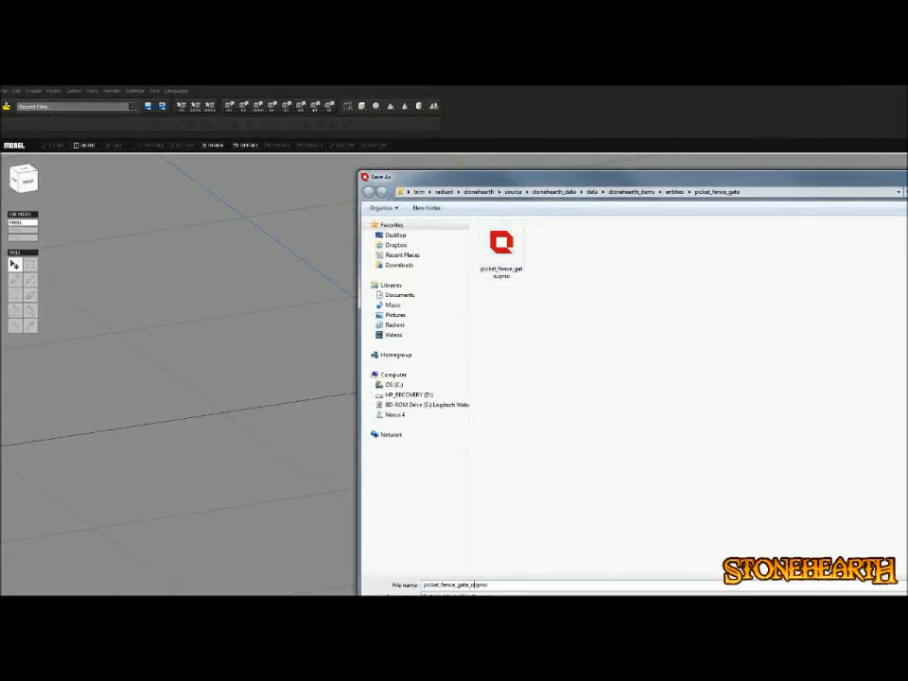
{"action": "key", "text": "Return"}
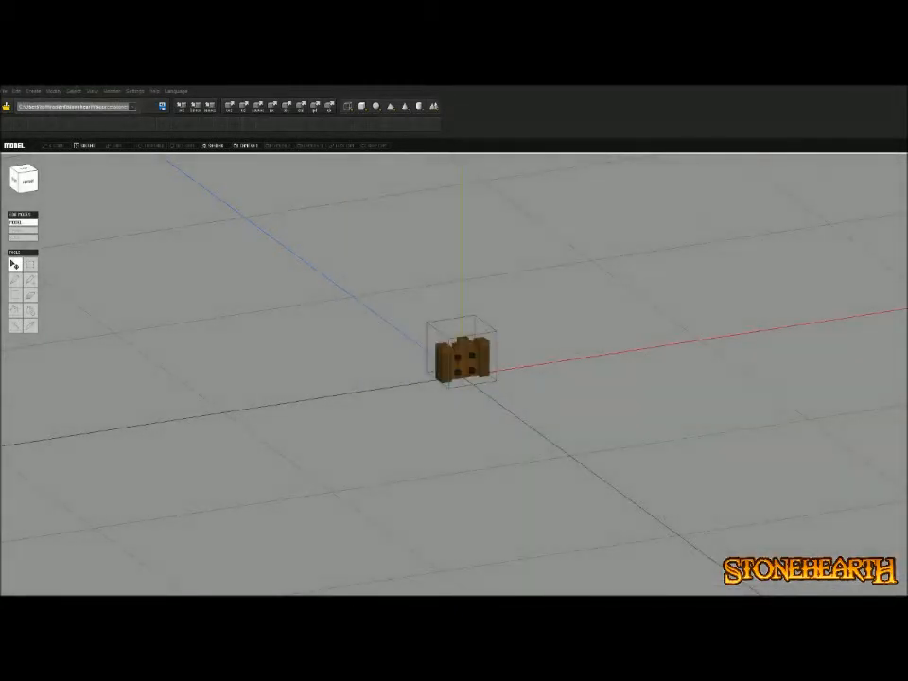
Export the miniature gate as picket_fence_gate_icon.qb in the picket_fence_gate folder, using left-handed Z-axis, RGBA colour and Encode Visibility Mask
{"action": "left_click", "coordinate": [8, 91]}
{"action": "left_click", "coordinate": [13, 144]}
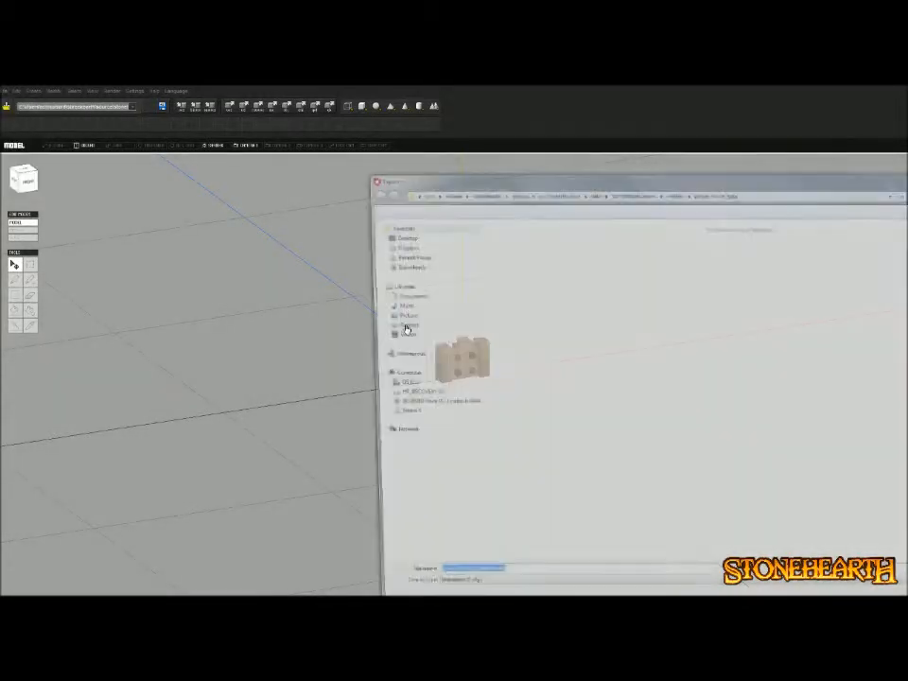
{"action": "left_click", "coordinate": [522, 595]}
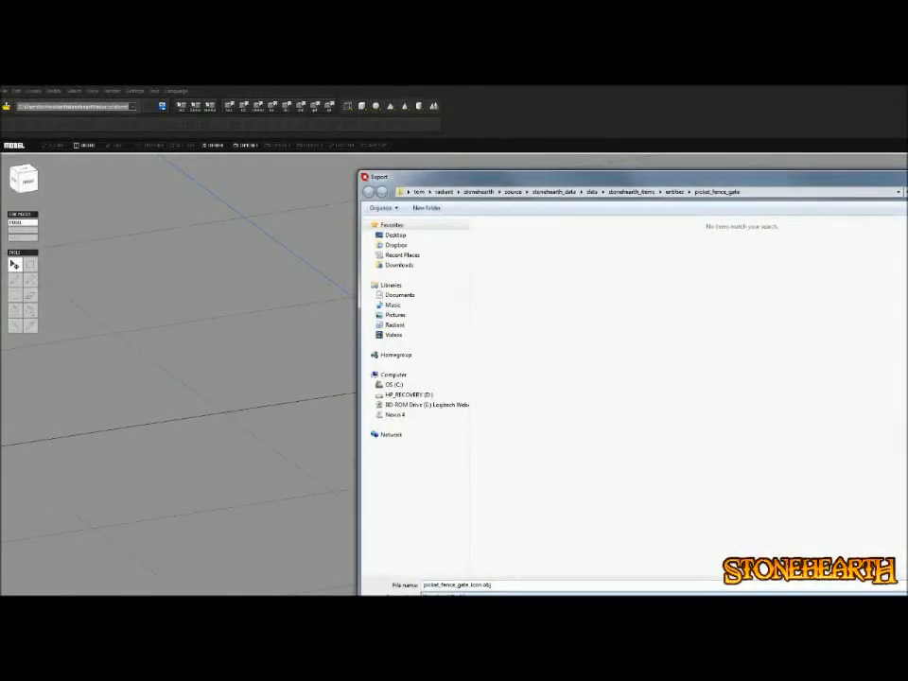
{"action": "left_click", "coordinate": [495, 248]}
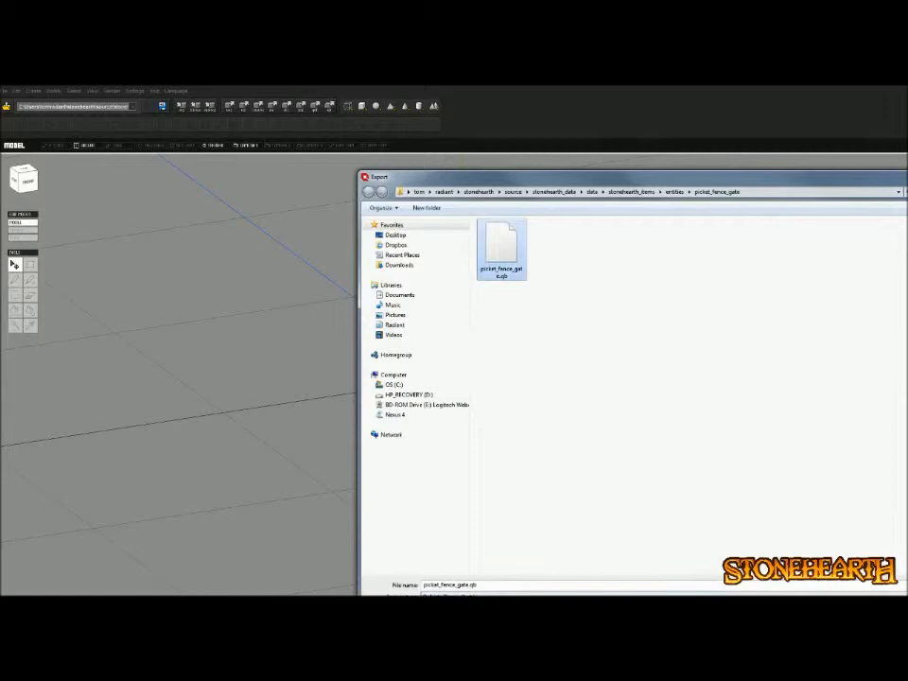
{"action": "left_click", "coordinate": [469, 585]}
{"action": "left_click", "coordinate": [469, 585]}
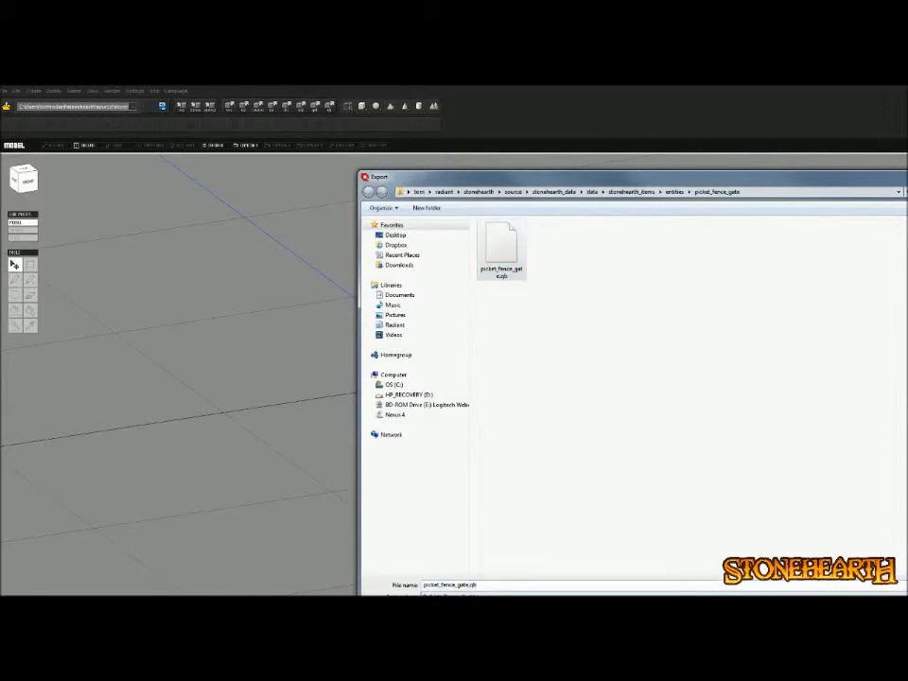
{"action": "type", "text": "_icon"}
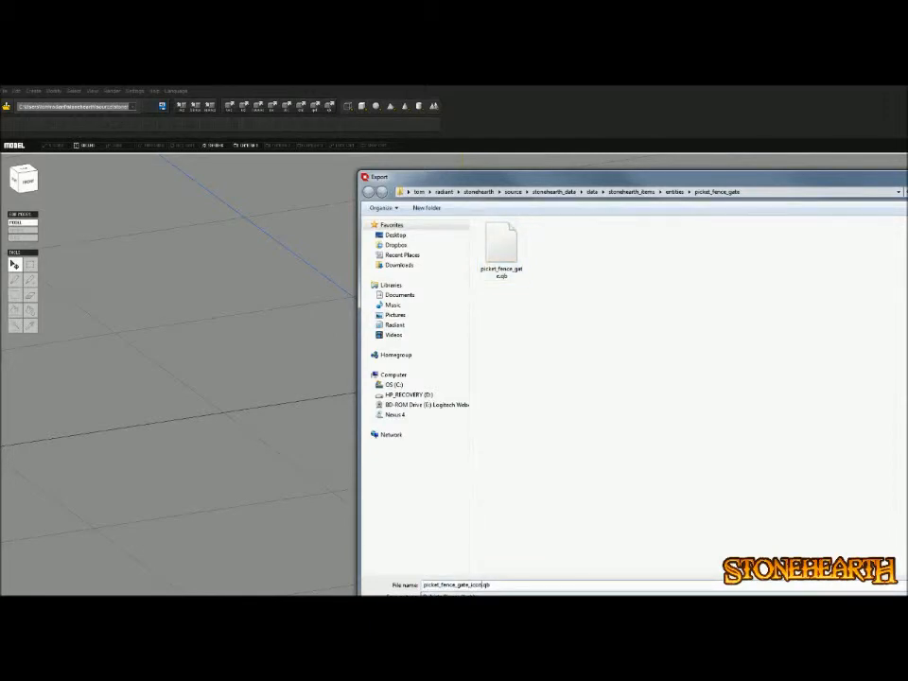
{"action": "key", "text": "Return"}
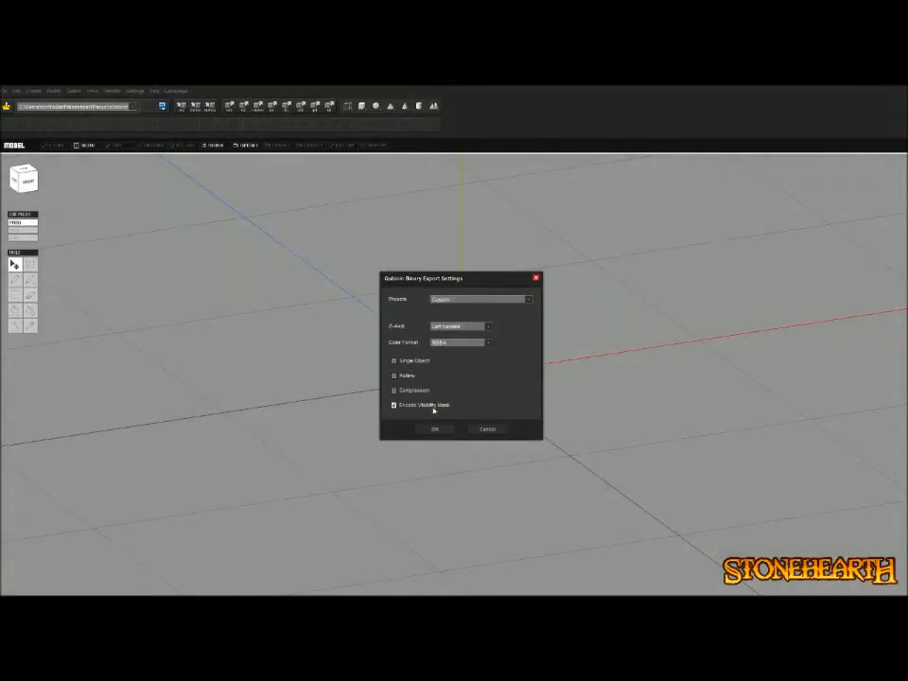
{"action": "left_click", "coordinate": [435, 428]}
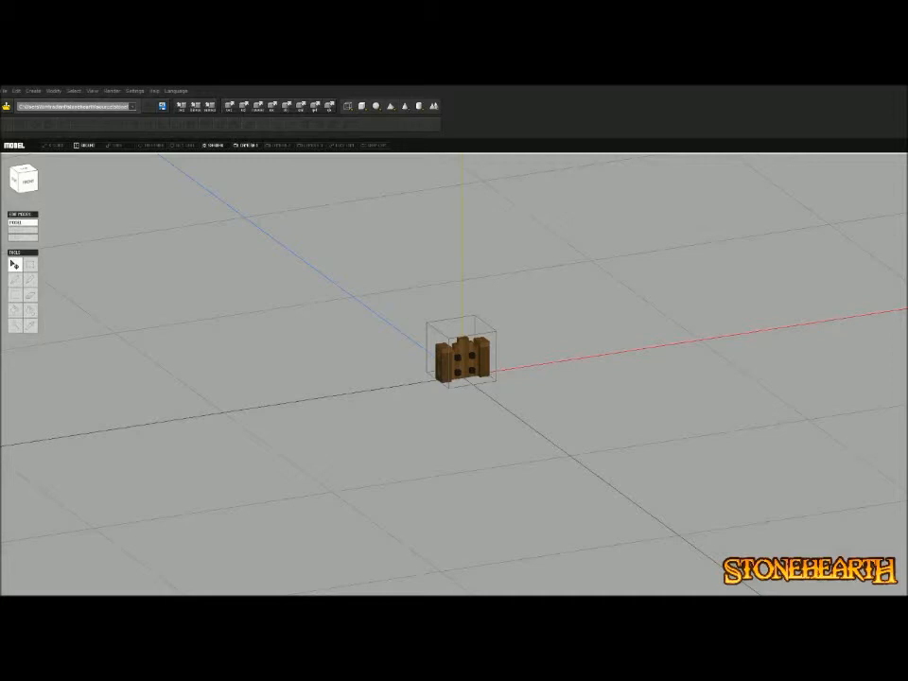
{"action": "middle_click_drag", "start_coordinate": [461, 361], "coordinate": [485, 450]}
{"action": "scroll", "coordinate": [473, 454], "scroll_direction": "up", "scroll_amount": 1}
{"action": "right_click_drag", "start_coordinate": [473, 454], "coordinate": [465, 480]}
{"action": "left_click", "coordinate": [464, 481]}
{"action": "key", "text": "ctrl+o"}
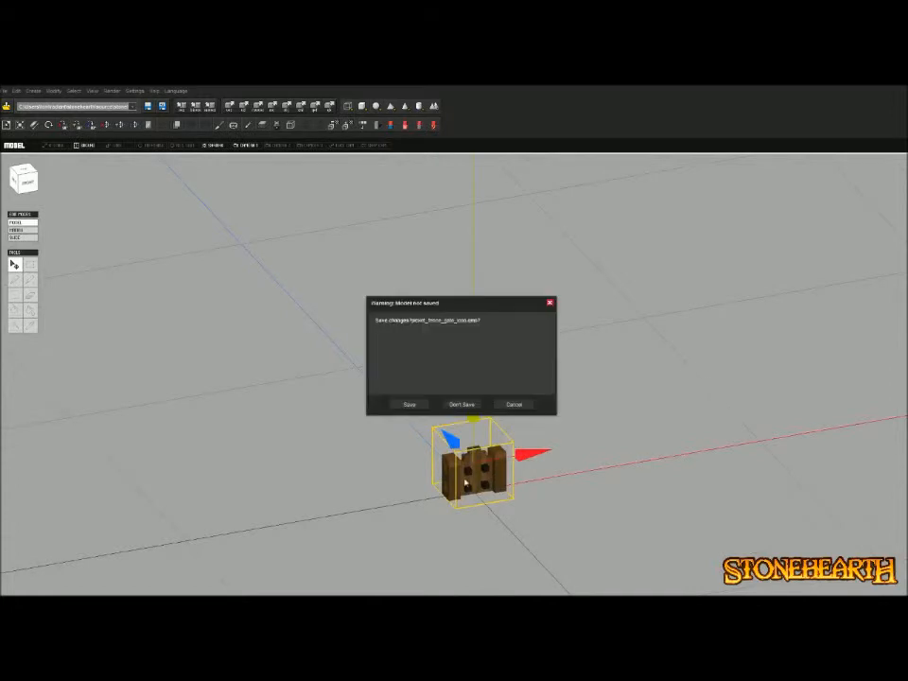
{"action": "left_click", "coordinate": [462, 406]}
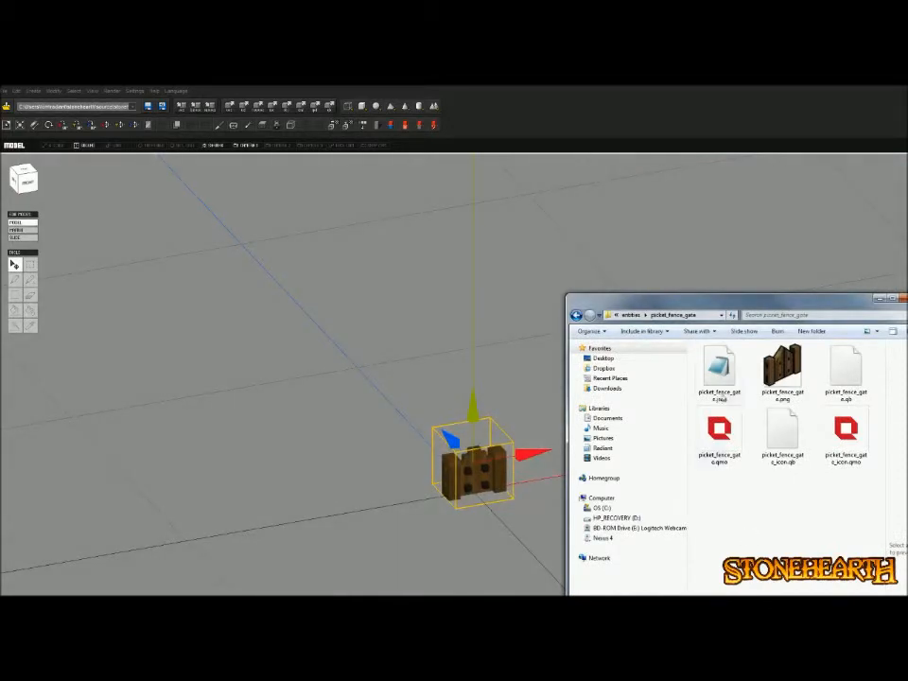
In the file explorer, open the rough_wooden_cot folder under entities and preview its rough_wooden_cot.png icon
{"action": "key", "text": "BackSpace"}
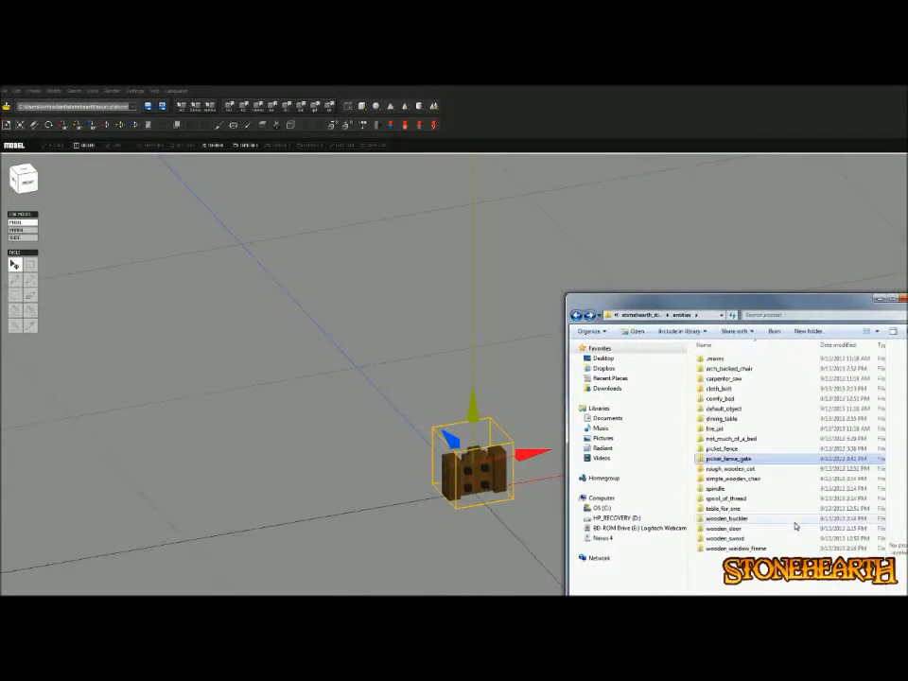
{"action": "key", "text": "Down"}
{"action": "key", "text": "Return"}
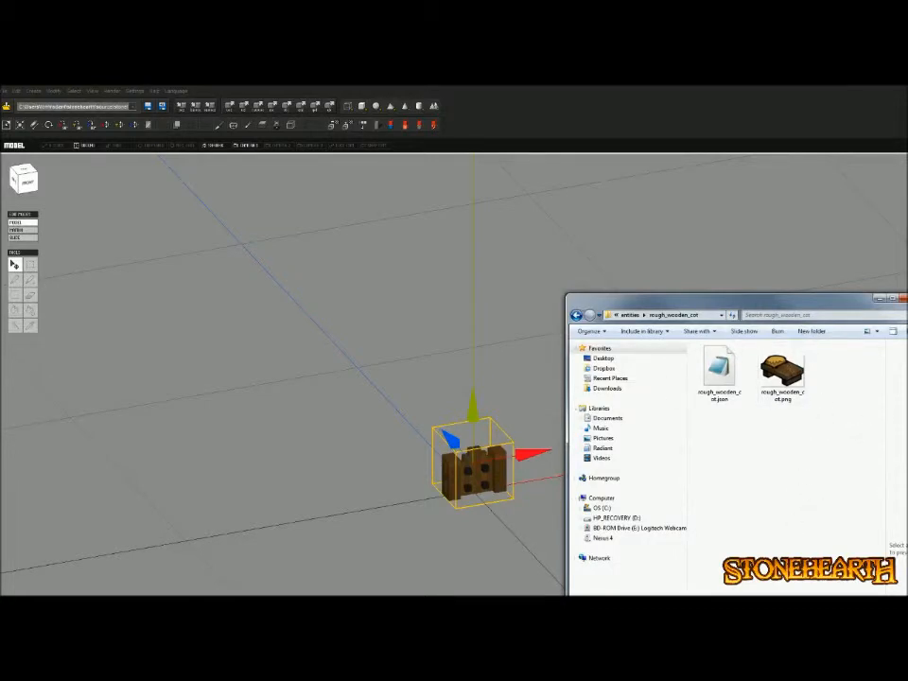
{"action": "left_click_drag", "start_coordinate": [565, 407], "coordinate": [266, 407]}
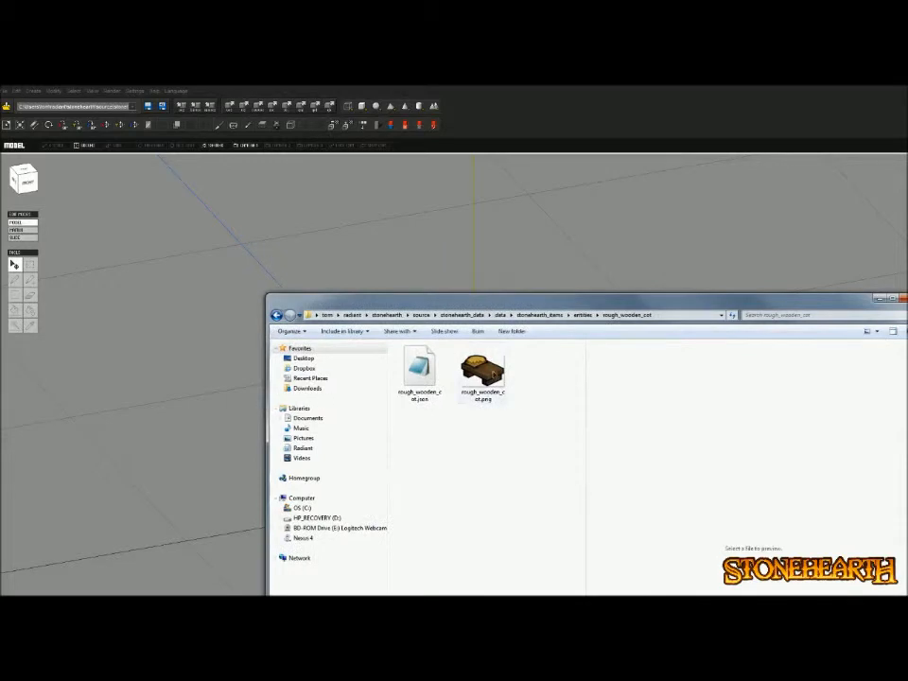
{"action": "left_click", "coordinate": [483, 374]}
Enlarge the thumbnails and widen the file area to examine the wooden cot icon image up close
{"action": "scroll", "coordinate": [576, 395], "scroll_direction": "up", "scroll_amount": 2, "text": "ctrl"}
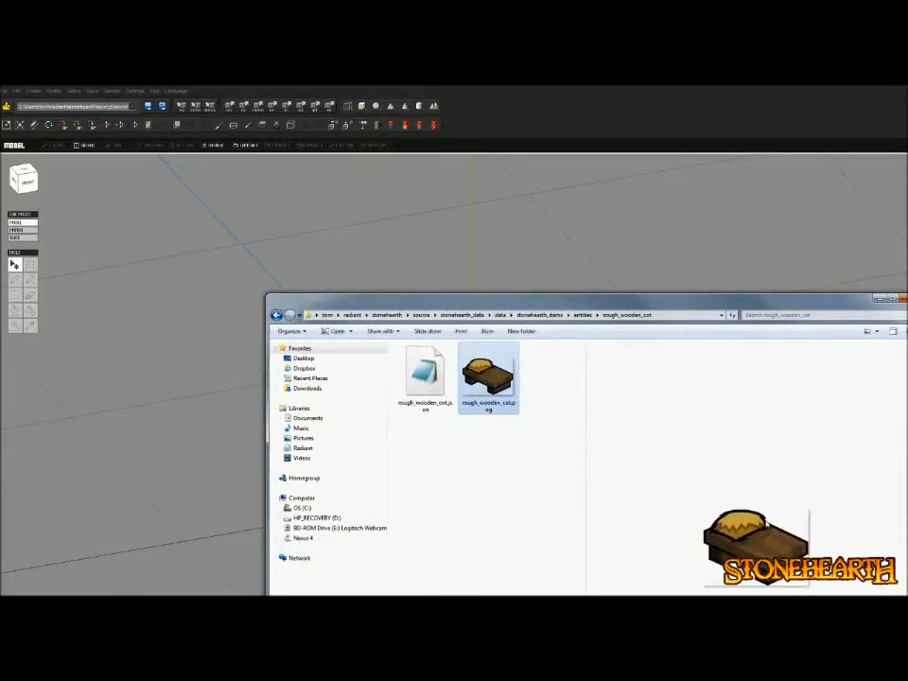
{"action": "scroll", "coordinate": [611, 476], "scroll_direction": "up", "scroll_amount": 1, "text": "ctrl"}
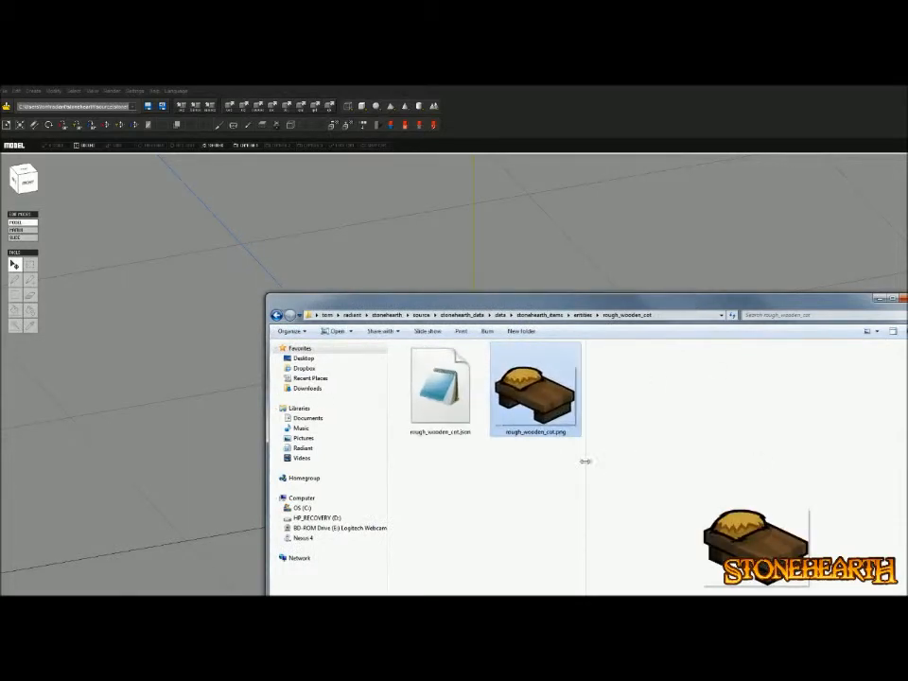
{"action": "scroll", "coordinate": [584, 460], "scroll_direction": "up", "scroll_amount": 1, "text": "ctrl"}
{"action": "left_click", "coordinate": [580, 468]}
{"action": "left_click_drag", "start_coordinate": [583, 488], "coordinate": [805, 489]}
{"action": "scroll", "coordinate": [513, 403], "scroll_direction": "up", "scroll_amount": 1, "text": "ctrl"}
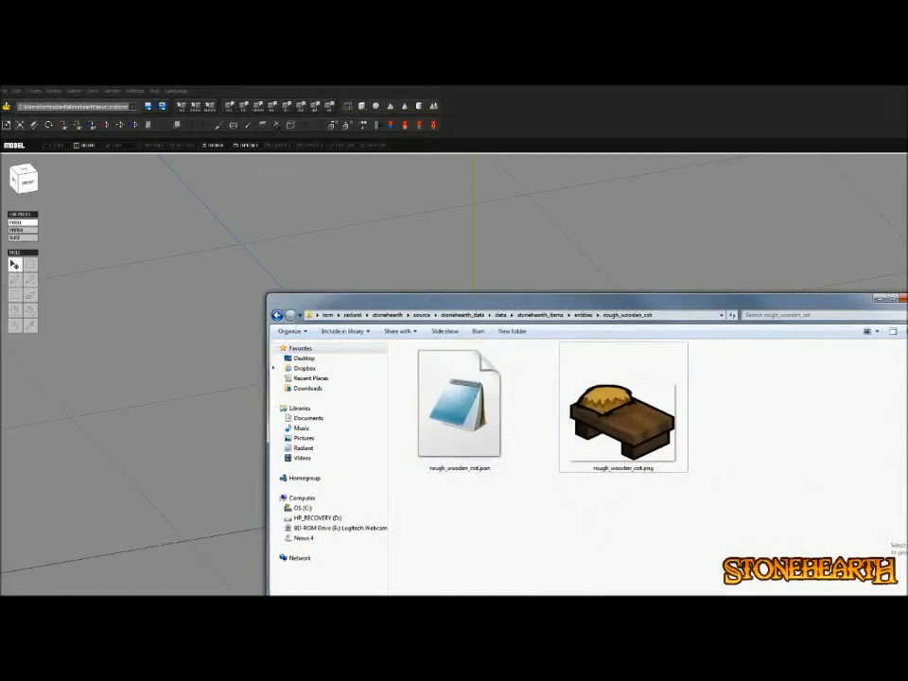
{"action": "left_click_drag", "start_coordinate": [530, 299], "coordinate": [714, 299]}
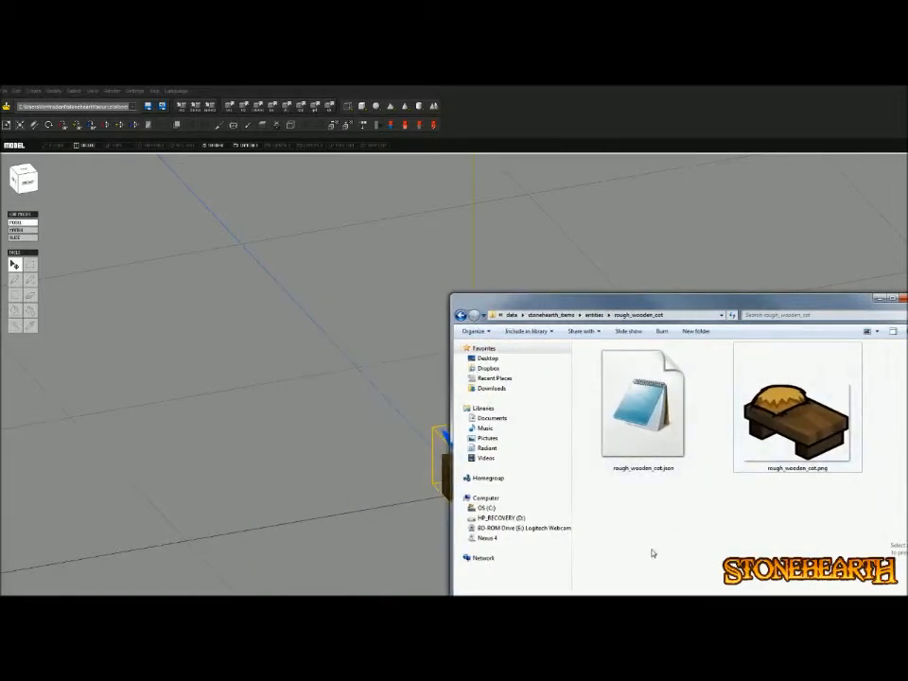
Return to the entities folder and open not_much_of_a_bed to examine its icon image
{"action": "left_click", "coordinate": [594, 315]}
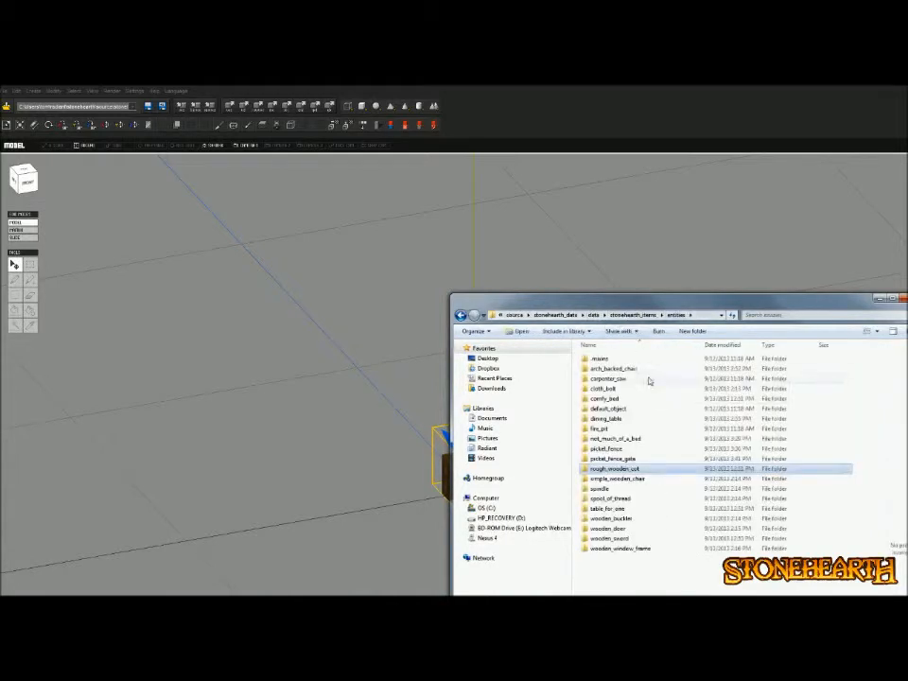
{"action": "double_click", "coordinate": [649, 439]}
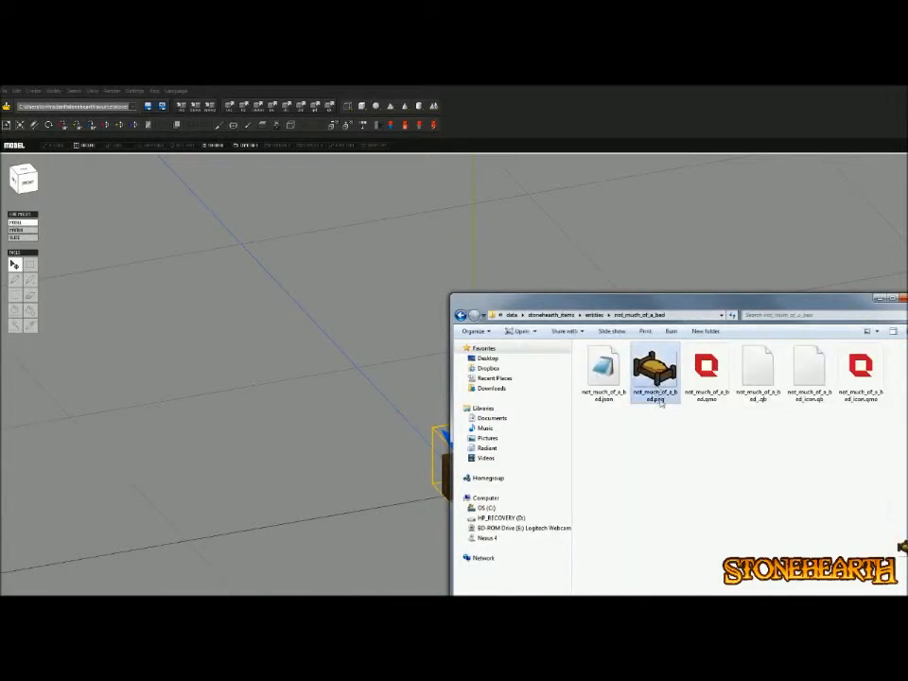
Enlarge the not_much_of_a_bed icon image, check the simple_wooden_chair folder's icon, and return to the entities folder
{"action": "scroll", "coordinate": [662, 402], "scroll_direction": "up", "scroll_amount": 3, "text": "ctrl"}
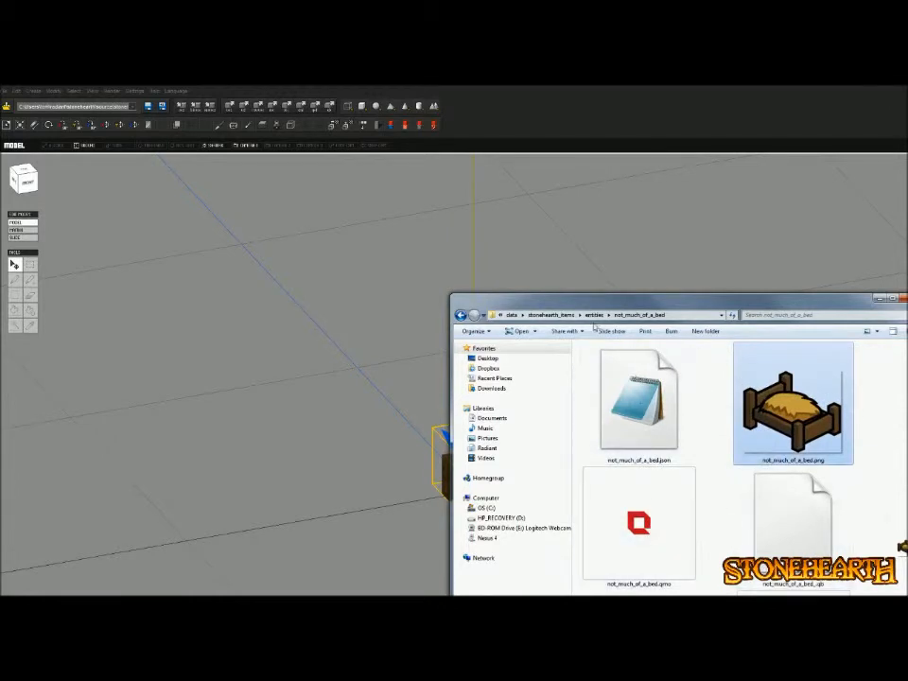
{"action": "left_click", "coordinate": [593, 316]}
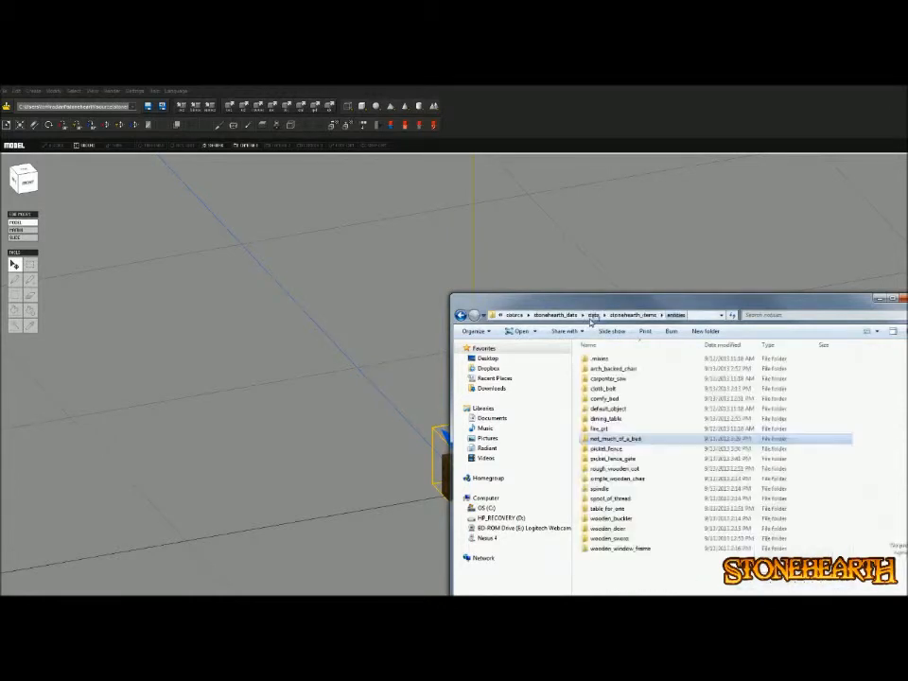
{"action": "left_click", "coordinate": [643, 480]}
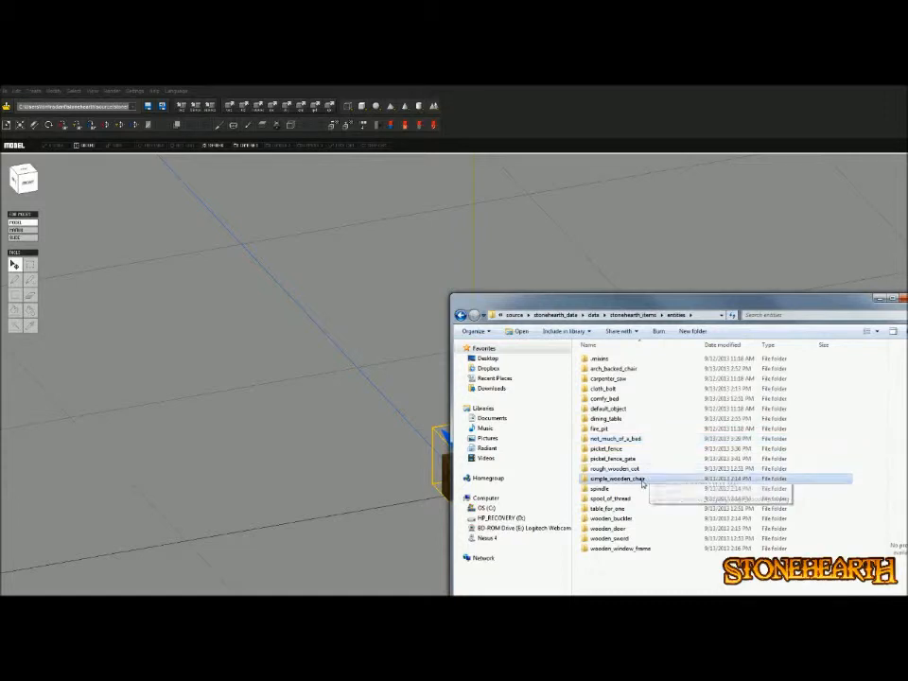
{"action": "double_click", "coordinate": [643, 479]}
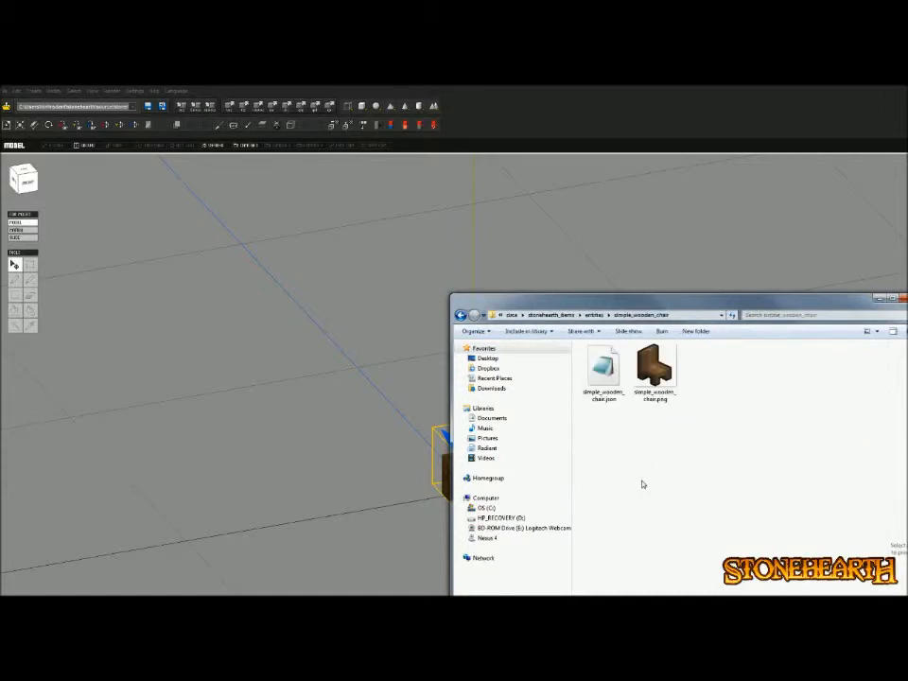
{"action": "key", "text": "BackSpace"}
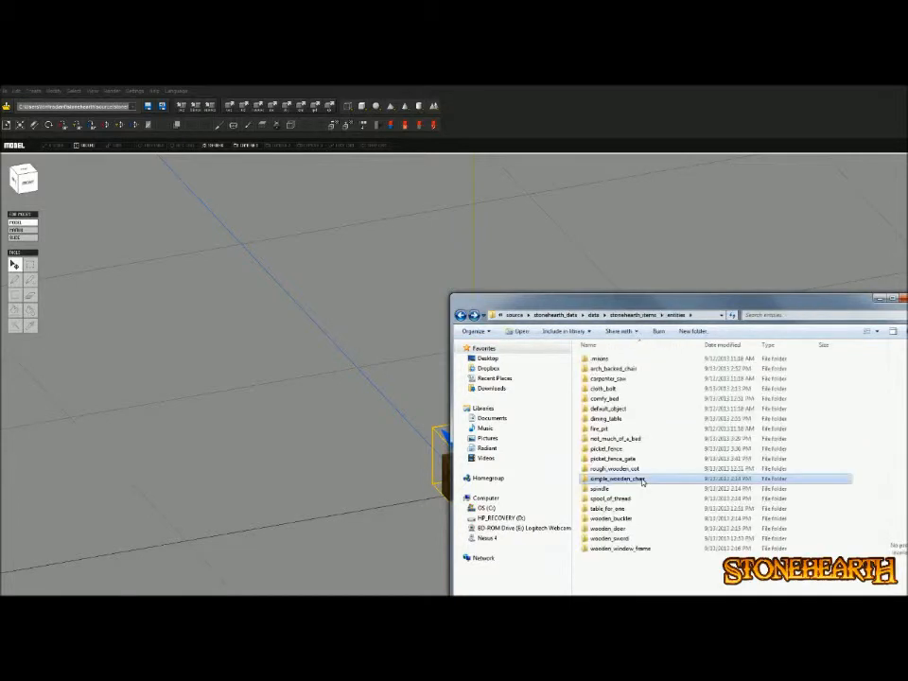
Switch back to Qubicle and open carpenter02.qmo from the craftsman folder, discarding unsaved changes to the miniature gate
{"action": "left_click", "coordinate": [388, 378]}
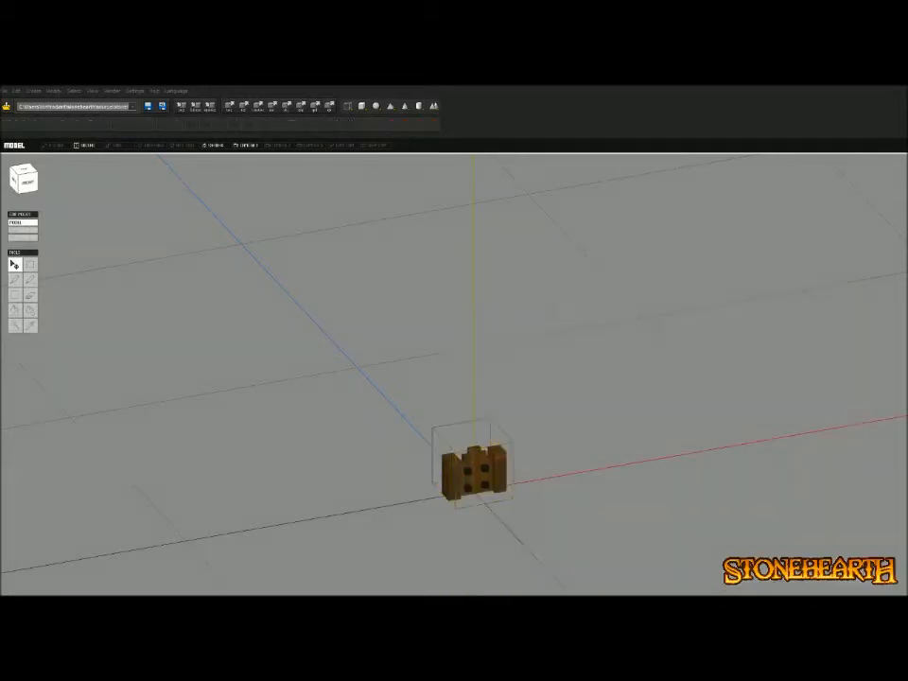
{"action": "left_click", "coordinate": [461, 404]}
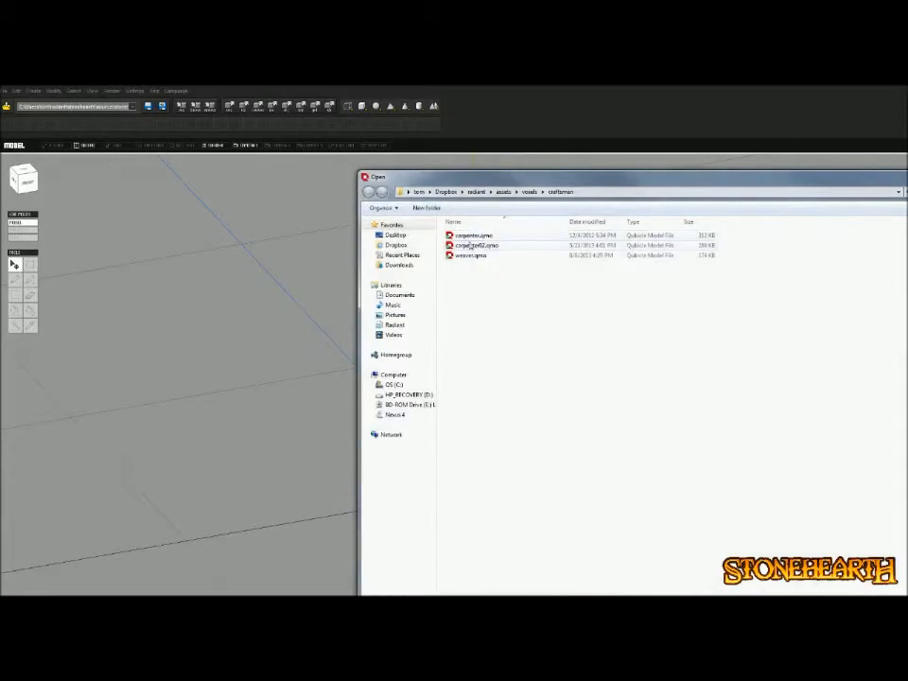
{"action": "double_click", "coordinate": [470, 244]}
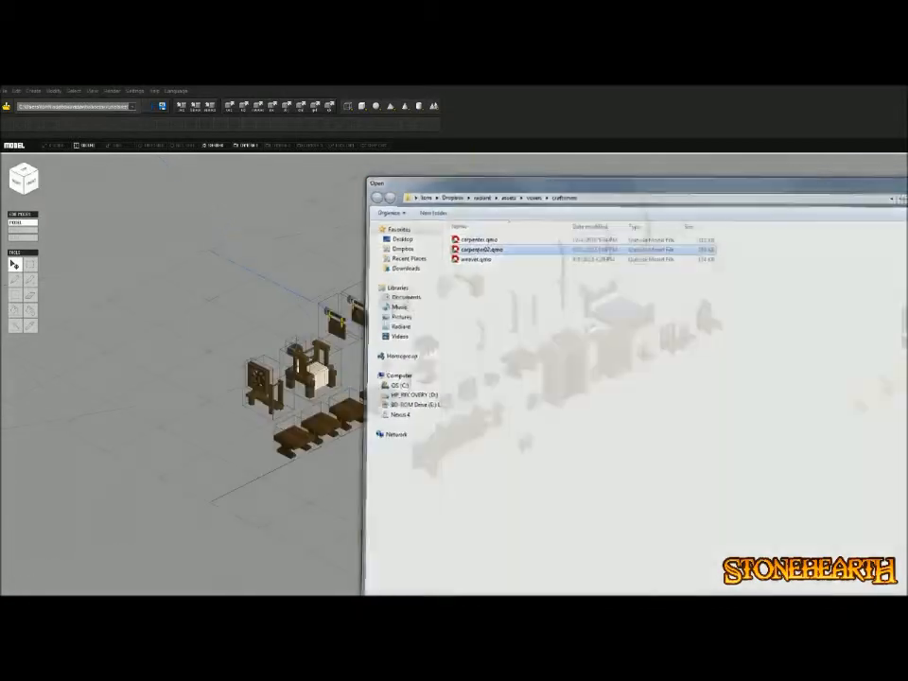
{"action": "scroll", "coordinate": [454, 373], "scroll_direction": "down", "scroll_amount": 3}
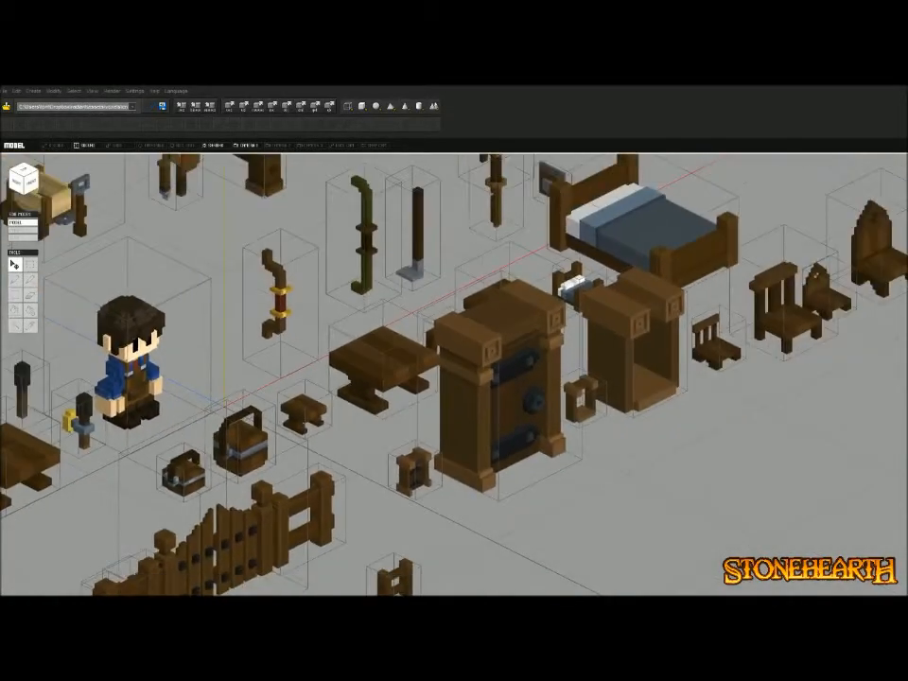
Copy the large slat-backed wooden chair into a new model, leaving carpenter02.qmo unsaved
{"action": "left_click", "coordinate": [787, 312]}
{"action": "middle_click_drag", "start_coordinate": [787, 312], "coordinate": [576, 369]}
{"action": "left_click", "coordinate": [605, 464]}
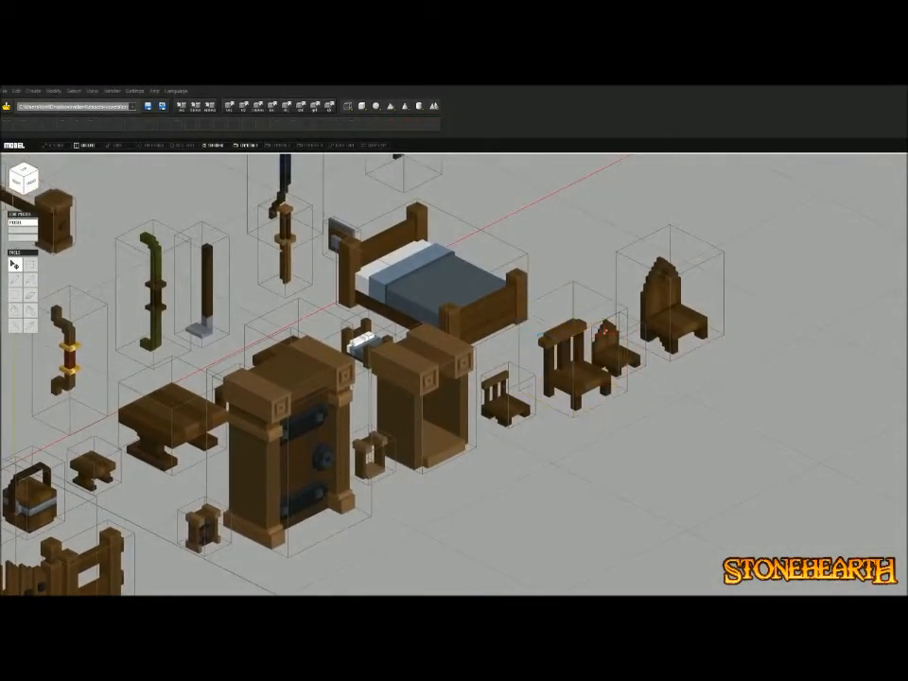
{"action": "right_click_drag", "start_coordinate": [605, 453], "coordinate": [572, 445]}
{"action": "left_click", "coordinate": [591, 399]}
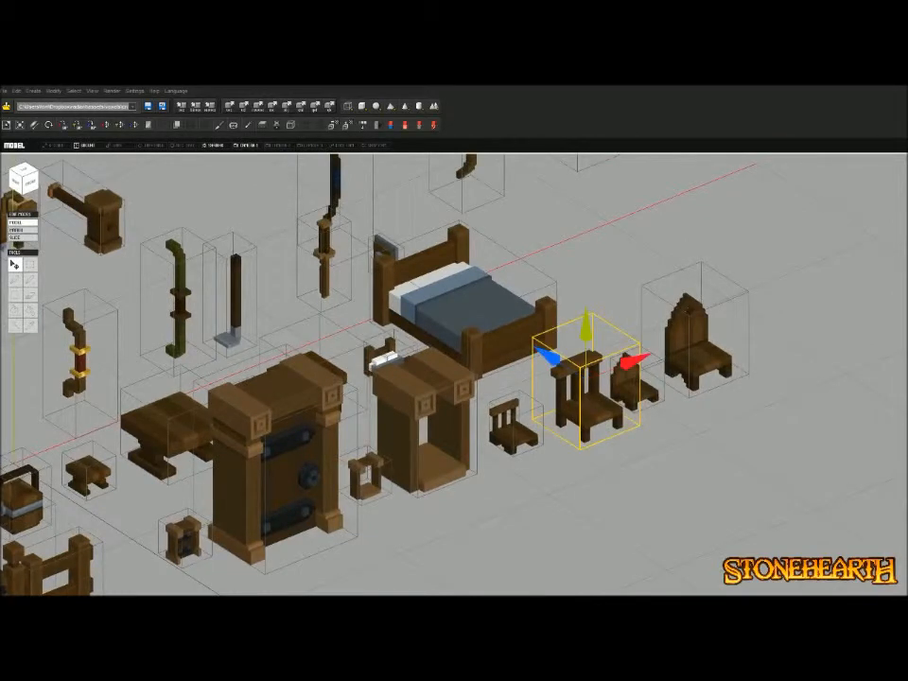
{"action": "left_click", "coordinate": [7, 91]}
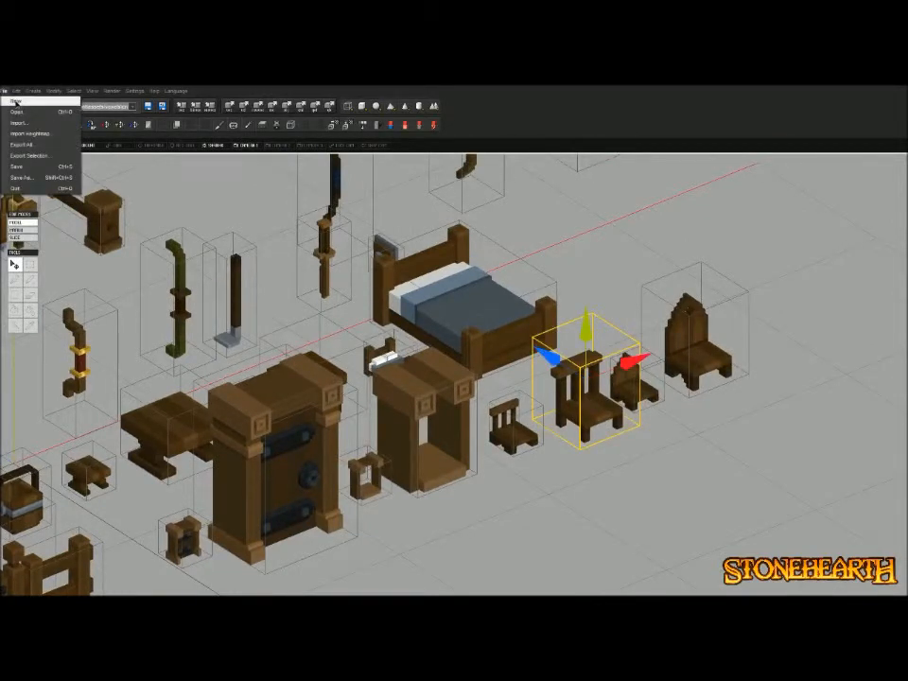
{"action": "left_click", "coordinate": [14, 100]}
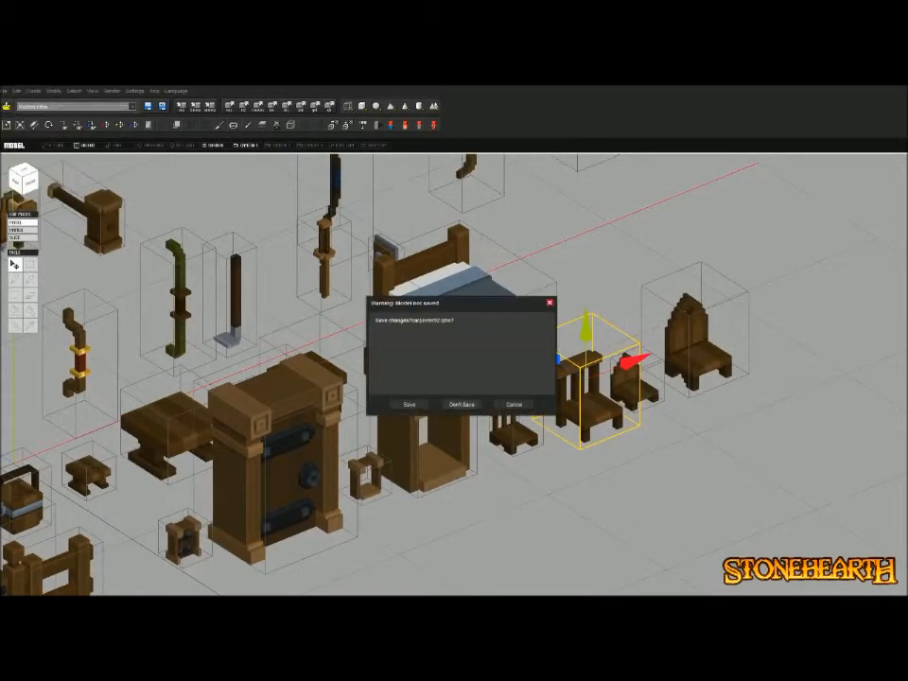
{"action": "left_click", "coordinate": [461, 404]}
{"action": "key", "text": "ctrl+v"}
{"action": "scroll", "coordinate": [462, 373], "scroll_direction": "up", "scroll_amount": 6}
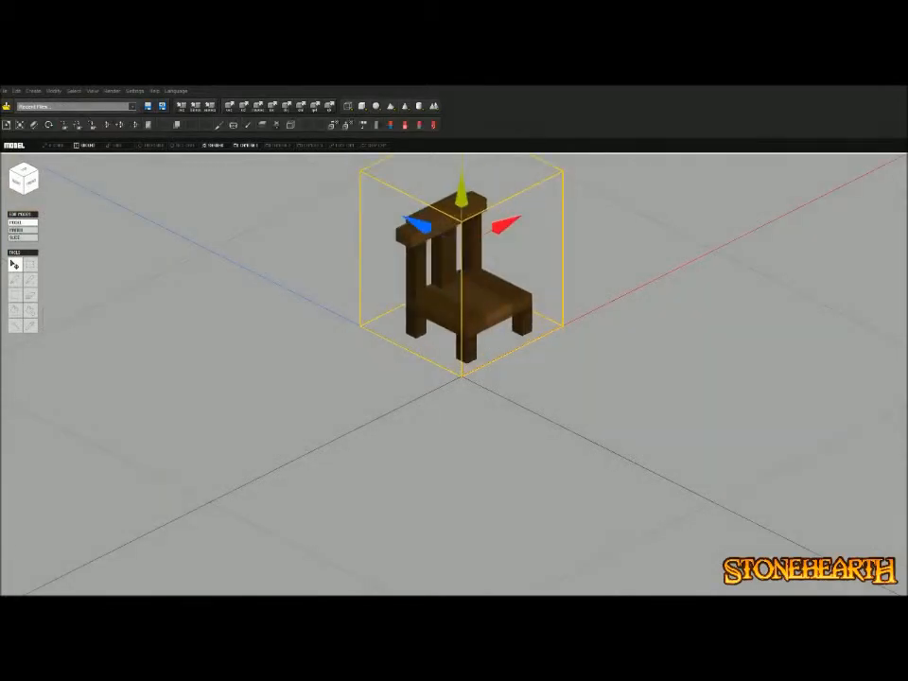
Move the pasted chair so it is centred on the origin in both the front and top views
{"action": "left_click", "coordinate": [31, 181]}
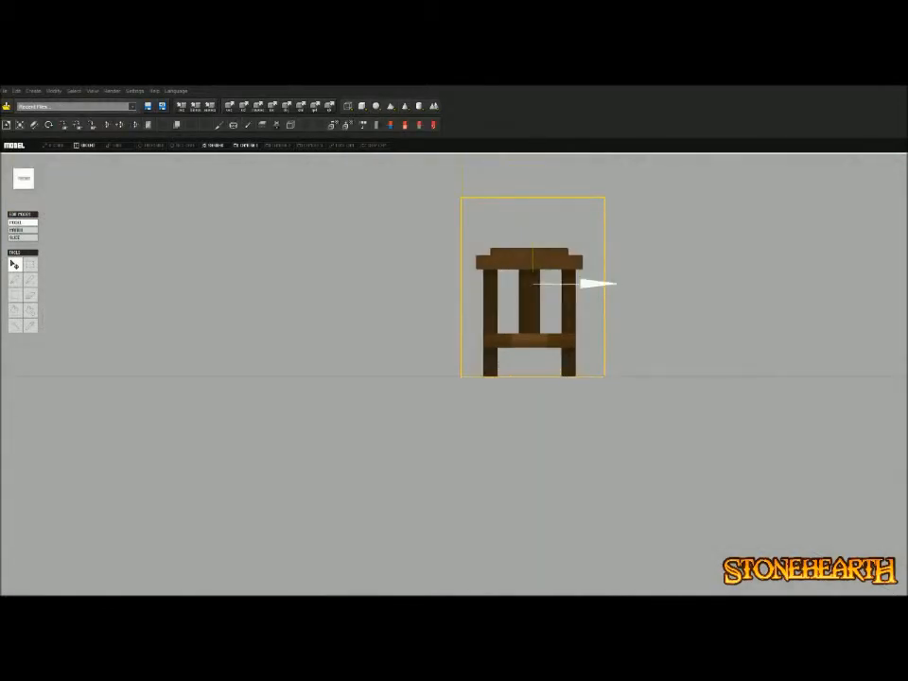
{"action": "left_click_drag", "start_coordinate": [596, 282], "coordinate": [533, 283]}
{"action": "right_click_drag", "start_coordinate": [533, 283], "coordinate": [596, 308]}
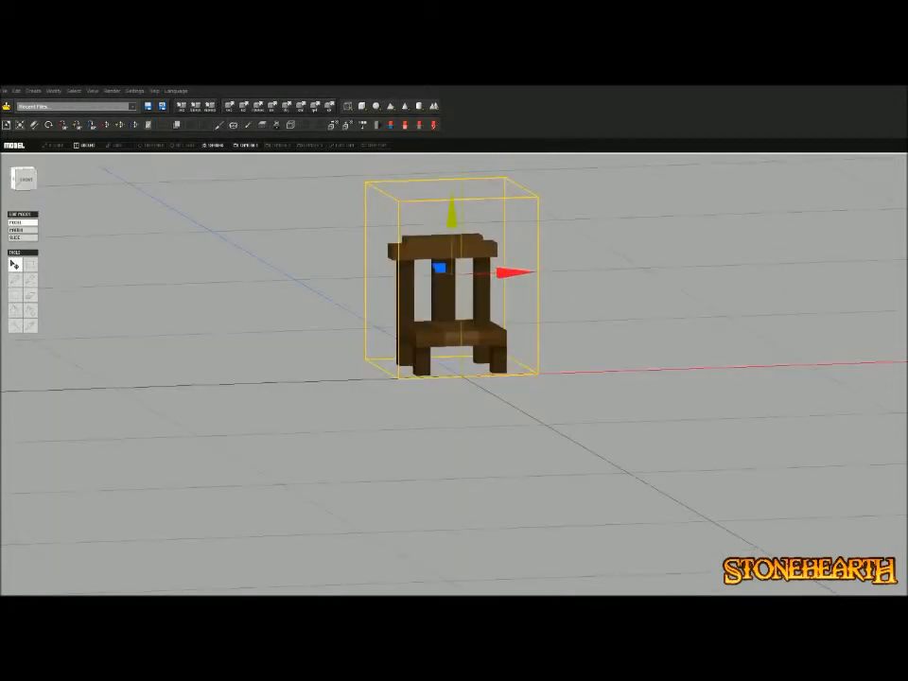
{"action": "left_click", "coordinate": [23, 170]}
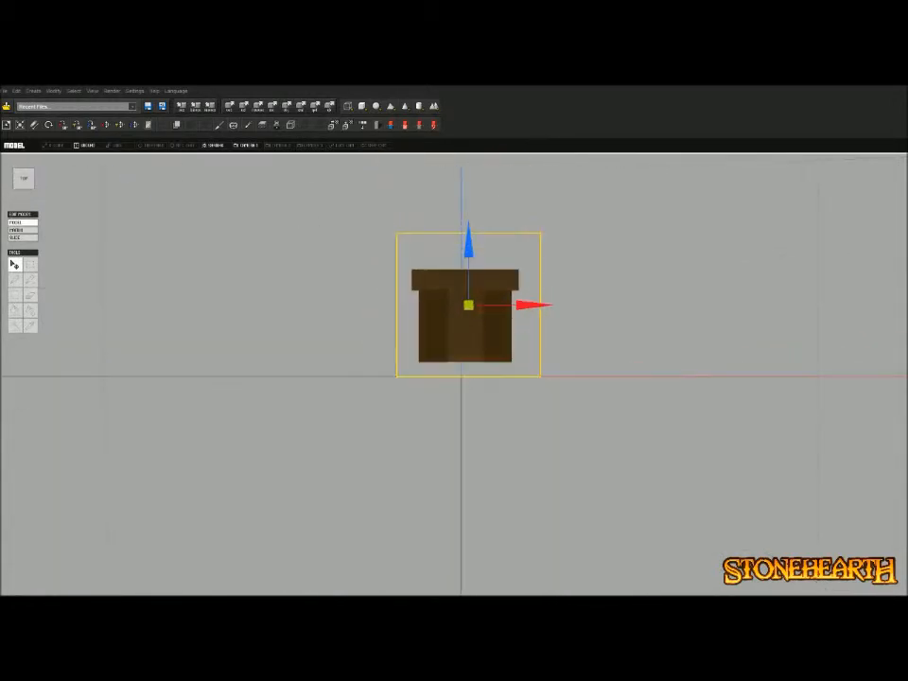
{"action": "left_click_drag", "start_coordinate": [463, 316], "coordinate": [463, 388]}
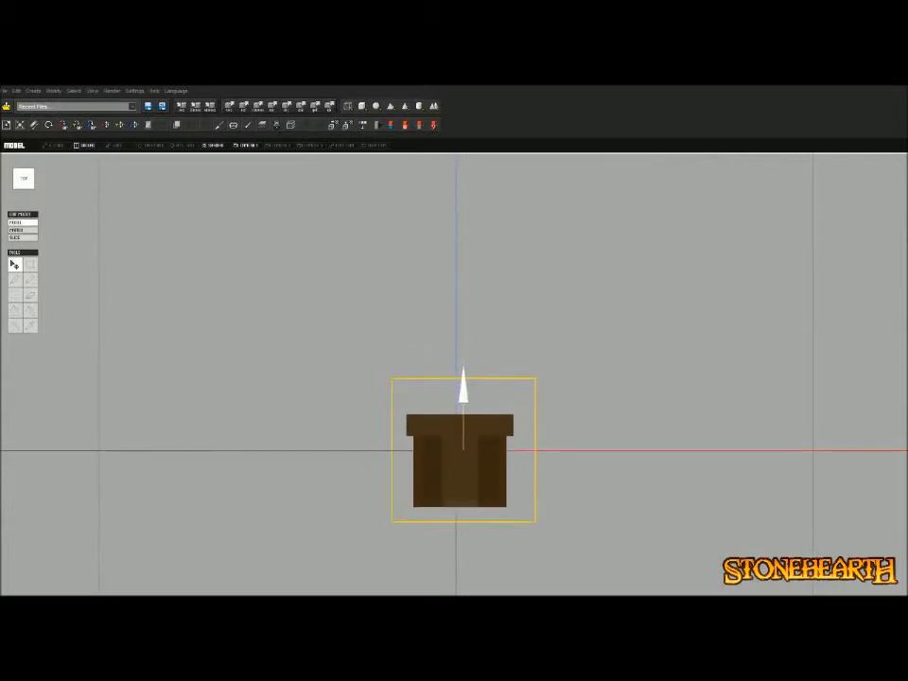
{"action": "mouse_move", "coordinate": [529, 450]}
{"action": "left_mouse_down"}
{"action": "mouse_move", "coordinate": [513, 450]}
{"action": "mouse_move", "coordinate": [521, 450]}
{"action": "left_mouse_up"}
{"action": "right_click_drag", "start_coordinate": [521, 450], "coordinate": [530, 326]}
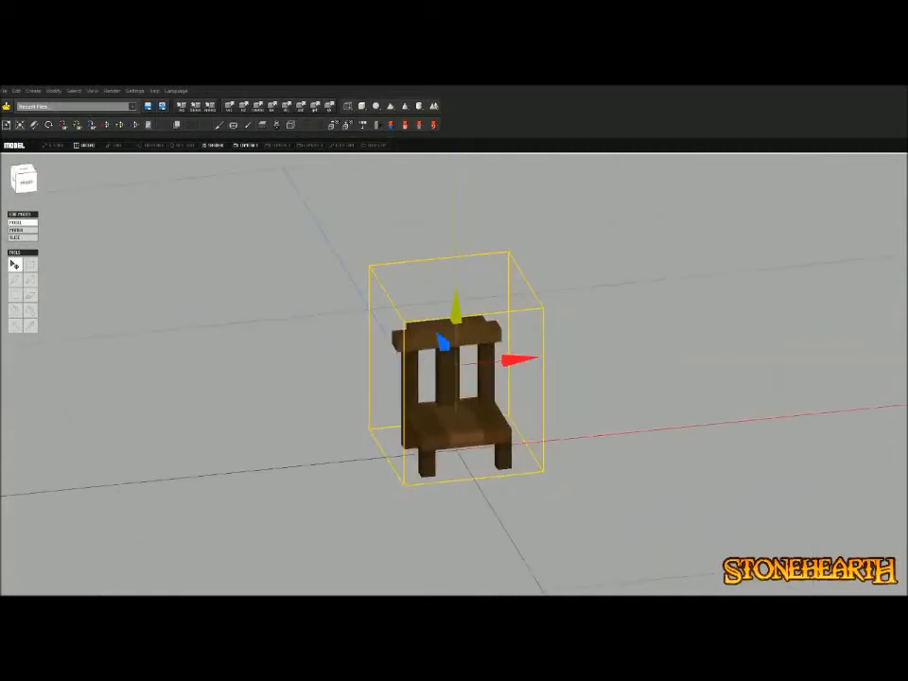
In matrix mode, thicken the chair's legs inward by one voxel on each side as seen from the front
{"action": "key", "text": "Tab"}
{"action": "scroll", "coordinate": [454, 378], "scroll_direction": "up", "scroll_amount": 6}
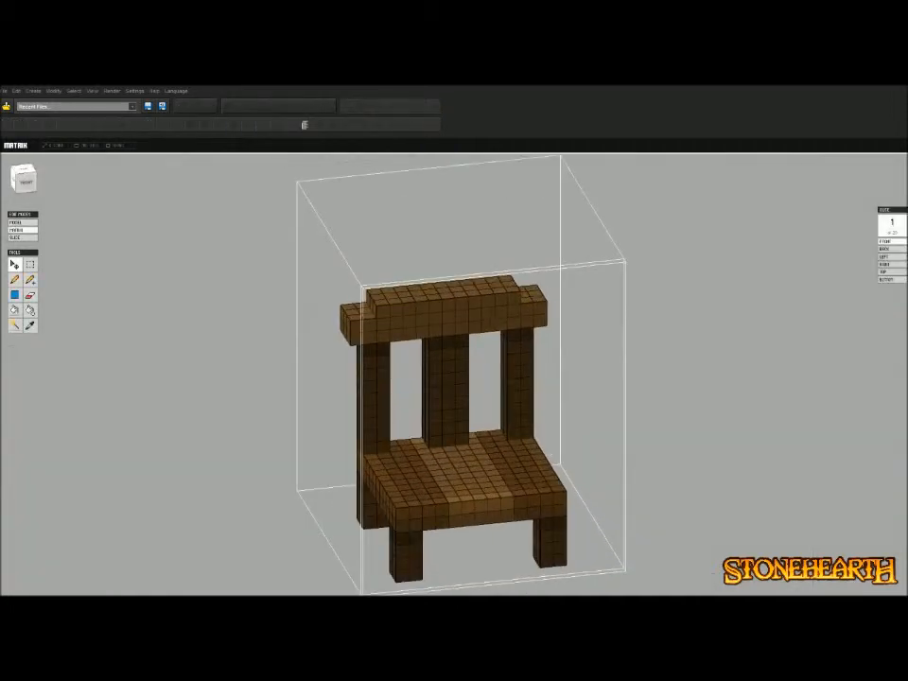
{"action": "left_click", "coordinate": [25, 181]}
{"action": "left_click", "coordinate": [30, 264]}
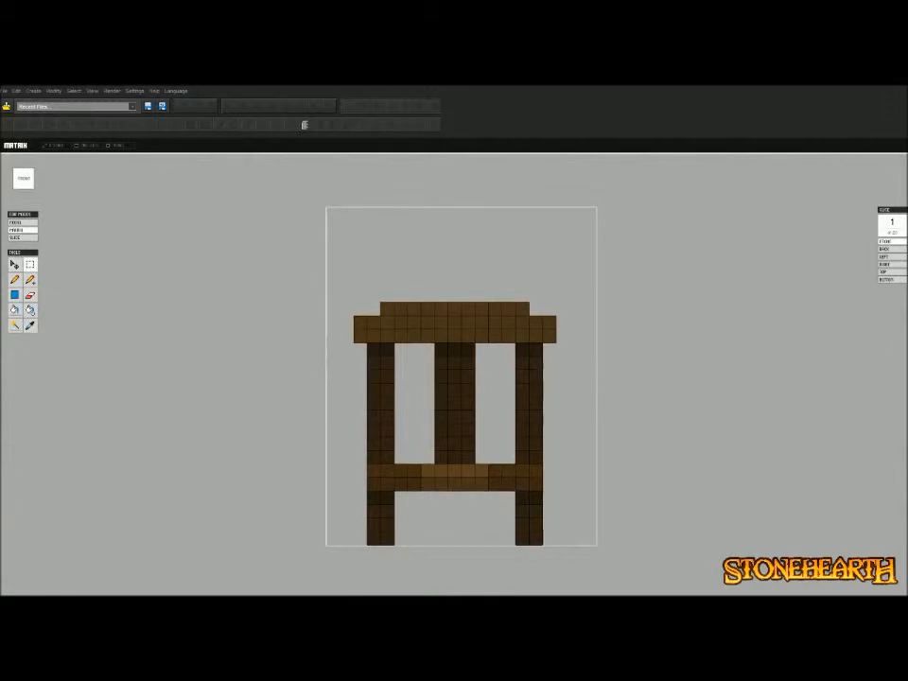
{"action": "left_click_drag", "start_coordinate": [386, 496], "coordinate": [410, 551]}
{"action": "key", "text": "v"}
{"action": "left_click_drag", "start_coordinate": [444, 518], "coordinate": [458, 517]}
{"action": "key", "text": "Tab"}
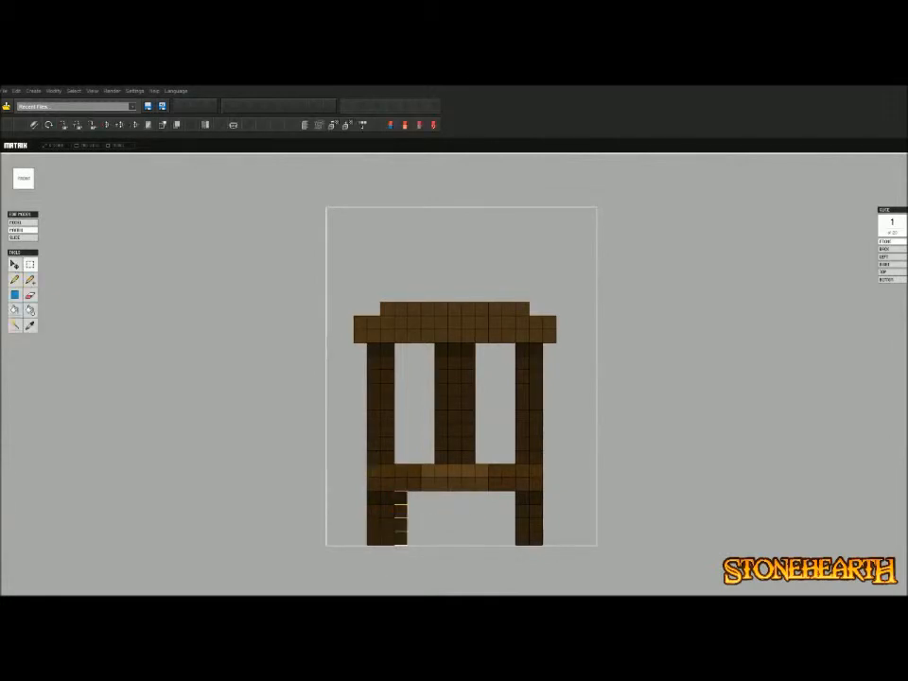
{"action": "left_click_drag", "start_coordinate": [504, 495], "coordinate": [554, 518]}
{"action": "key", "text": "v"}
{"action": "key", "text": "Tab"}
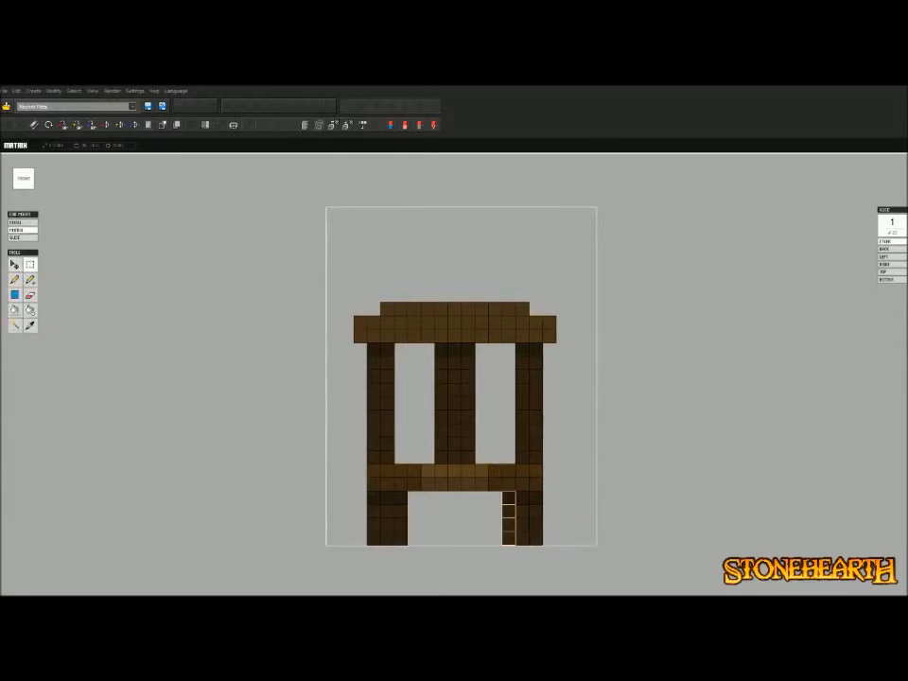
From the right view, thicken the chair's rear and front legs inward by one voxel each
{"action": "right_click_drag", "start_coordinate": [454, 378], "coordinate": [562, 404]}
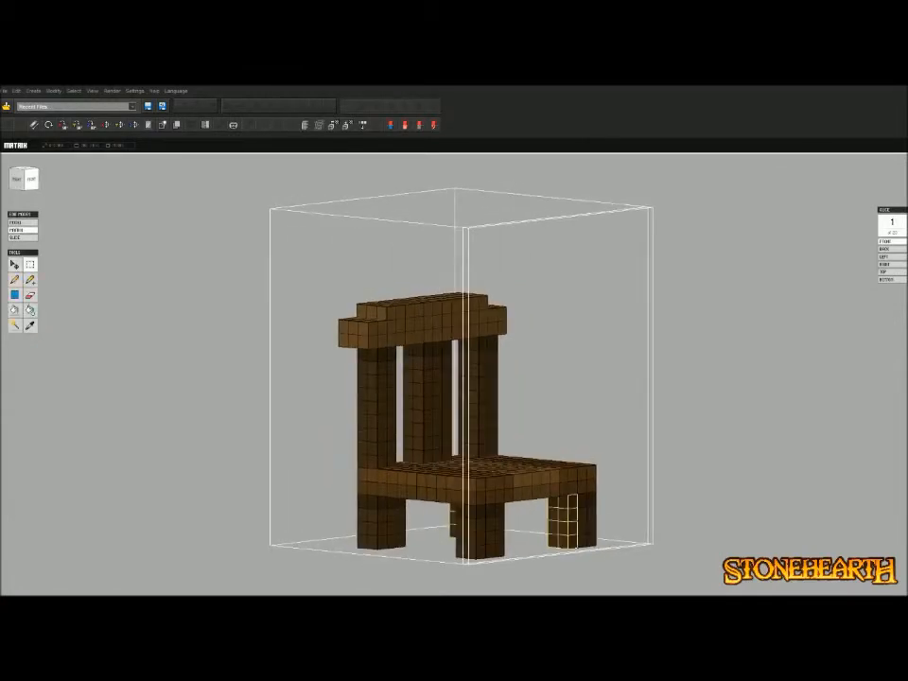
{"action": "left_click", "coordinate": [16, 178]}
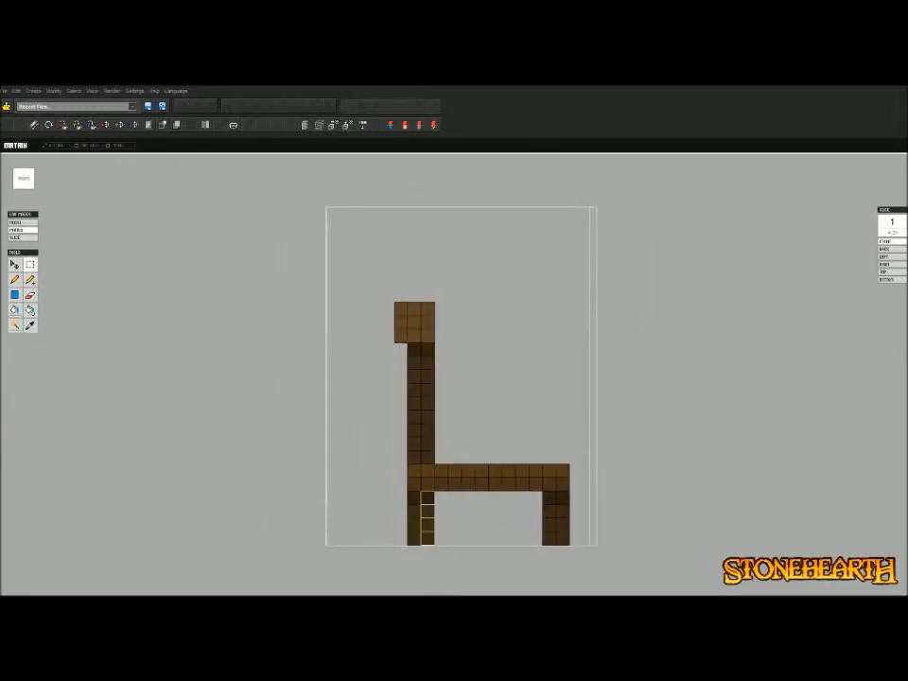
{"action": "key", "text": "Tab"}
{"action": "left_click_drag", "start_coordinate": [374, 518], "coordinate": [401, 518]}
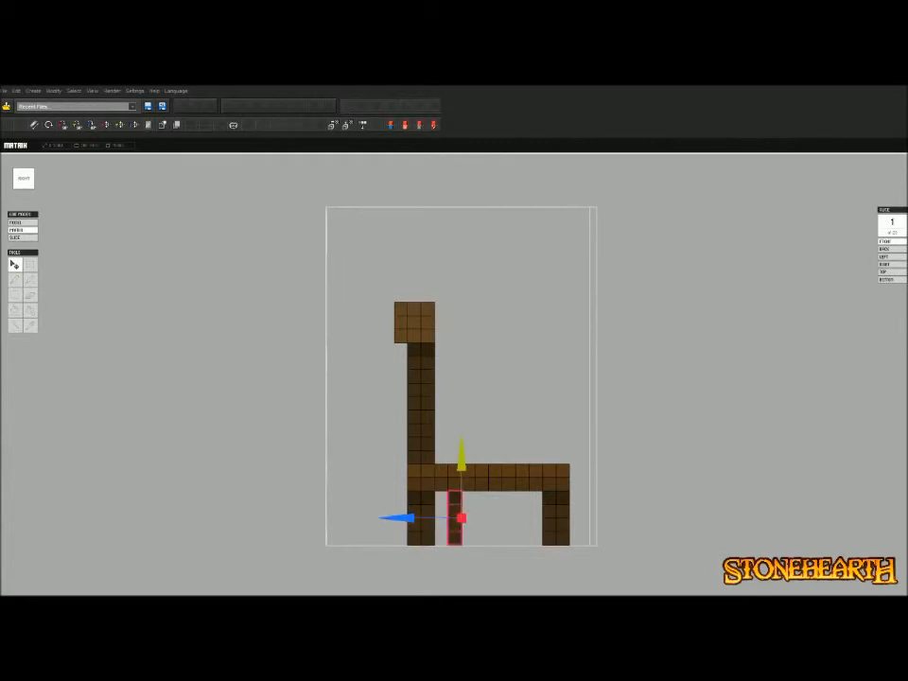
{"action": "key", "text": "Tab"}
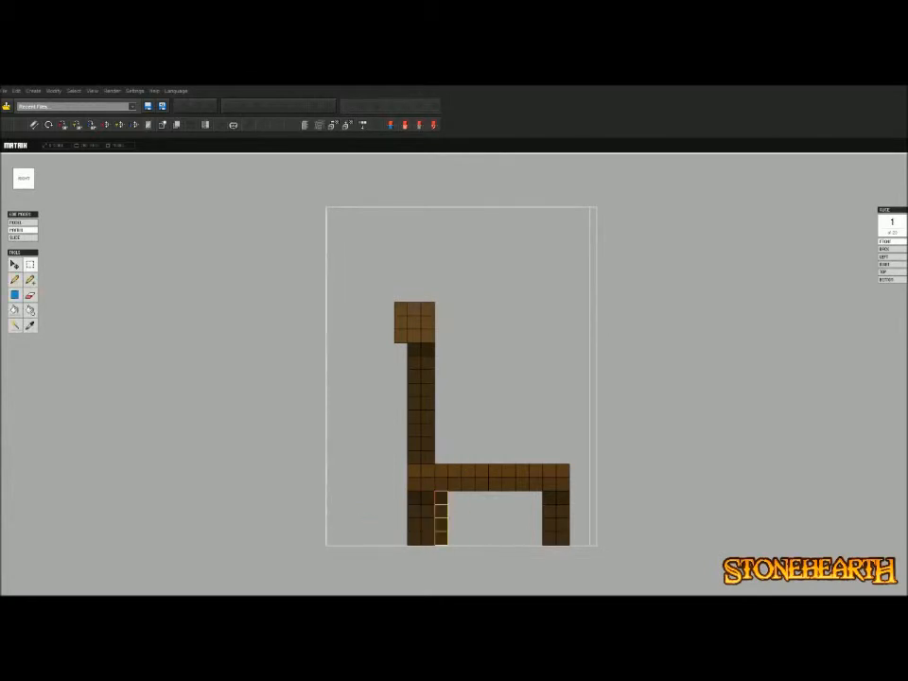
{"action": "left_click_drag", "start_coordinate": [549, 498], "coordinate": [549, 538]}
{"action": "key", "text": "Tab"}
{"action": "left_click_drag", "start_coordinate": [487, 518], "coordinate": [475, 518]}
{"action": "key", "text": "Tab"}
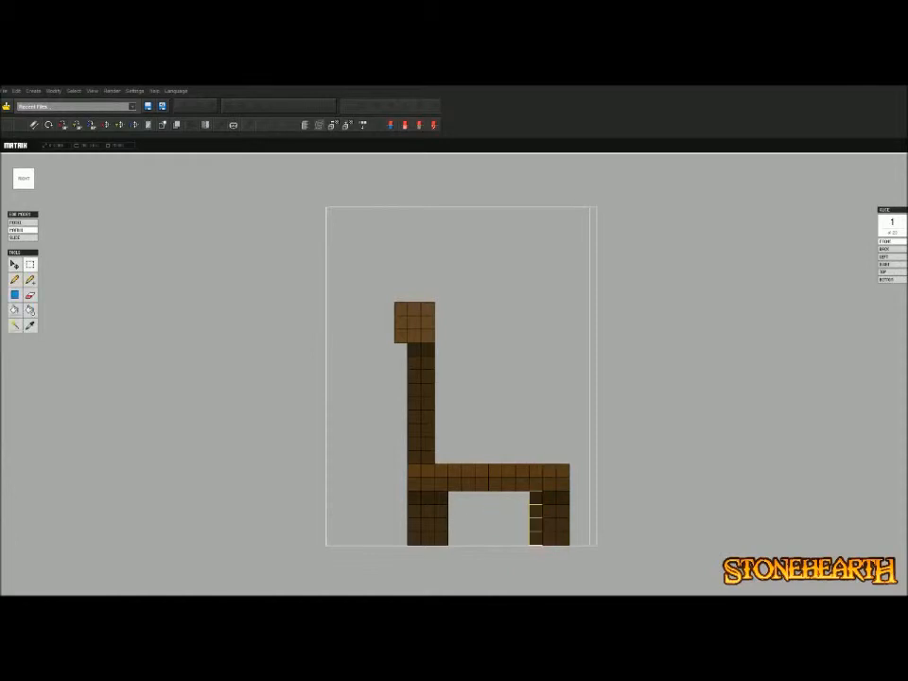
Clear the voxel selection, return to model mode, inspect the thickened chair and deselect it
{"action": "key", "text": "ctrl+d"}
{"action": "right_click_drag", "start_coordinate": [567, 397], "coordinate": [465, 438]}
{"action": "key", "text": "Tab"}
{"action": "scroll", "coordinate": [454, 397], "scroll_direction": "down", "scroll_amount": 4}
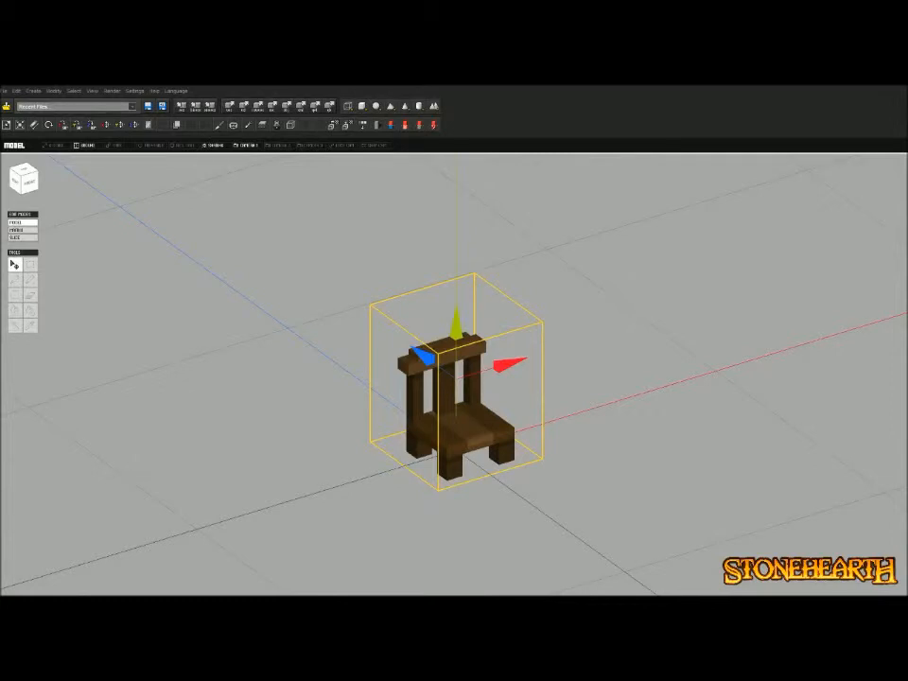
{"action": "scroll", "coordinate": [455, 378], "scroll_direction": "up", "scroll_amount": 2}
{"action": "right_click_drag", "start_coordinate": [455, 379], "coordinate": [456, 344]}
{"action": "middle_click_drag", "start_coordinate": [455, 344], "coordinate": [421, 380]}
{"action": "mouse_move", "coordinate": [421, 380]}
{"action": "right_mouse_down"}
{"action": "mouse_move", "coordinate": [426, 394]}
{"action": "mouse_move", "coordinate": [458, 393]}
{"action": "mouse_move", "coordinate": [422, 389]}
{"action": "right_mouse_up"}
{"action": "key", "text": "Escape"}
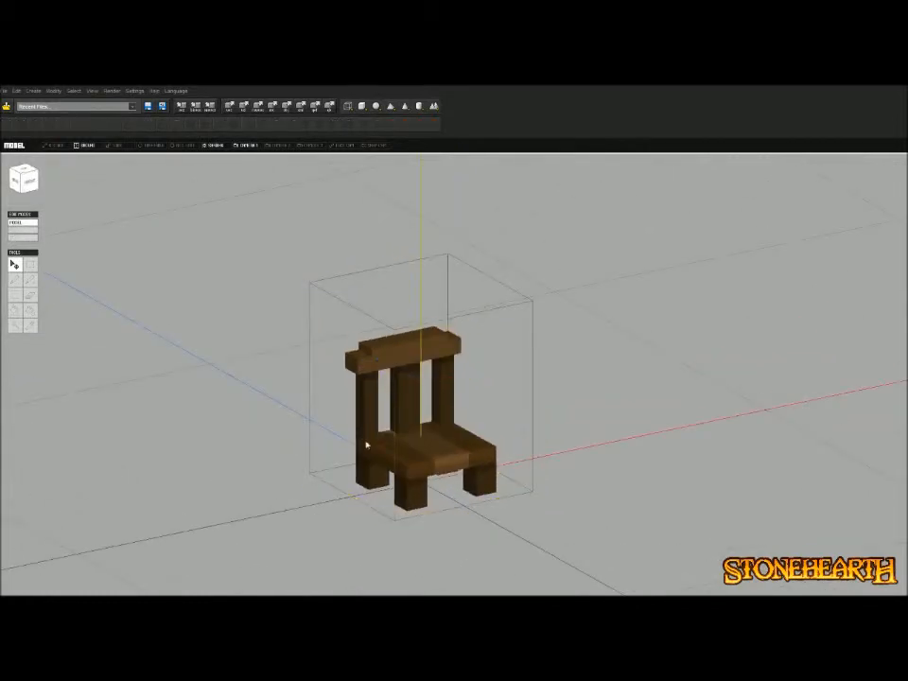
Save the chair model as simple_wooden_chair in the simple_wooden_chair folder under entities
{"action": "key", "text": "ctrl+s"}
{"action": "left_click", "coordinate": [673, 192]}
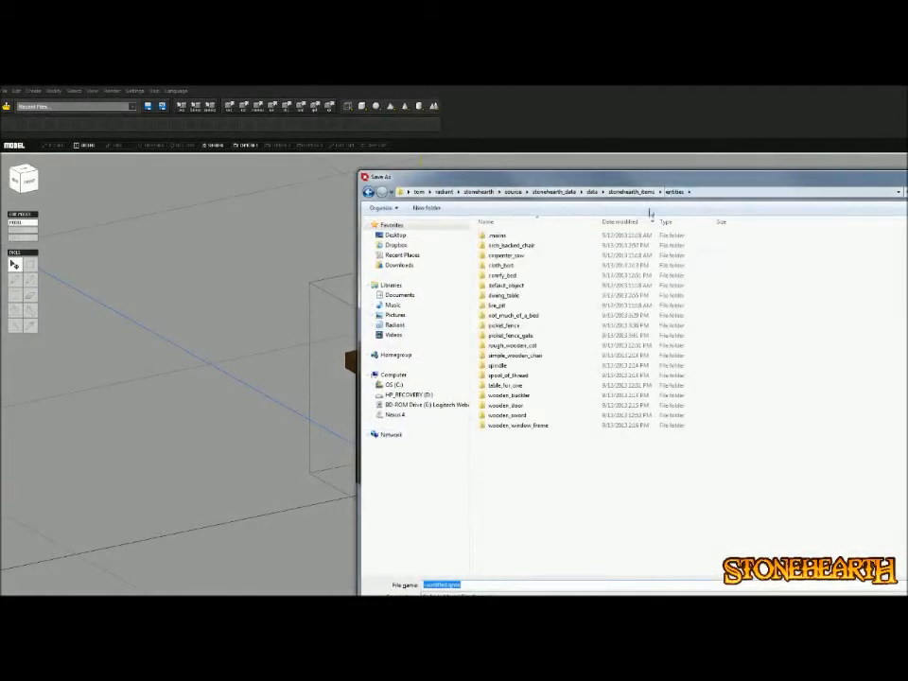
{"action": "double_click", "coordinate": [544, 357]}
{"action": "type", "text": "simple"}
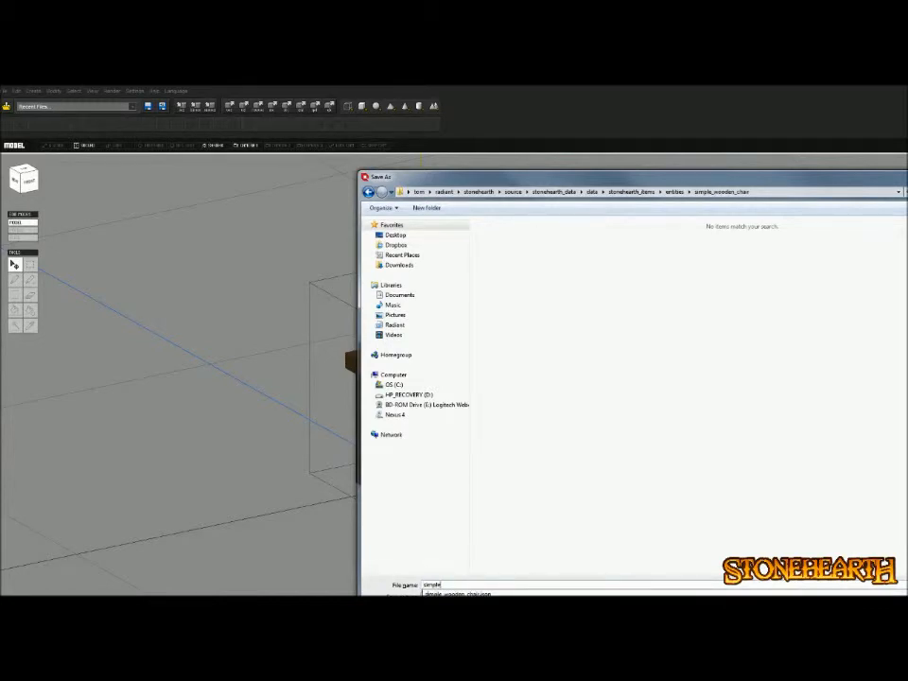
{"action": "type", "text": "_wooden_chair"}
{"action": "key", "text": "Return"}
Export the chair model as simple_wooden_chair in the simple_wooden_chair folder, without the .obj extension in the file name
{"action": "left_click", "coordinate": [5, 91]}
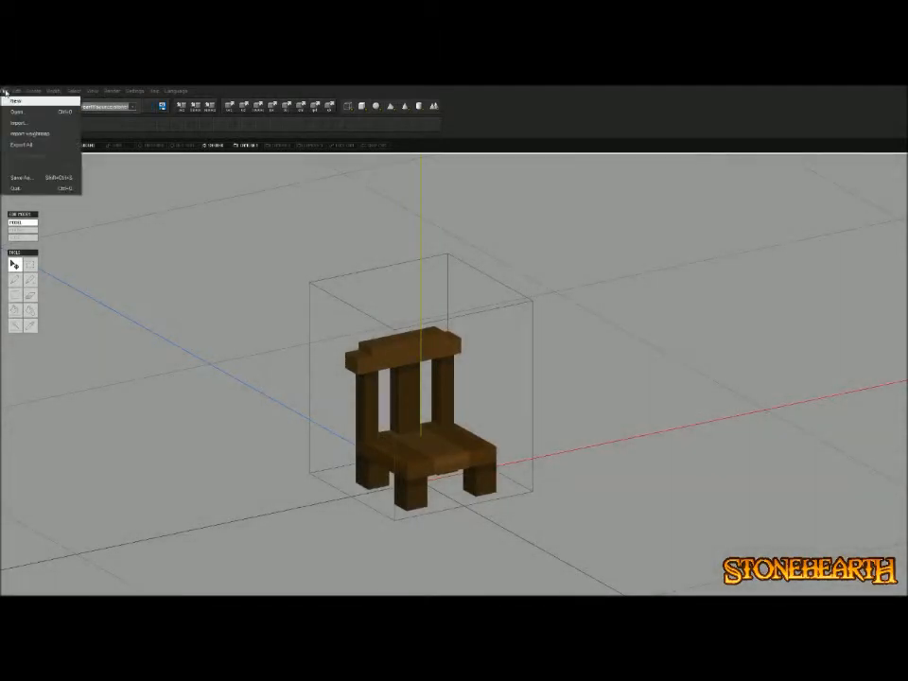
{"action": "left_click", "coordinate": [20, 144]}
{"action": "left_click", "coordinate": [656, 297]}
{"action": "key", "text": "BackSpace"}
{"action": "key", "text": "s"}
{"action": "key", "text": "s"}
{"action": "key", "text": "Up"}
{"action": "key", "text": "Return"}
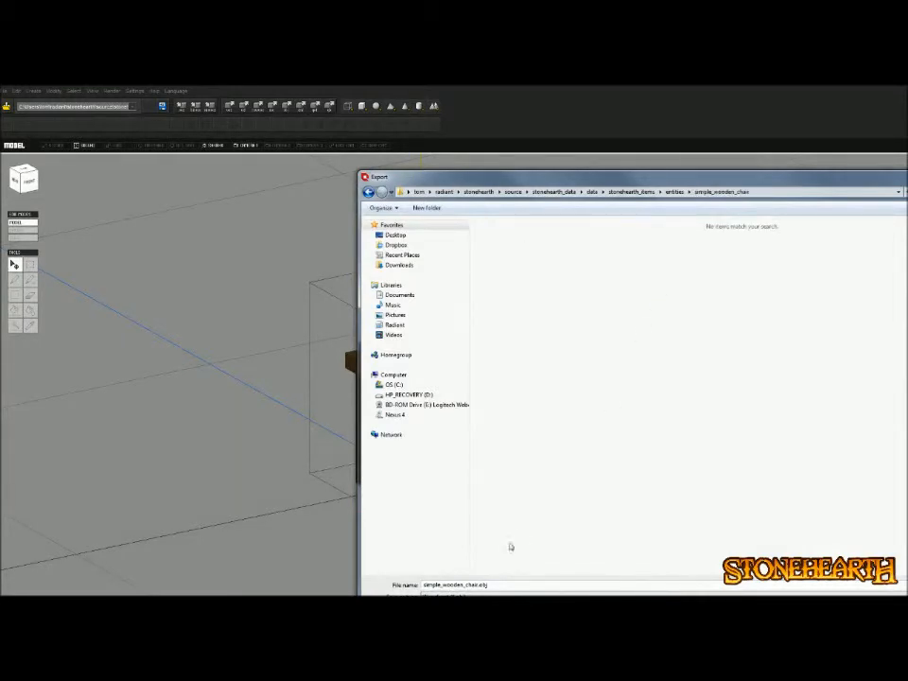
{"action": "left_click_drag", "start_coordinate": [493, 586], "coordinate": [420, 590]}
{"action": "left_click", "coordinate": [491, 585]}
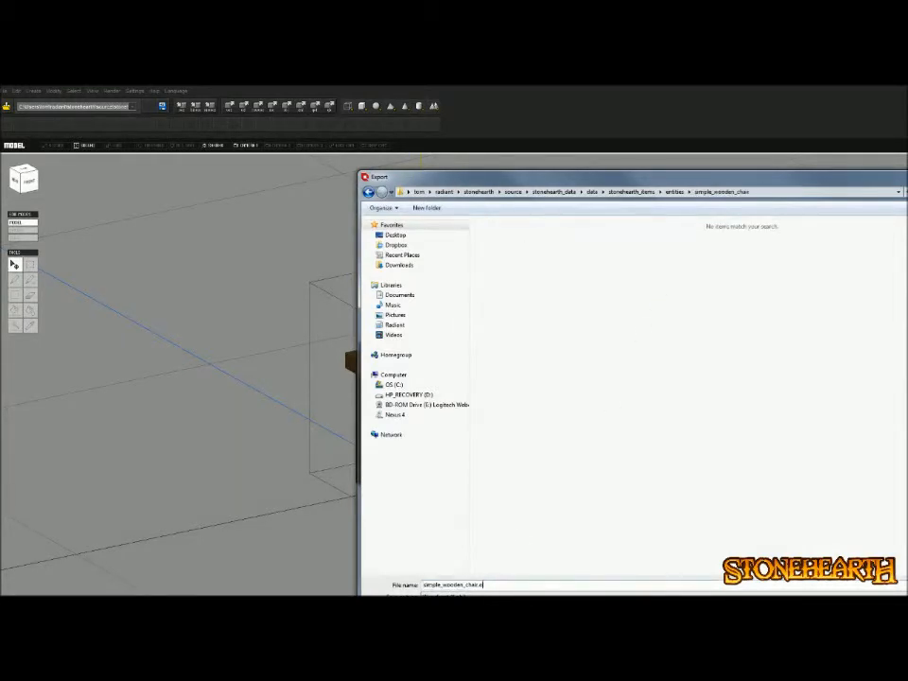
{"action": "key", "text": "BackSpace"}
{"action": "key", "text": "BackSpace"}
{"action": "left_click", "coordinate": [538, 594]}
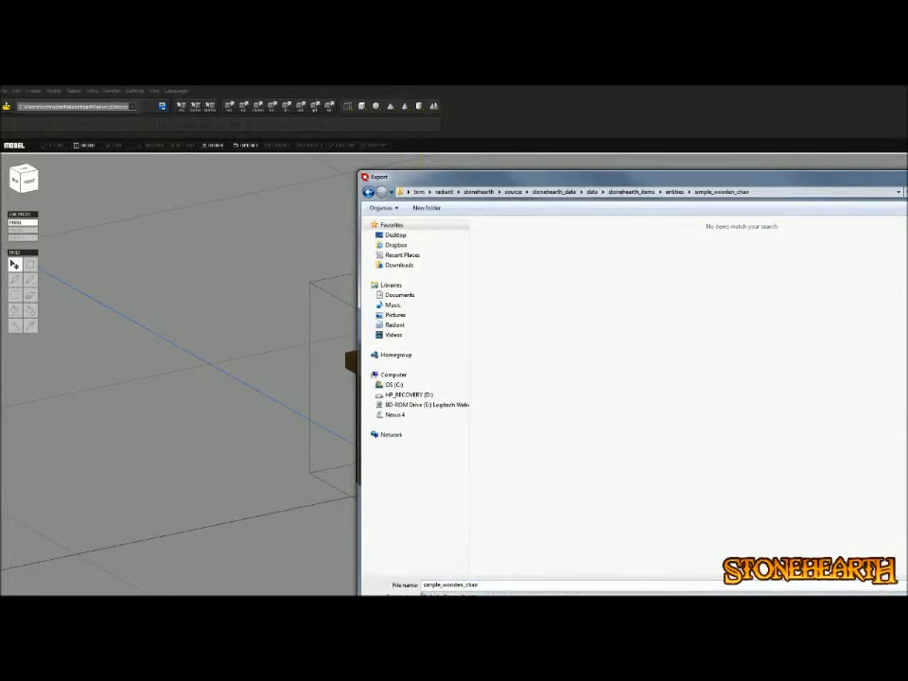
{"action": "key", "text": "Return"}
{"action": "key", "text": "Return"}
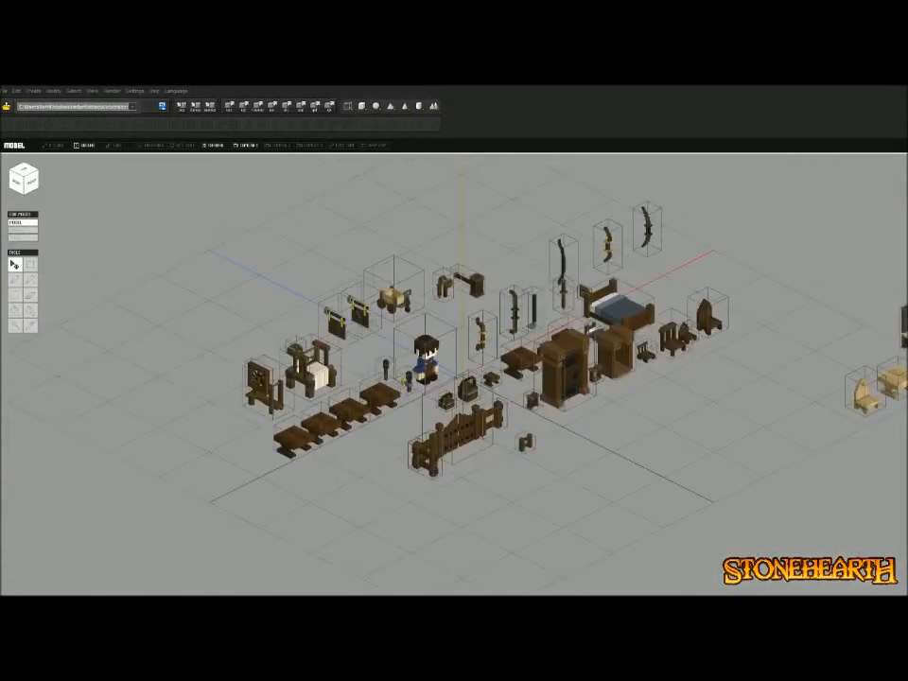
Copy the small slatted chair icon model from the item collection into a new scene
{"action": "scroll", "coordinate": [454, 378], "scroll_direction": "up", "scroll_amount": 5}
{"action": "middle_click_drag", "start_coordinate": [662, 378], "coordinate": [246, 441]}
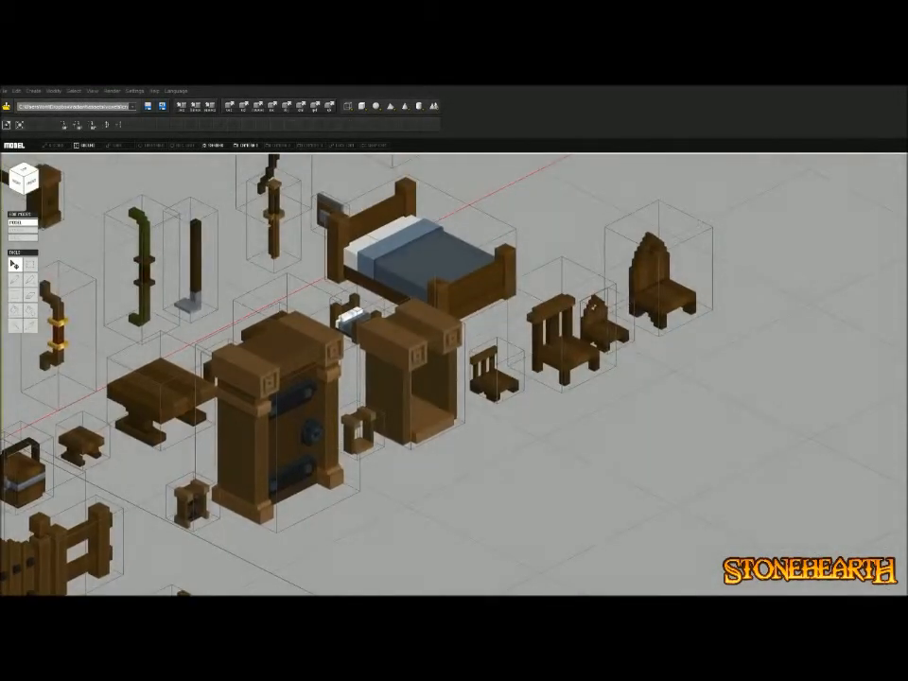
{"action": "left_click", "coordinate": [495, 376]}
{"action": "left_click", "coordinate": [5, 90]}
{"action": "left_click", "coordinate": [14, 98]}
{"action": "left_click", "coordinate": [460, 403]}
{"action": "left_click", "coordinate": [348, 105]}
From the top view, move the small chair so its matrix is centred on the origin along both axes
{"action": "left_click", "coordinate": [24, 169]}
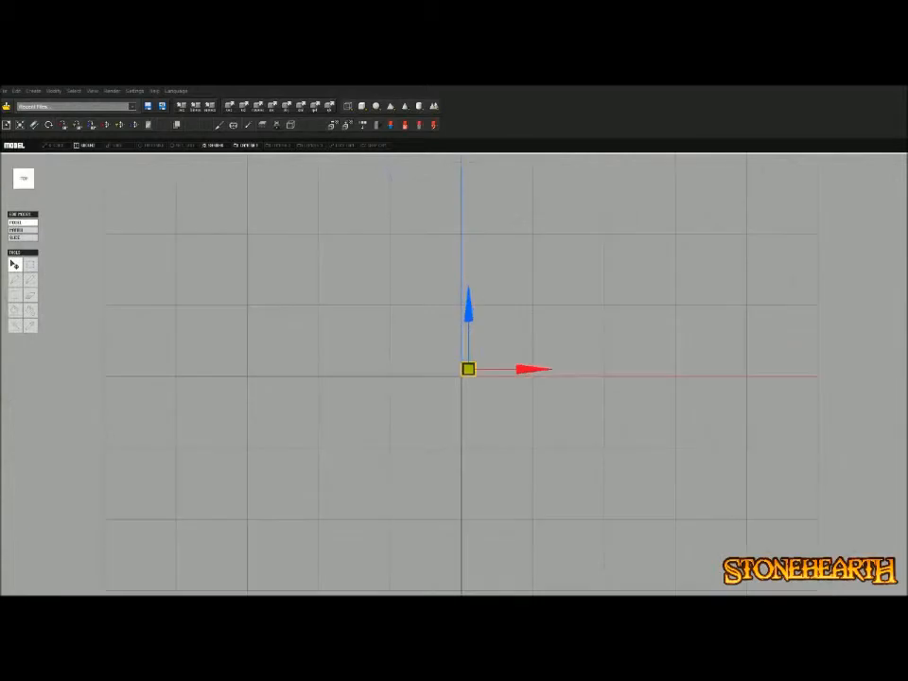
{"action": "scroll", "coordinate": [464, 370], "scroll_direction": "up", "scroll_amount": 6}
{"action": "left_click_drag", "start_coordinate": [564, 339], "coordinate": [526, 339]}
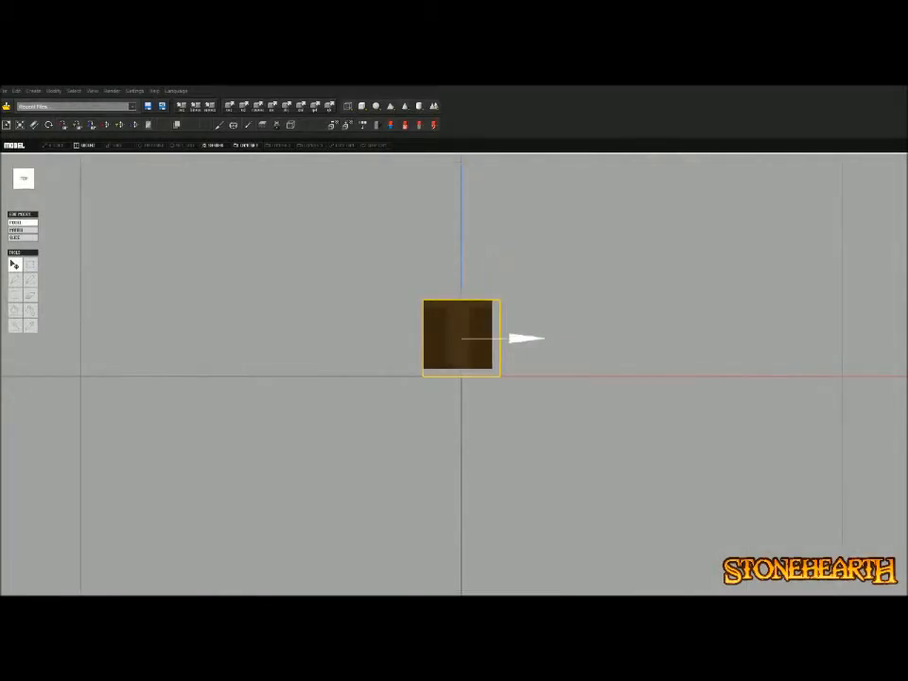
{"action": "left_click_drag", "start_coordinate": [460, 276], "coordinate": [460, 321]}
{"action": "left_click", "coordinate": [345, 241]}
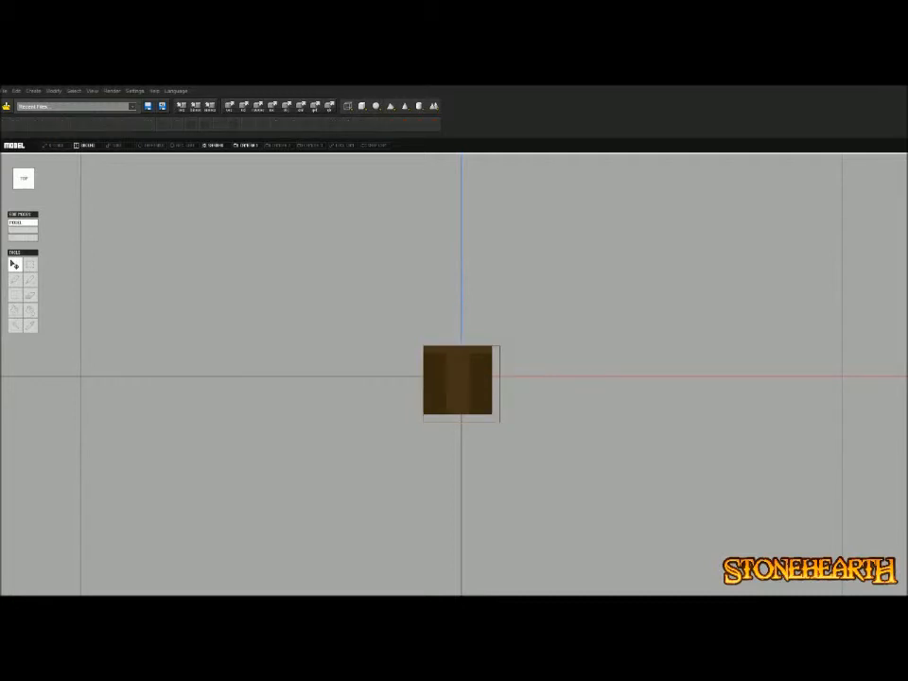
{"action": "left_click", "coordinate": [459, 380]}
{"action": "left_click_drag", "start_coordinate": [461, 321], "coordinate": [462, 312]}
In matrix mode, examine the small chair's legs and underside from below and from the sides
{"action": "right_click_drag", "start_coordinate": [472, 321], "coordinate": [567, 227]}
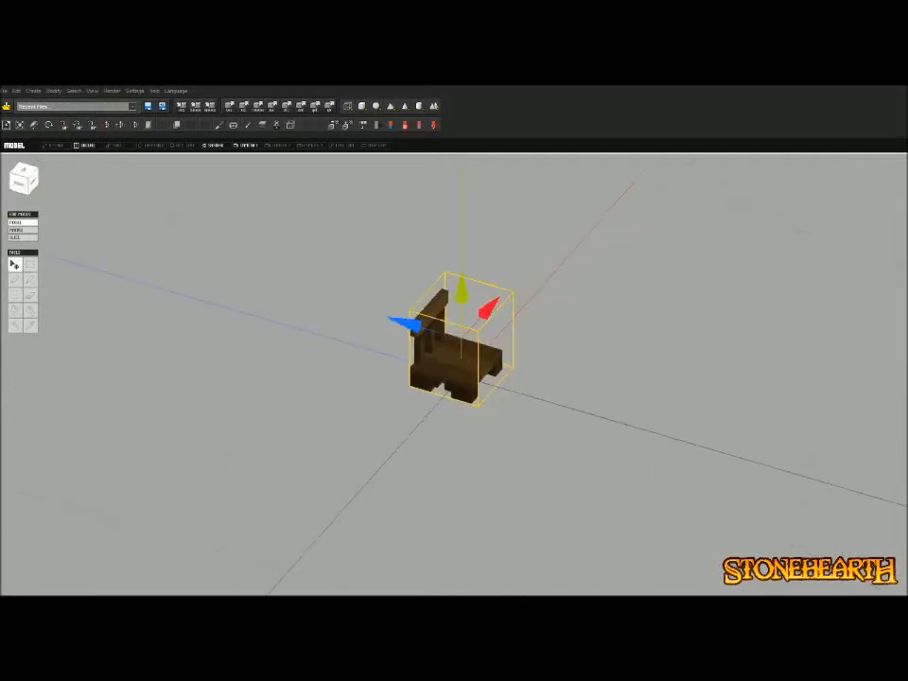
{"action": "key", "text": "Tab"}
{"action": "right_click_drag", "start_coordinate": [472, 359], "coordinate": [567, 265]}
{"action": "right_click_drag", "start_coordinate": [453, 379], "coordinate": [397, 295]}
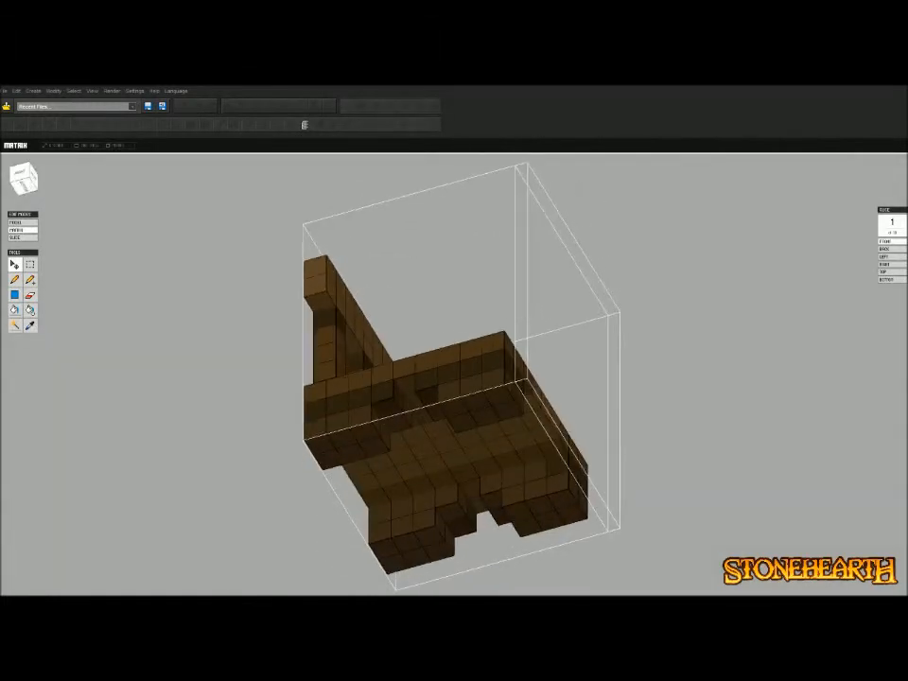
{"action": "right_click_drag", "start_coordinate": [454, 379], "coordinate": [492, 360]}
{"action": "right_click_drag", "start_coordinate": [558, 454], "coordinate": [417, 392]}
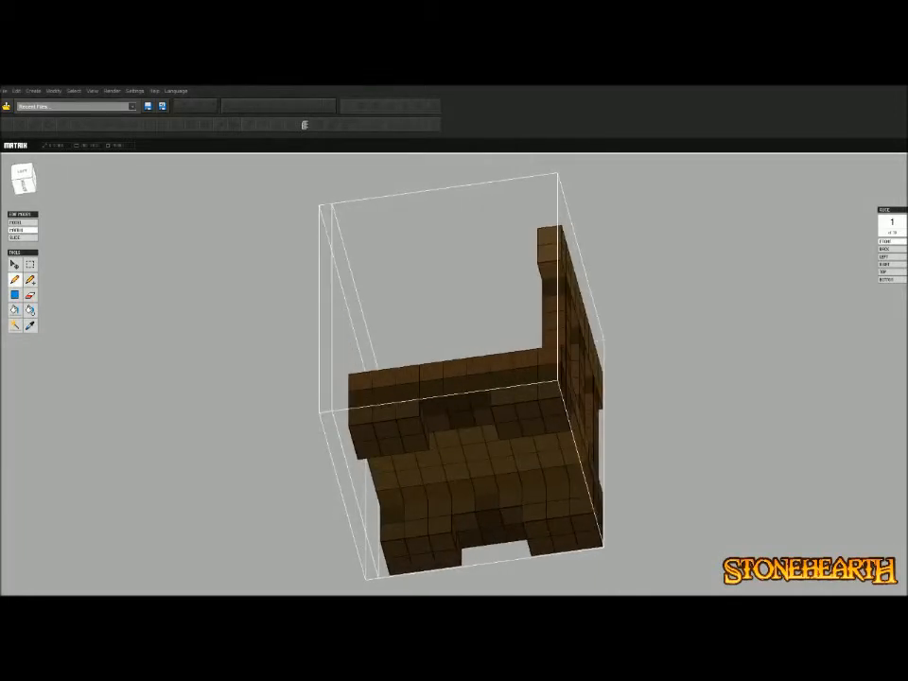
{"action": "right_click_drag", "start_coordinate": [416, 392], "coordinate": [331, 426]}
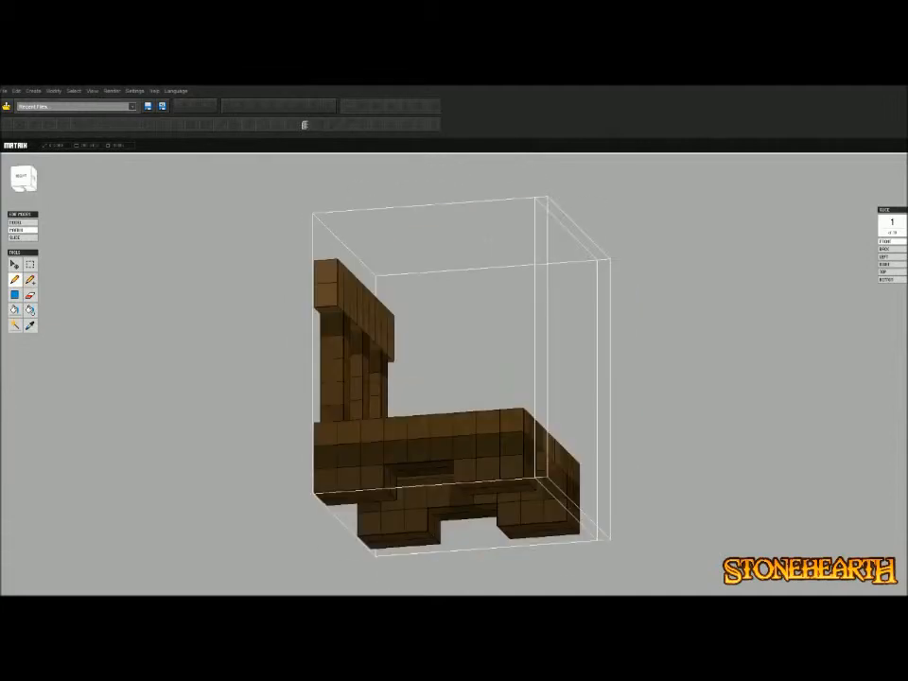
{"action": "right_click_drag", "start_coordinate": [454, 379], "coordinate": [690, 399]}
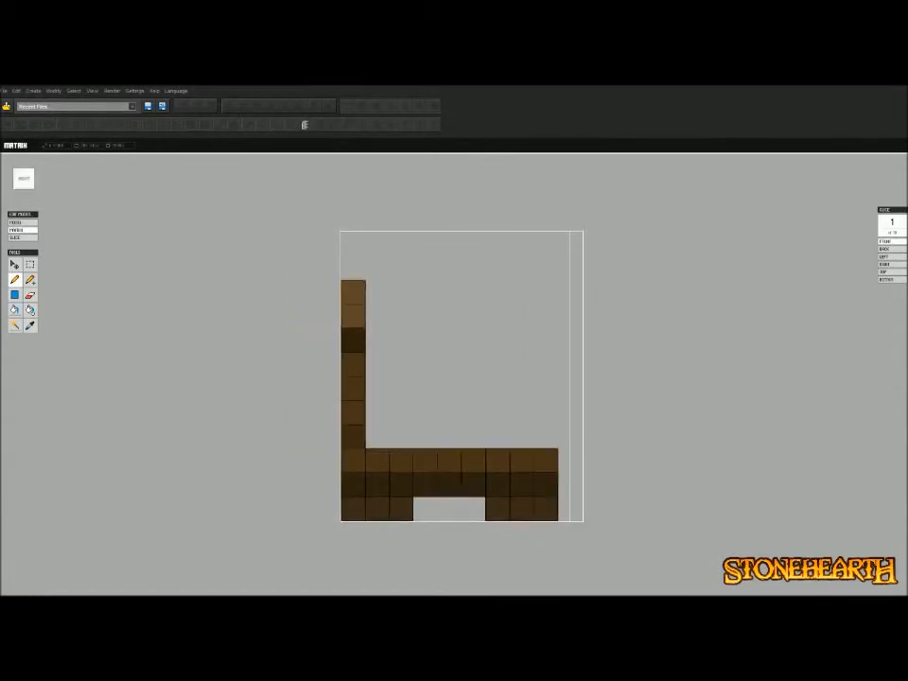
From the right view, delete the innermost voxel column of the front and rear legs and return to model mode
{"action": "left_click", "coordinate": [30, 265]}
{"action": "left_click_drag", "start_coordinate": [409, 502], "coordinate": [504, 544]}
{"action": "key", "text": "Delete"}
{"action": "right_click_drag", "start_coordinate": [662, 407], "coordinate": [492, 463]}
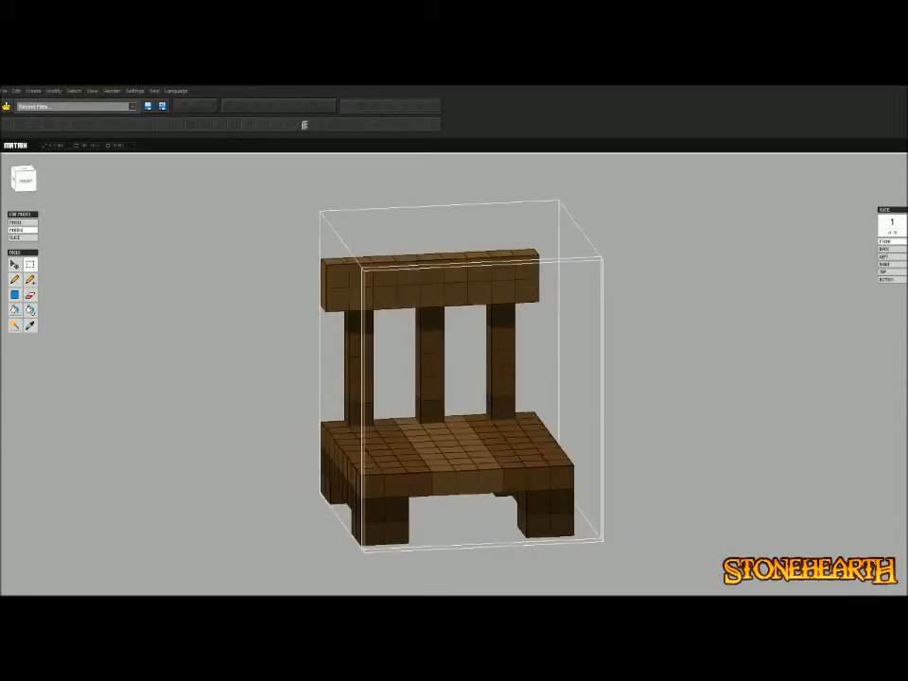
{"action": "right_click_drag", "start_coordinate": [606, 425], "coordinate": [483, 405]}
{"action": "key", "text": "Tab"}
{"action": "scroll", "coordinate": [624, 445], "scroll_direction": "down", "scroll_amount": 3}
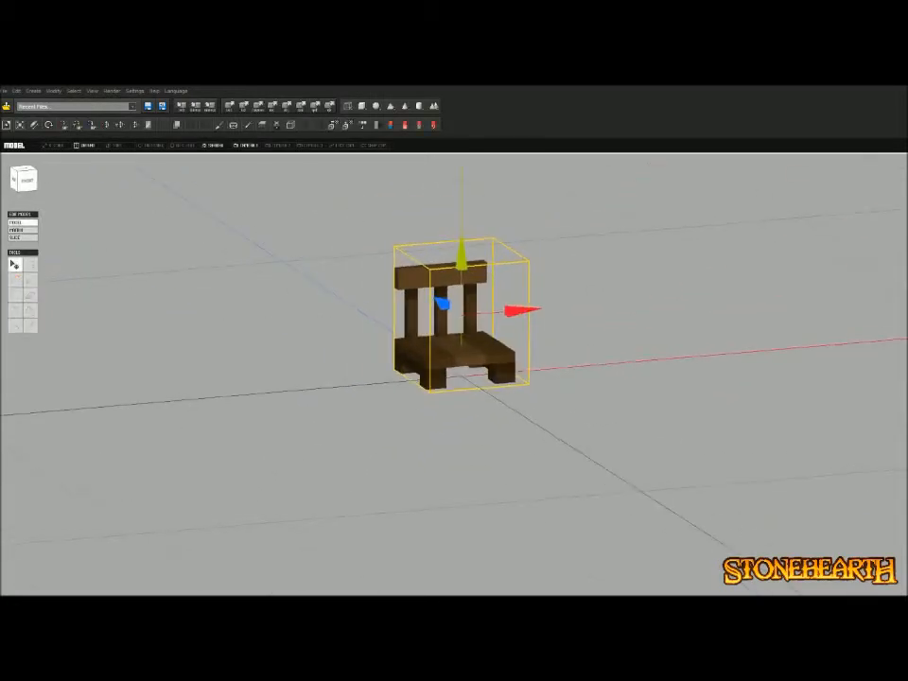
In matrix mode, use copied voxels from the front view to thicken the seat to two voxels between the legs
{"action": "key", "text": "Tab"}
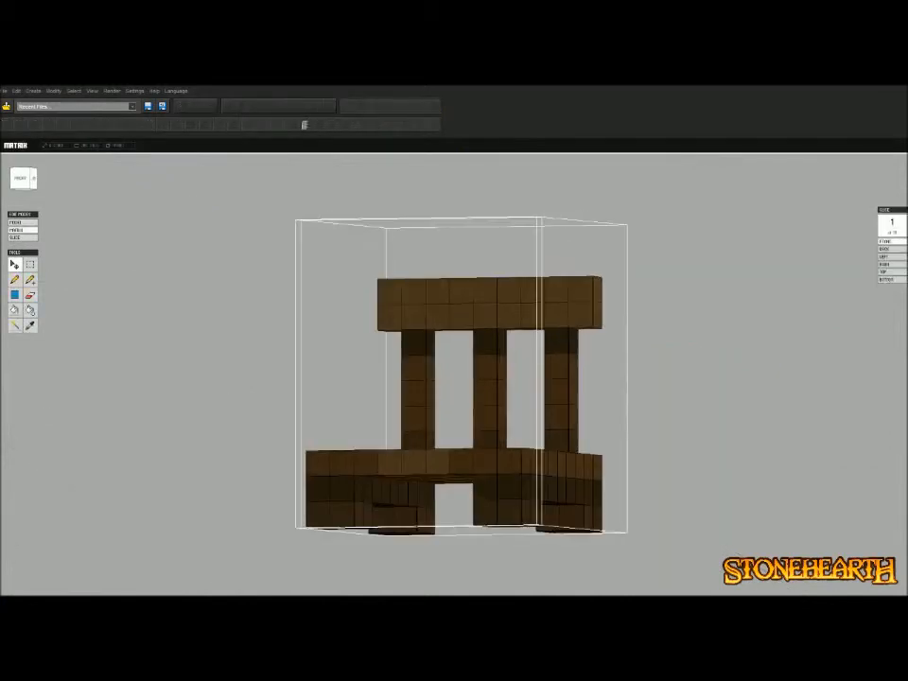
{"action": "right_click_drag", "start_coordinate": [529, 398], "coordinate": [425, 407]}
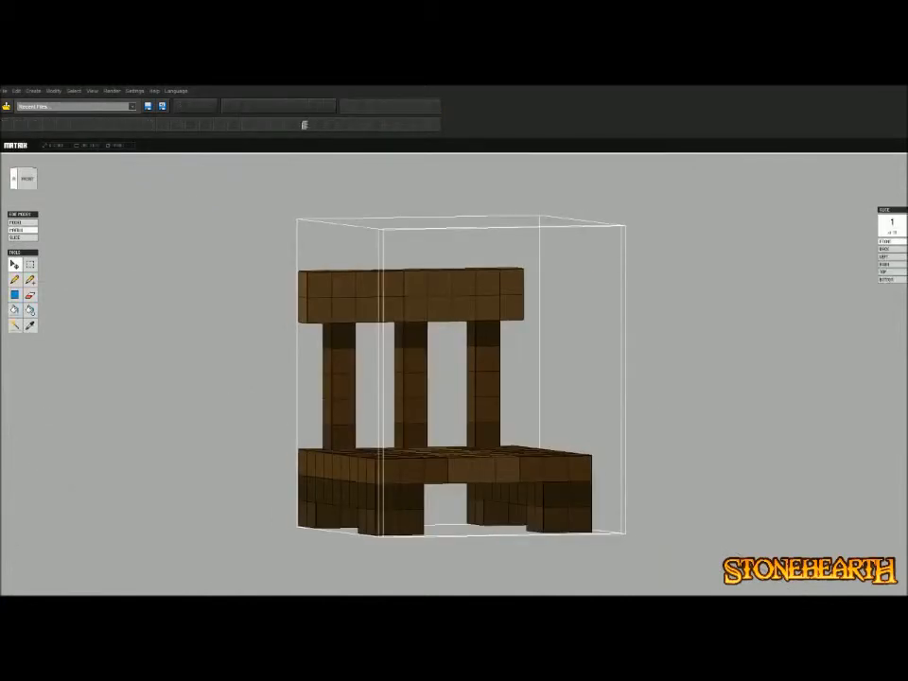
{"action": "left_click", "coordinate": [26, 179]}
{"action": "left_click", "coordinate": [30, 265]}
{"action": "left_click_drag", "start_coordinate": [347, 490], "coordinate": [523, 478]}
{"action": "key", "text": "ctrl+v"}
{"action": "key", "text": "Return"}
{"action": "key", "text": "ctrl+v"}
{"action": "key", "text": "Return"}
{"action": "key", "text": "ctrl+v"}
{"action": "left_click_drag", "start_coordinate": [421, 479], "coordinate": [543, 478]}
{"action": "key", "text": "Return"}
Clear the voxel selection and return to model mode to inspect the thickened seat
{"action": "key", "text": "ctrl+d"}
{"action": "key", "text": "Tab"}
{"action": "right_click_drag", "start_coordinate": [454, 379], "coordinate": [558, 383]}
{"action": "scroll", "coordinate": [558, 383], "scroll_direction": "up", "scroll_amount": 2}
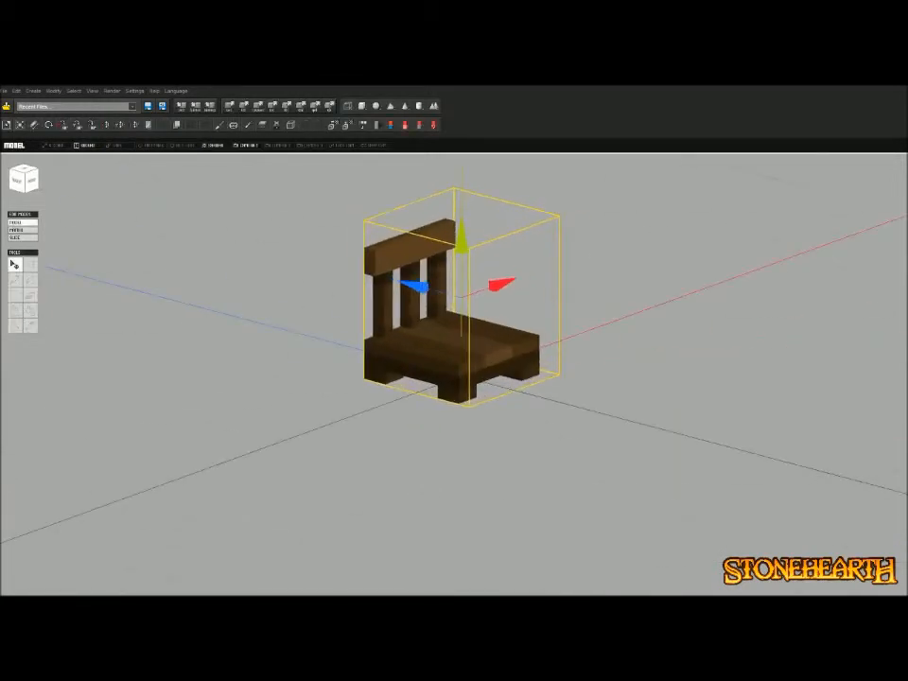
Recolour the seat's lower voxel row on the side, front and back to match the row above it
{"action": "key", "text": "Tab"}
{"action": "key", "text": "f"}
{"action": "left_click", "coordinate": [402, 506]}
{"action": "key", "text": "p"}
{"action": "left_click", "coordinate": [511, 502]}
{"action": "left_click", "coordinate": [541, 492]}
{"action": "left_click", "coordinate": [527, 498]}
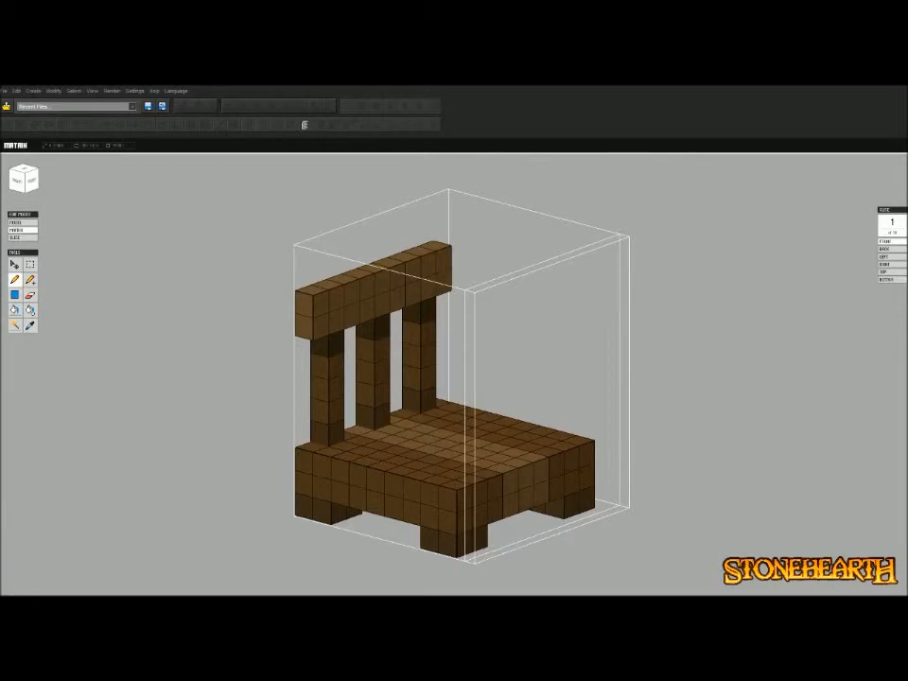
{"action": "right_click_drag", "start_coordinate": [454, 378], "coordinate": [681, 355]}
{"action": "left_click", "coordinate": [495, 491]}
{"action": "left_click", "coordinate": [471, 492]}
{"action": "left_click", "coordinate": [448, 493]}
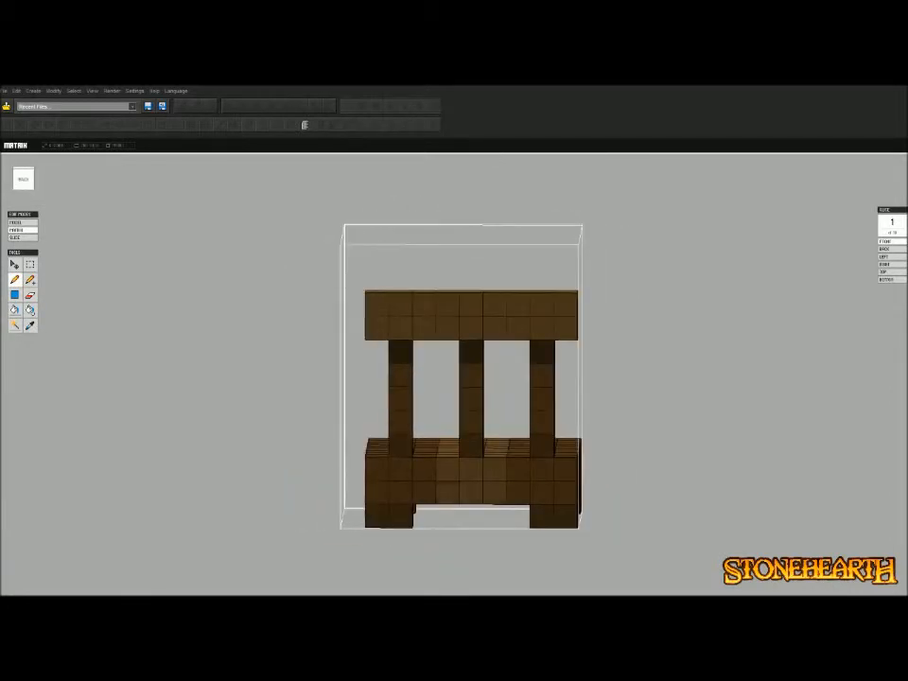
From the right view, select the seat and backrest above the legs and raise them by one voxel
{"action": "right_click_drag", "start_coordinate": [447, 492], "coordinate": [236, 478]}
{"action": "left_click", "coordinate": [19, 179]}
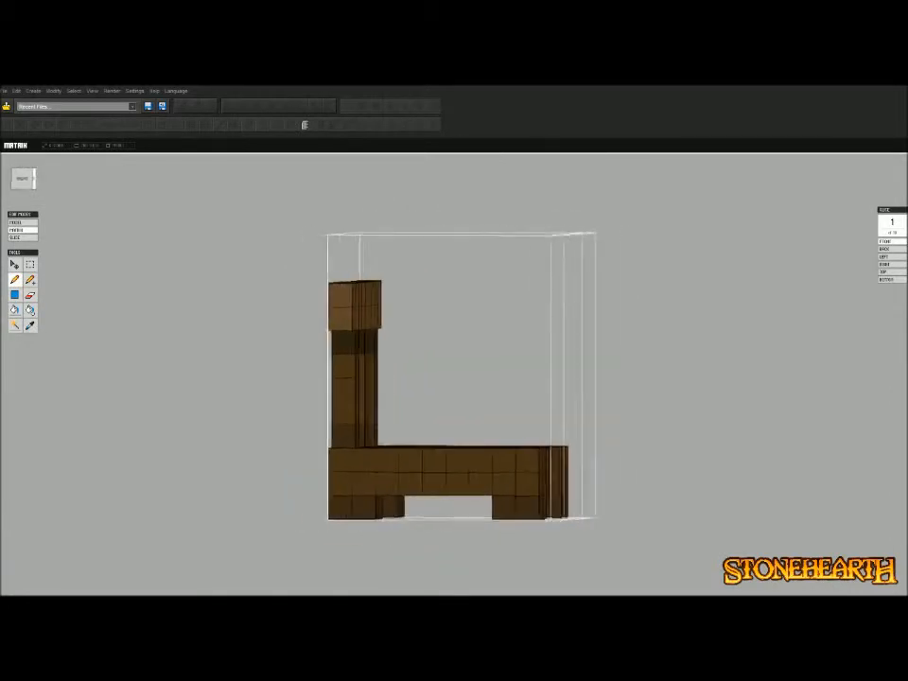
{"action": "left_click_drag", "start_coordinate": [321, 248], "coordinate": [605, 522]}
{"action": "left_click_drag", "start_coordinate": [280, 278], "coordinate": [609, 489]}
{"action": "left_click", "coordinate": [14, 265]}
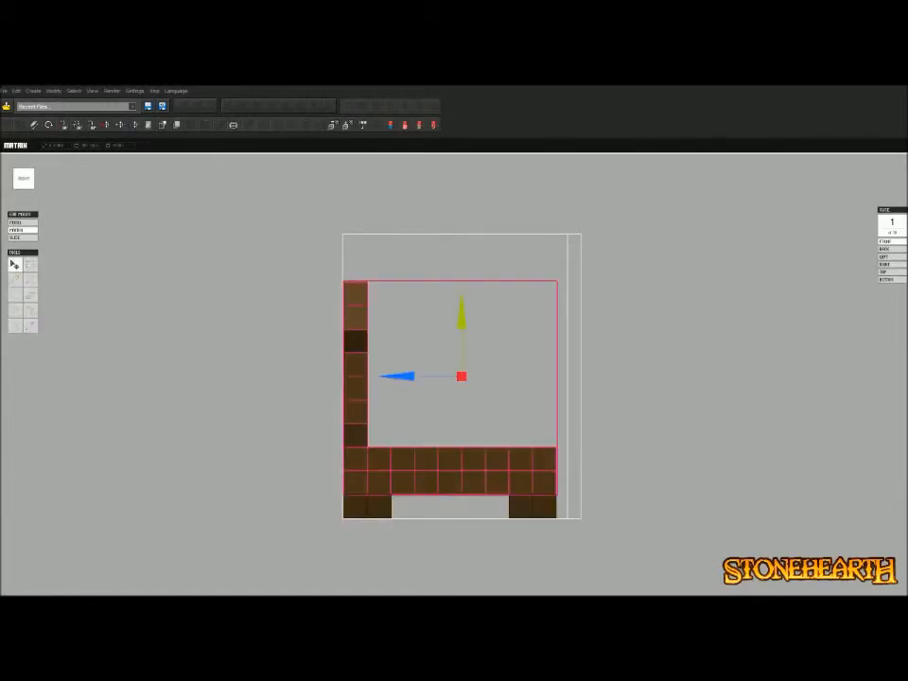
{"action": "left_click_drag", "start_coordinate": [460, 309], "coordinate": [461, 286]}
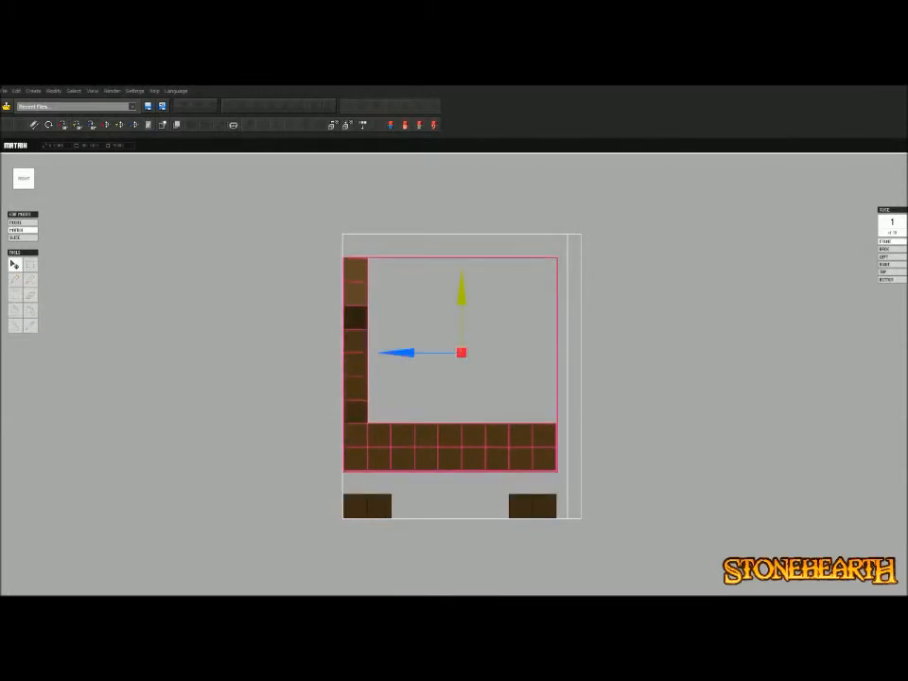
{"action": "key", "text": "Tab"}
Select the leg voxels and copy them up by one voxel to close the gap under the seat
{"action": "key", "text": "m"}
{"action": "left_click_drag", "start_coordinate": [248, 475], "coordinate": [635, 595]}
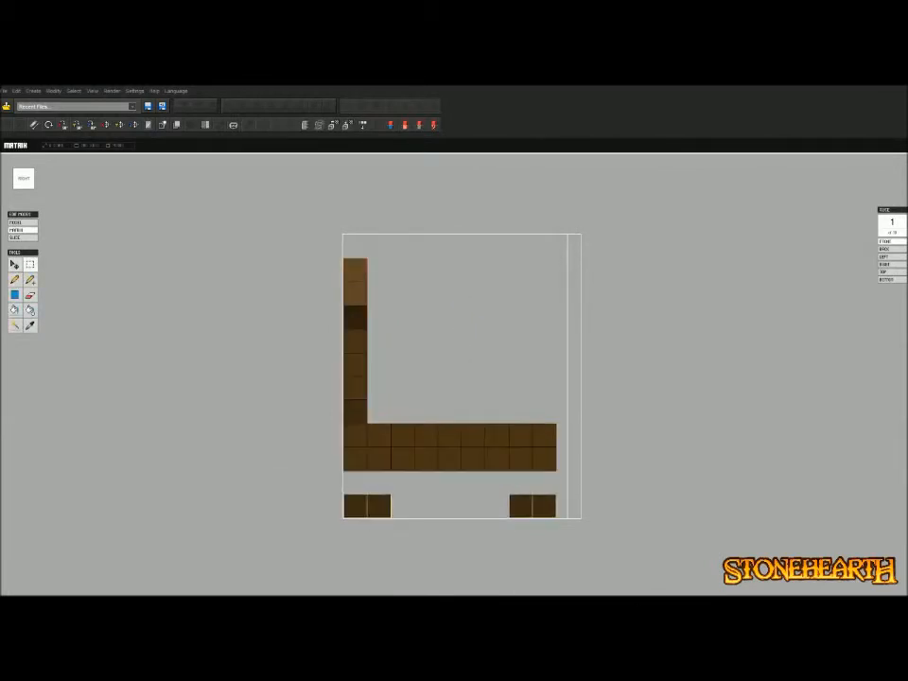
{"action": "key", "text": "v"}
{"action": "left_click_drag", "start_coordinate": [461, 430], "coordinate": [461, 406]}
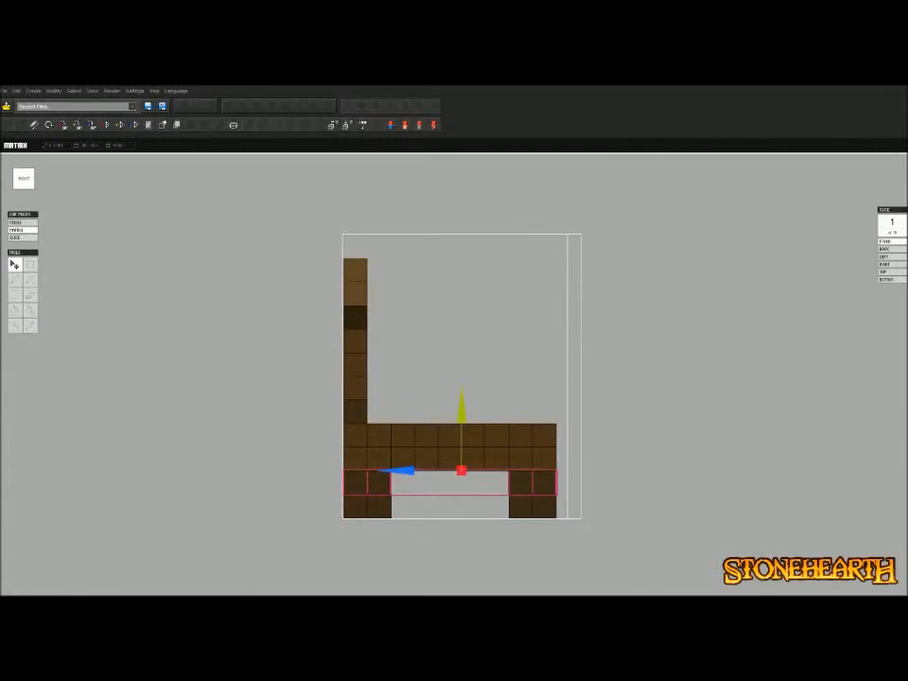
{"action": "key", "text": "Tab"}
{"action": "middle_click_drag", "start_coordinate": [530, 378], "coordinate": [397, 435]}
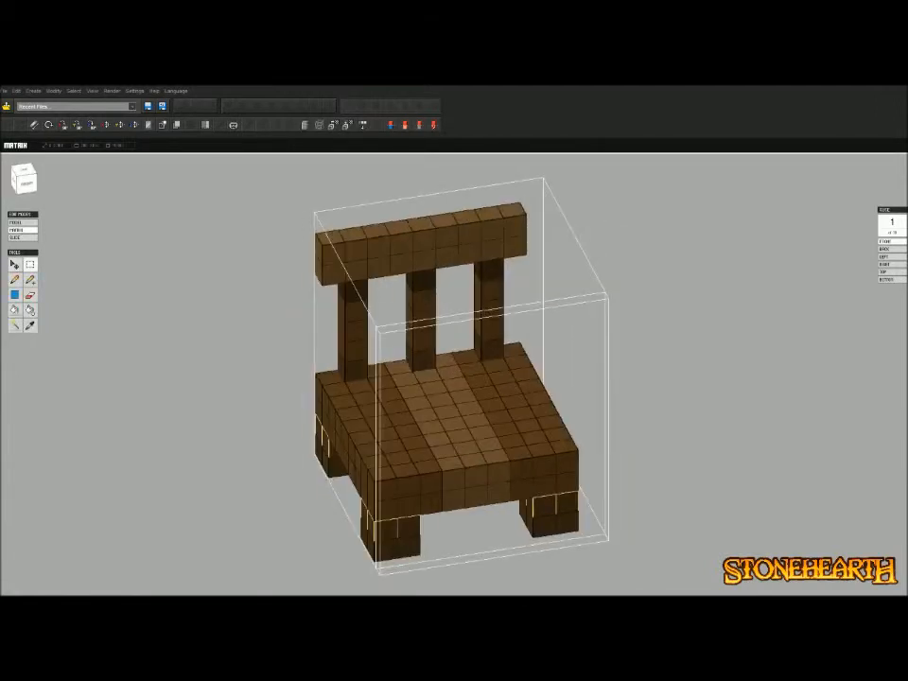
Clear the selection and darken the upper voxel row of the legs beneath the seat
{"action": "key", "text": "g"}
{"action": "key", "text": "m"}
{"action": "key", "text": "ctrl+d"}
{"action": "middle_click_drag", "start_coordinate": [473, 398], "coordinate": [402, 378]}
{"action": "mouse_move", "coordinate": [453, 397]}
{"action": "middle_mouse_down"}
{"action": "mouse_move", "coordinate": [501, 402]}
{"action": "mouse_move", "coordinate": [525, 425]}
{"action": "middle_mouse_up"}
{"action": "key", "text": "a"}
{"action": "right_click_drag", "start_coordinate": [454, 379], "coordinate": [558, 346]}
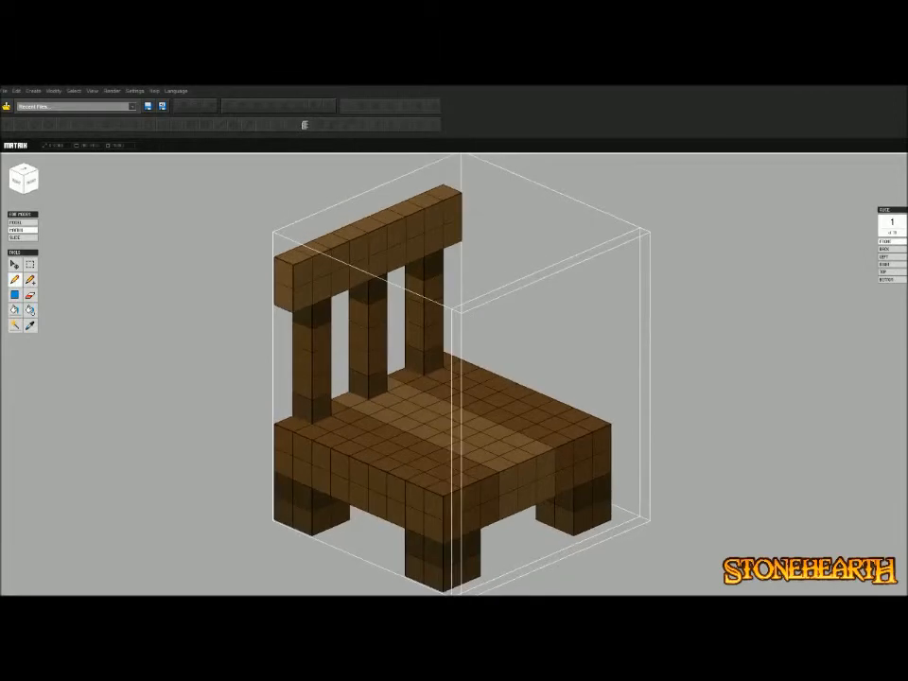
Widen the backrest's three slats until only two narrow vertical slots remain, and return to model mode
{"action": "mouse_move", "coordinate": [454, 378]}
{"action": "right_mouse_down"}
{"action": "mouse_move", "coordinate": [483, 327]}
{"action": "mouse_move", "coordinate": [397, 326]}
{"action": "mouse_move", "coordinate": [336, 380]}
{"action": "right_mouse_up"}
{"action": "key", "text": "a"}
{"action": "left_click_drag", "start_coordinate": [465, 344], "coordinate": [466, 259]}
{"action": "right_click_drag", "start_coordinate": [453, 378], "coordinate": [620, 379]}
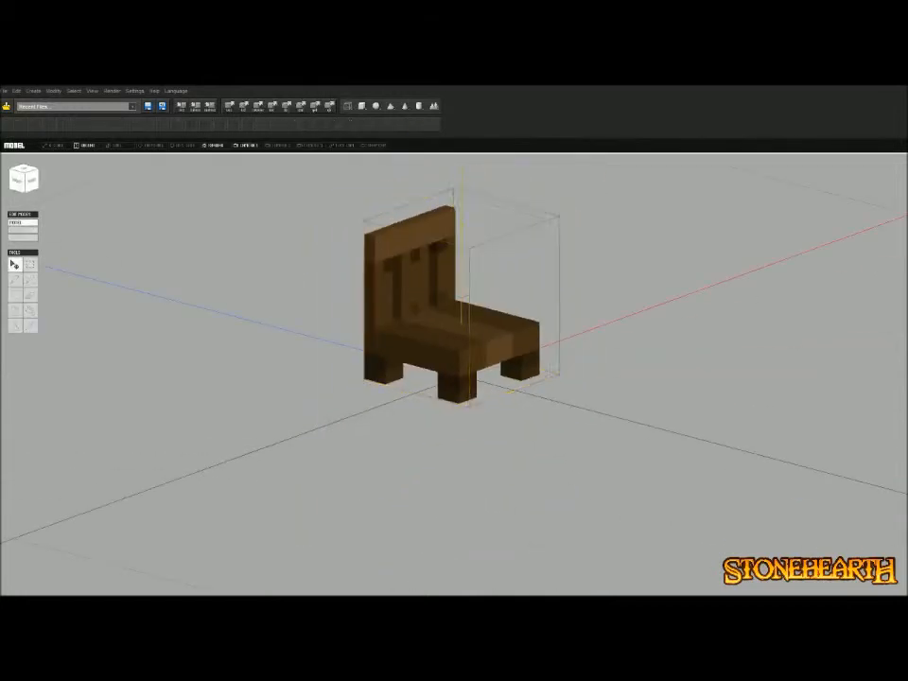
{"action": "scroll", "coordinate": [460, 369], "scroll_direction": "down", "scroll_amount": 1}
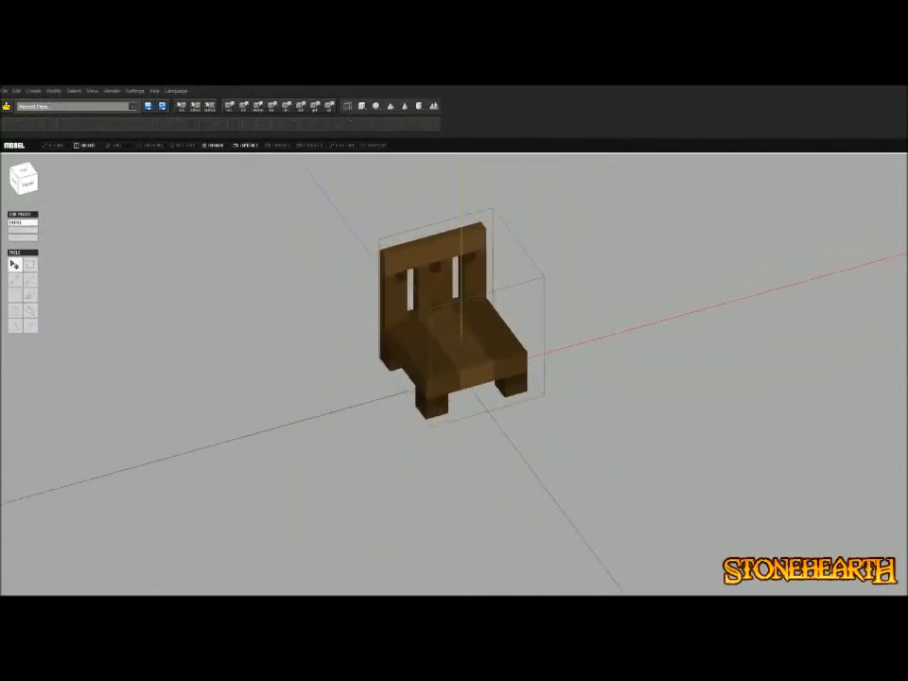
{"action": "scroll", "coordinate": [460, 369], "scroll_direction": "down", "scroll_amount": 10}
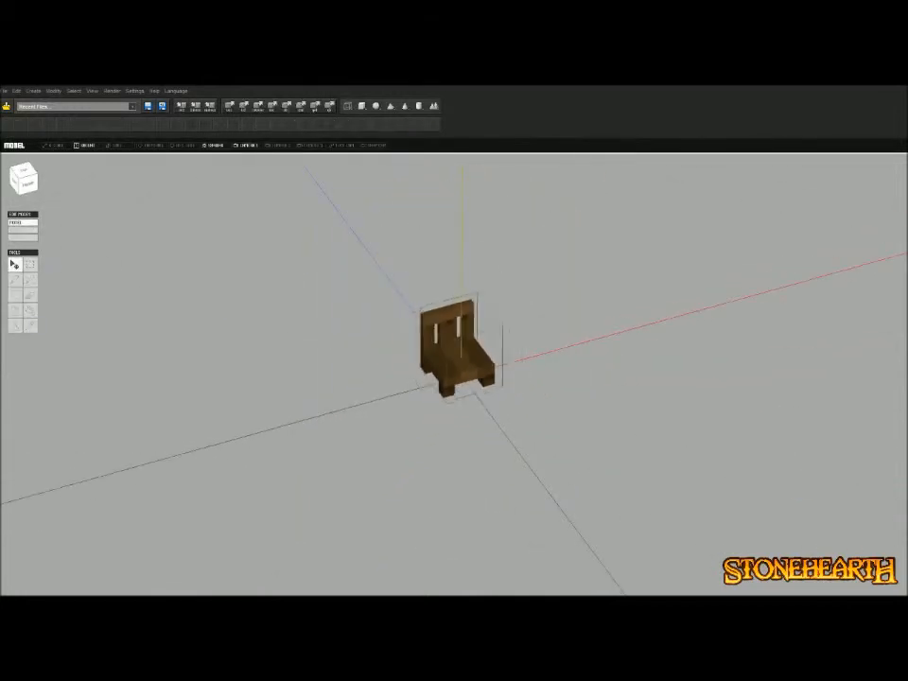
In matrix mode, paint the widened slats' voxels directly below the top rail with the dark shading colour
{"action": "double_click", "coordinate": [459, 365]}
{"action": "scroll", "coordinate": [459, 369], "scroll_direction": "up", "scroll_amount": 10}
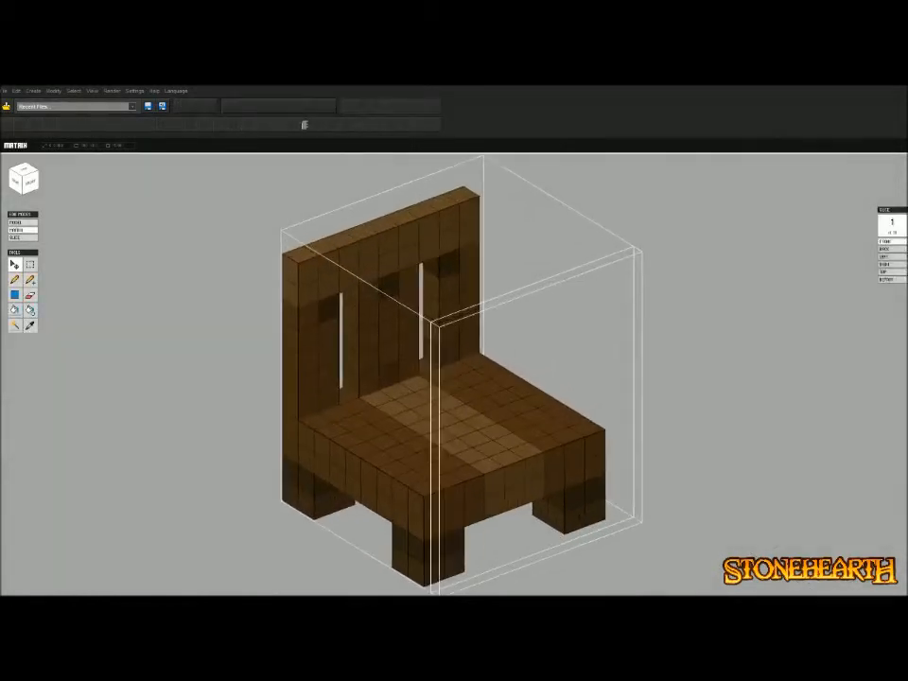
{"action": "right_click_drag", "start_coordinate": [454, 375], "coordinate": [402, 373]}
{"action": "left_click", "coordinate": [16, 280]}
{"action": "left_click", "coordinate": [313, 291]}
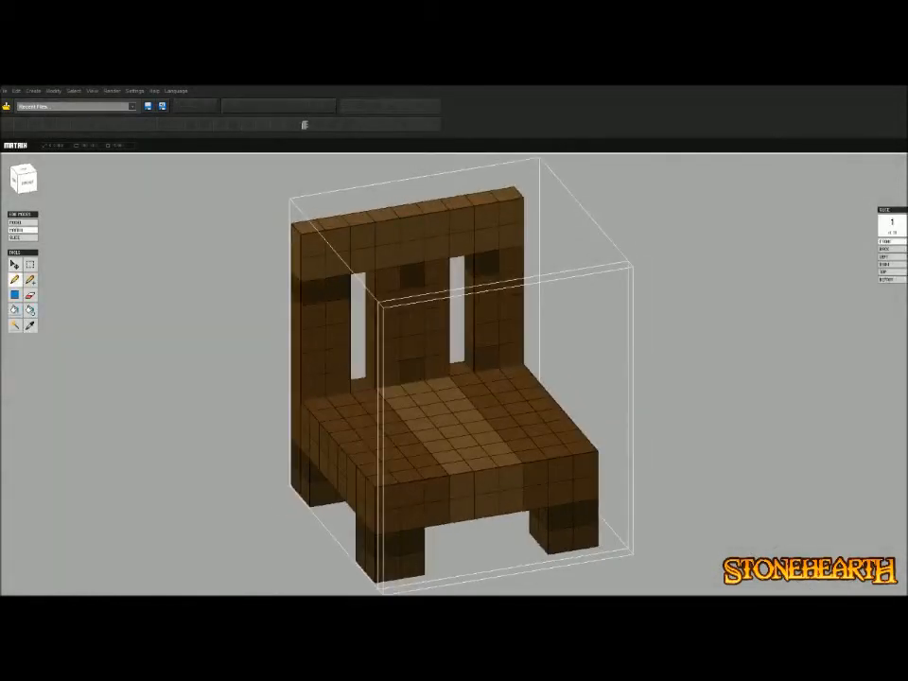
{"action": "left_click", "coordinate": [388, 279]}
{"action": "left_click", "coordinate": [436, 272]}
{"action": "left_click", "coordinate": [511, 259]}
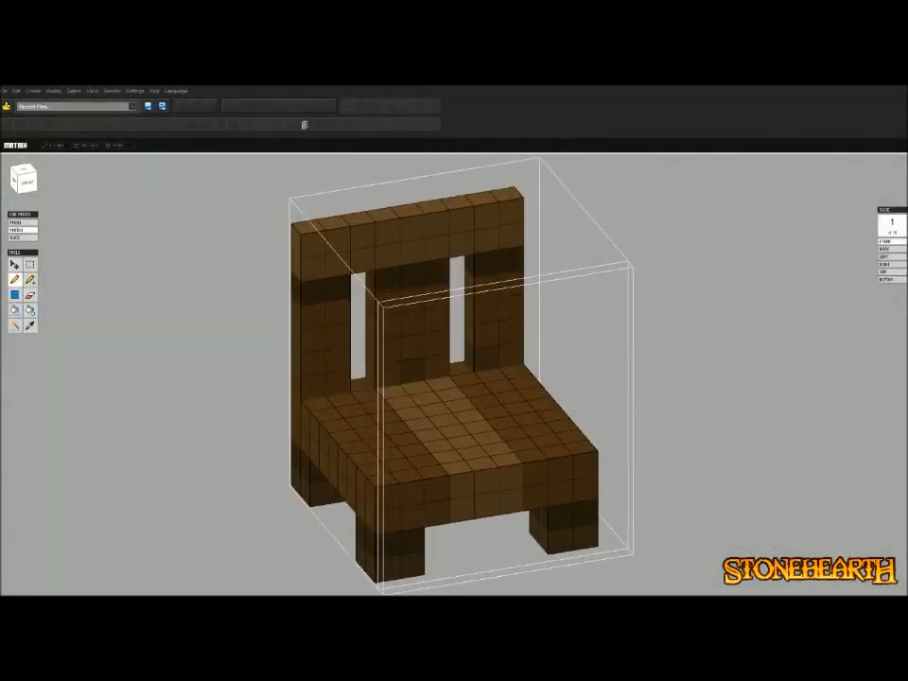
Return to model mode, deselect the chair and inspect it from several angles and distances
{"action": "right_click_drag", "start_coordinate": [454, 369], "coordinate": [477, 375]}
{"action": "key", "text": "Tab"}
{"action": "key", "text": "Escape"}
{"action": "scroll", "coordinate": [454, 373], "scroll_direction": "down", "scroll_amount": 6}
{"action": "scroll", "coordinate": [454, 373], "scroll_direction": "up", "scroll_amount": 5}
{"action": "scroll", "coordinate": [453, 374], "scroll_direction": "up", "scroll_amount": 1}
{"action": "right_click_drag", "start_coordinate": [454, 373], "coordinate": [407, 361]}
{"action": "right_click_drag", "start_coordinate": [511, 363], "coordinate": [567, 366]}
{"action": "scroll", "coordinate": [454, 374], "scroll_direction": "up", "scroll_amount": 1}
{"action": "scroll", "coordinate": [454, 373], "scroll_direction": "down", "scroll_amount": 7}
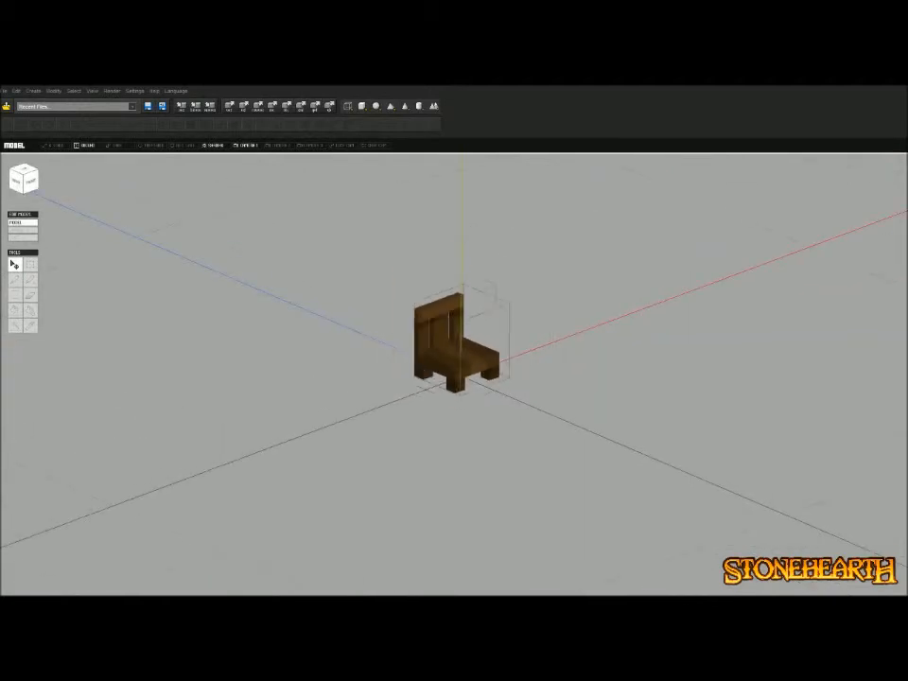
Save the chair icon model as simple_wooden_chair_icon in the simple_wooden_chair folder
{"action": "right_click_drag", "start_coordinate": [454, 373], "coordinate": [416, 397]}
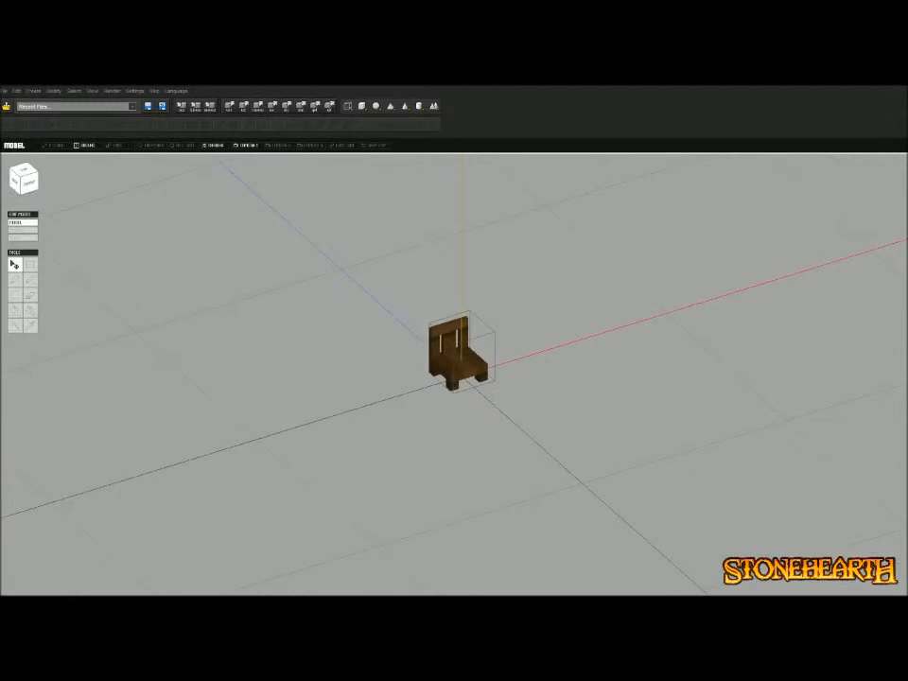
{"action": "key", "text": "Tab"}
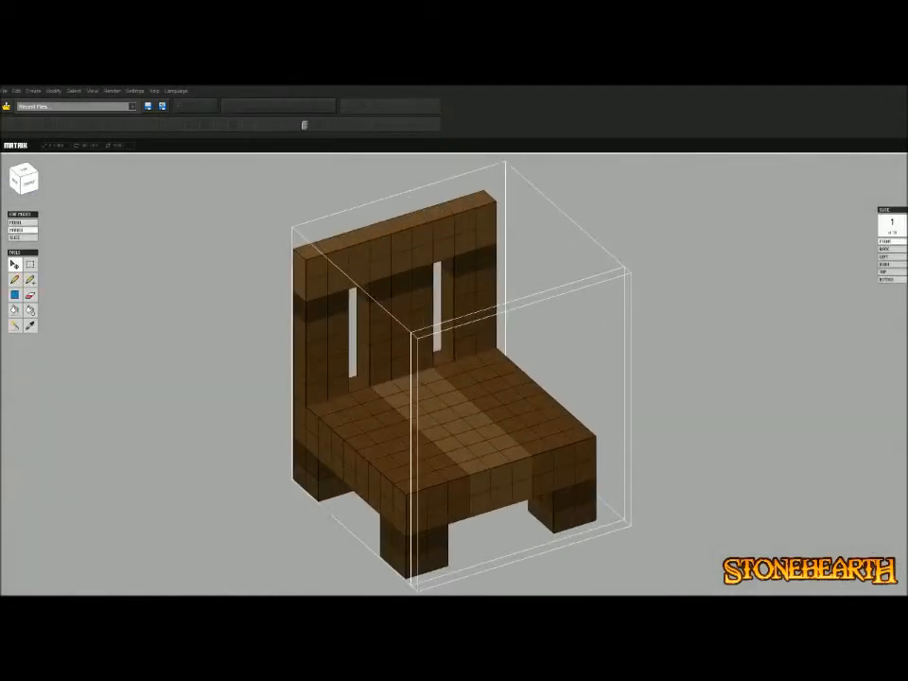
{"action": "key", "text": "Tab"}
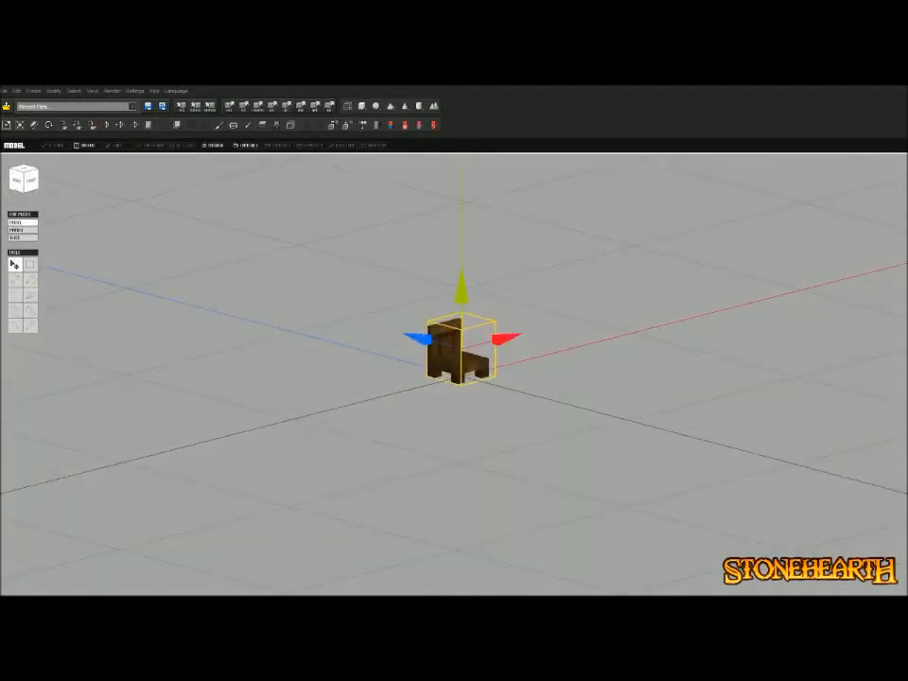
{"action": "right_click_drag", "start_coordinate": [454, 373], "coordinate": [405, 384]}
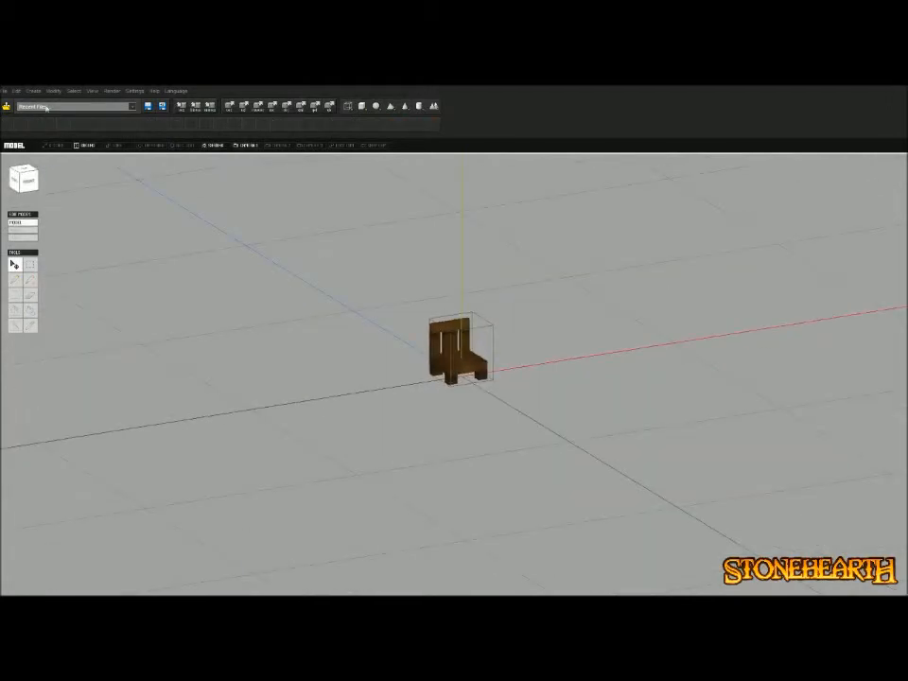
{"action": "key", "text": "ctrl+s"}
{"action": "left_click", "coordinate": [497, 264]}
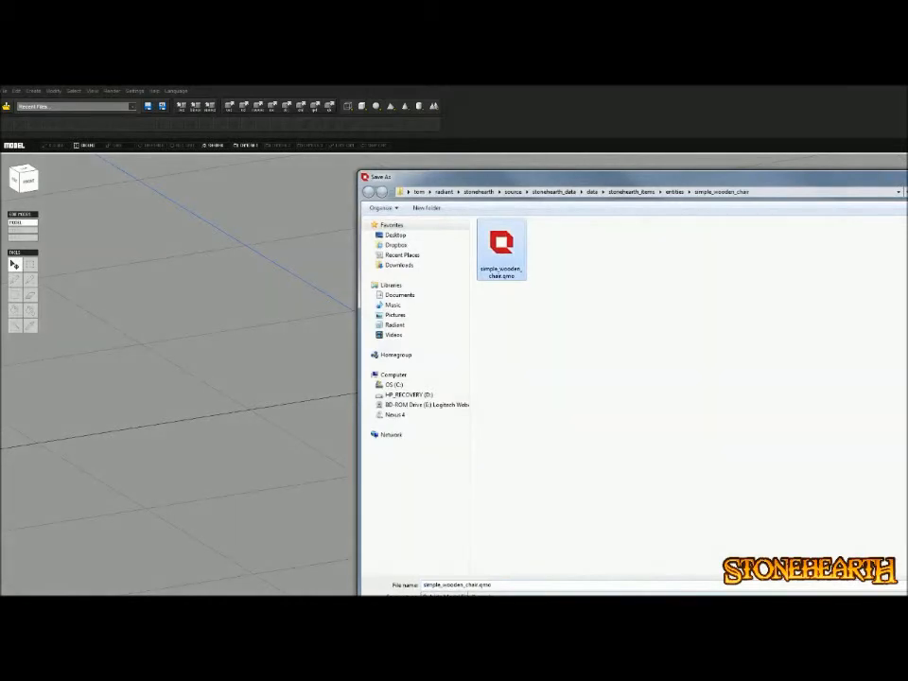
{"action": "type", "text": "_icon"}
{"action": "key", "text": "Return"}
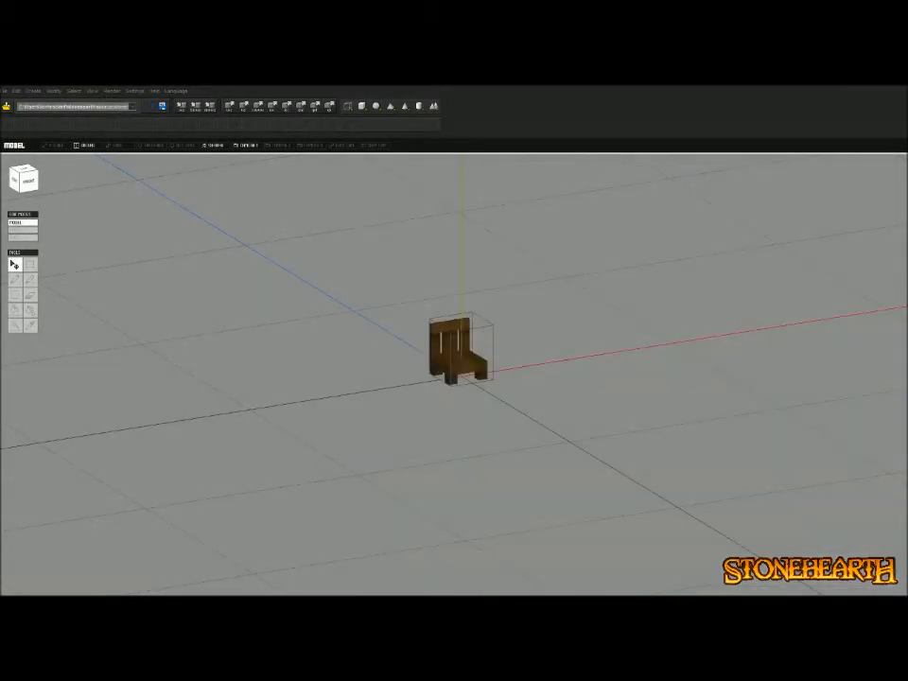
{"action": "left_click", "coordinate": [460, 352]}
{"action": "scroll", "coordinate": [461, 352], "scroll_direction": "up", "scroll_amount": 3}
{"action": "right_click_drag", "start_coordinate": [461, 351], "coordinate": [496, 391]}
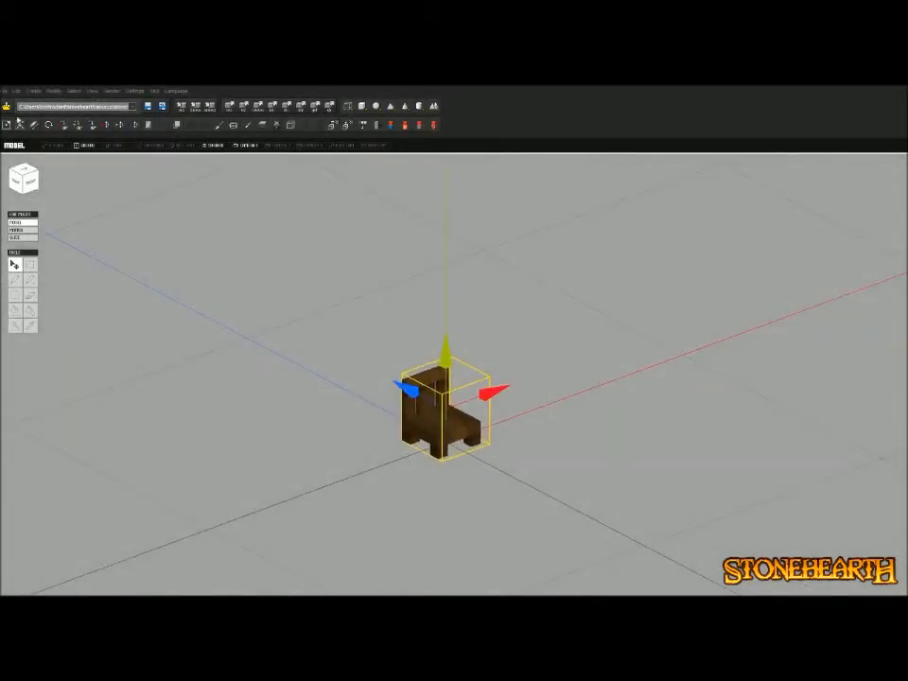
{"action": "left_click", "coordinate": [4, 91]}
{"action": "left_click", "coordinate": [78, 201]}
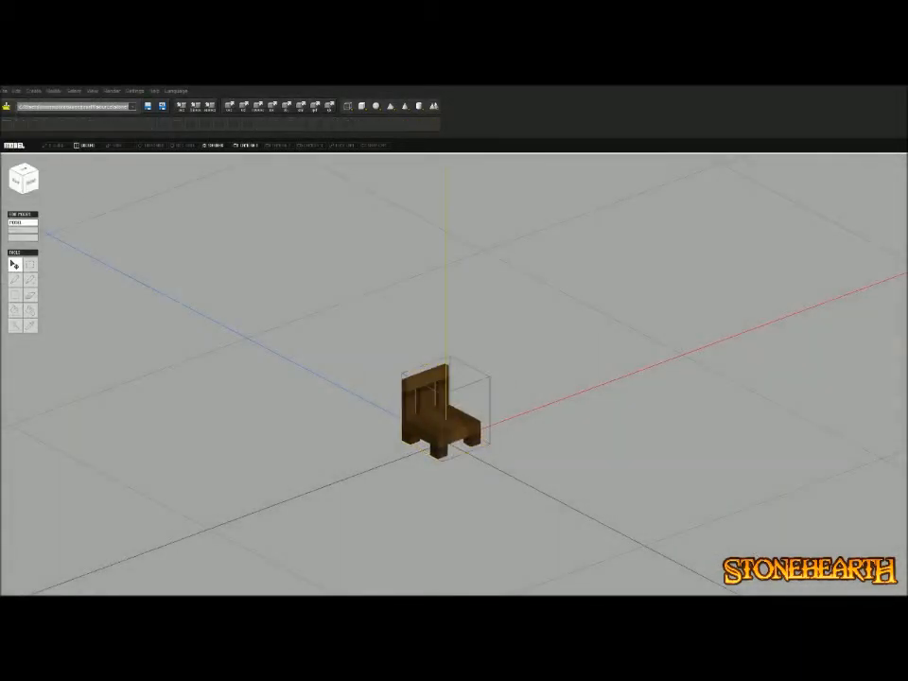
{"action": "left_click", "coordinate": [4, 92]}
{"action": "scroll", "coordinate": [439, 407], "scroll_direction": "up", "scroll_amount": 2}
{"action": "right_click_drag", "start_coordinate": [445, 407], "coordinate": [496, 392]}
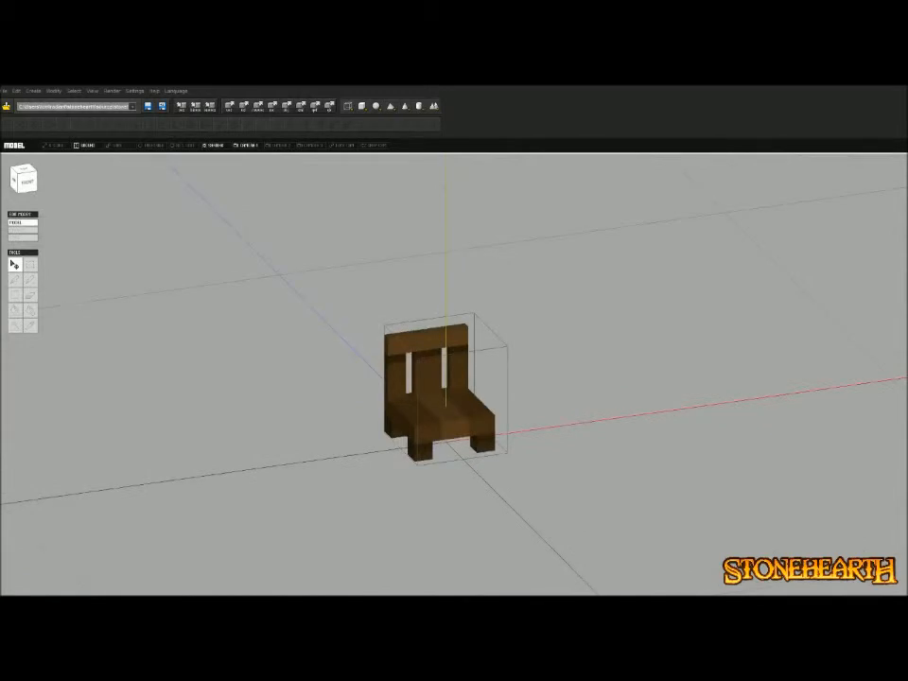
Export the whole chair icon model as simple_wooden_chair_icon.qb into the simple_wooden_chair folder
{"action": "left_click", "coordinate": [5, 91]}
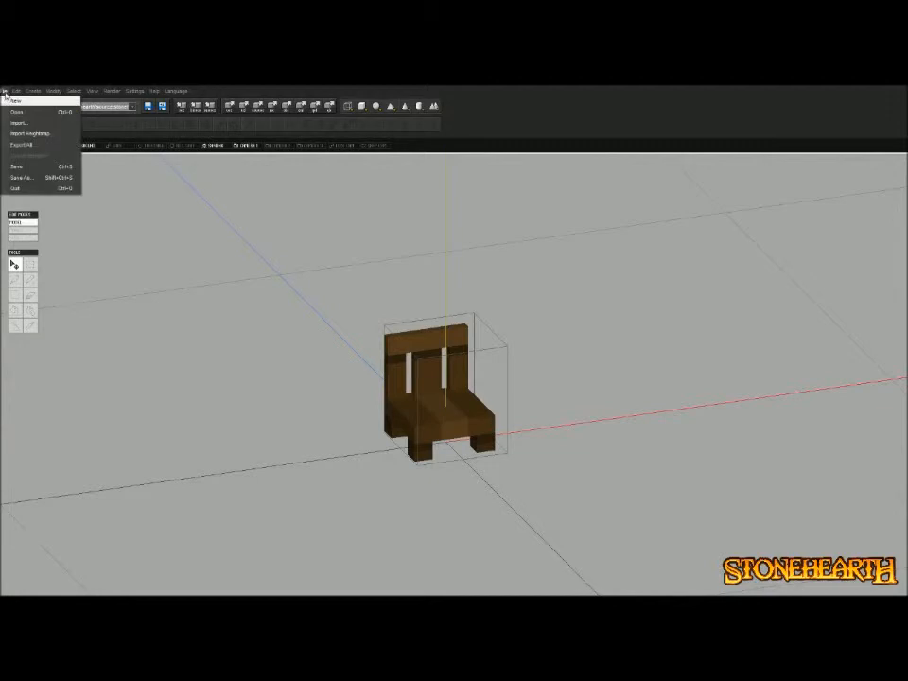
{"action": "left_click", "coordinate": [27, 143]}
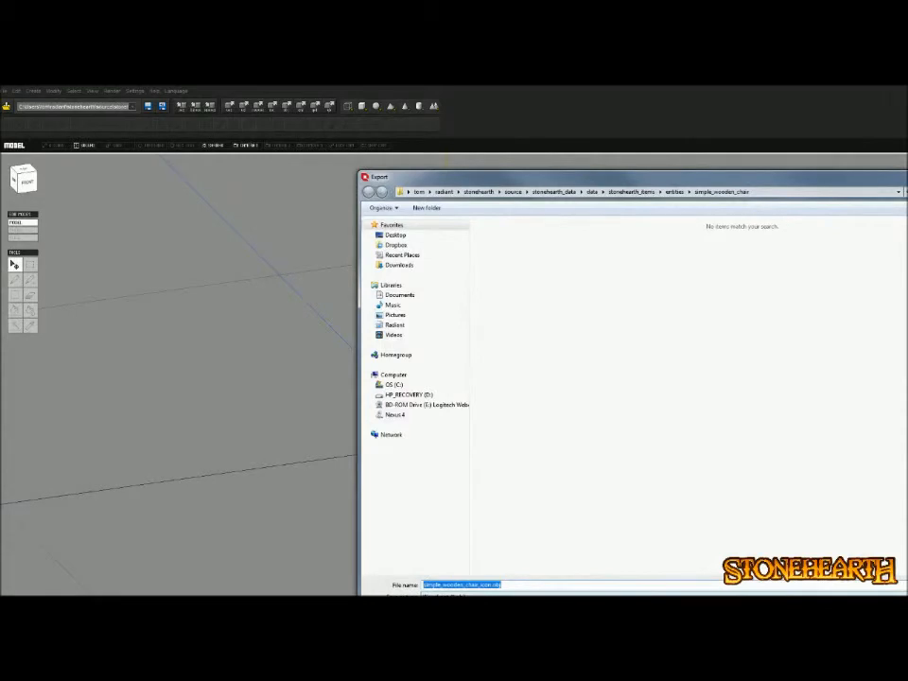
{"action": "left_click", "coordinate": [505, 584]}
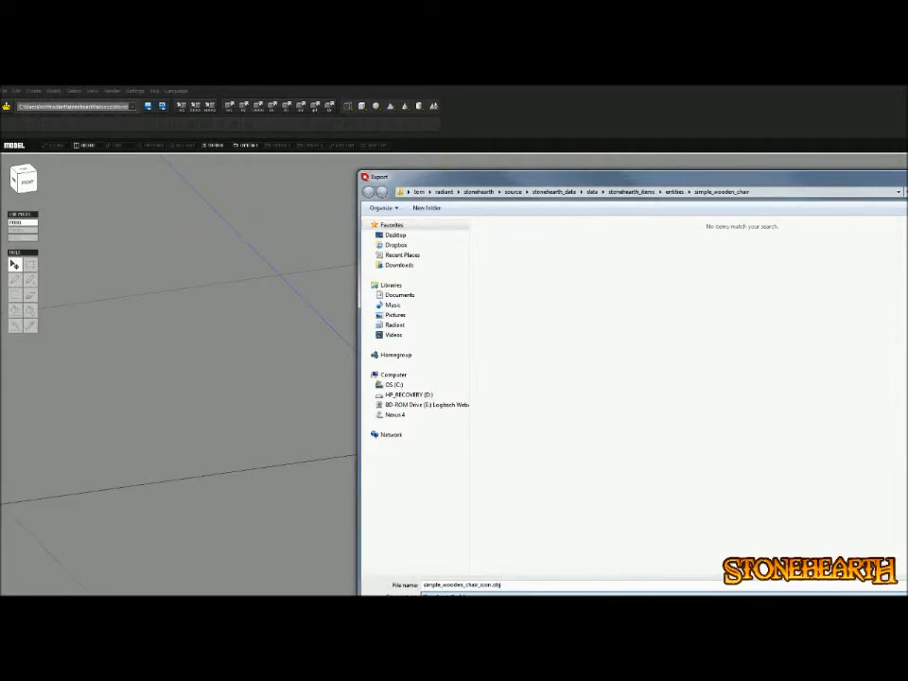
{"action": "left_click", "coordinate": [499, 270]}
{"action": "left_click", "coordinate": [477, 584]}
{"action": "left_click", "coordinate": [477, 584]}
{"action": "type", "text": "_"}
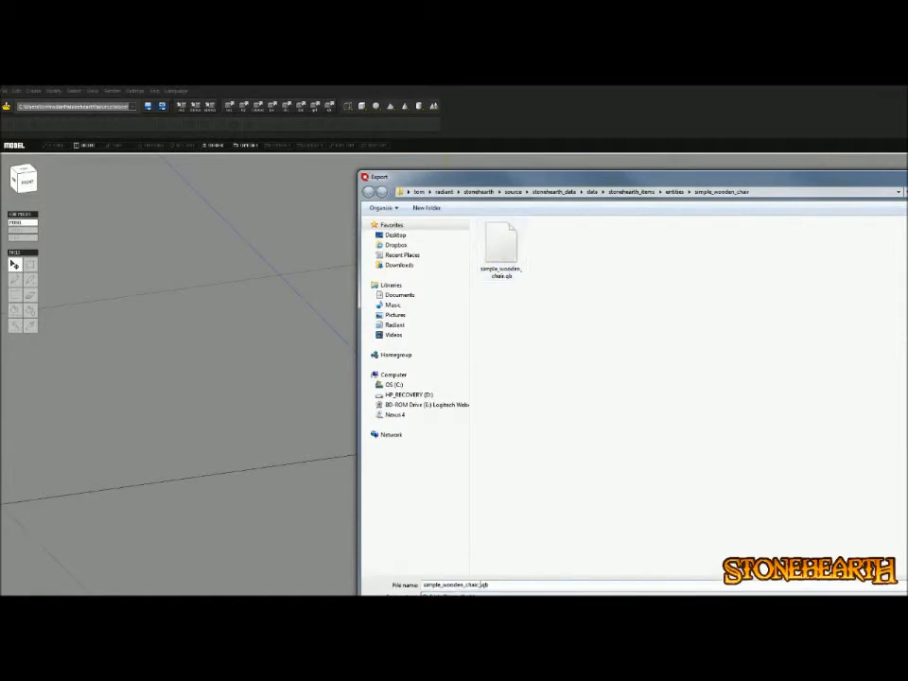
{"action": "type", "text": "icon"}
{"action": "key", "text": "Return"}
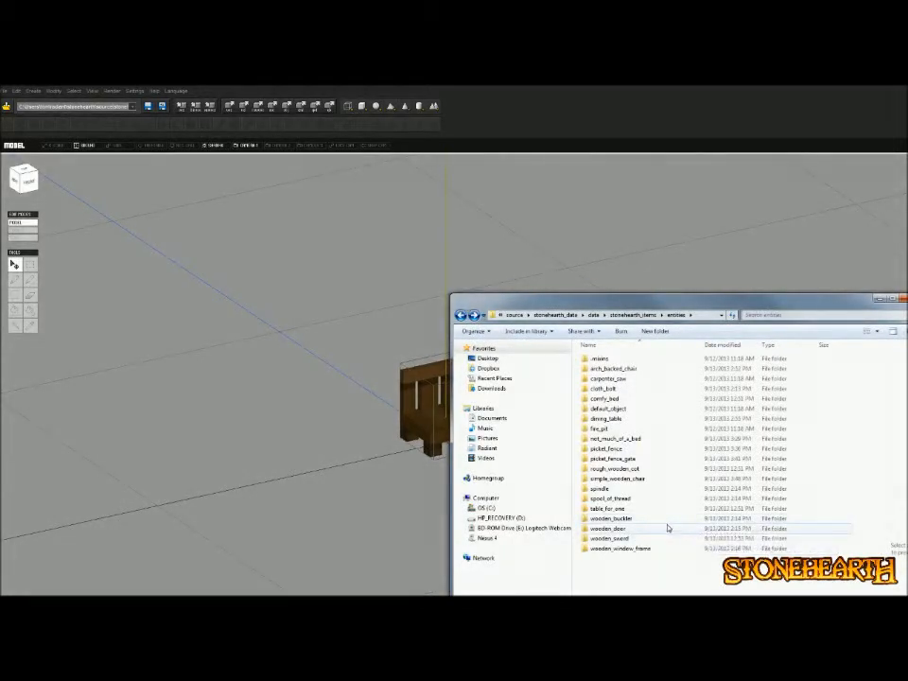
In the file explorer, check the contents of the spindle, spool_of_thread and table_for_one item folders
{"action": "double_click", "coordinate": [611, 489]}
{"action": "key", "text": "BackSpace"}
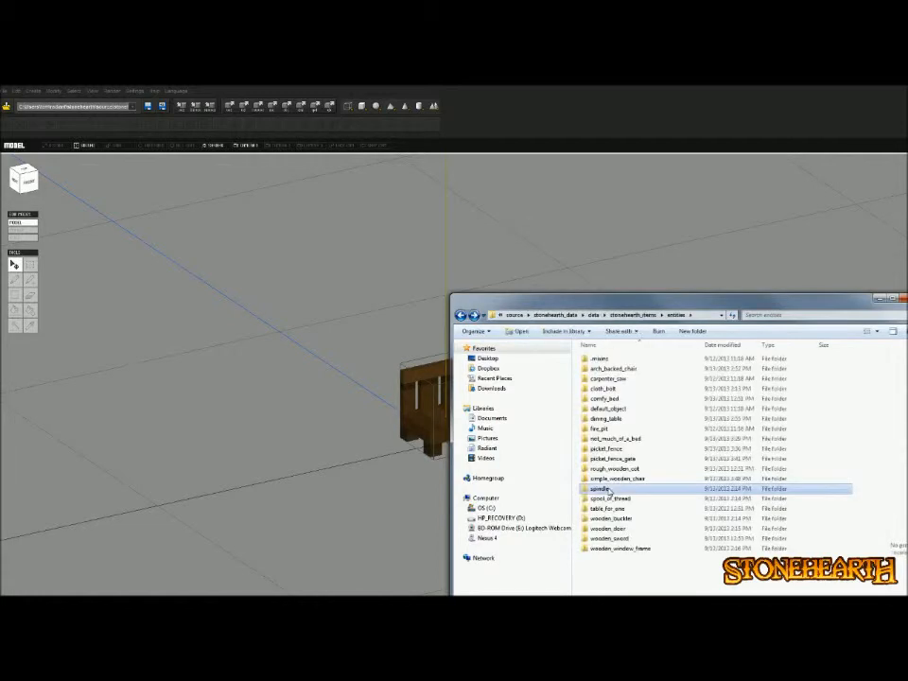
{"action": "key", "text": "Down"}
{"action": "key", "text": "Return"}
{"action": "key", "text": "BackSpace"}
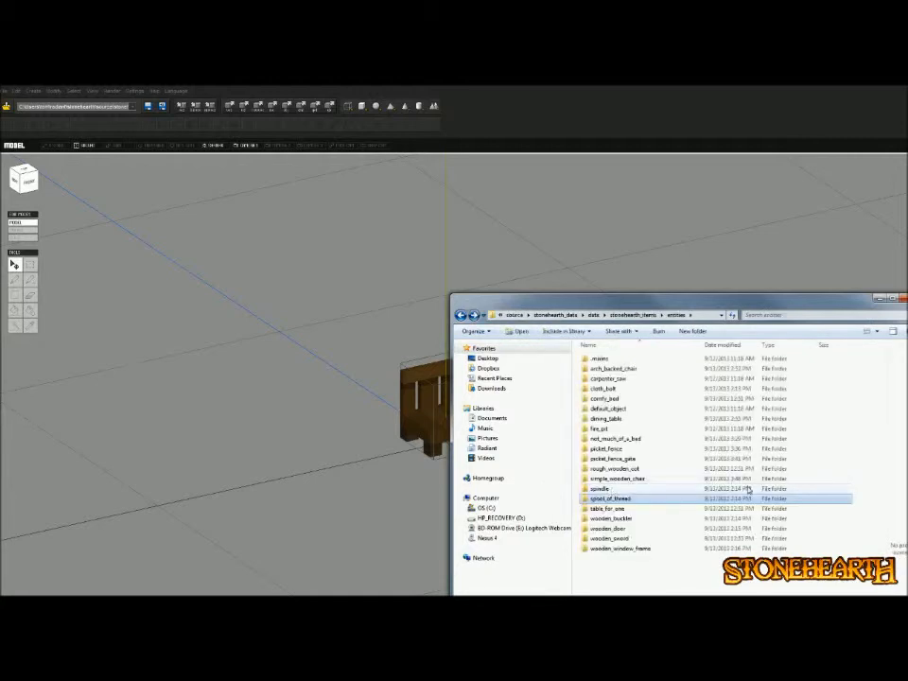
{"action": "key", "text": "Down"}
{"action": "key", "text": "Return"}
{"action": "key", "text": "BackSpace"}
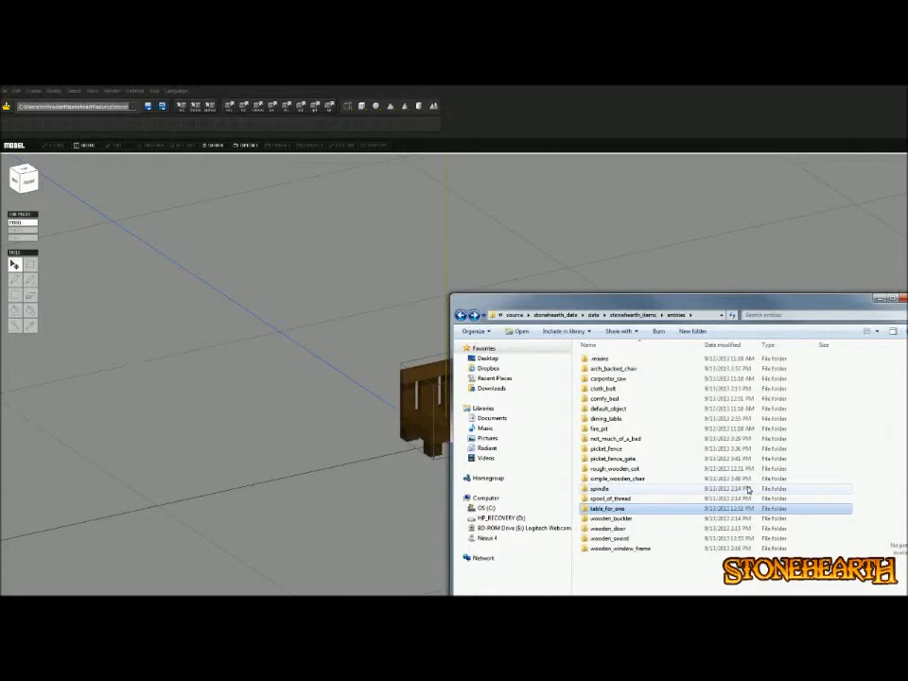
Switch back to Qubicle and open the scene containing all the furniture, tool and weapon models, discarding the chair icon's unsaved changes
{"action": "left_click", "coordinate": [320, 429]}
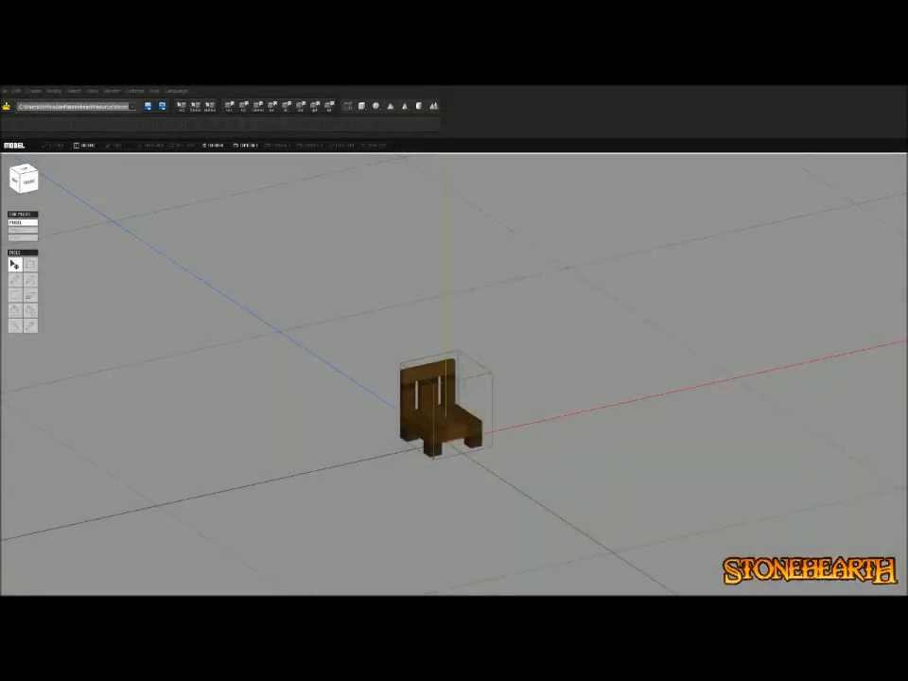
{"action": "key", "text": "ctrl+o"}
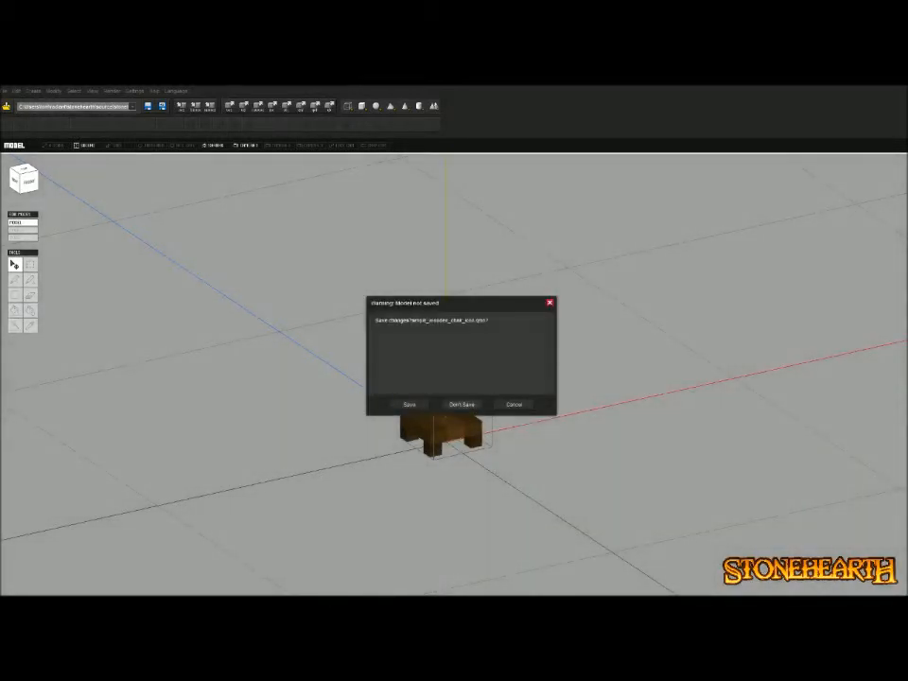
{"action": "left_click", "coordinate": [461, 404]}
{"action": "double_click", "coordinate": [476, 249]}
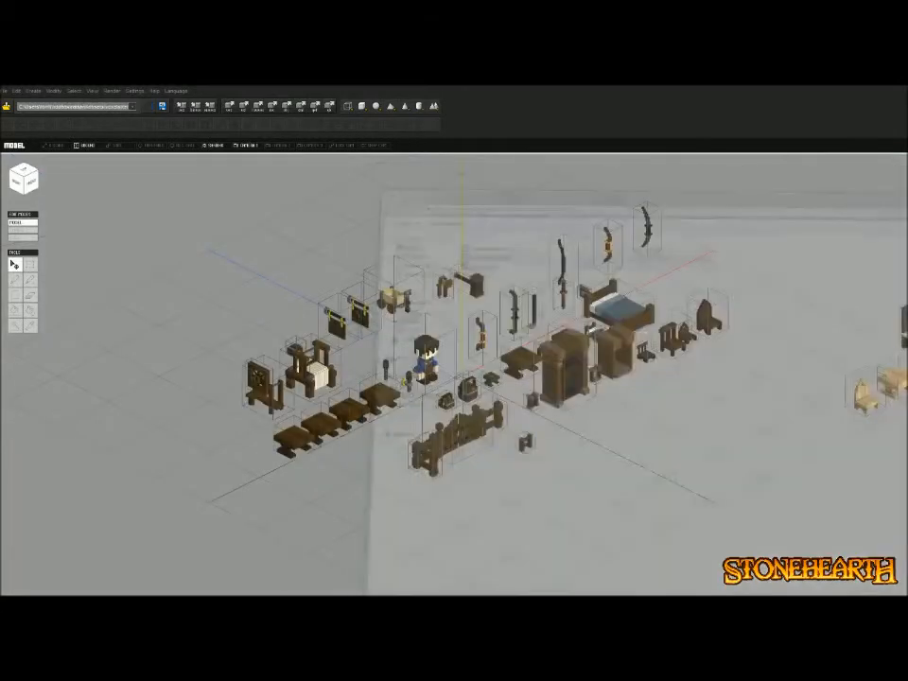
Copy the larger square four-legged table in front of the bed into a new, empty model
{"action": "middle_click_drag", "start_coordinate": [473, 322], "coordinate": [432, 376]}
{"action": "right_click_drag", "start_coordinate": [432, 375], "coordinate": [444, 327]}
{"action": "scroll", "coordinate": [444, 327], "scroll_direction": "up", "scroll_amount": 5}
{"action": "scroll", "coordinate": [819, 388], "scroll_direction": "down", "scroll_amount": 3}
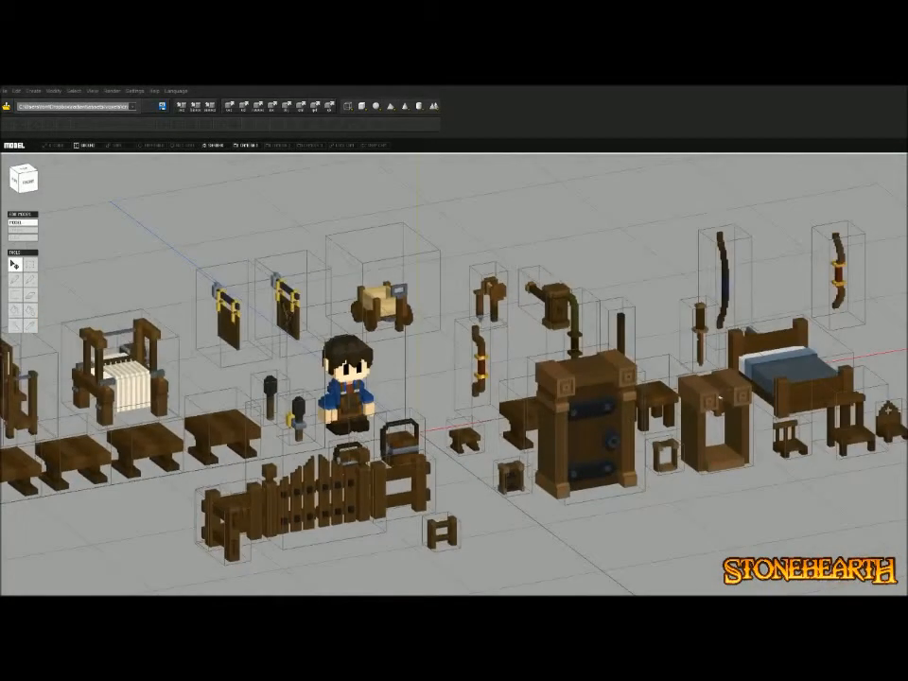
{"action": "right_click_drag", "start_coordinate": [453, 378], "coordinate": [506, 393]}
{"action": "middle_click_drag", "start_coordinate": [454, 378], "coordinate": [462, 429]}
{"action": "right_click_drag", "start_coordinate": [461, 429], "coordinate": [443, 488]}
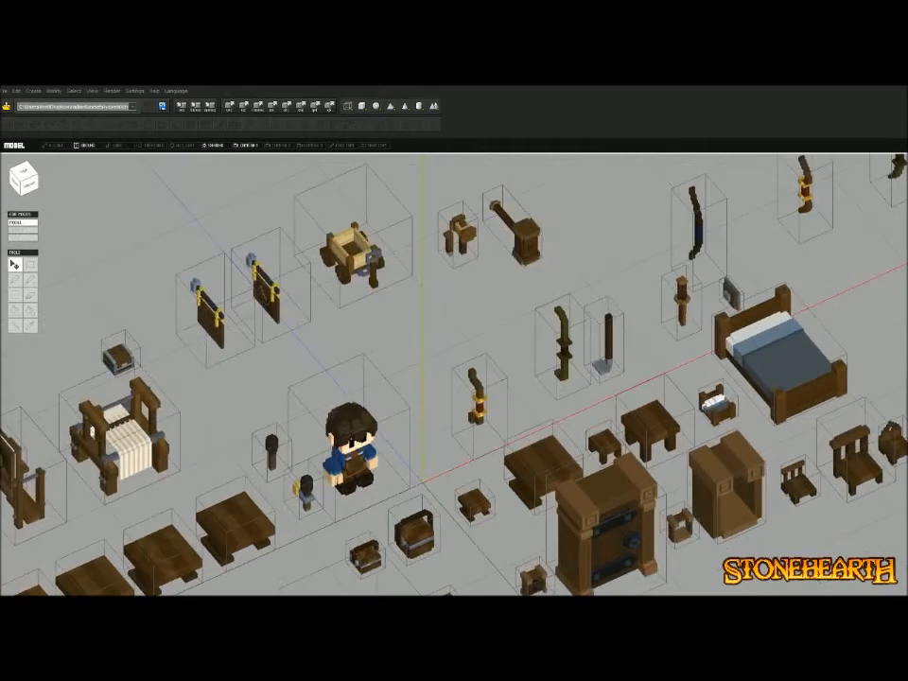
{"action": "left_click", "coordinate": [651, 425]}
{"action": "left_click", "coordinate": [6, 91]}
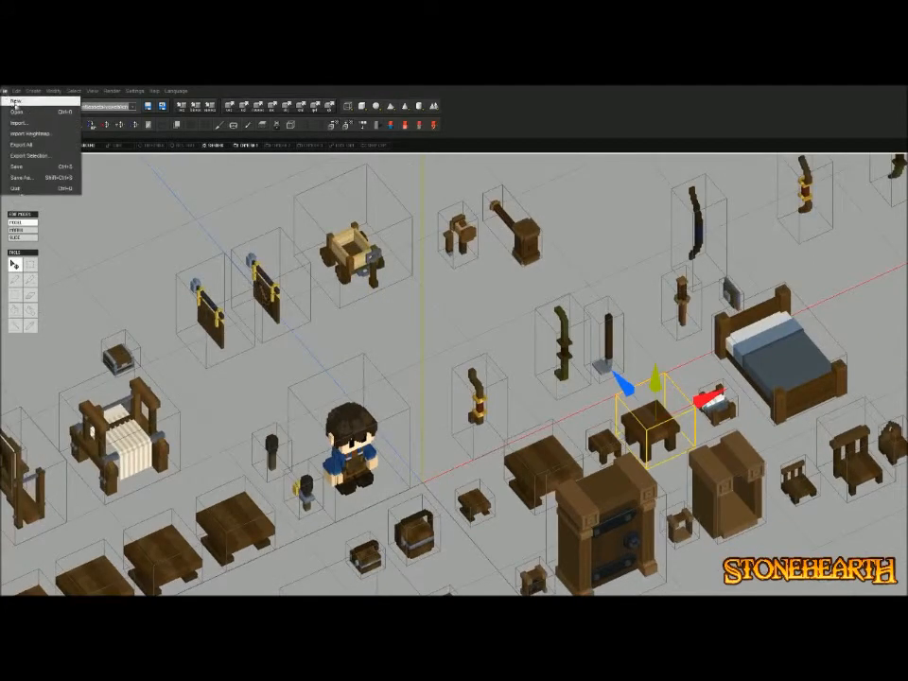
{"action": "left_click", "coordinate": [16, 111]}
{"action": "left_click", "coordinate": [460, 403]}
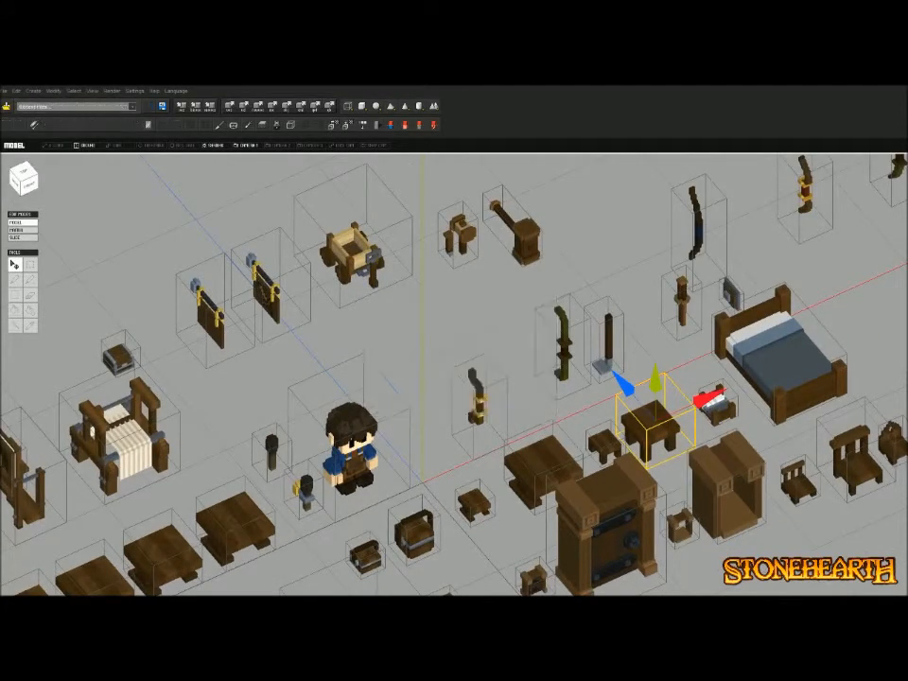
{"action": "key", "text": "ctrl+v"}
{"action": "scroll", "coordinate": [460, 374], "scroll_direction": "up", "scroll_amount": 2}
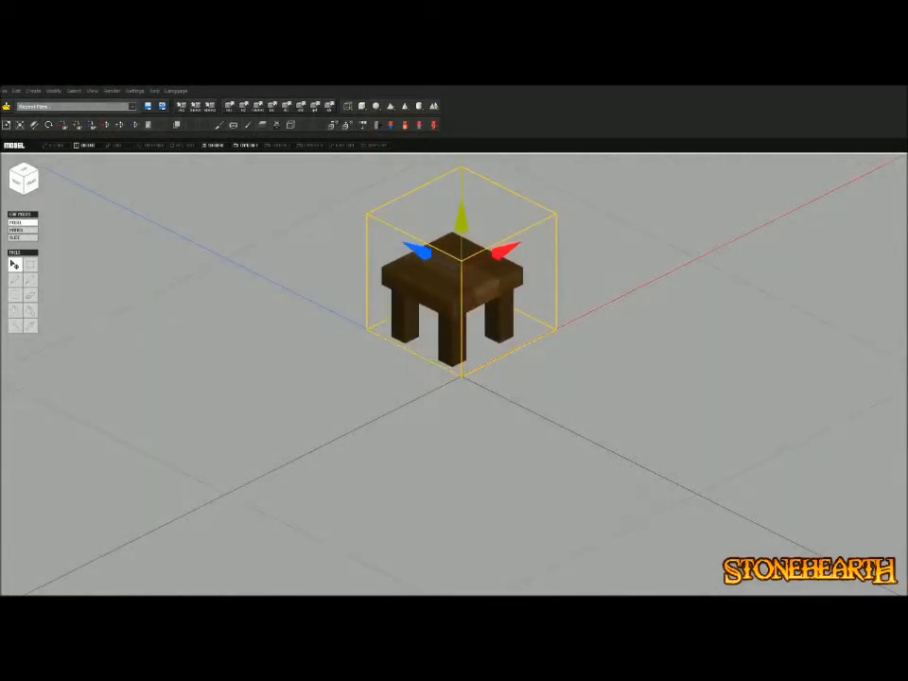
In top view, move the table onto the origin and shrink its bounding box to fit its voxels
{"action": "right_click_drag", "start_coordinate": [460, 375], "coordinate": [375, 446]}
{"action": "left_click_drag", "start_coordinate": [594, 310], "coordinate": [546, 310]}
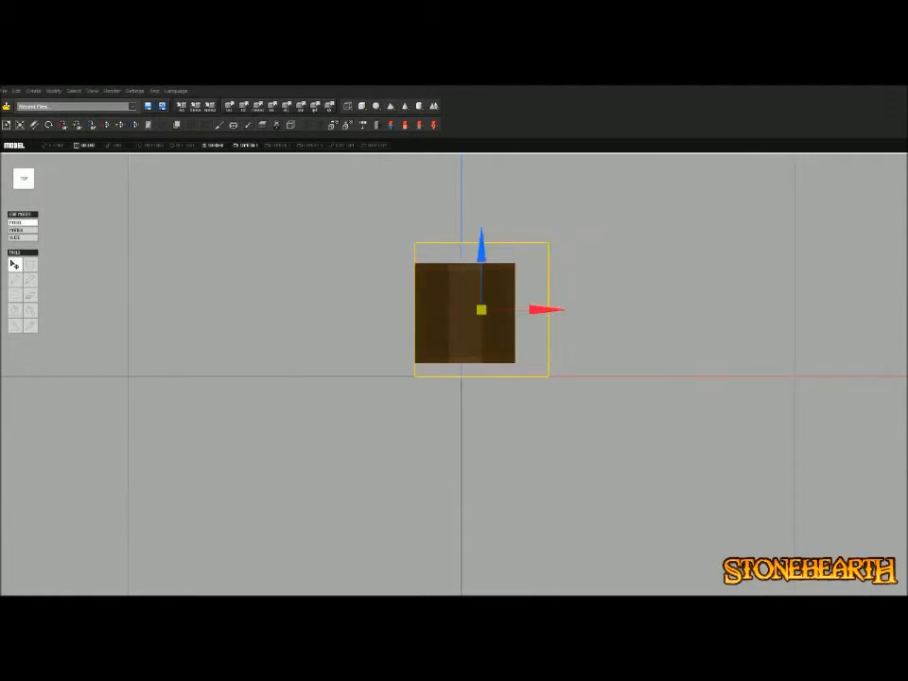
{"action": "left_click", "coordinate": [54, 91]}
{"action": "left_click", "coordinate": [63, 111]}
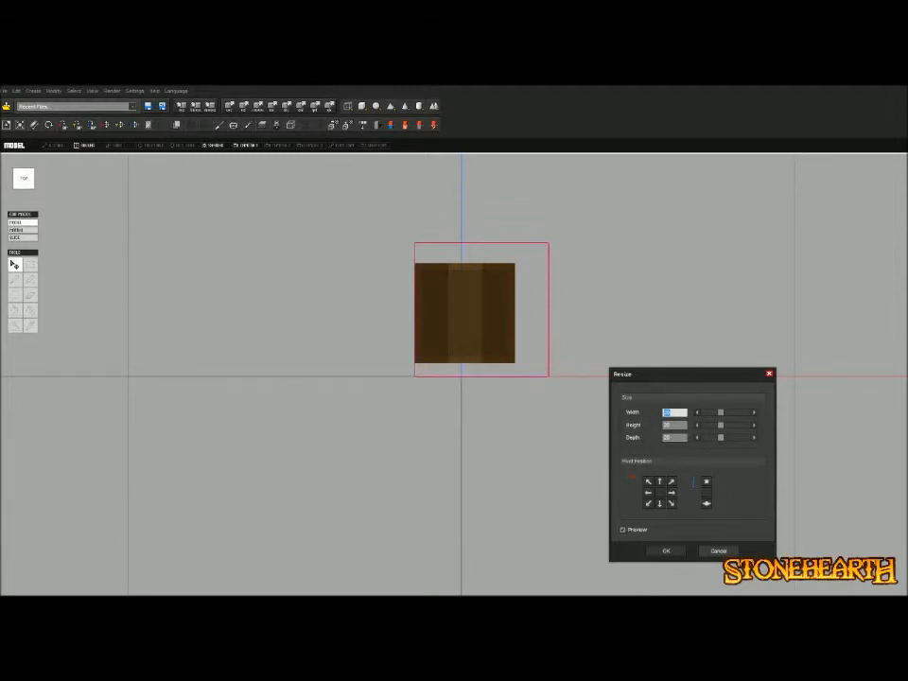
{"action": "key", "text": "Escape"}
{"action": "left_click_drag", "start_coordinate": [482, 244], "coordinate": [481, 307]}
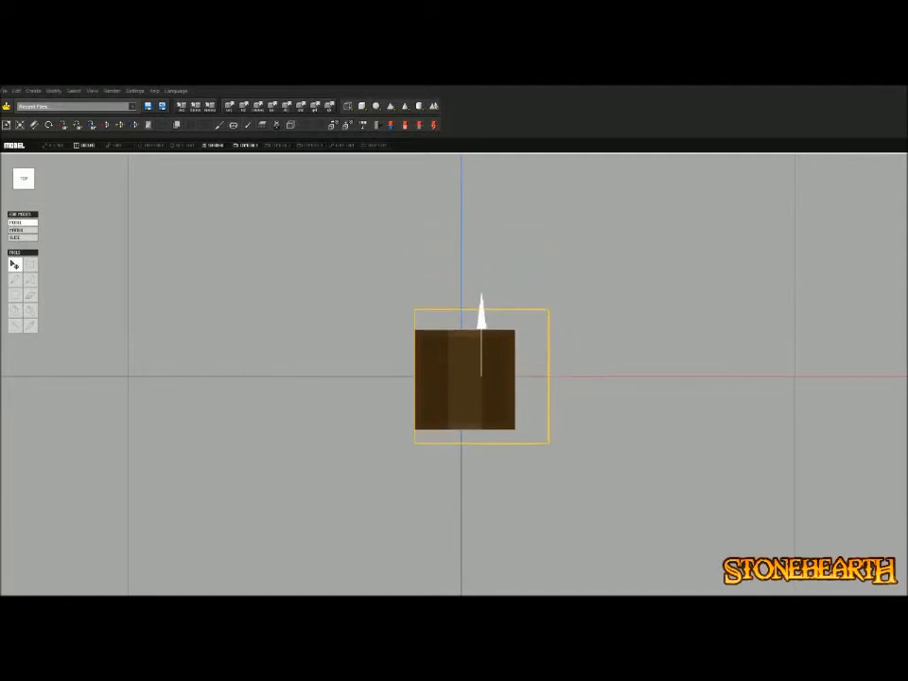
{"action": "left_click", "coordinate": [53, 91]}
{"action": "left_click", "coordinate": [74, 122]}
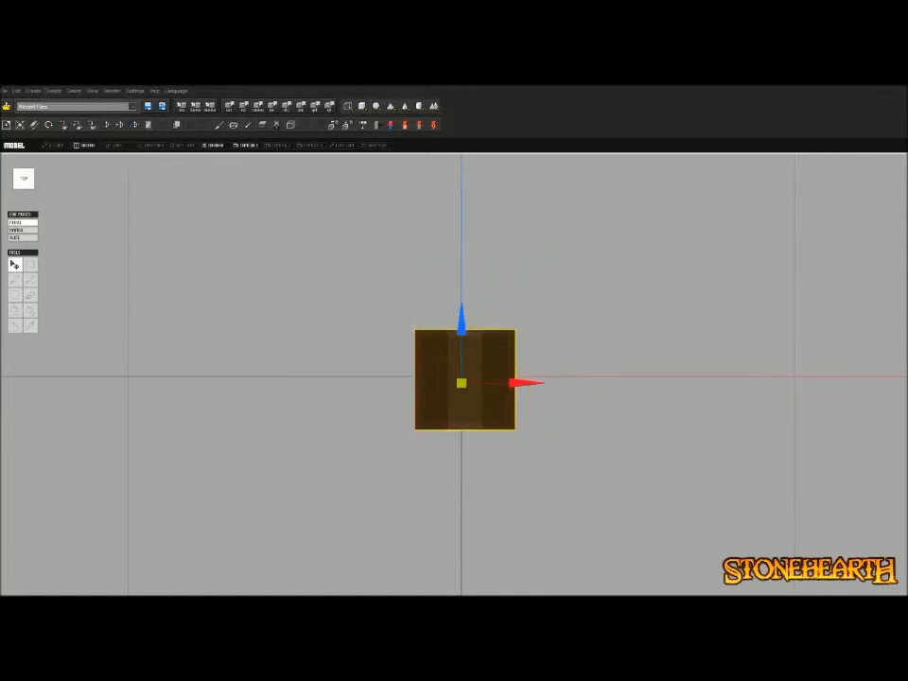
Fine-tune the table's position to centre it on the origin along both horizontal axes, and clear the selection
{"action": "left_click", "coordinate": [568, 416]}
{"action": "left_click", "coordinate": [465, 381]}
{"action": "left_click_drag", "start_coordinate": [527, 383], "coordinate": [520, 383]}
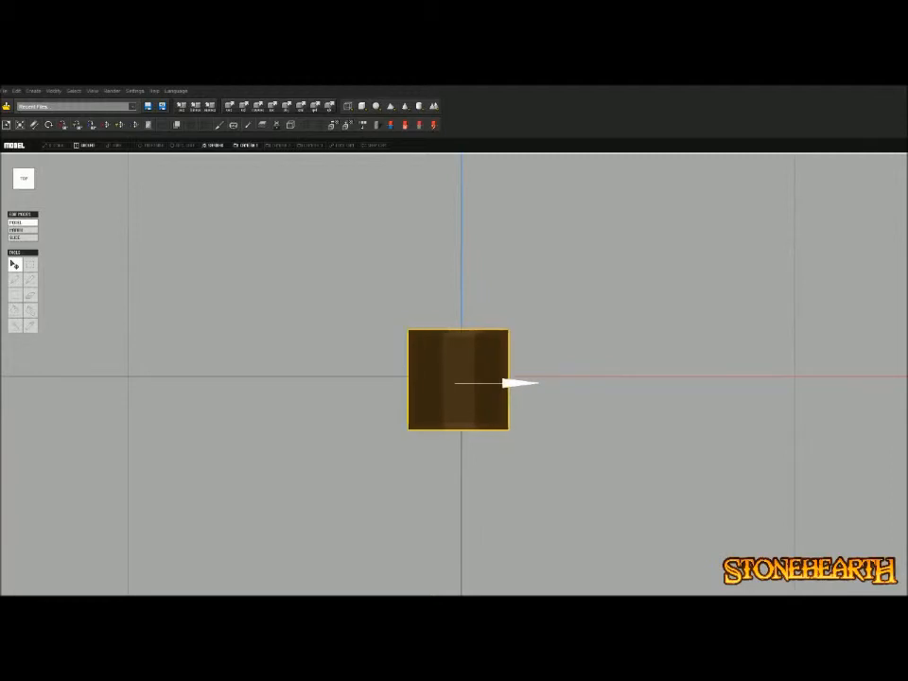
{"action": "scroll", "coordinate": [520, 383], "scroll_direction": "up", "scroll_amount": 3}
{"action": "mouse_move", "coordinate": [520, 383]}
{"action": "right_mouse_down"}
{"action": "mouse_move", "coordinate": [558, 316]}
{"action": "mouse_move", "coordinate": [516, 341]}
{"action": "mouse_move", "coordinate": [520, 378]}
{"action": "right_mouse_up"}
{"action": "left_click_drag", "start_coordinate": [452, 321], "coordinate": [452, 328]}
{"action": "right_click_drag", "start_coordinate": [452, 328], "coordinate": [539, 288]}
{"action": "scroll", "coordinate": [461, 345], "scroll_direction": "down", "scroll_amount": 3}
{"action": "key", "text": "Escape"}
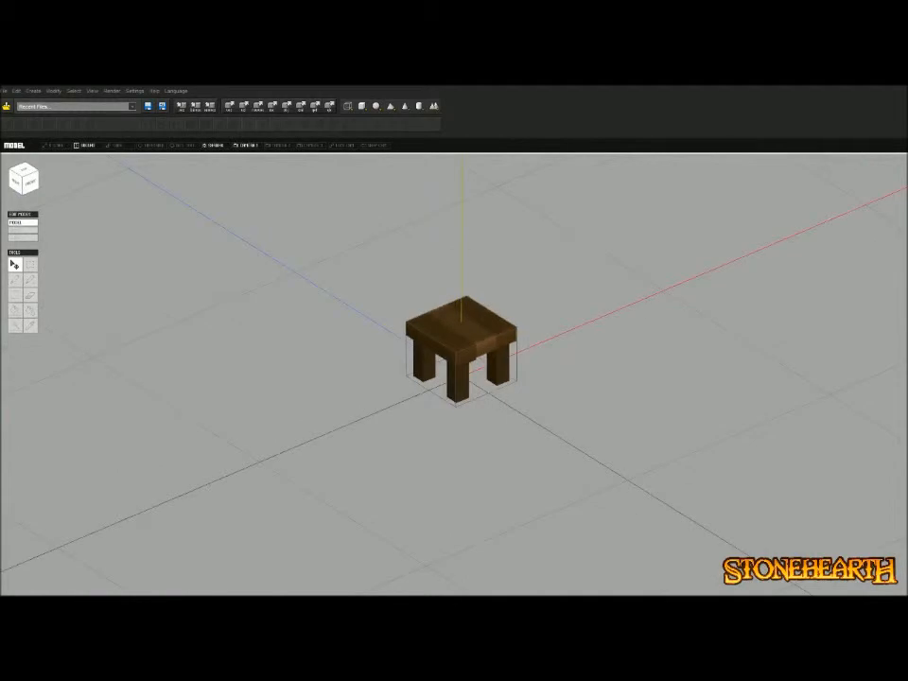
Save the model as table_for_one in the table_for_one folder under entities
{"action": "left_click", "coordinate": [5, 91]}
{"action": "left_click", "coordinate": [21, 125]}
{"action": "key", "text": "BackSpace"}
{"action": "key", "text": "Down"}
{"action": "key", "text": "Down"}
{"action": "key", "text": "Down"}
{"action": "key", "text": "Down"}
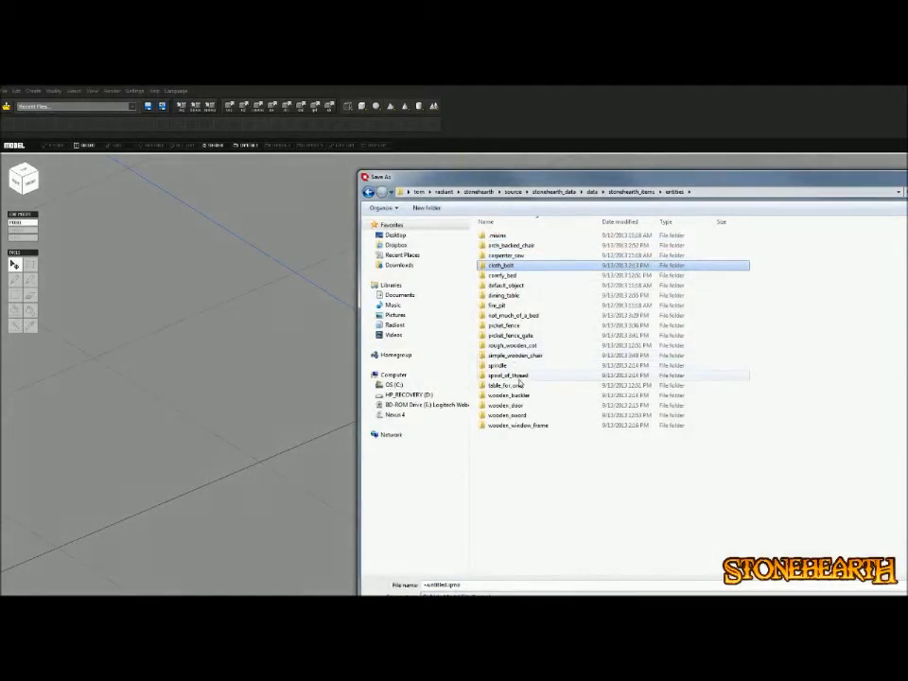
{"action": "double_click", "coordinate": [505, 384]}
{"action": "left_click", "coordinate": [444, 584]}
{"action": "type", "text": "table_for_"}
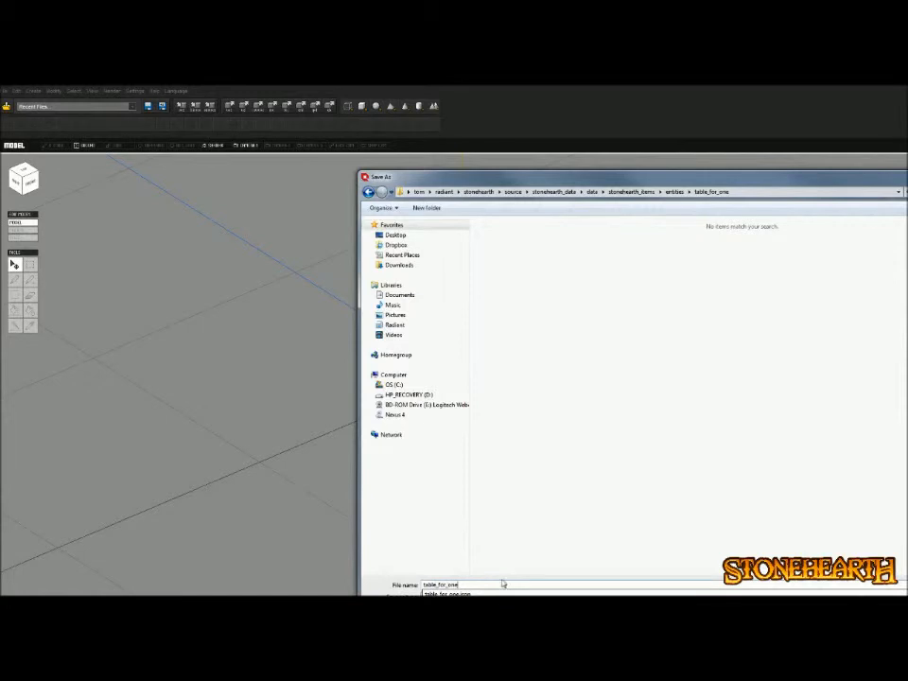
{"action": "type", "text": "one"}
{"action": "key", "text": "Return"}
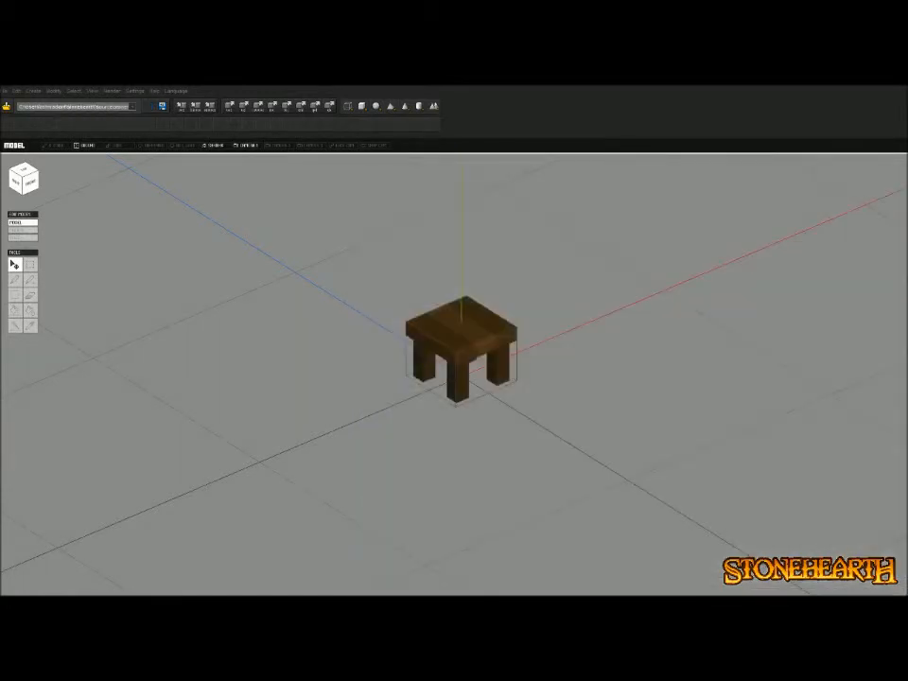
Export the finished table as table_for_one in .qb format to the table_for_one folder under entities
{"action": "left_click", "coordinate": [5, 90]}
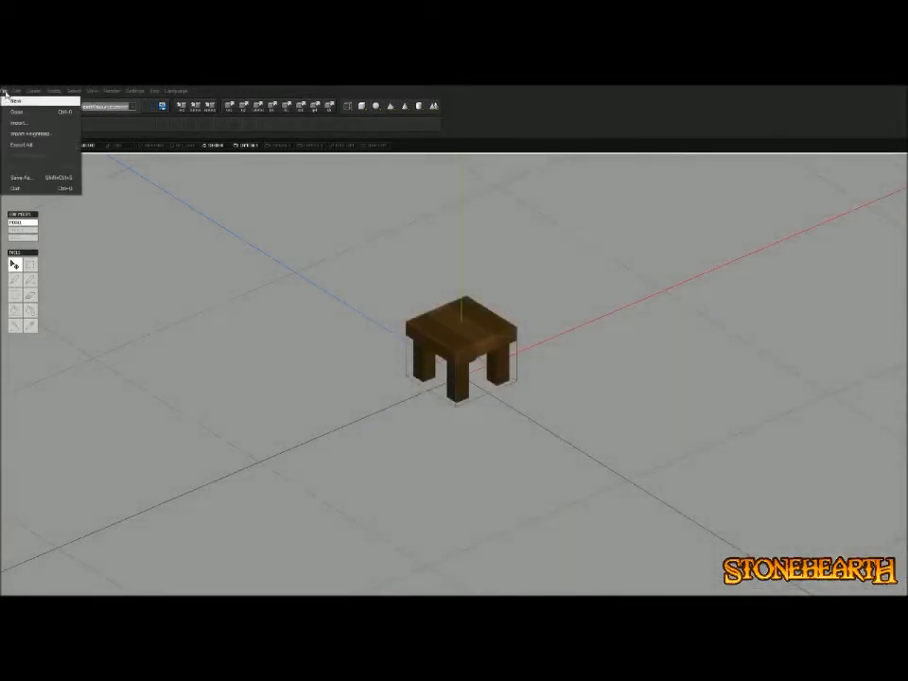
{"action": "left_click", "coordinate": [55, 176]}
{"action": "left_click", "coordinate": [488, 595]}
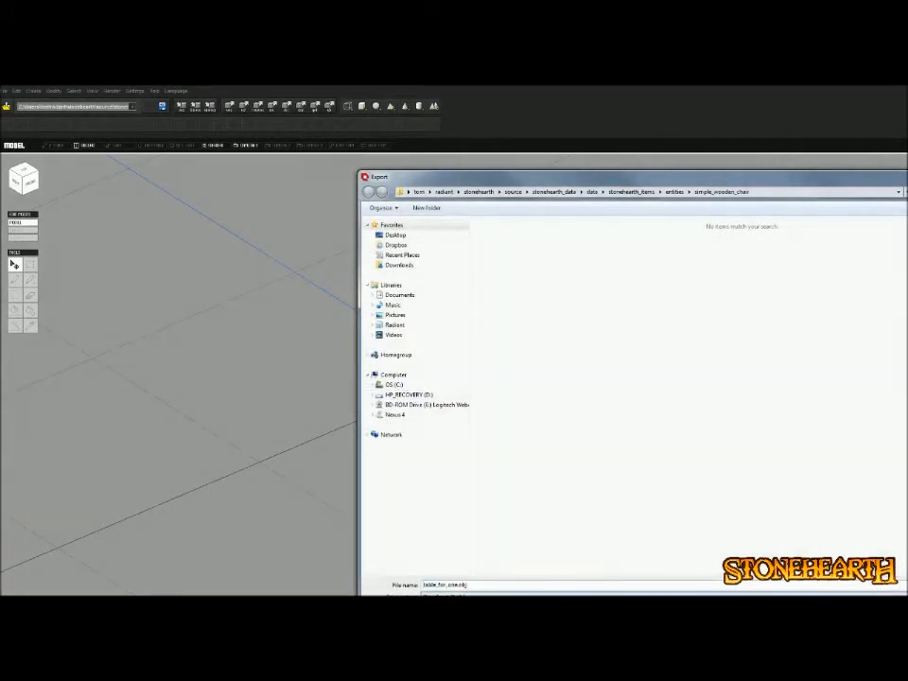
{"action": "left_click", "coordinate": [472, 605]}
{"action": "left_click", "coordinate": [458, 584]}
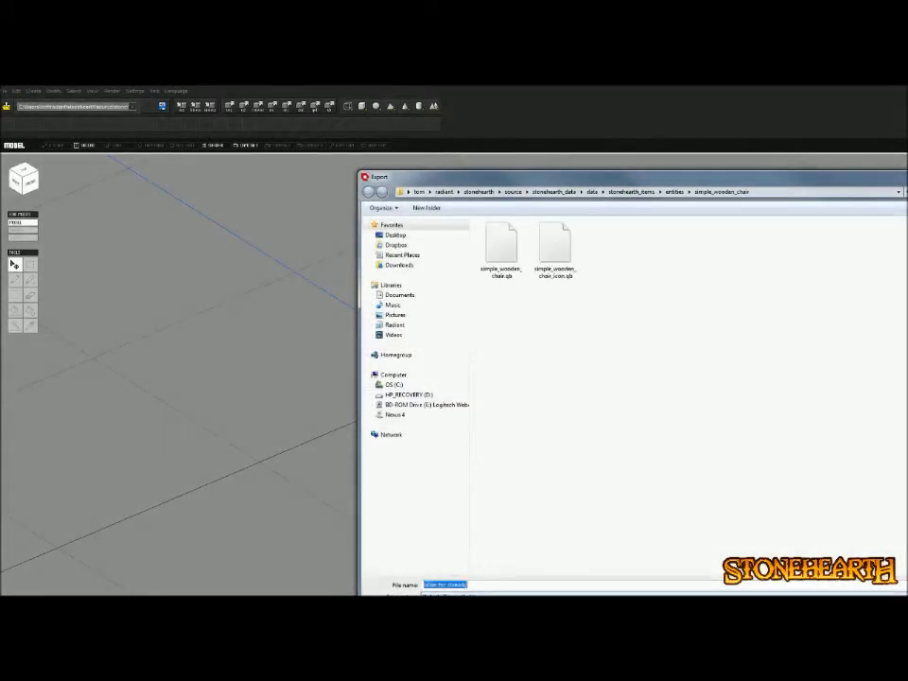
{"action": "left_click", "coordinate": [557, 445]}
{"action": "key", "text": "BackSpace"}
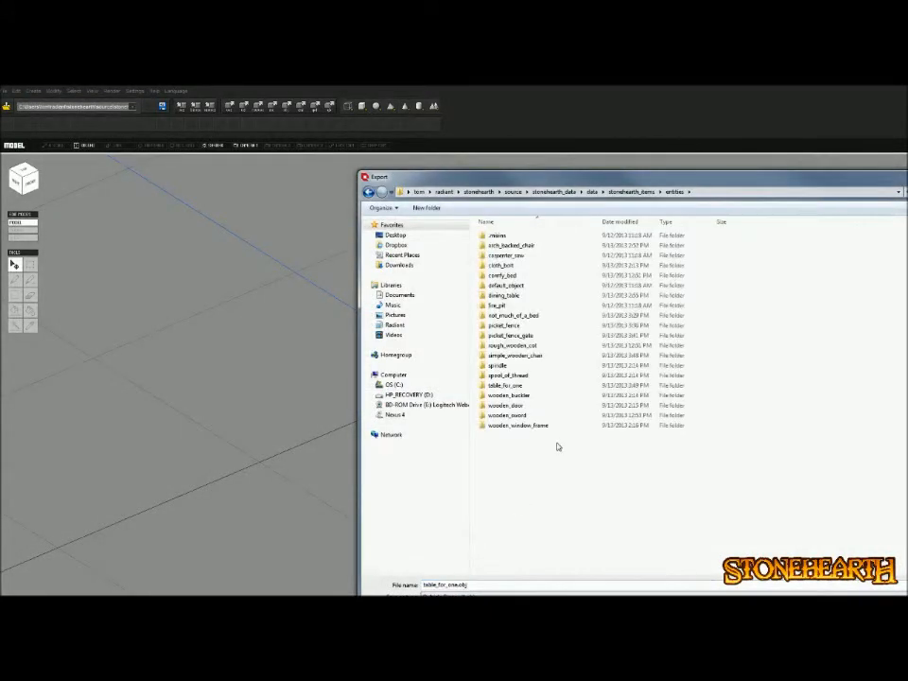
{"action": "double_click", "coordinate": [515, 385]}
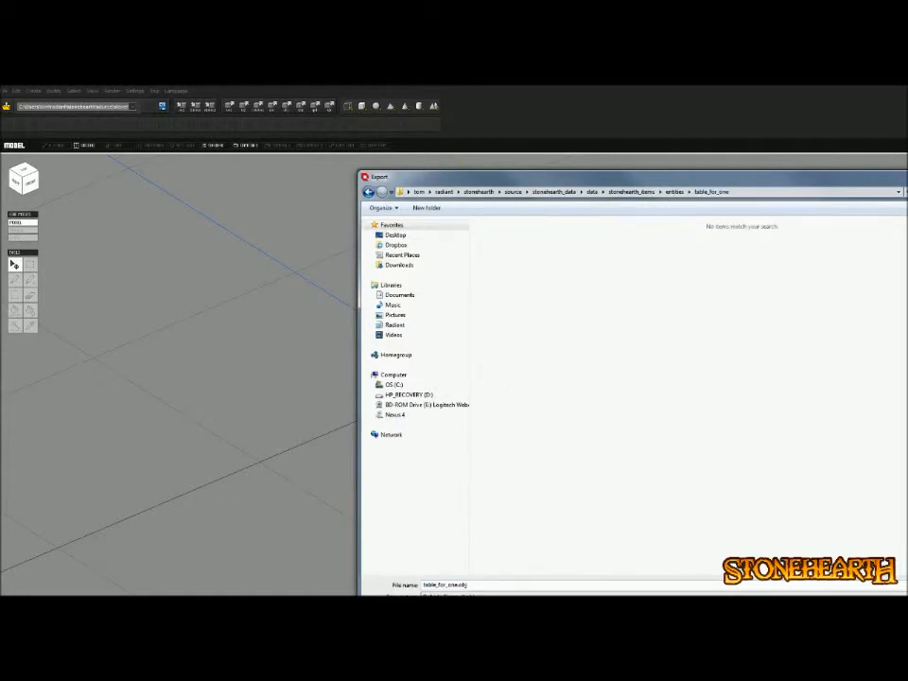
{"action": "left_click", "coordinate": [463, 584]}
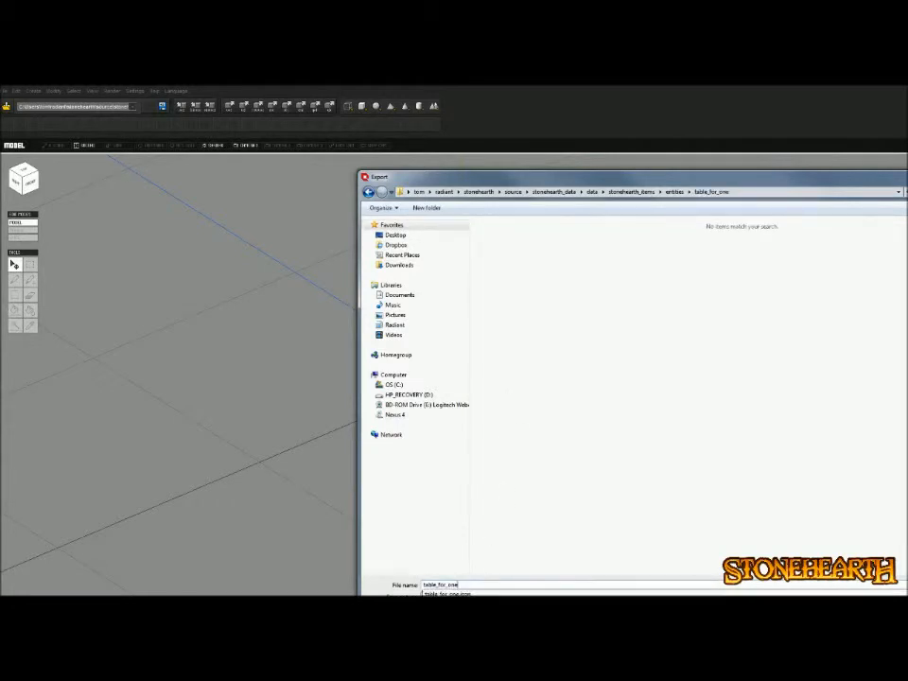
{"action": "key", "text": "Return"}
{"action": "key", "text": "Return"}
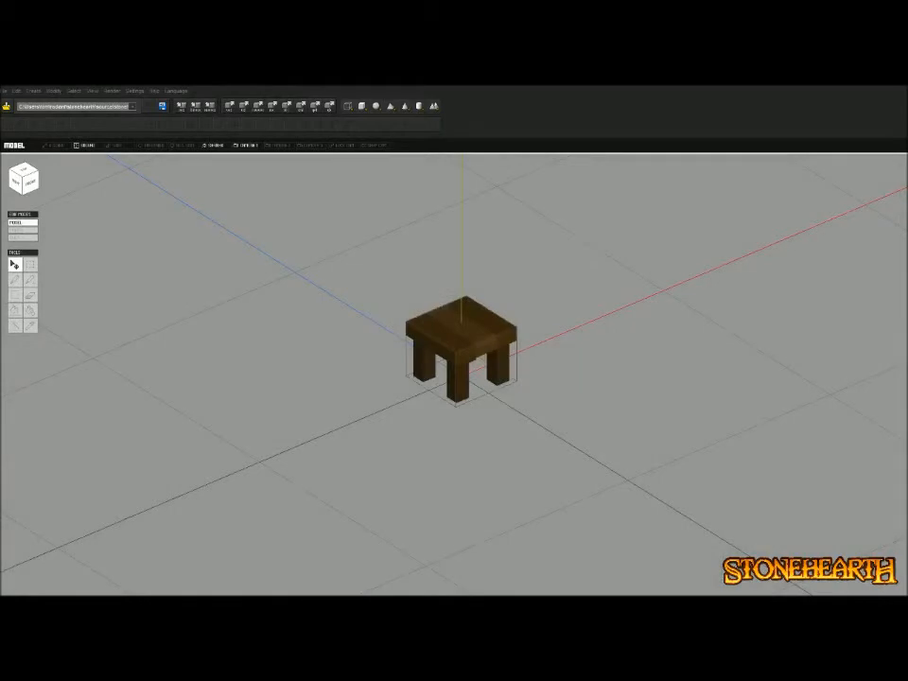
Open carpenter02.qmo and bring the small and large four-legged tables into view
{"action": "key", "text": "ctrl+o"}
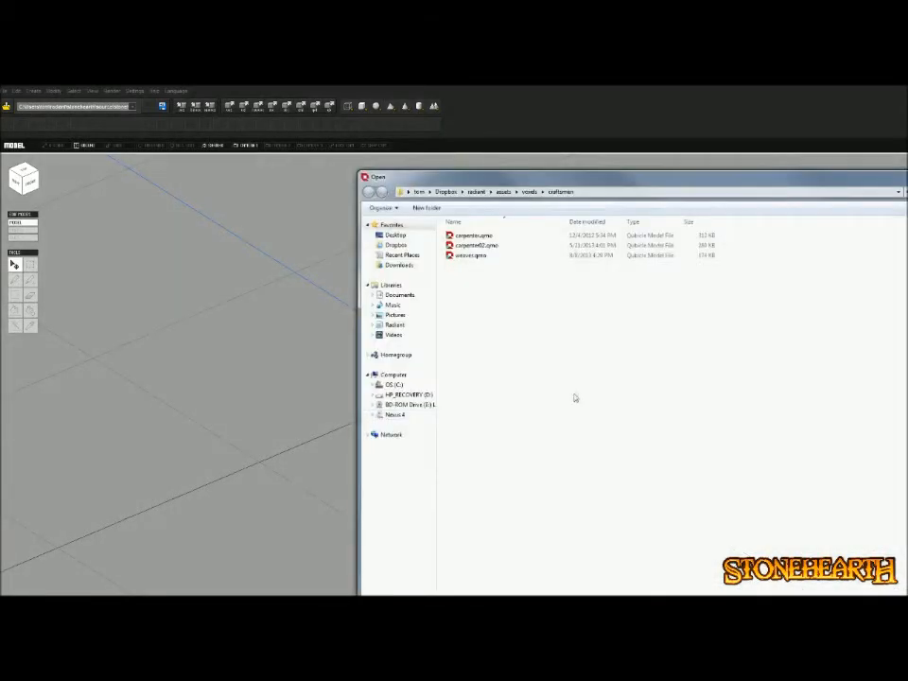
{"action": "double_click", "coordinate": [478, 245]}
{"action": "scroll", "coordinate": [582, 321], "scroll_direction": "up", "scroll_amount": 5}
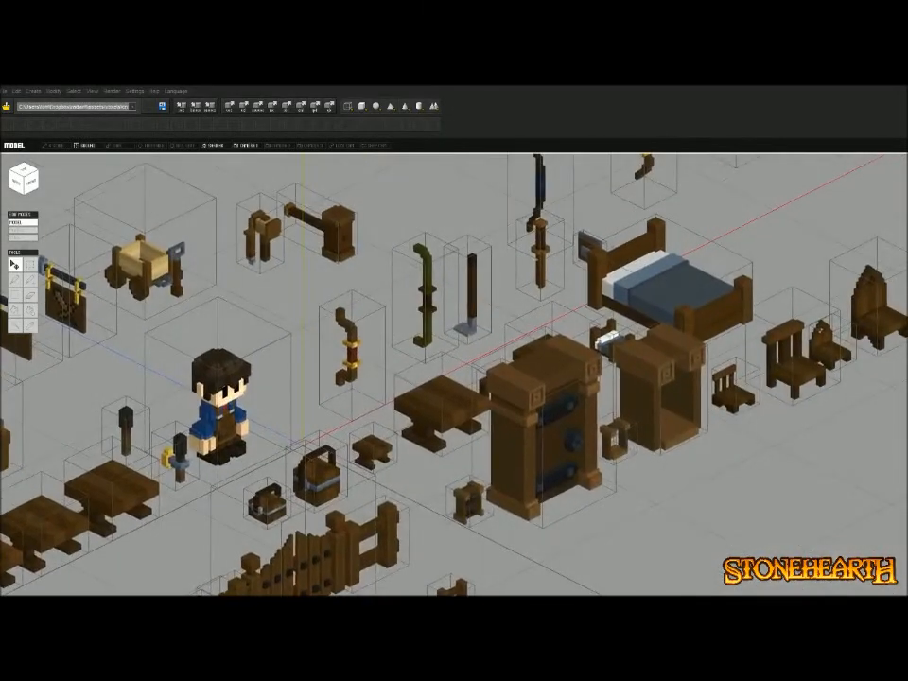
{"action": "right_click_drag", "start_coordinate": [530, 368], "coordinate": [359, 374]}
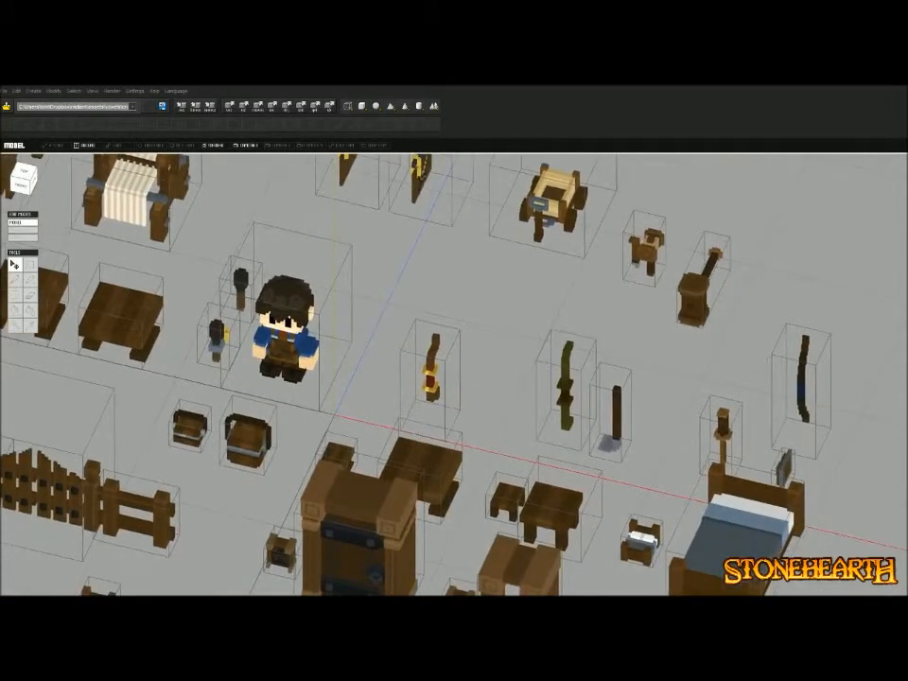
Copy the small four-legged table beside the larger one into a new, empty model
{"action": "left_click", "coordinate": [507, 497]}
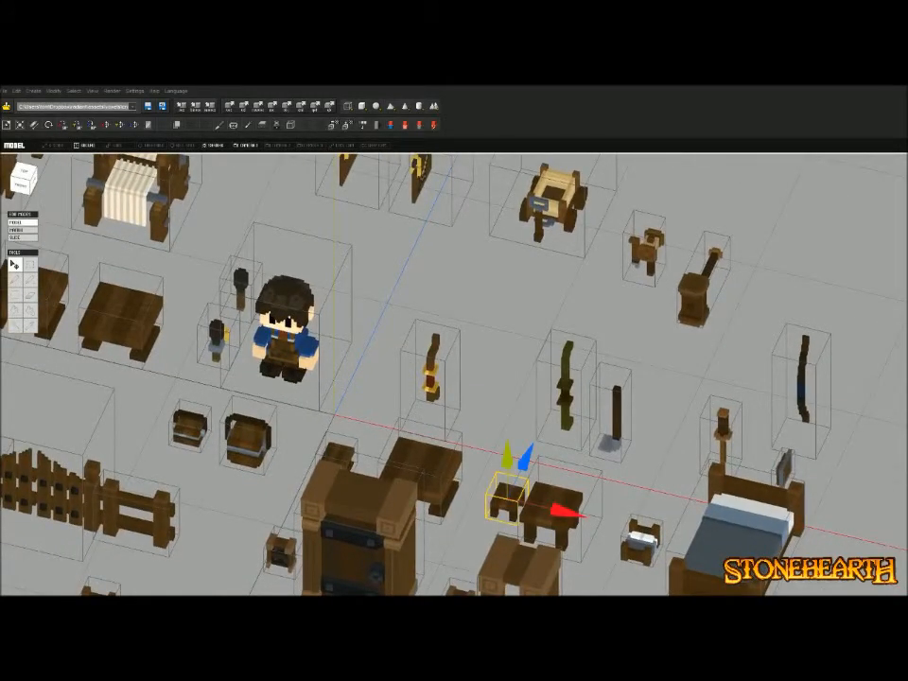
{"action": "left_click", "coordinate": [553, 506]}
{"action": "scroll", "coordinate": [552, 507], "scroll_direction": "up", "scroll_amount": 4}
{"action": "right_click_drag", "start_coordinate": [553, 507], "coordinate": [732, 515]}
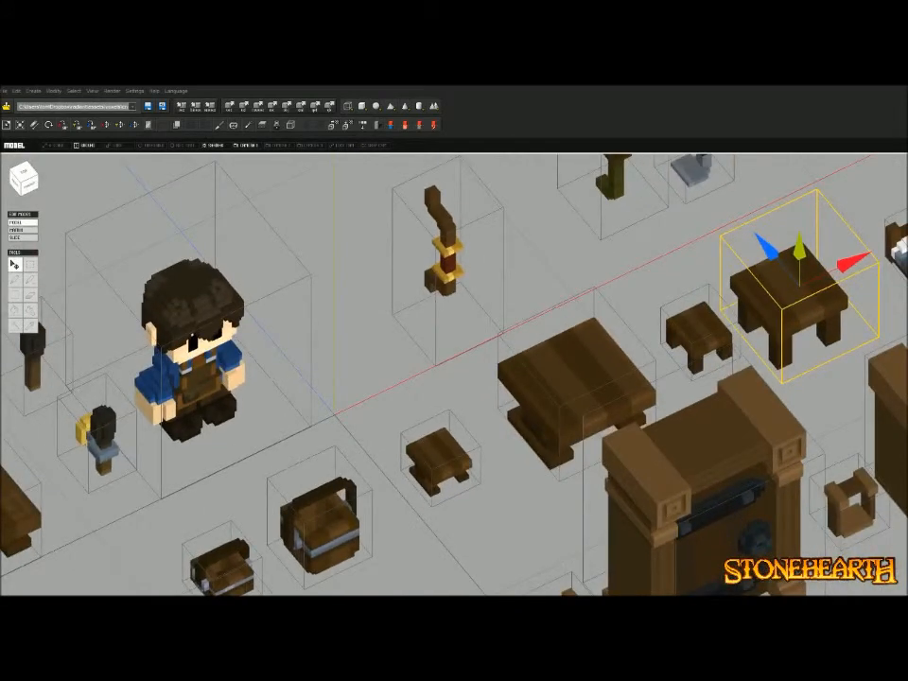
{"action": "left_click", "coordinate": [699, 335]}
{"action": "left_click", "coordinate": [786, 293]}
{"action": "left_click", "coordinate": [699, 335]}
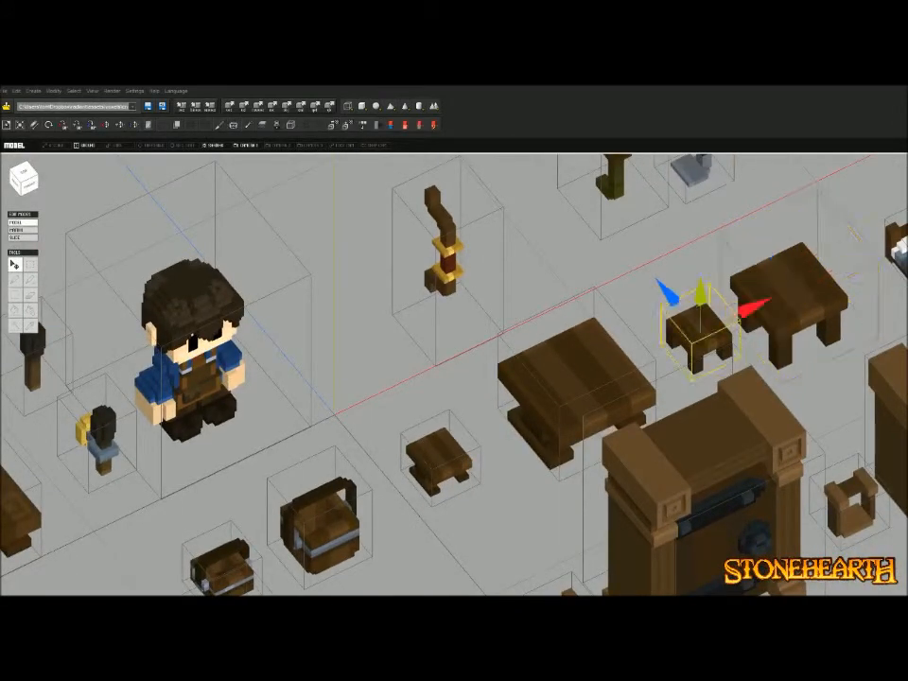
{"action": "left_click", "coordinate": [16, 91]}
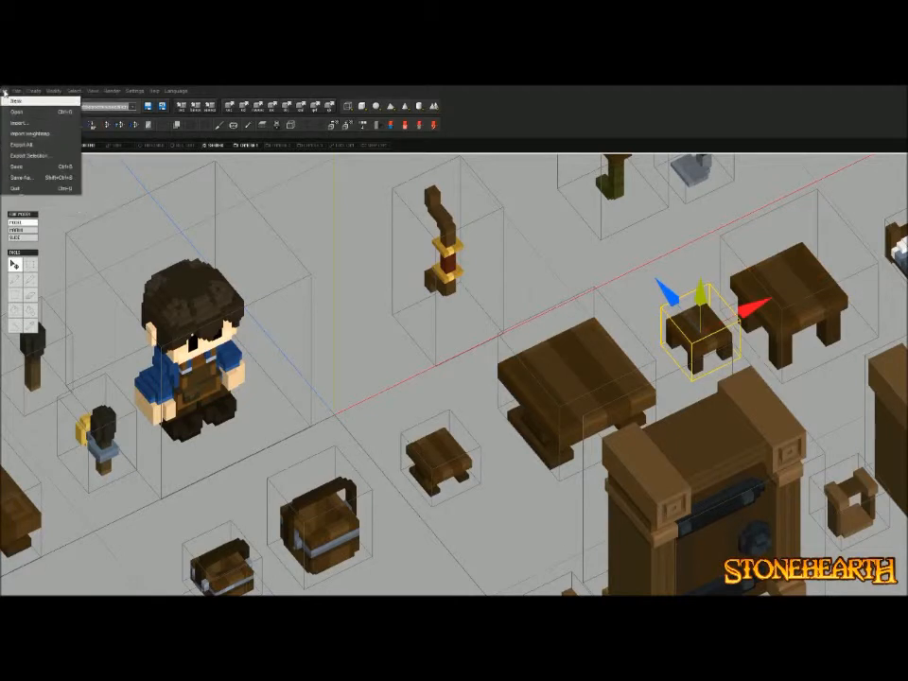
{"action": "left_click", "coordinate": [15, 100]}
{"action": "left_click", "coordinate": [461, 404]}
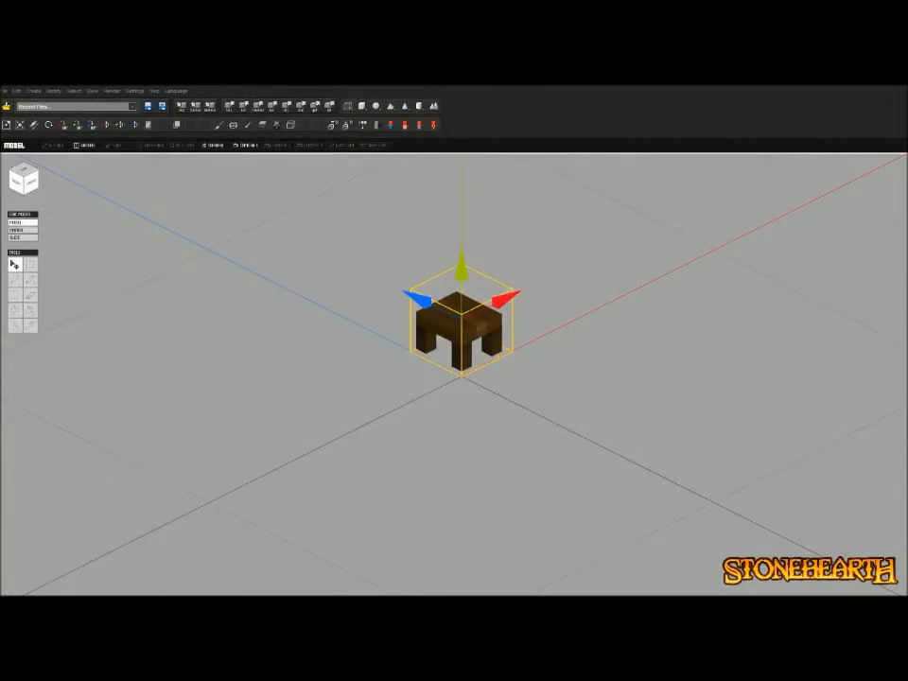
In top view, move the small table along both horizontal axes onto the origin
{"action": "key", "text": "7"}
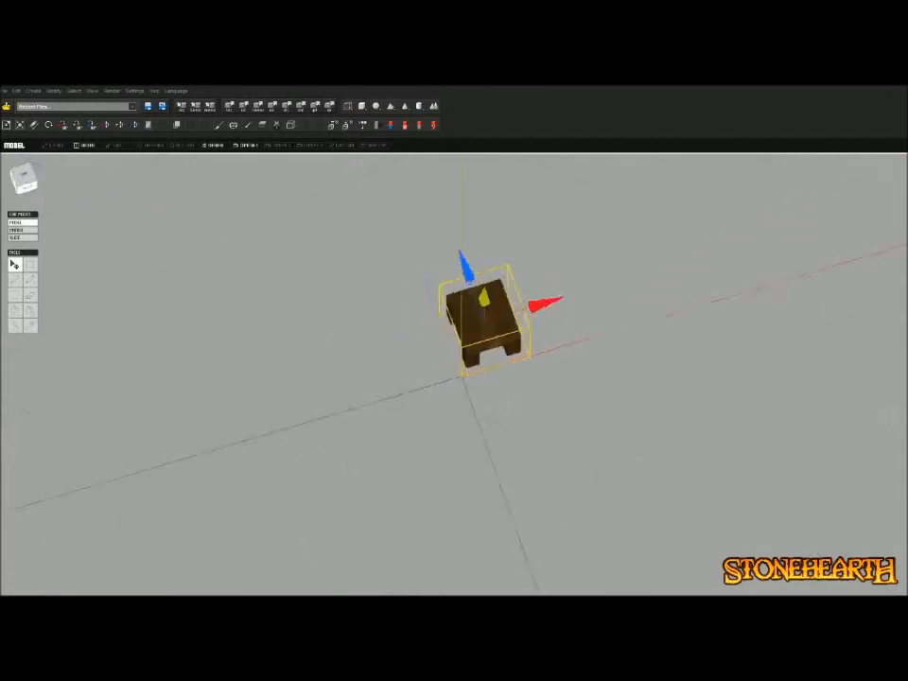
{"action": "left_click_drag", "start_coordinate": [562, 340], "coordinate": [526, 341]}
{"action": "left_click_drag", "start_coordinate": [461, 277], "coordinate": [461, 312]}
In matrix mode from the front, shift the table's left and right sections one voxel outward to the bounding box edges
{"action": "key", "text": "Tab"}
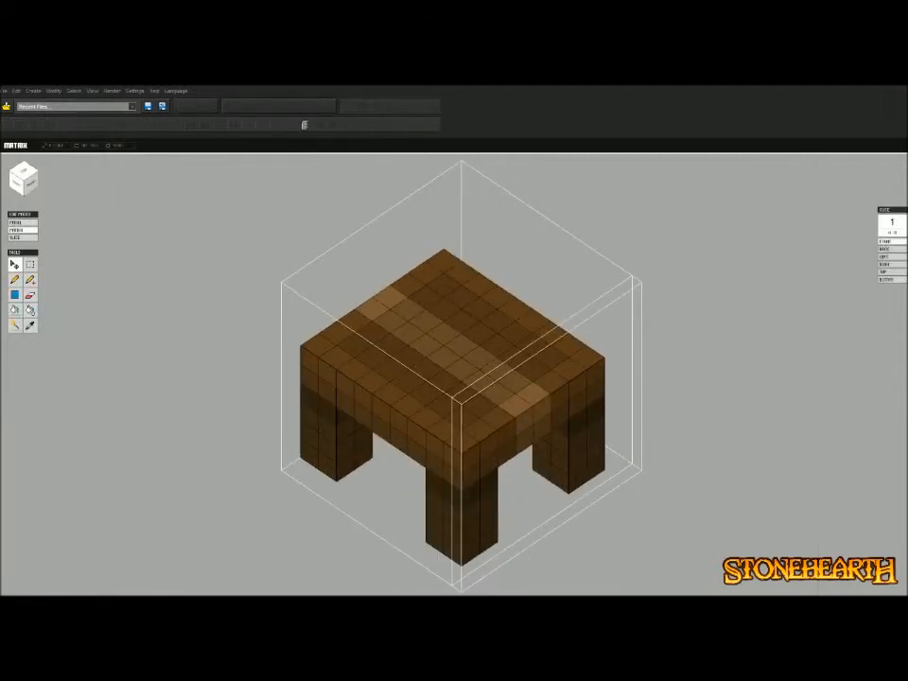
{"action": "key", "text": "1"}
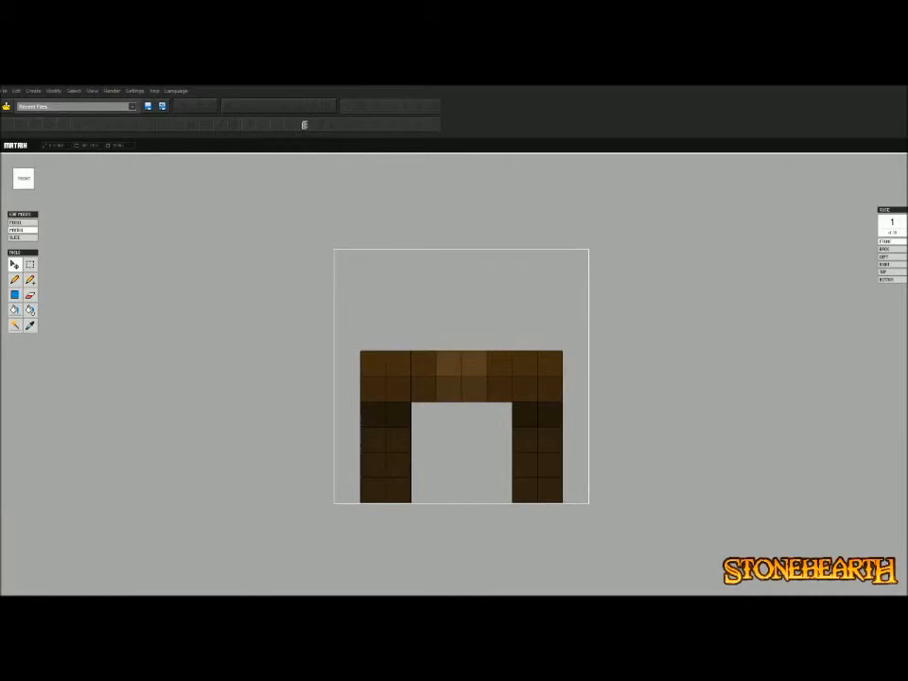
{"action": "left_click_drag", "start_coordinate": [351, 316], "coordinate": [422, 522]}
{"action": "left_click_drag", "start_coordinate": [455, 426], "coordinate": [430, 426]}
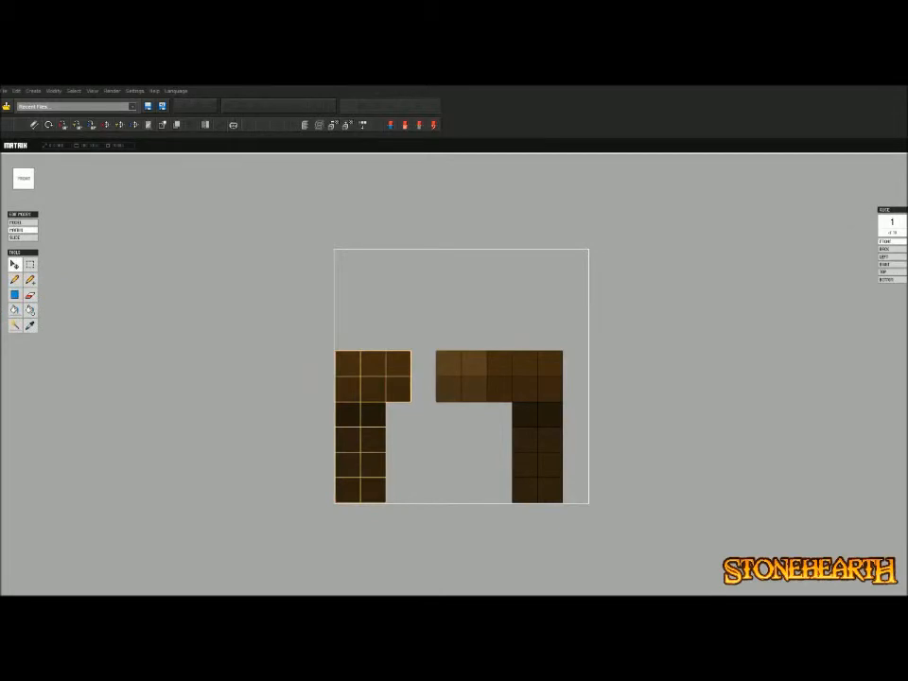
{"action": "key", "text": "m"}
{"action": "left_click_drag", "start_coordinate": [497, 327], "coordinate": [576, 520]}
{"action": "key", "text": "v"}
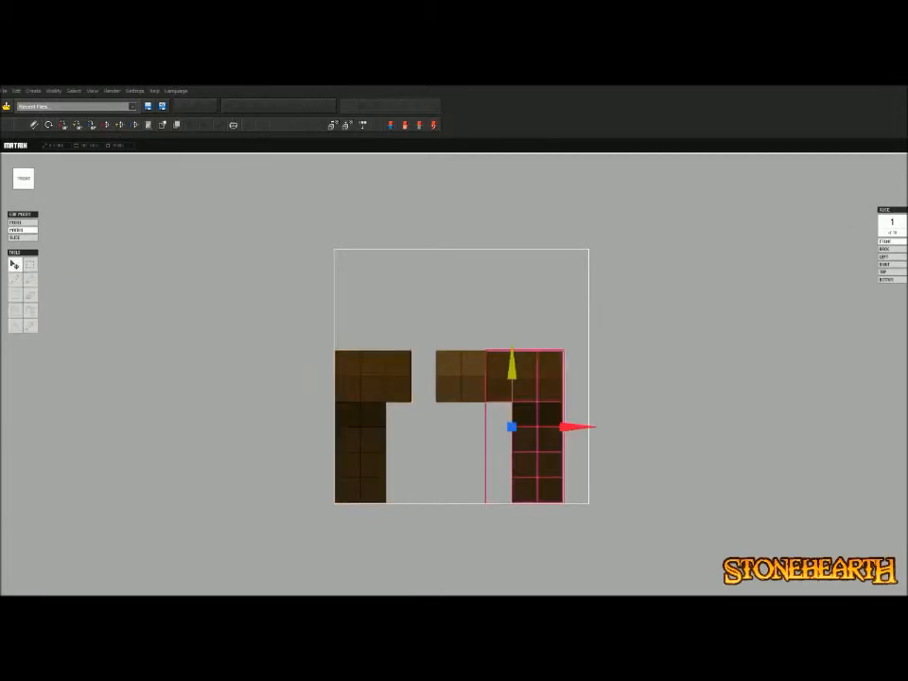
{"action": "left_click_drag", "start_coordinate": [577, 426], "coordinate": [600, 425]}
{"action": "key", "text": "Tab"}
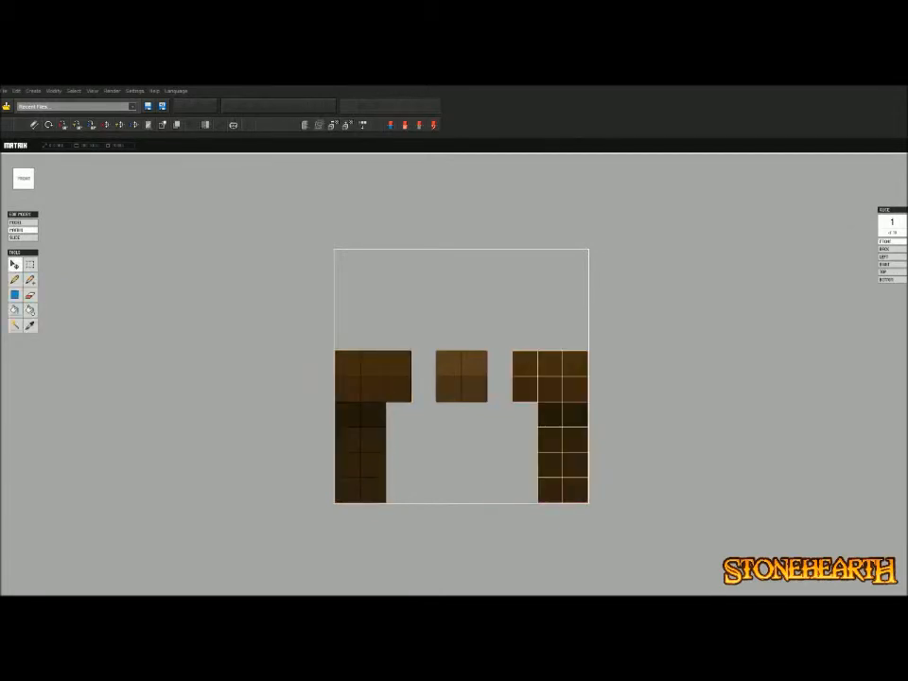
Fill the gaps in the tabletop's front view with attached copies of the two-voxel-wide centre strip
{"action": "key", "text": "m"}
{"action": "left_click_drag", "start_coordinate": [496, 341], "coordinate": [432, 405]}
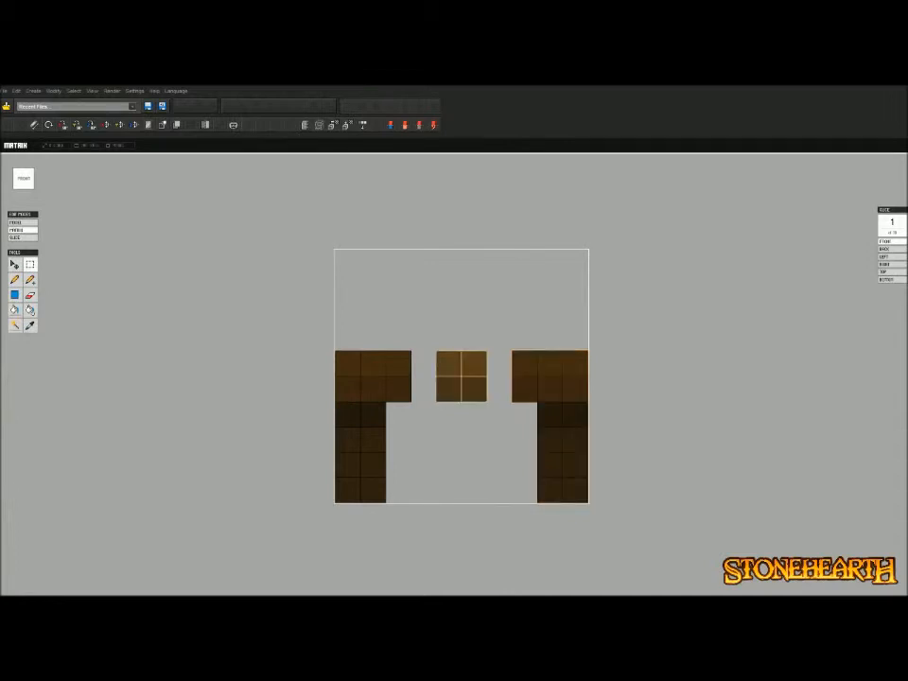
{"action": "key", "text": "Tab"}
{"action": "left_click_drag", "start_coordinate": [528, 375], "coordinate": [501, 374]}
{"action": "key", "text": "Tab"}
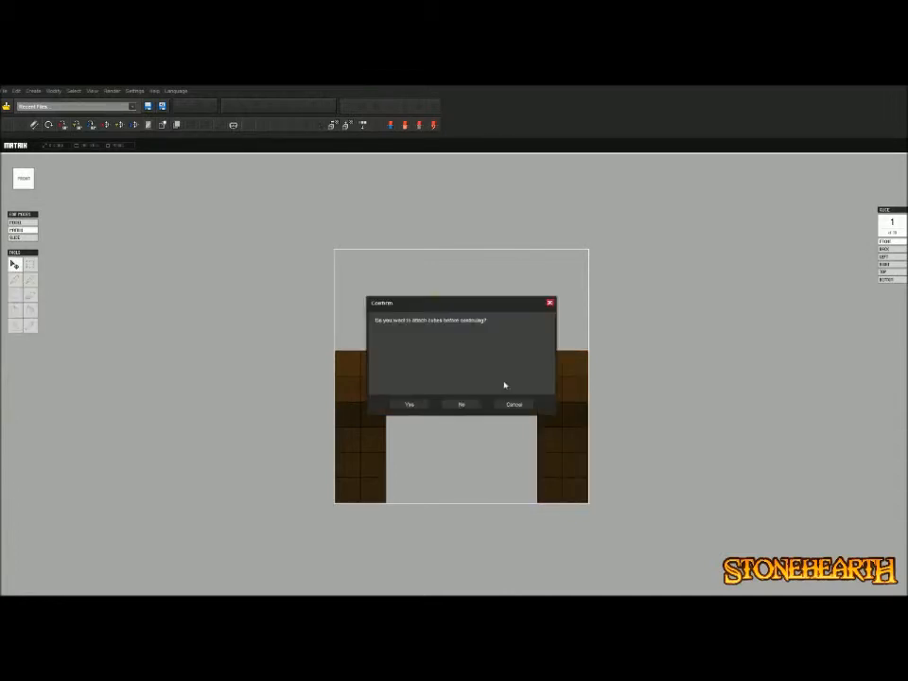
{"action": "left_click", "coordinate": [412, 404]}
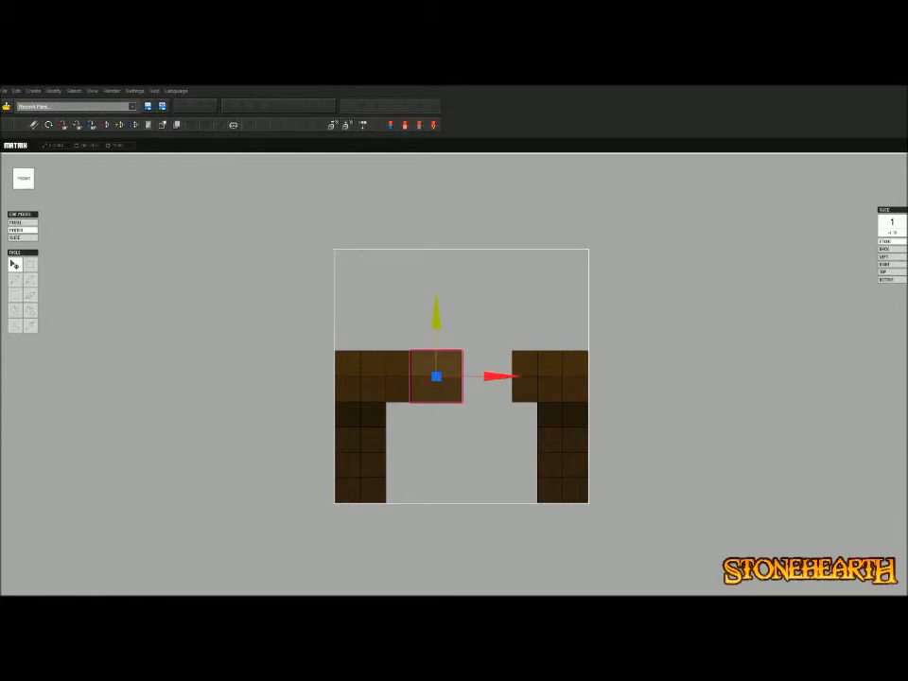
{"action": "left_click_drag", "start_coordinate": [499, 375], "coordinate": [551, 375]}
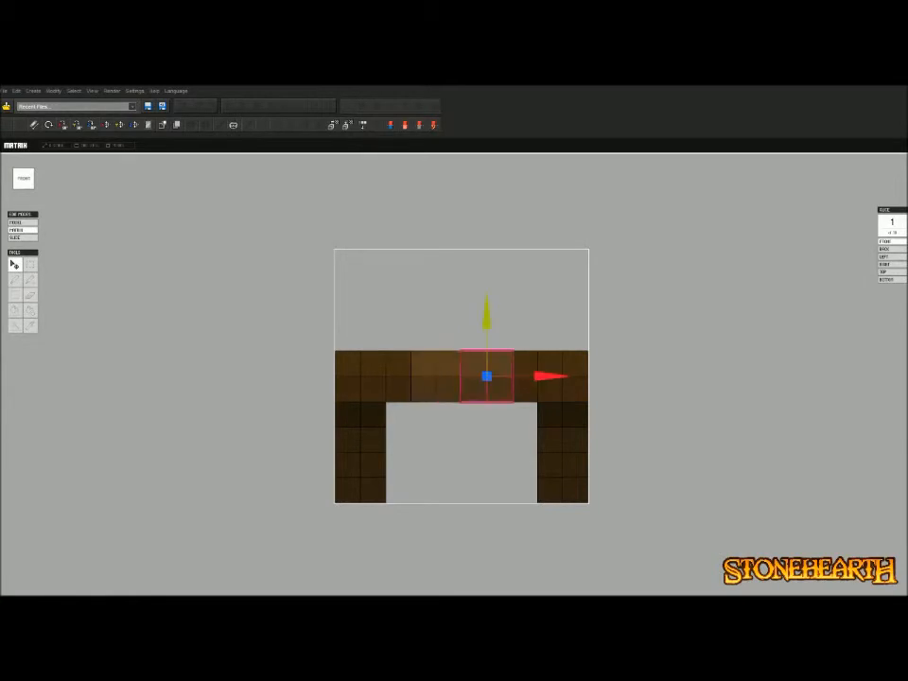
{"action": "key", "text": "Tab"}
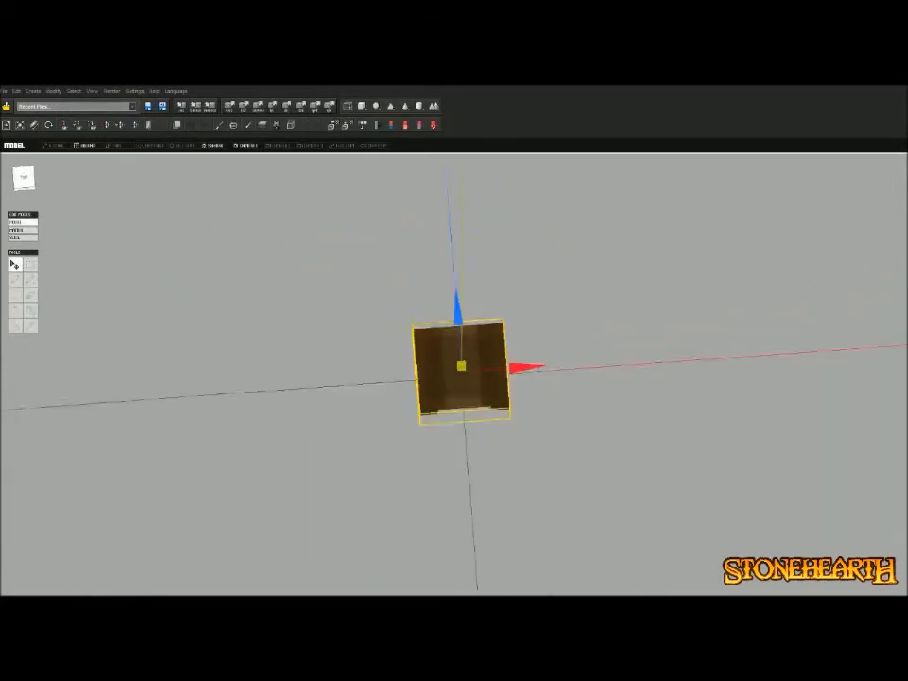
From the right side view, shift the leg section short of the bounding box one voxel outward to its edge
{"action": "right_click_drag", "start_coordinate": [454, 425], "coordinate": [577, 378]}
{"action": "scroll", "coordinate": [454, 373], "scroll_direction": "up", "scroll_amount": 3}
{"action": "key", "text": "Tab"}
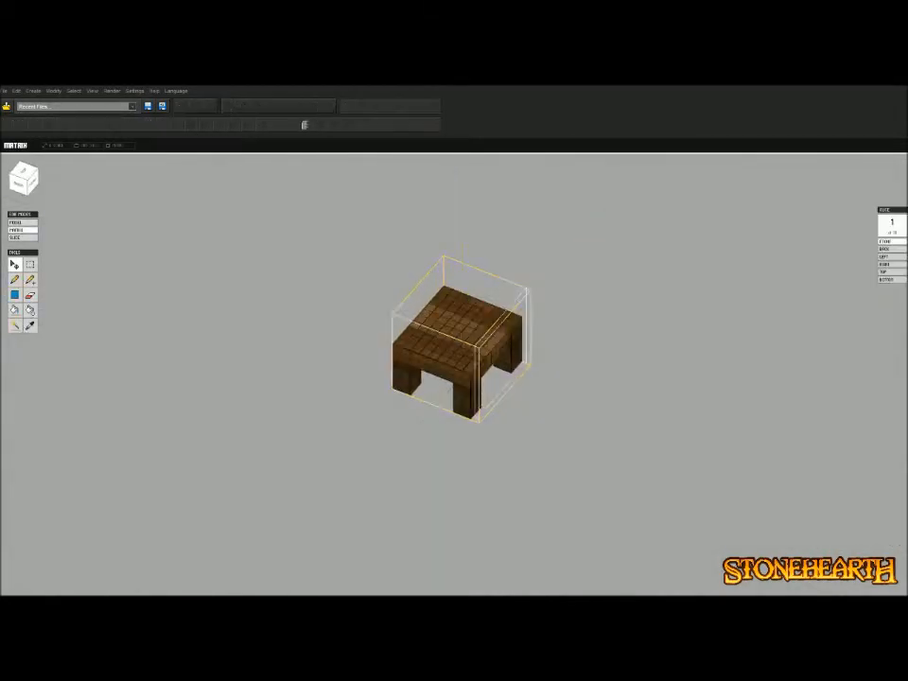
{"action": "left_click", "coordinate": [18, 185]}
{"action": "left_click", "coordinate": [31, 265]}
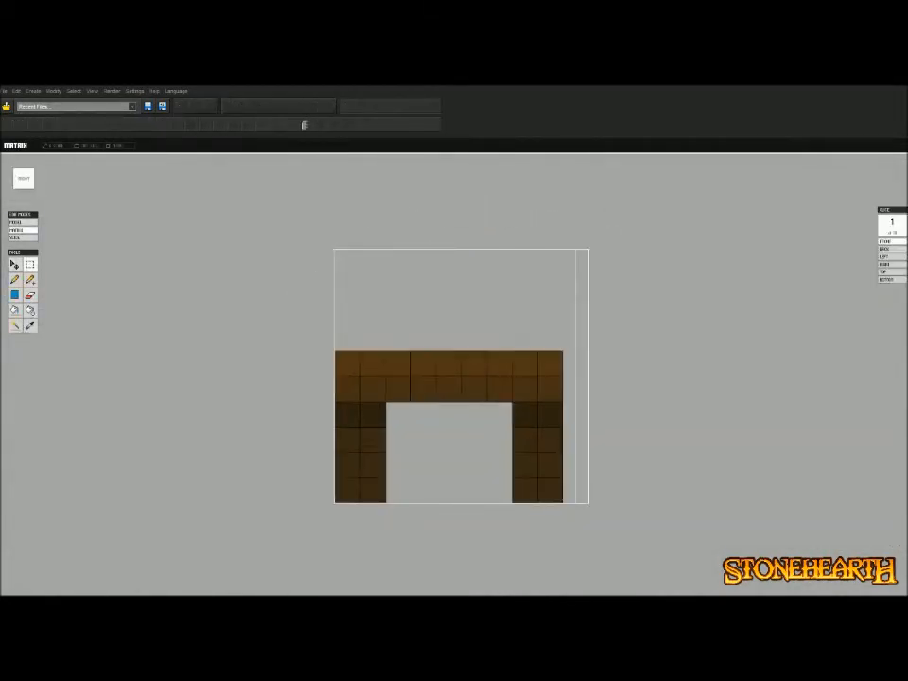
{"action": "left_click_drag", "start_coordinate": [517, 338], "coordinate": [558, 497]}
{"action": "left_click", "coordinate": [14, 264]}
{"action": "left_click_drag", "start_coordinate": [473, 426], "coordinate": [499, 426]}
{"action": "key", "text": "Return"}
Close the tabletop gap in the right side view by shifting and attaching a copy of the adjacent two-voxel-wide strip
{"action": "left_click", "coordinate": [31, 265]}
{"action": "left_click_drag", "start_coordinate": [463, 338], "coordinate": [511, 401]}
{"action": "left_click", "coordinate": [14, 265]}
{"action": "left_click_drag", "start_coordinate": [426, 377], "coordinate": [451, 377]}
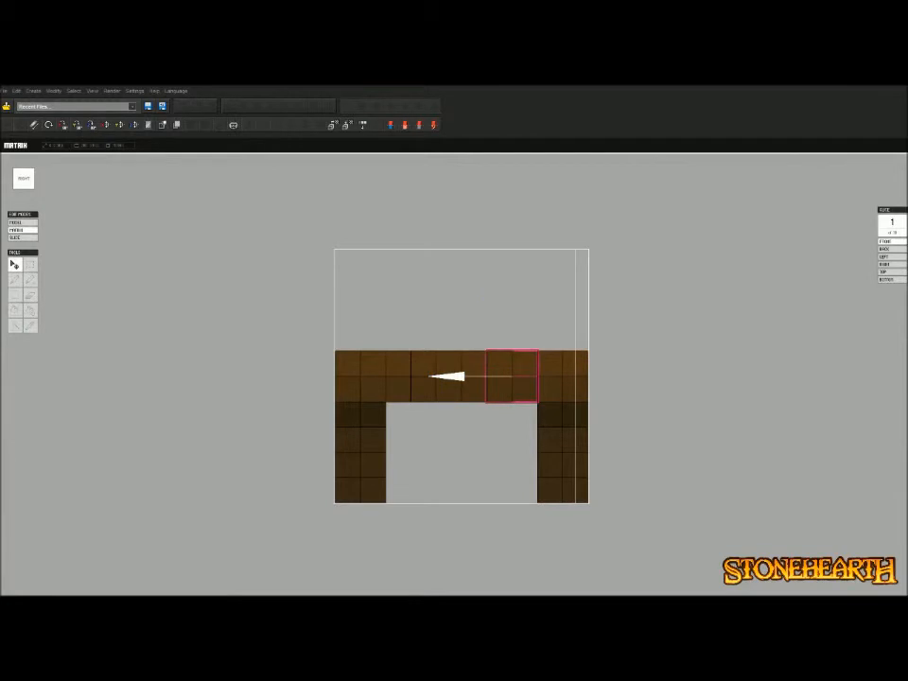
{"action": "key", "text": "Return"}
In the right side view, thicken both pairs of legs inward by copying their inner voxel columns one voxel
{"action": "left_click_drag", "start_coordinate": [391, 407], "coordinate": [368, 489]}
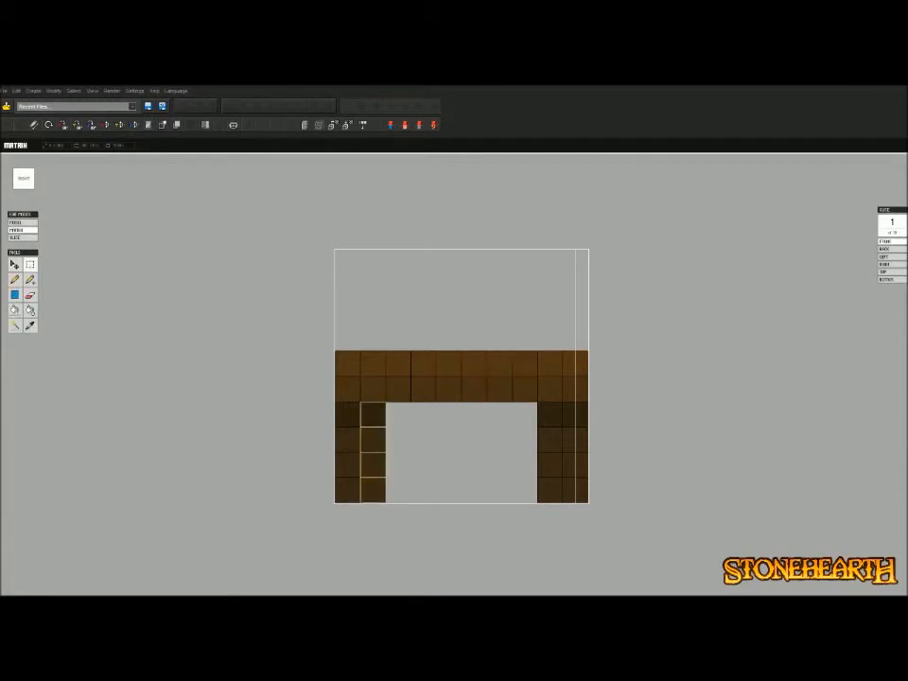
{"action": "left_click", "coordinate": [14, 264]}
{"action": "left_click_drag", "start_coordinate": [324, 452], "coordinate": [350, 452]}
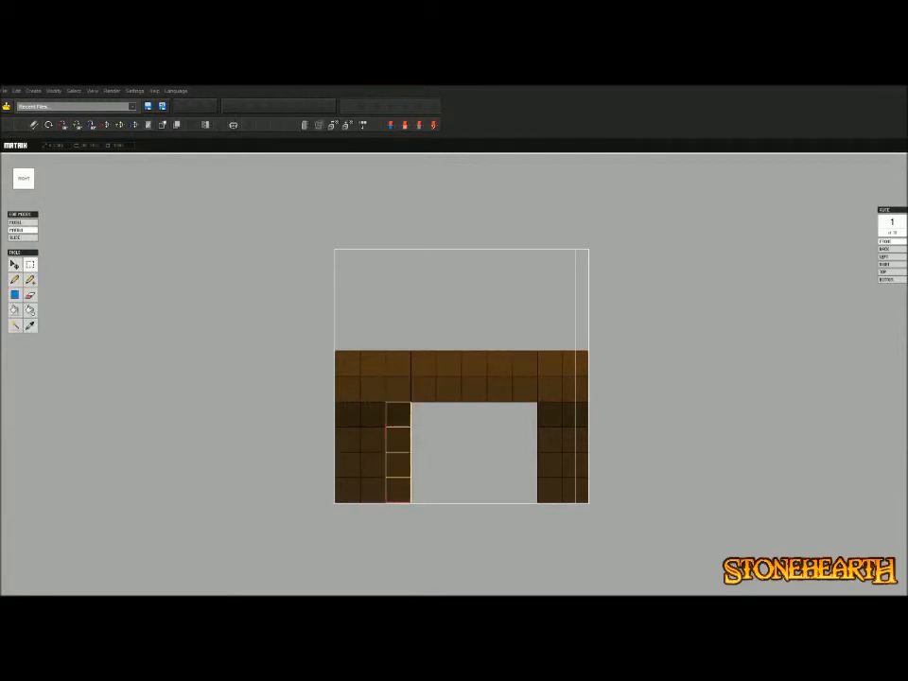
{"action": "left_click_drag", "start_coordinate": [550, 413], "coordinate": [550, 492]}
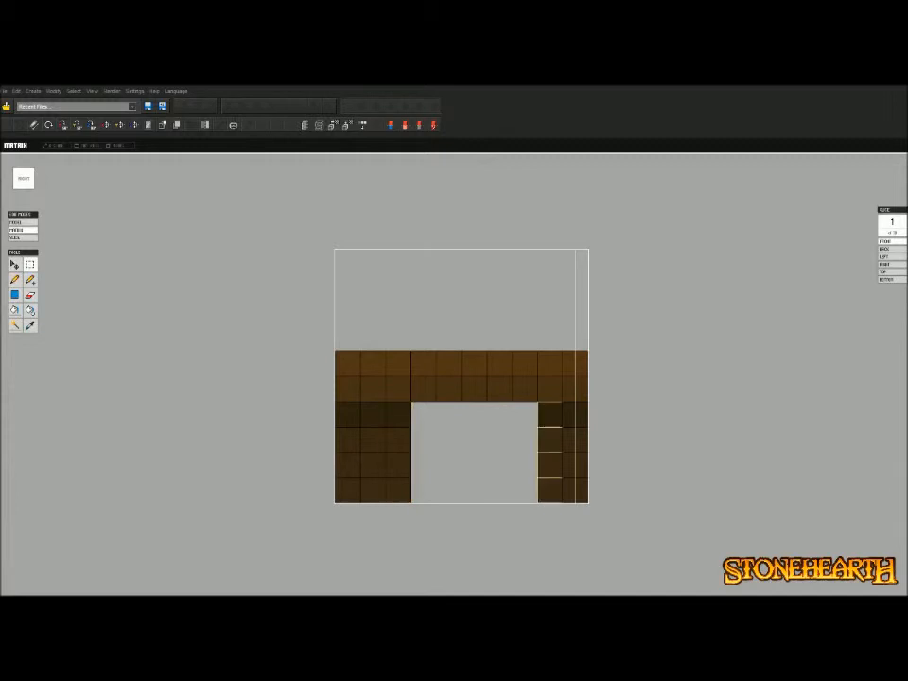
{"action": "left_click_drag", "start_coordinate": [495, 452], "coordinate": [467, 452], "text": "ctrl"}
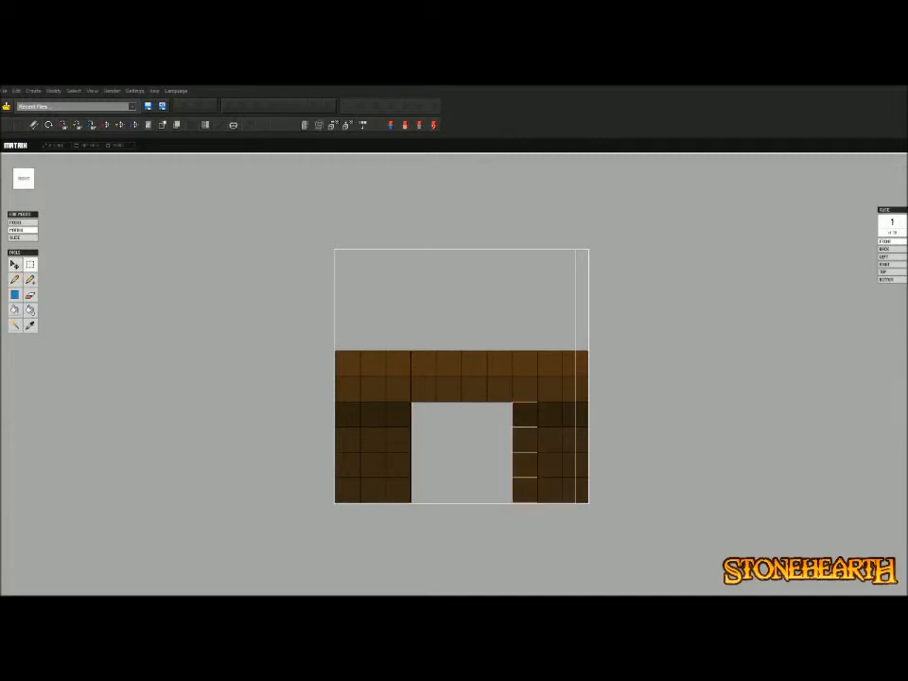
In the front view, thicken both pairs of legs inward by copying their inner voxel columns one voxel
{"action": "right_click_drag", "start_coordinate": [463, 452], "coordinate": [288, 452]}
{"action": "left_click_drag", "start_coordinate": [373, 415], "coordinate": [374, 490]}
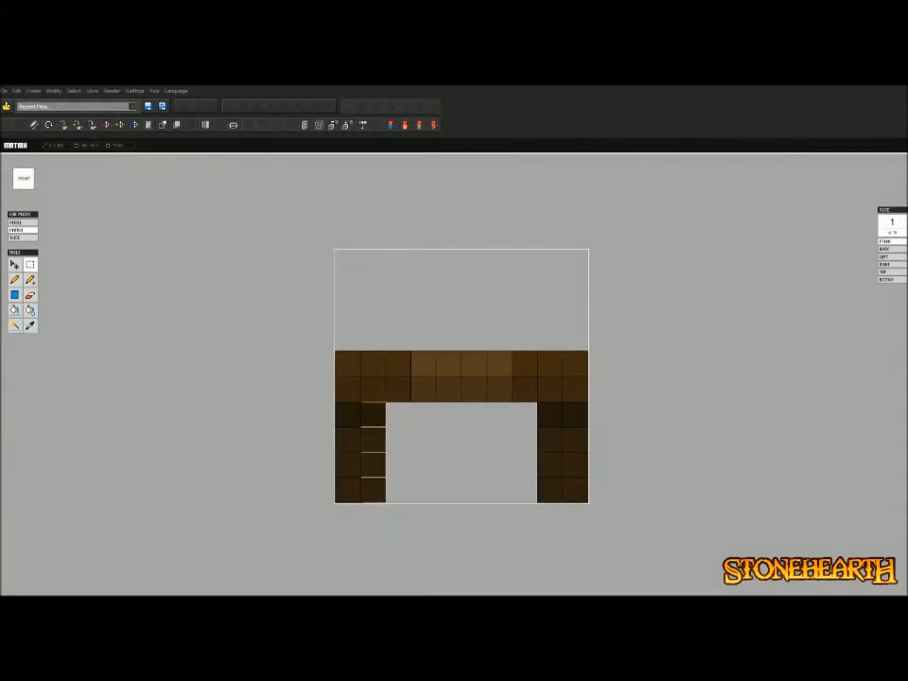
{"action": "key", "text": "m"}
{"action": "left_click_drag", "start_coordinate": [425, 452], "coordinate": [451, 452]}
{"action": "key", "text": "Return"}
{"action": "left_click_drag", "start_coordinate": [550, 414], "coordinate": [551, 490]}
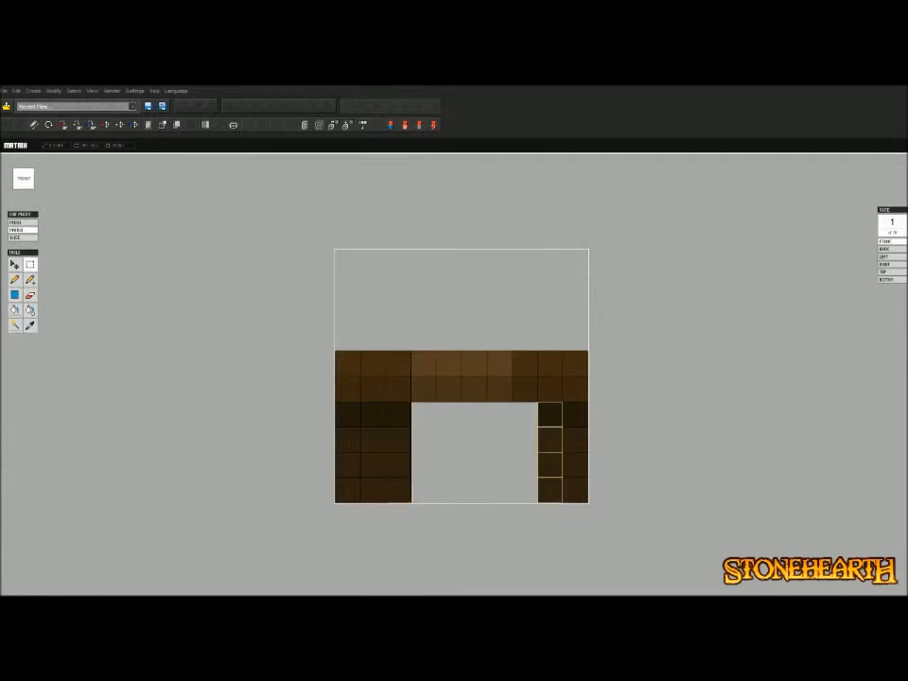
{"action": "key", "text": "m"}
{"action": "left_click_drag", "start_coordinate": [601, 452], "coordinate": [574, 452]}
{"action": "key", "text": "ctrl+d"}
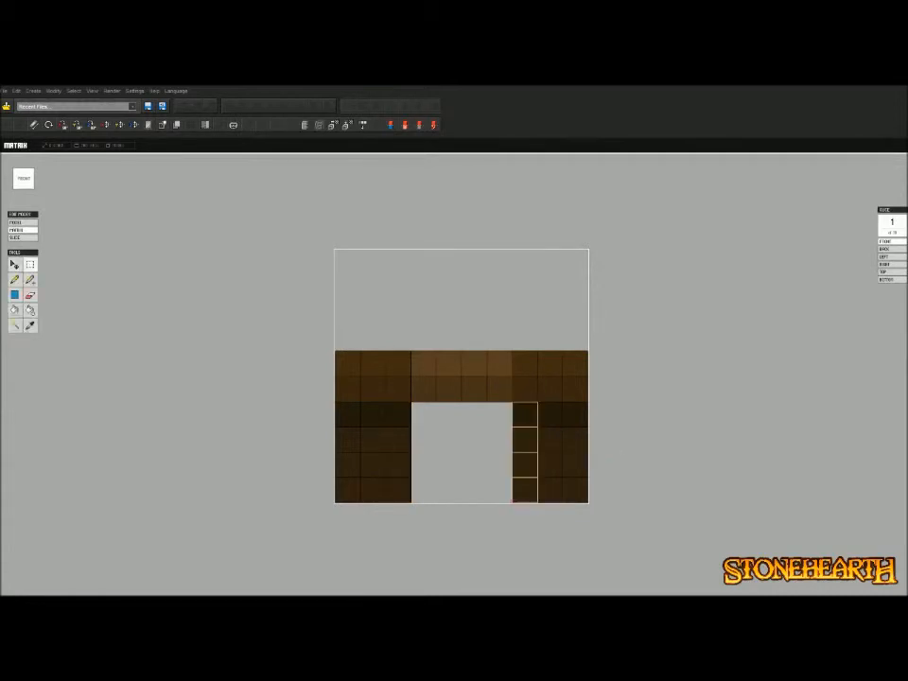
{"action": "key", "text": "ctrl+d"}
Return to the whole-model mode and save the enlarged table as table_for_one_icon.qmo in its source folder
{"action": "right_click_drag", "start_coordinate": [454, 378], "coordinate": [804, 435]}
{"action": "key", "text": "Tab"}
{"action": "scroll", "coordinate": [461, 350], "scroll_direction": "down", "scroll_amount": 2}
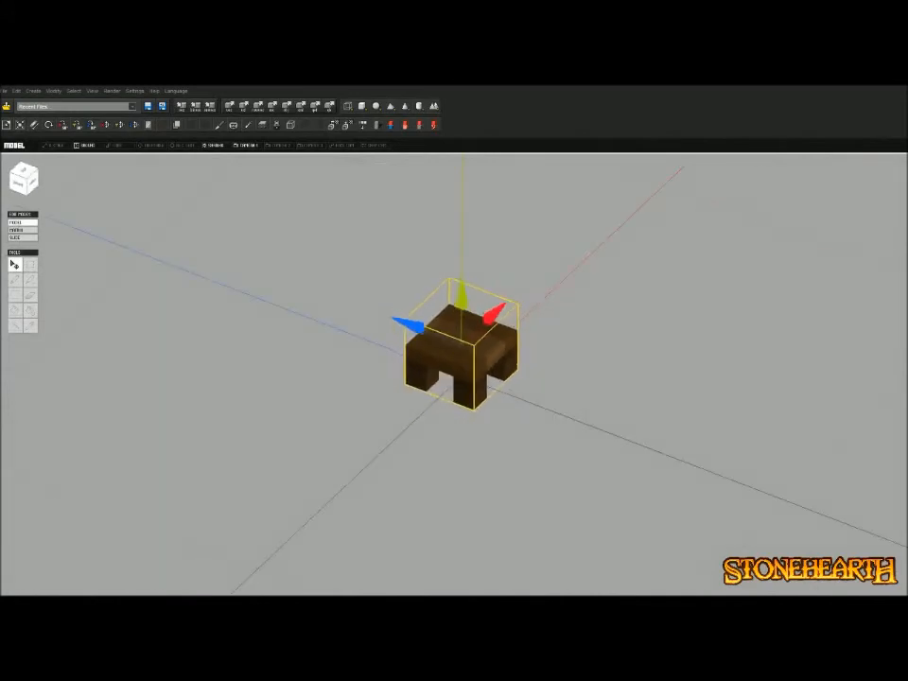
{"action": "right_click_drag", "start_coordinate": [355, 427], "coordinate": [378, 416]}
{"action": "left_click", "coordinate": [8, 90]}
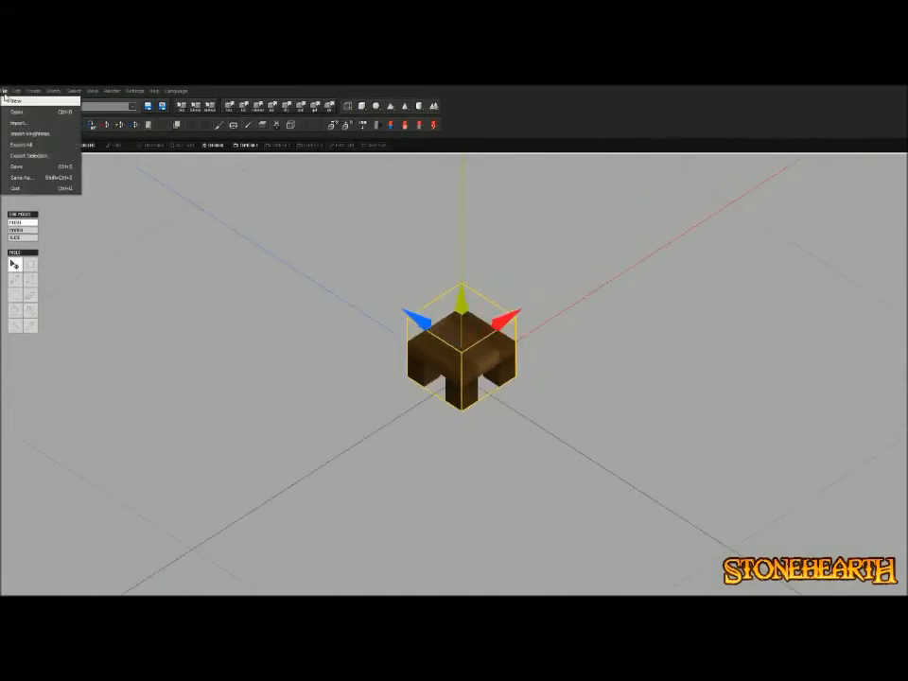
{"action": "left_click", "coordinate": [59, 167]}
{"action": "left_click", "coordinate": [502, 274]}
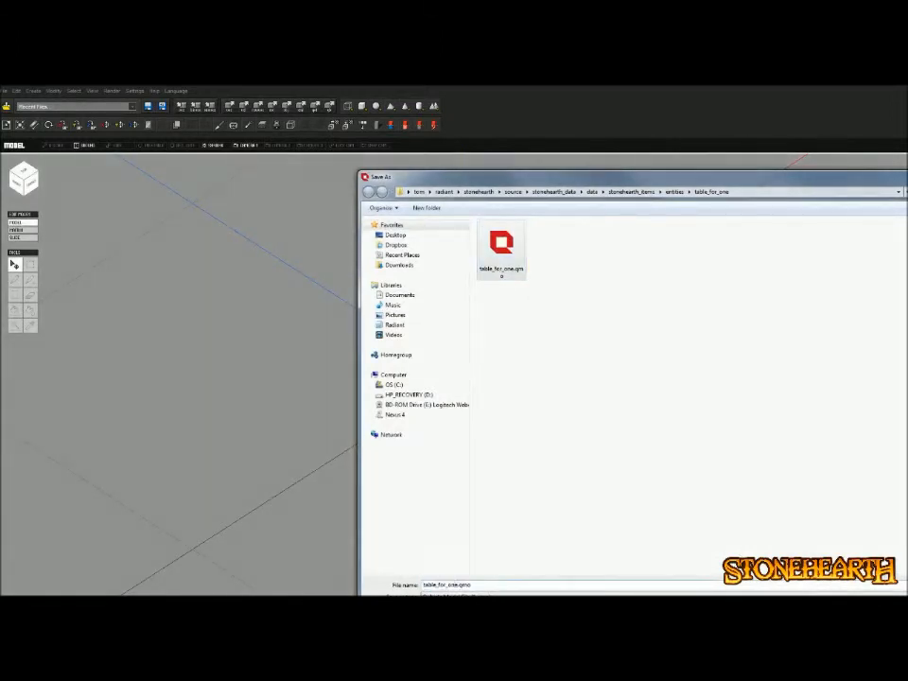
{"action": "key", "text": "Return"}
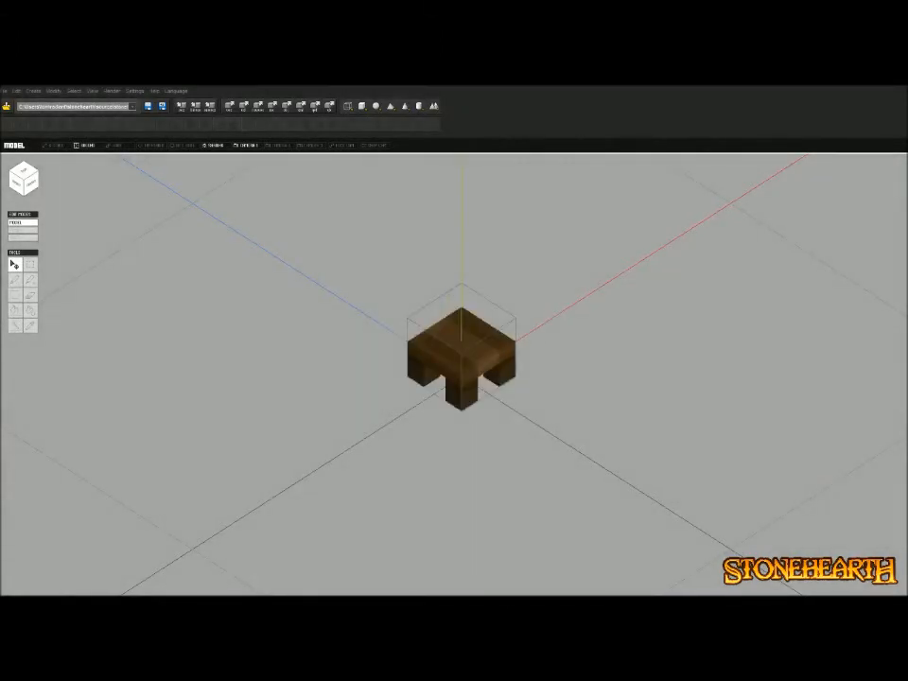
Export the whole model as table_for_one_icon.qb into the table_for_one entity folder, accepting the custom Qubicle Binary settings
{"action": "left_click", "coordinate": [5, 91]}
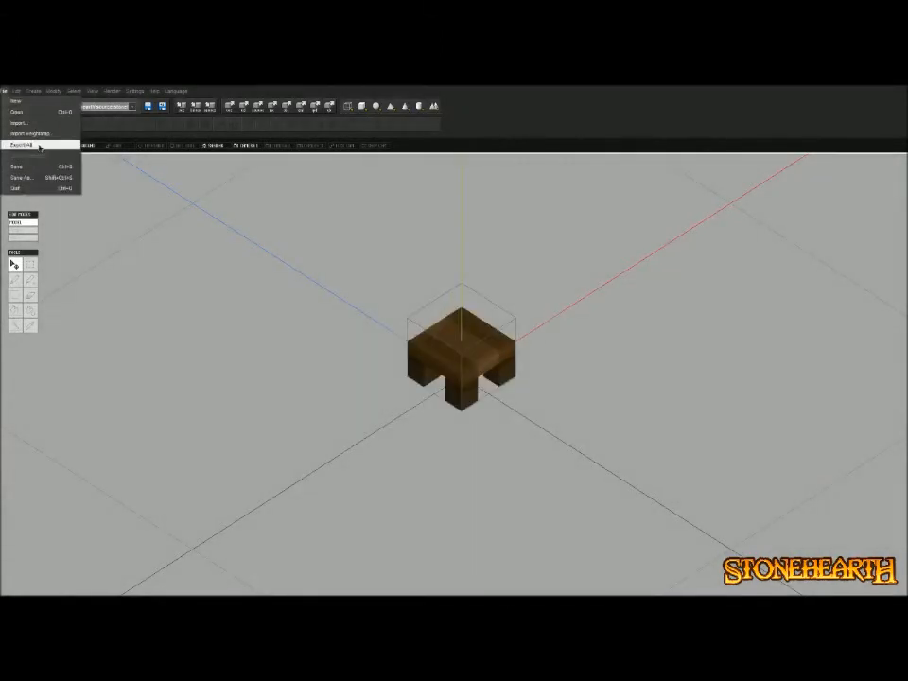
{"action": "left_click", "coordinate": [38, 146]}
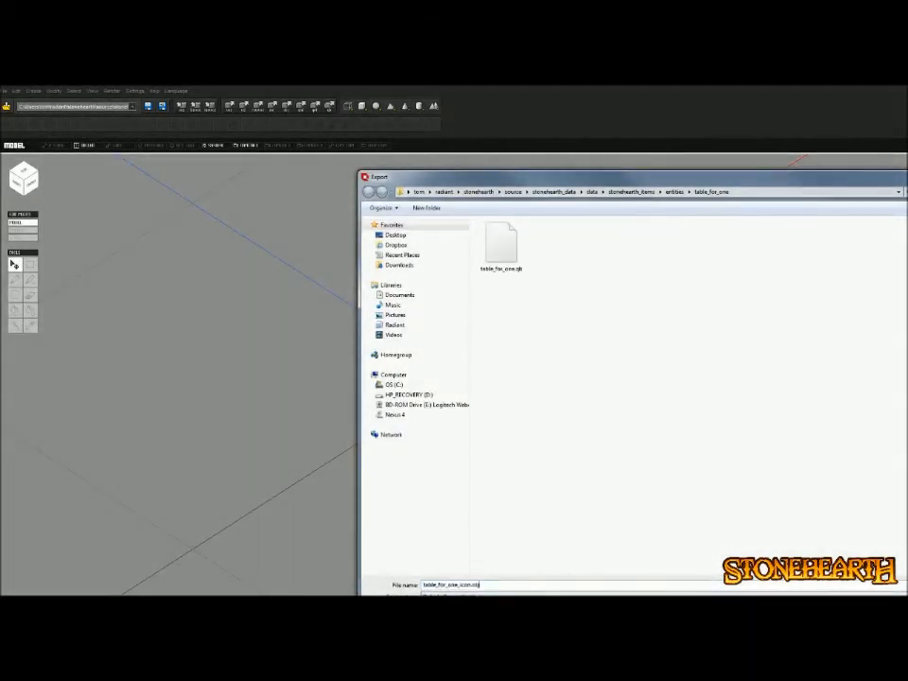
{"action": "key", "text": "BackSpace"}
{"action": "key", "text": "BackSpace"}
{"action": "key", "text": "BackSpace"}
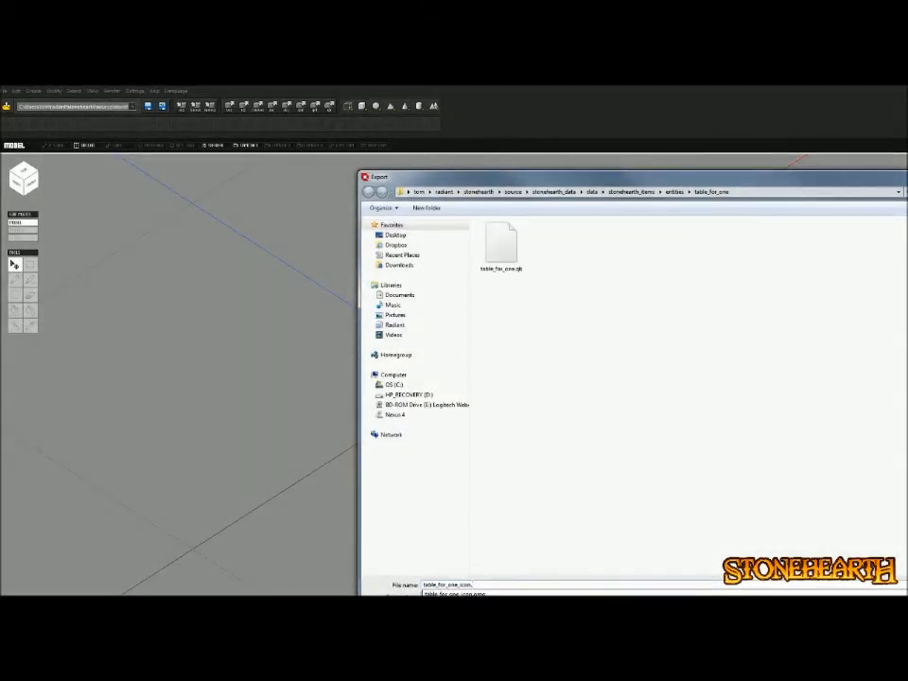
{"action": "type", "text": "qb"}
{"action": "key", "text": "Return"}
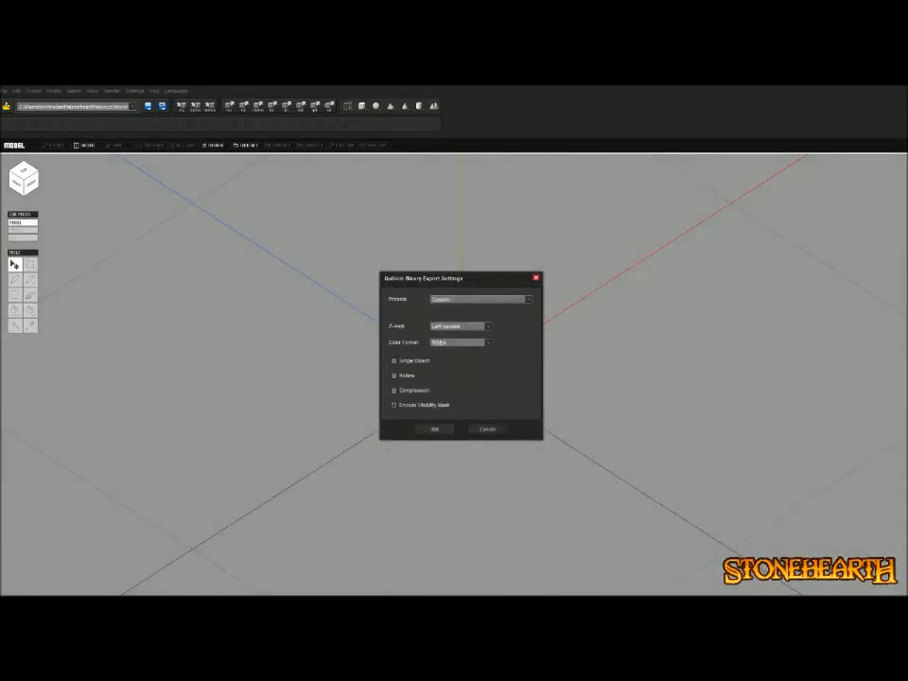
{"action": "left_click", "coordinate": [435, 430]}
Fill in the uneven voxel strips on the tabletop's underside between the legs with the Pencil tool
{"action": "scroll", "coordinate": [445, 416], "scroll_direction": "up", "scroll_amount": 2}
{"action": "mouse_move", "coordinate": [445, 416]}
{"action": "right_mouse_down"}
{"action": "mouse_move", "coordinate": [312, 373]}
{"action": "mouse_move", "coordinate": [468, 284]}
{"action": "mouse_move", "coordinate": [464, 317]}
{"action": "mouse_move", "coordinate": [454, 293]}
{"action": "mouse_move", "coordinate": [393, 284]}
{"action": "mouse_move", "coordinate": [454, 383]}
{"action": "mouse_move", "coordinate": [504, 288]}
{"action": "right_mouse_up"}
{"action": "double_click", "coordinate": [461, 355]}
{"action": "scroll", "coordinate": [461, 355], "scroll_direction": "up", "scroll_amount": 3}
{"action": "left_click", "coordinate": [14, 280]}
{"action": "left_click", "coordinate": [480, 293]}
{"action": "left_click", "coordinate": [470, 472], "text": "shift"}
{"action": "left_click", "coordinate": [417, 470]}
{"action": "left_click", "coordinate": [429, 290], "text": "shift"}
{"action": "right_click_drag", "start_coordinate": [429, 291], "coordinate": [444, 227]}
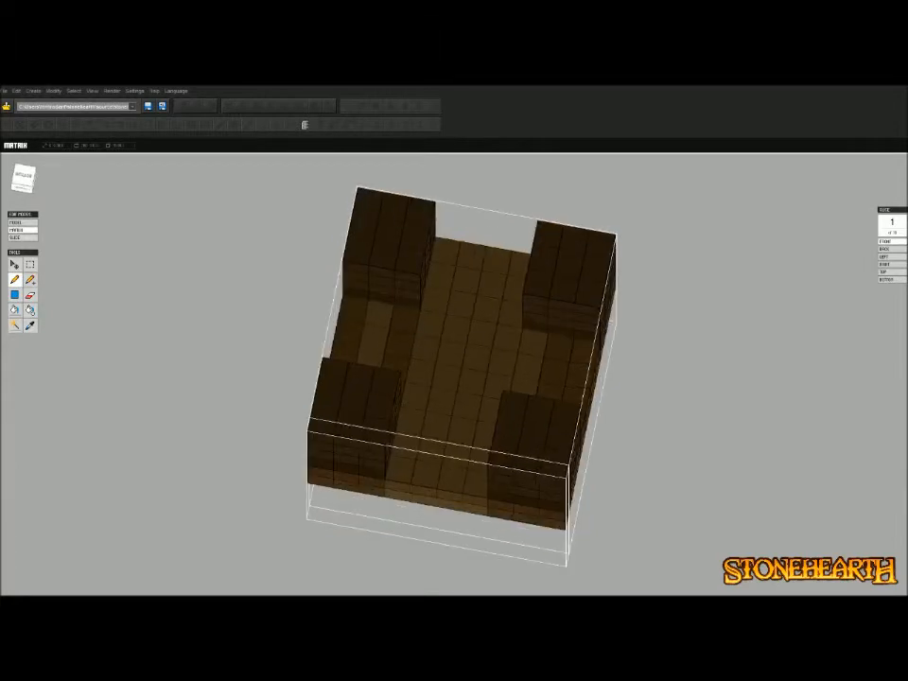
{"action": "left_click", "coordinate": [377, 315]}
{"action": "right_click_drag", "start_coordinate": [377, 315], "coordinate": [369, 402]}
{"action": "left_click", "coordinate": [366, 410], "text": "shift"}
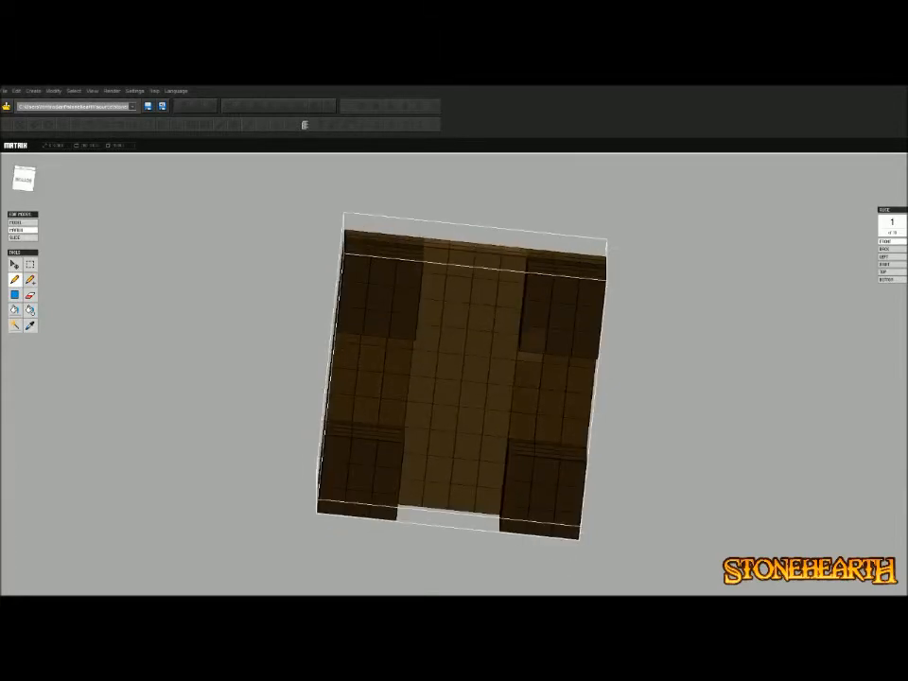
{"action": "left_click", "coordinate": [528, 357]}
Save the patched icon model and export everything again, overwriting table_for_one_icon.qb
{"action": "right_click_drag", "start_coordinate": [528, 356], "coordinate": [577, 293]}
{"action": "right_click_drag", "start_coordinate": [454, 284], "coordinate": [539, 434]}
{"action": "key", "text": "ctrl+s"}
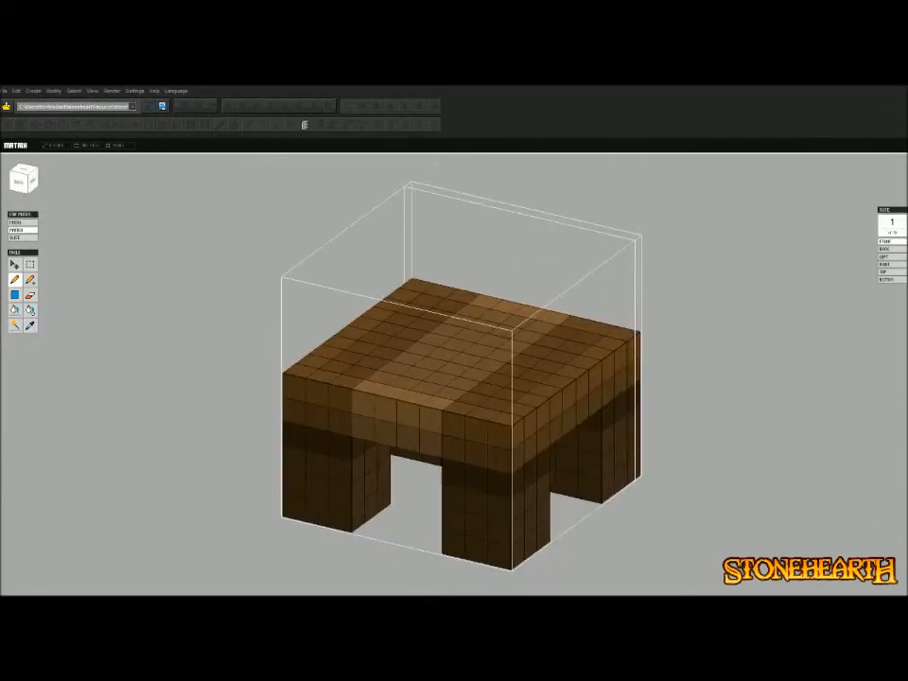
{"action": "left_click", "coordinate": [3, 90]}
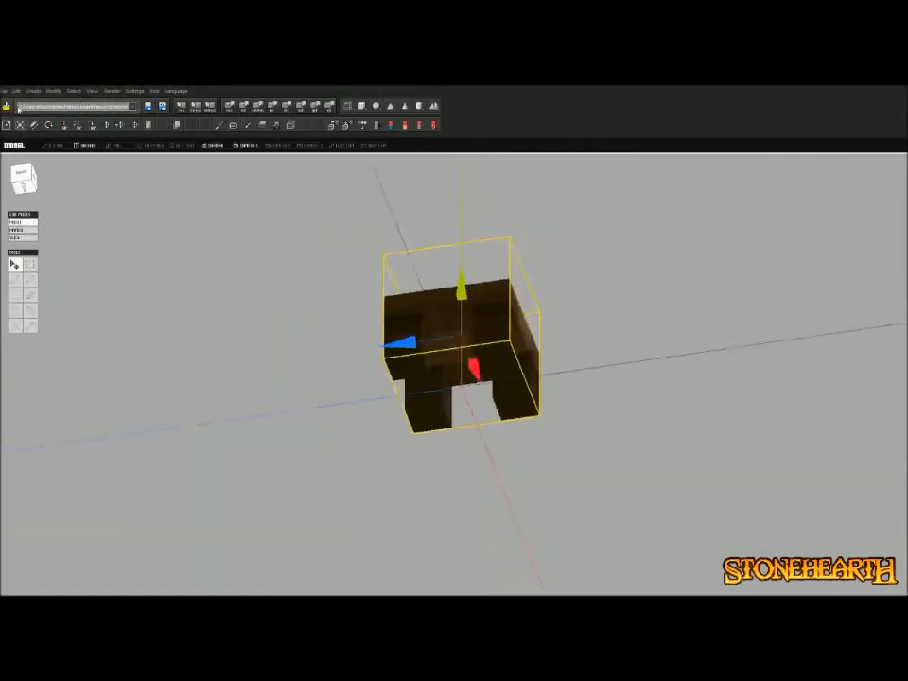
{"action": "left_click", "coordinate": [4, 91]}
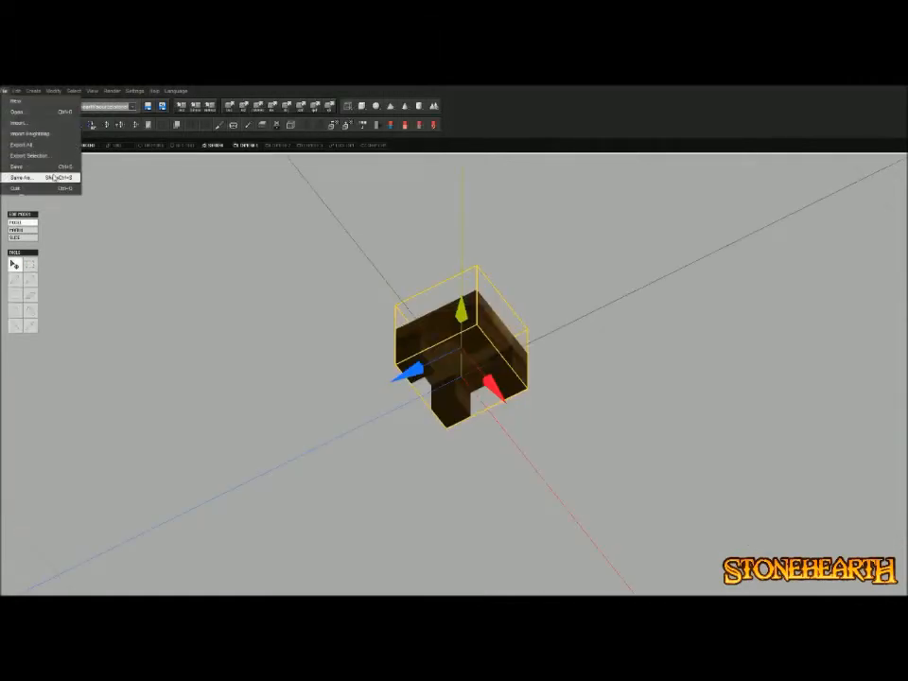
{"action": "left_click", "coordinate": [23, 144]}
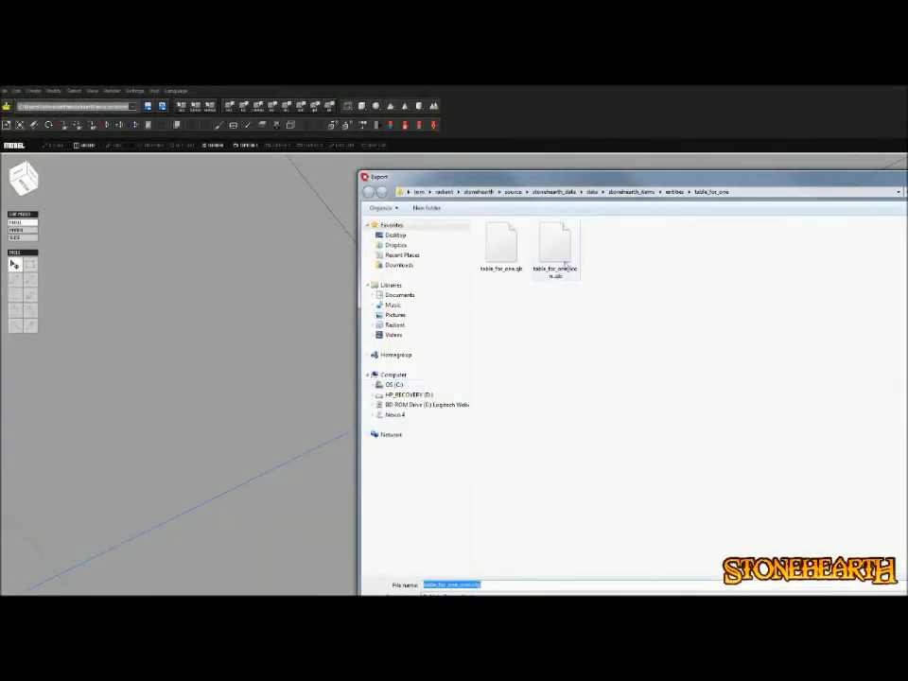
{"action": "left_click", "coordinate": [556, 254]}
{"action": "double_click", "coordinate": [556, 254]}
{"action": "key", "text": "Return"}
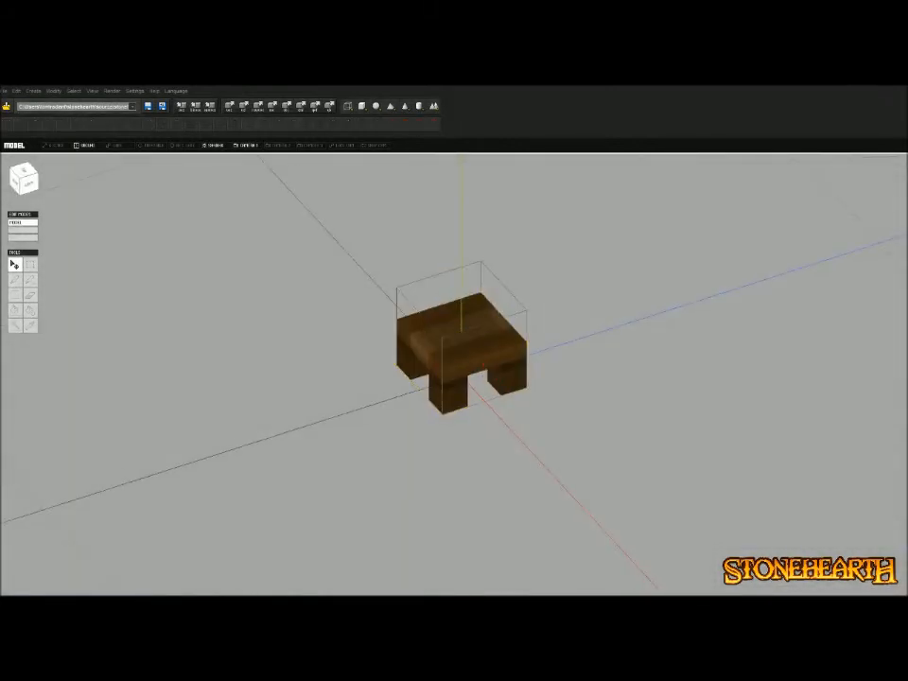
Open the collection file with all the item models, without saving further changes to the icon model
{"action": "key", "text": "ctrl+o"}
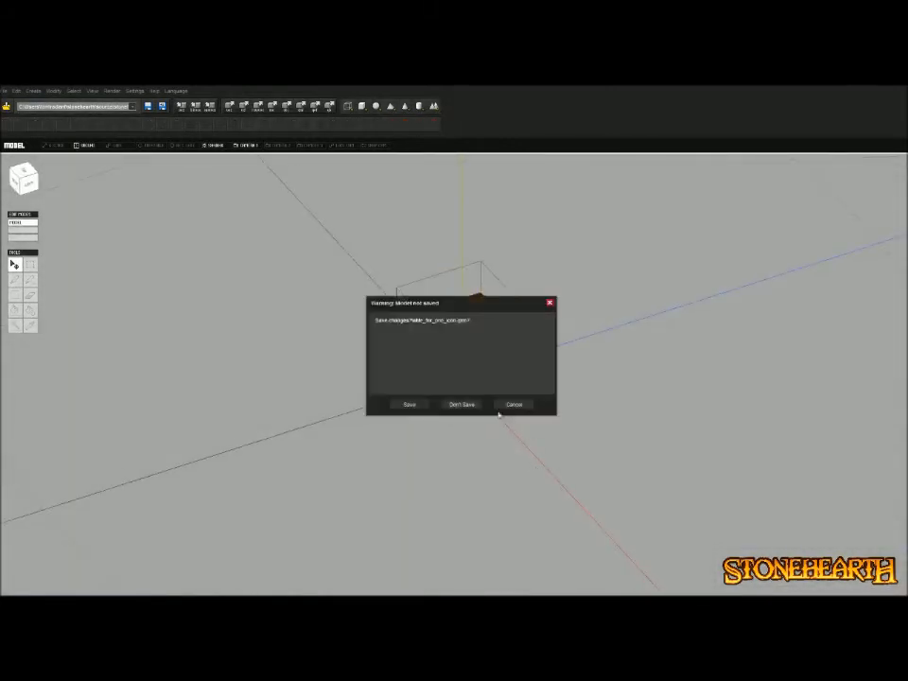
{"action": "left_click", "coordinate": [462, 404]}
{"action": "key", "text": "ctrl+o"}
{"action": "double_click", "coordinate": [460, 247]}
{"action": "scroll", "coordinate": [453, 374], "scroll_direction": "up", "scroll_amount": 5}
{"action": "right_click_drag", "start_coordinate": [454, 373], "coordinate": [407, 316]}
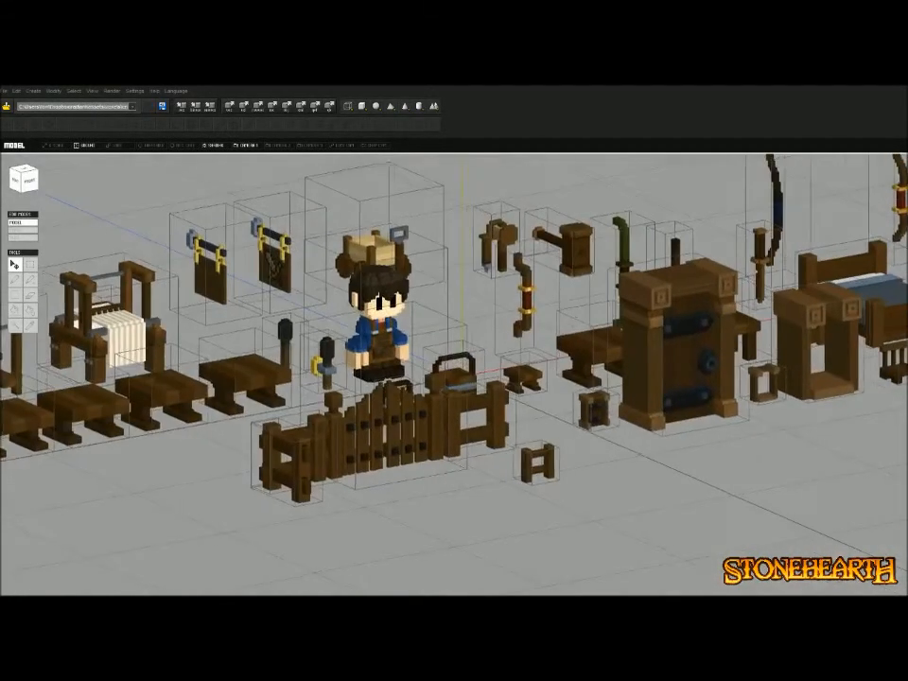
Examine the row of tables, the loom and the nearby props in relation to the character model
{"action": "middle_click_drag", "start_coordinate": [407, 341], "coordinate": [520, 373]}
{"action": "right_click_drag", "start_coordinate": [454, 373], "coordinate": [492, 383]}
{"action": "scroll", "coordinate": [454, 373], "scroll_direction": "up", "scroll_amount": 1}
{"action": "scroll", "coordinate": [454, 378], "scroll_direction": "up", "scroll_amount": 10}
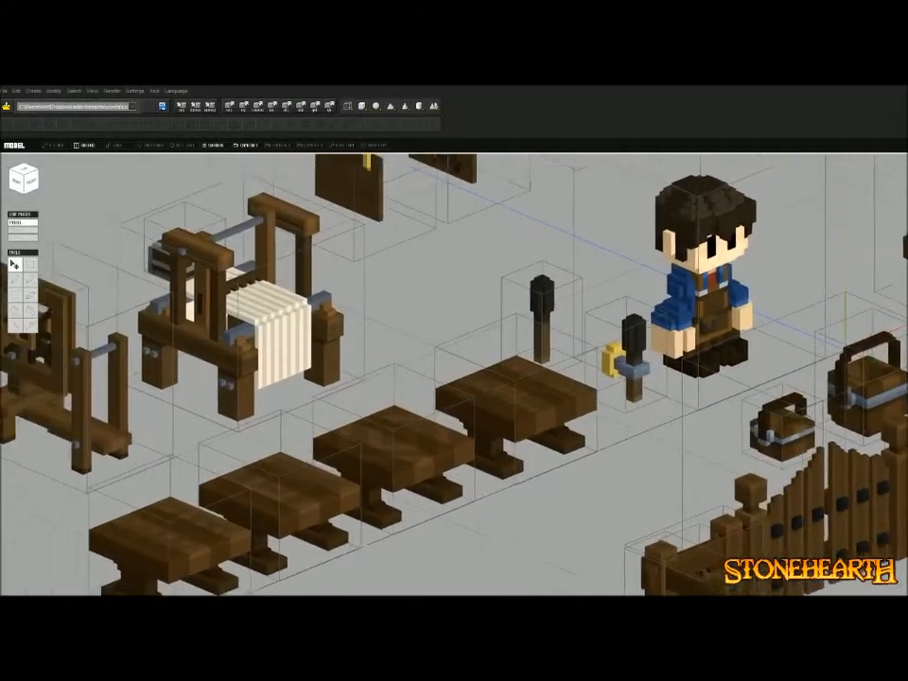
{"action": "mouse_move", "coordinate": [454, 378]}
{"action": "middle_mouse_down"}
{"action": "mouse_move", "coordinate": [537, 361]}
{"action": "mouse_move", "coordinate": [474, 357]}
{"action": "mouse_move", "coordinate": [469, 367]}
{"action": "middle_mouse_up"}
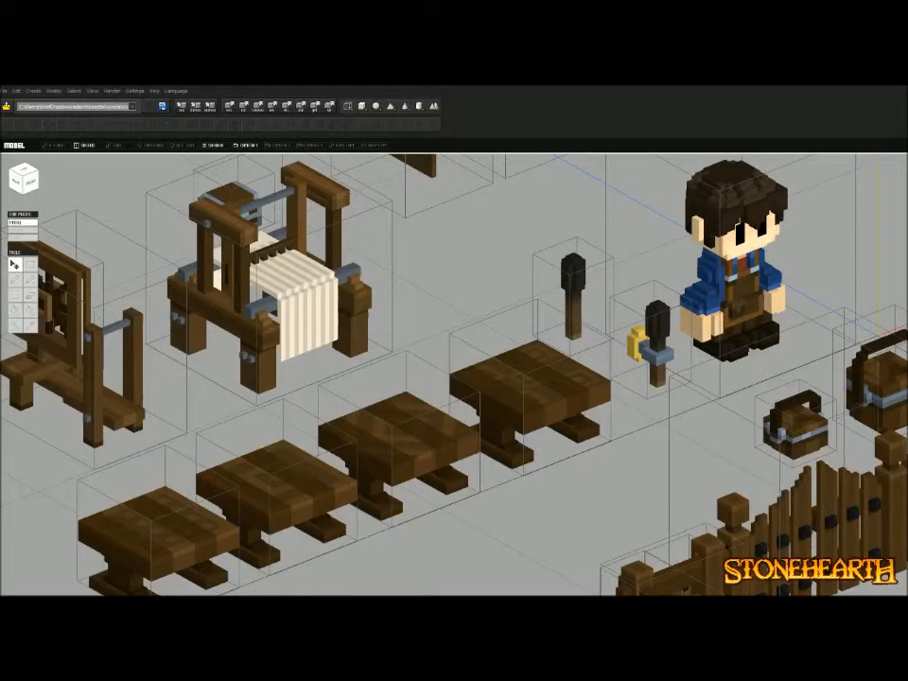
{"action": "scroll", "coordinate": [881, 337], "scroll_direction": "up", "scroll_amount": 2}
{"action": "middle_click_drag", "start_coordinate": [881, 338], "coordinate": [793, 334]}
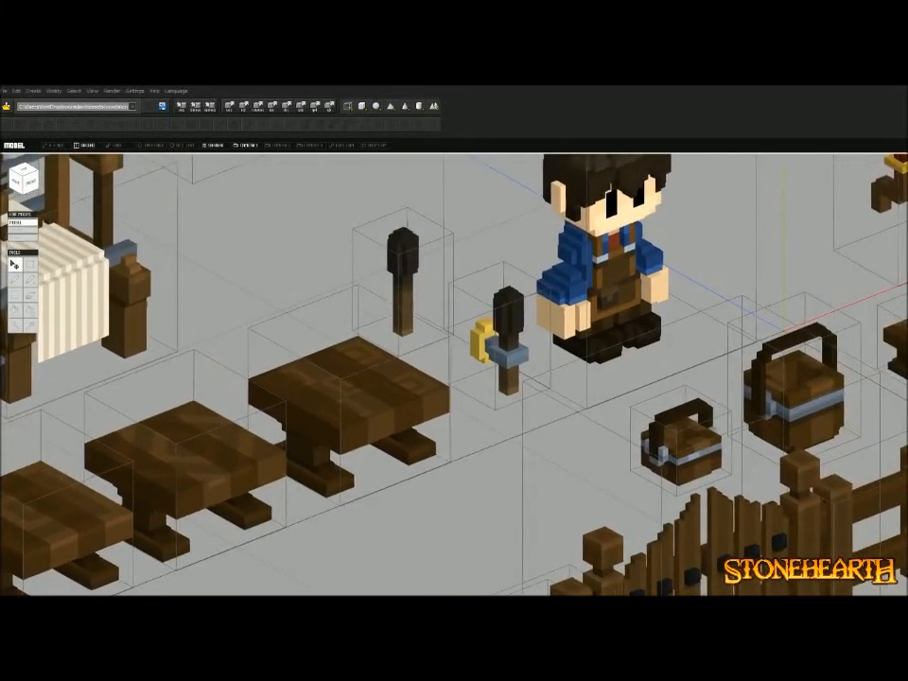
{"action": "scroll", "coordinate": [793, 336], "scroll_direction": "down", "scroll_amount": 2}
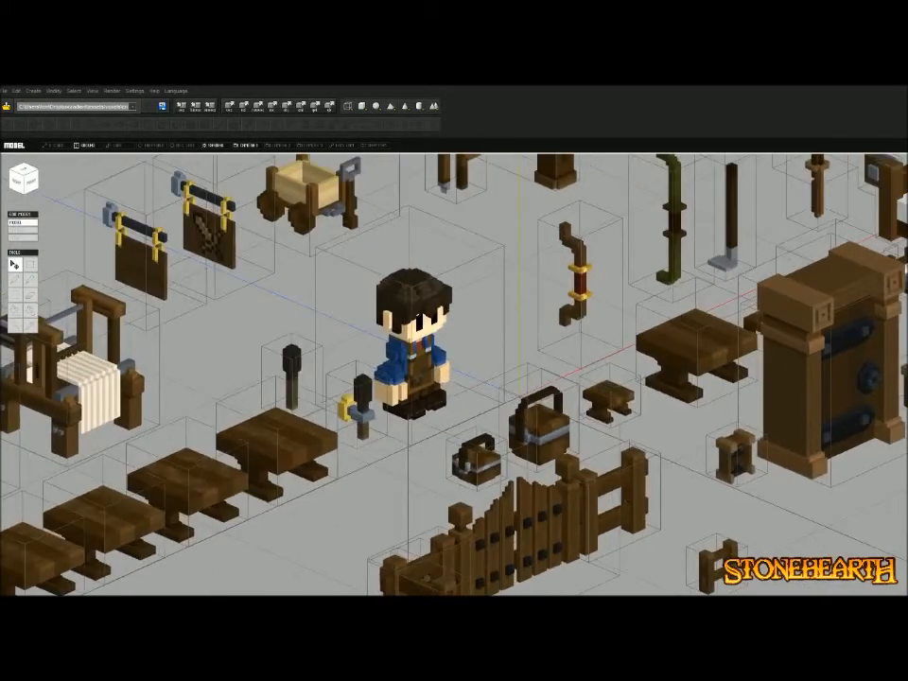
{"action": "left_click", "coordinate": [411, 335]}
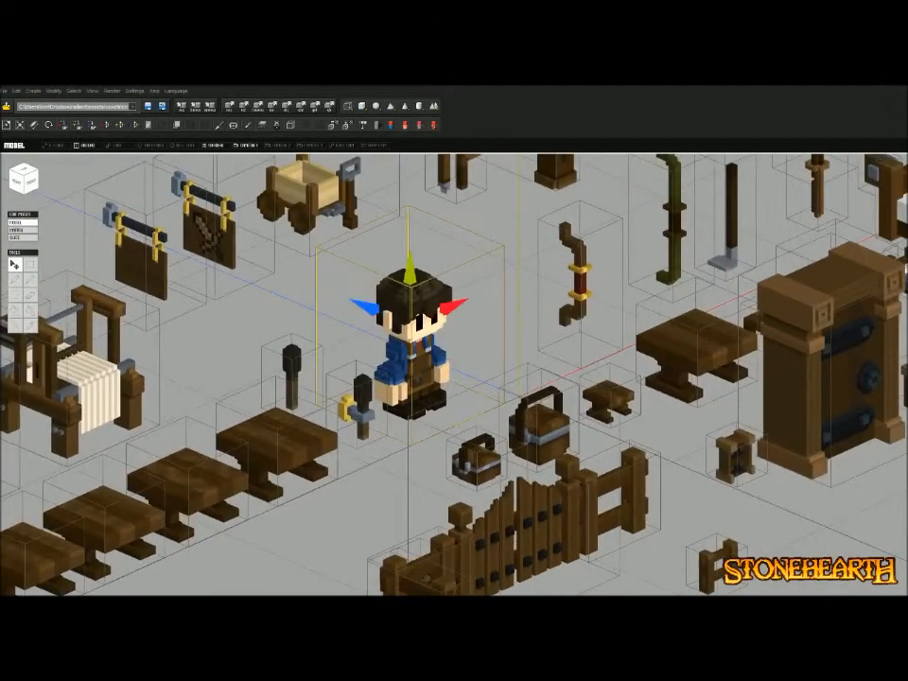
{"action": "key", "text": "Escape"}
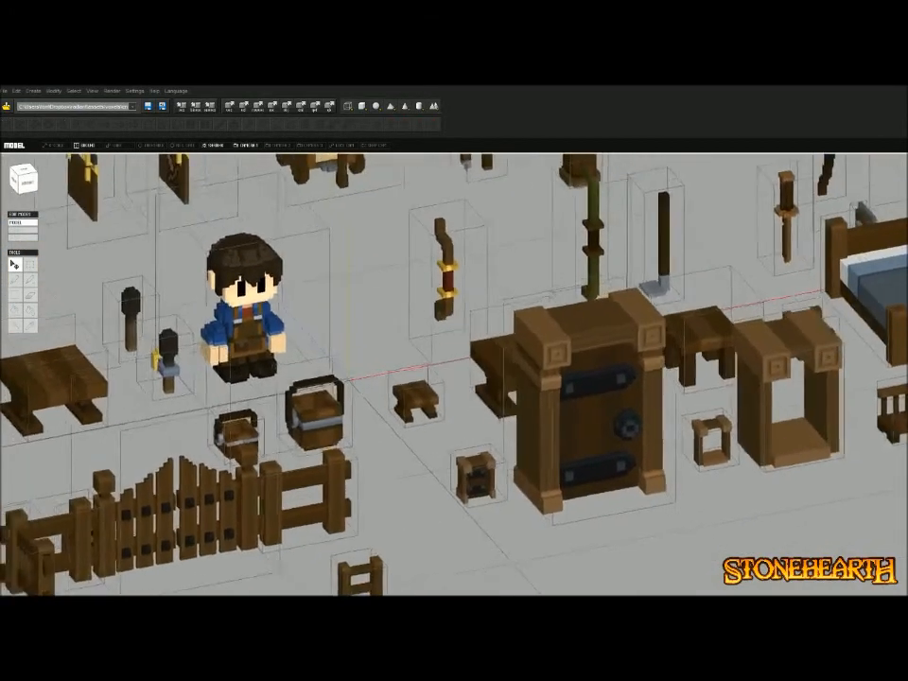
Select the miniature icon model in front of the large cabinet and compare it with the full-size items
{"action": "left_click", "coordinate": [497, 482]}
{"action": "scroll", "coordinate": [345, 378], "scroll_direction": "up", "scroll_amount": 3}
{"action": "middle_click_drag", "start_coordinate": [454, 374], "coordinate": [494, 374]}
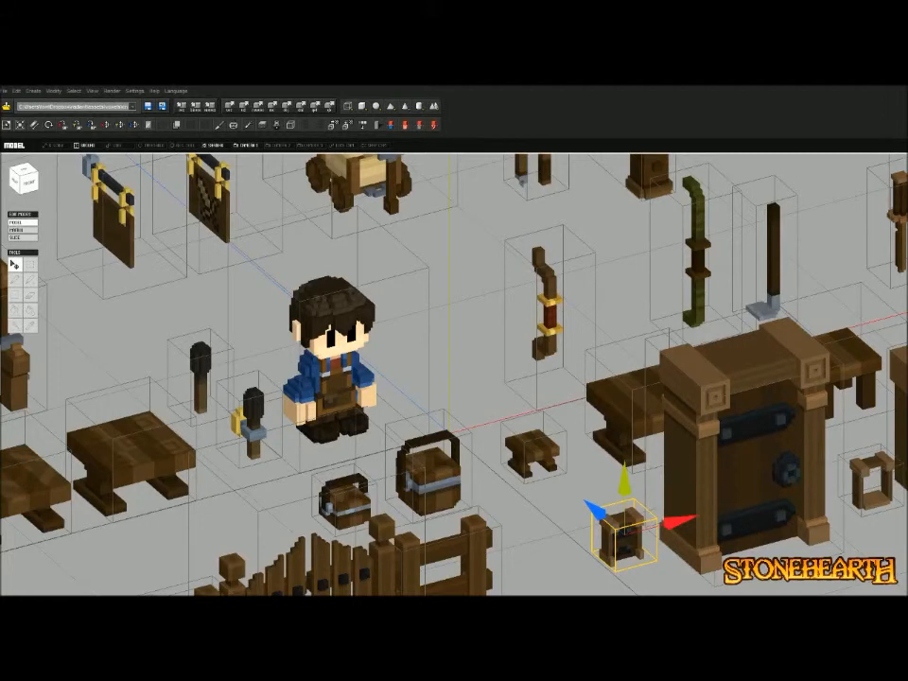
{"action": "scroll", "coordinate": [453, 374], "scroll_direction": "up", "scroll_amount": 1}
{"action": "middle_click_drag", "start_coordinate": [454, 472], "coordinate": [452, 274]}
{"action": "scroll", "coordinate": [461, 470], "scroll_direction": "down", "scroll_amount": 1}
{"action": "right_click_drag", "start_coordinate": [451, 274], "coordinate": [530, 289]}
{"action": "middle_click_drag", "start_coordinate": [693, 308], "coordinate": [260, 556]}
{"action": "scroll", "coordinate": [332, 514], "scroll_direction": "down", "scroll_amount": 1}
{"action": "right_click_drag", "start_coordinate": [260, 556], "coordinate": [232, 550]}
{"action": "middle_click_drag", "start_coordinate": [232, 550], "coordinate": [495, 520]}
{"action": "right_click_drag", "start_coordinate": [495, 520], "coordinate": [457, 522]}
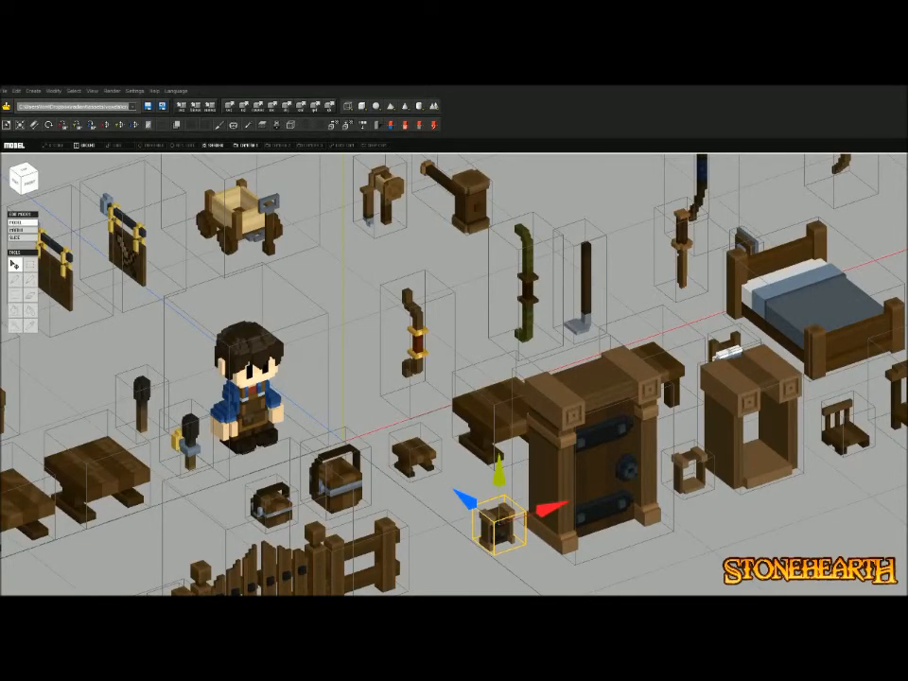
Survey the whole item collection from above and from a low angle, and clear the selection
{"action": "scroll", "coordinate": [454, 373], "scroll_direction": "down", "scroll_amount": 4}
{"action": "right_click_drag", "start_coordinate": [492, 374], "coordinate": [440, 369]}
{"action": "middle_click_drag", "start_coordinate": [492, 368], "coordinate": [287, 428]}
{"action": "right_click_drag", "start_coordinate": [454, 373], "coordinate": [496, 386]}
{"action": "middle_click_drag", "start_coordinate": [293, 440], "coordinate": [539, 407]}
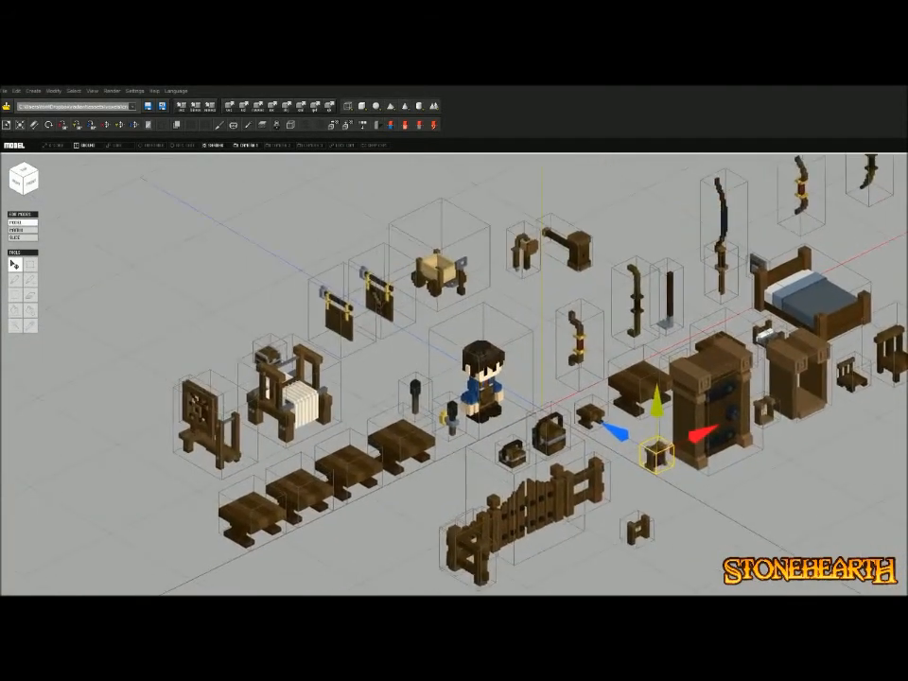
{"action": "scroll", "coordinate": [539, 407], "scroll_direction": "up", "scroll_amount": 4}
{"action": "right_click_drag", "start_coordinate": [539, 406], "coordinate": [541, 336]}
{"action": "right_click_drag", "start_coordinate": [494, 438], "coordinate": [499, 440]}
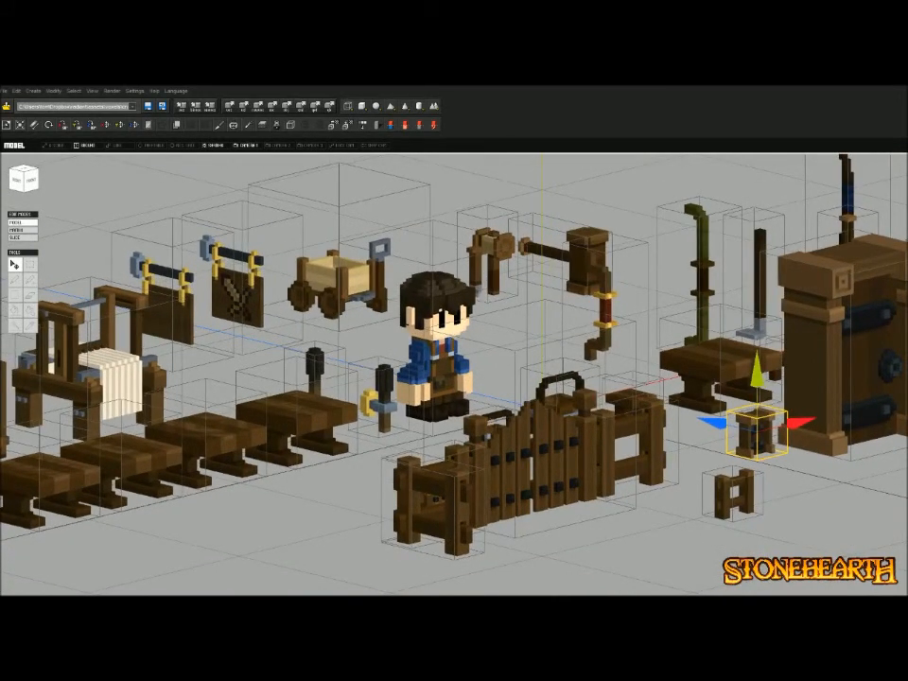
{"action": "key", "text": "Escape"}
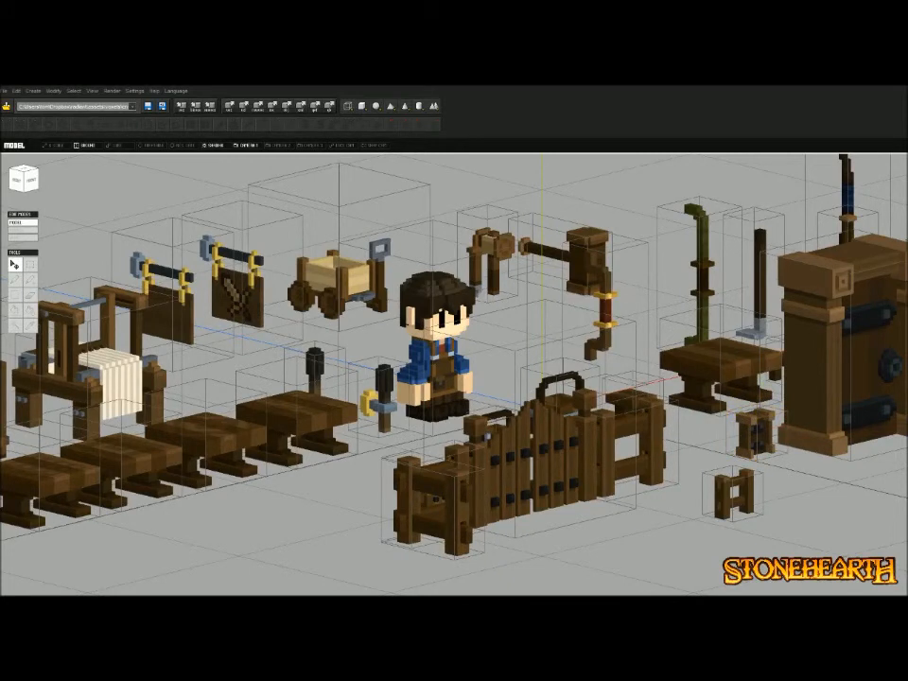
Inspect the character model and its bounding box from a low angle against the surrounding items
{"action": "left_click", "coordinate": [435, 342]}
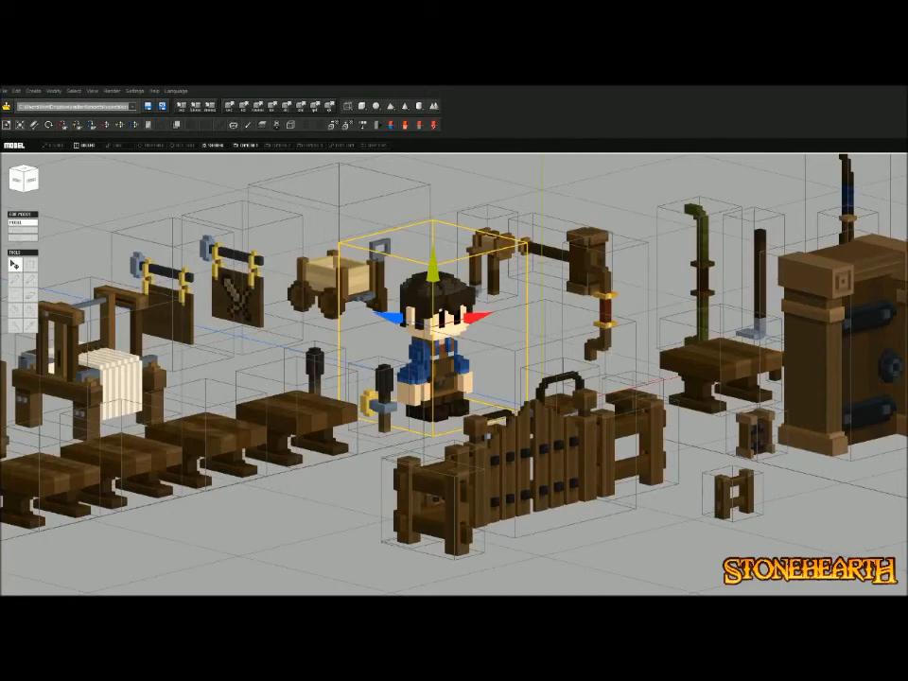
{"action": "right_click_drag", "start_coordinate": [454, 397], "coordinate": [452, 284]}
{"action": "key", "text": "Escape"}
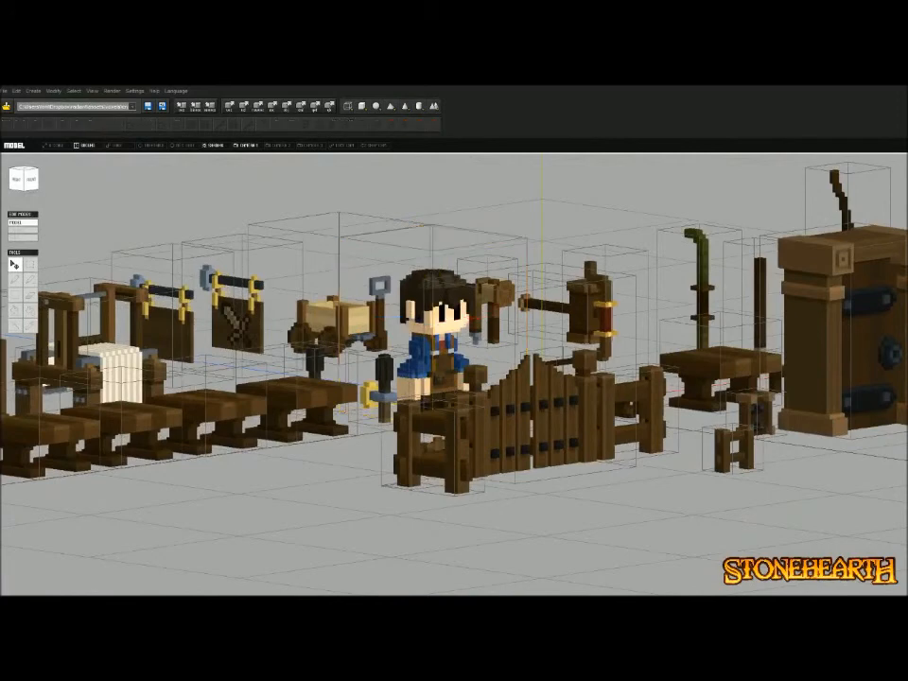
{"action": "scroll", "coordinate": [454, 374], "scroll_direction": "up", "scroll_amount": 3}
{"action": "middle_click_drag", "start_coordinate": [454, 322], "coordinate": [482, 501]}
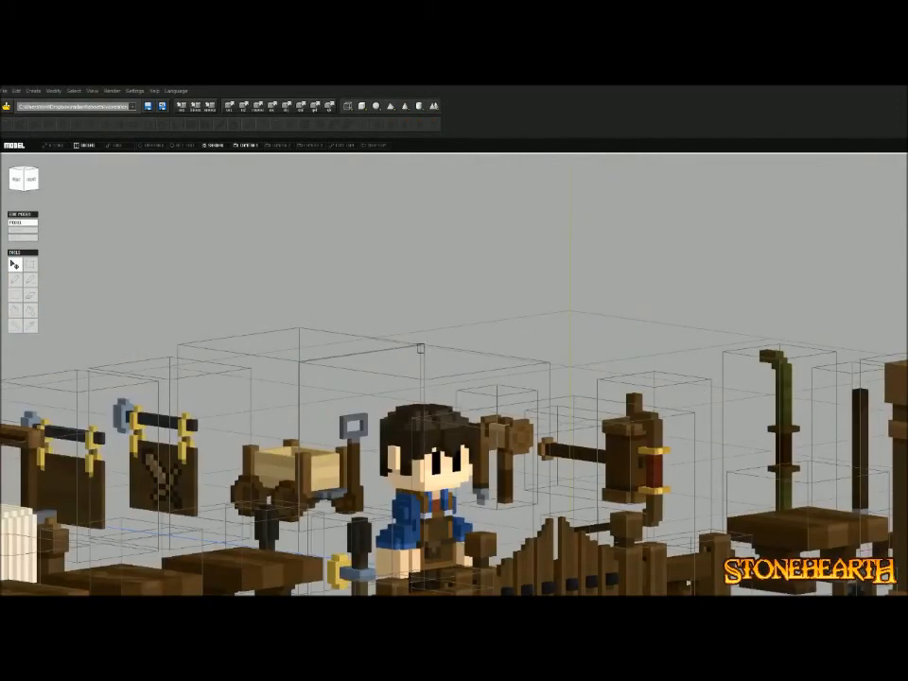
{"action": "left_click", "coordinate": [421, 348]}
{"action": "key", "text": "Escape"}
{"action": "scroll", "coordinate": [454, 375], "scroll_direction": "down", "scroll_amount": 4}
{"action": "right_click_drag", "start_coordinate": [453, 374], "coordinate": [497, 468]}
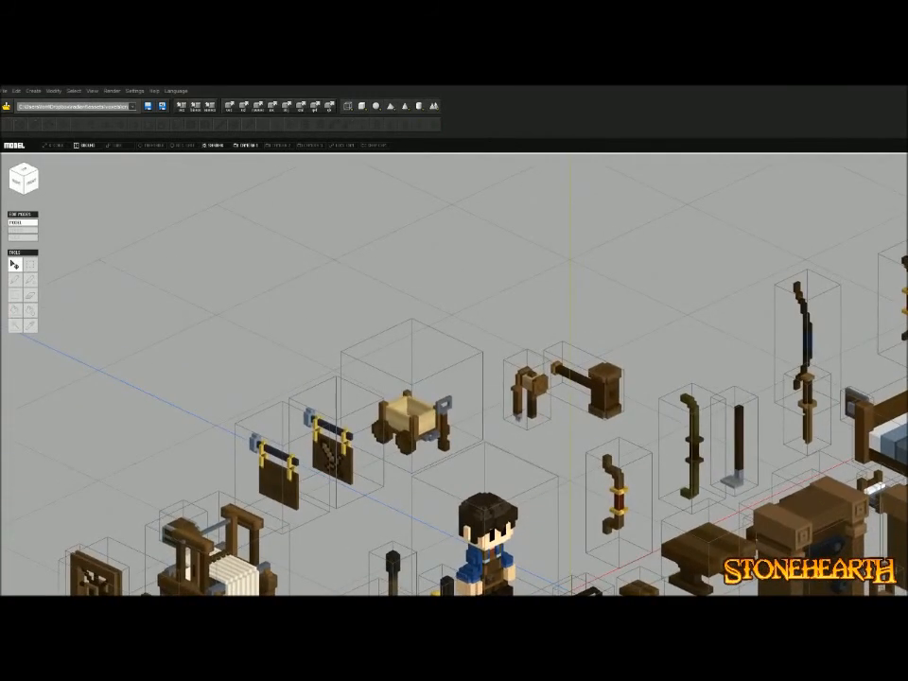
Compare the character model with the surrounding carts, signs, tables, fence and cabinets, leaving nothing selected
{"action": "middle_click_drag", "start_coordinate": [492, 454], "coordinate": [347, 310]}
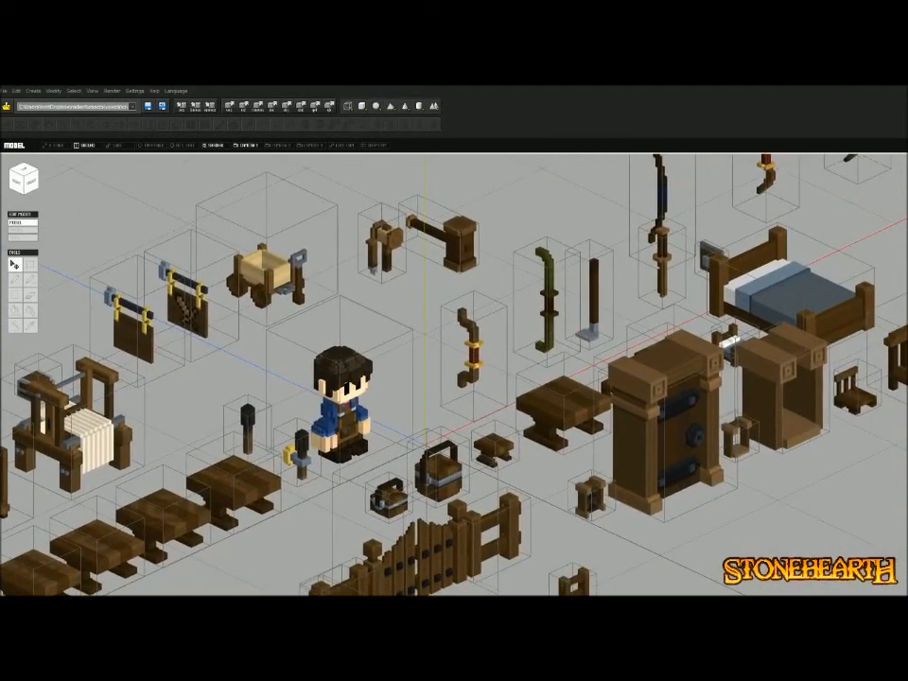
{"action": "left_click", "coordinate": [341, 402]}
{"action": "key", "text": "Escape"}
{"action": "scroll", "coordinate": [475, 455], "scroll_direction": "up", "scroll_amount": 1}
{"action": "middle_click_drag", "start_coordinate": [475, 455], "coordinate": [604, 334]}
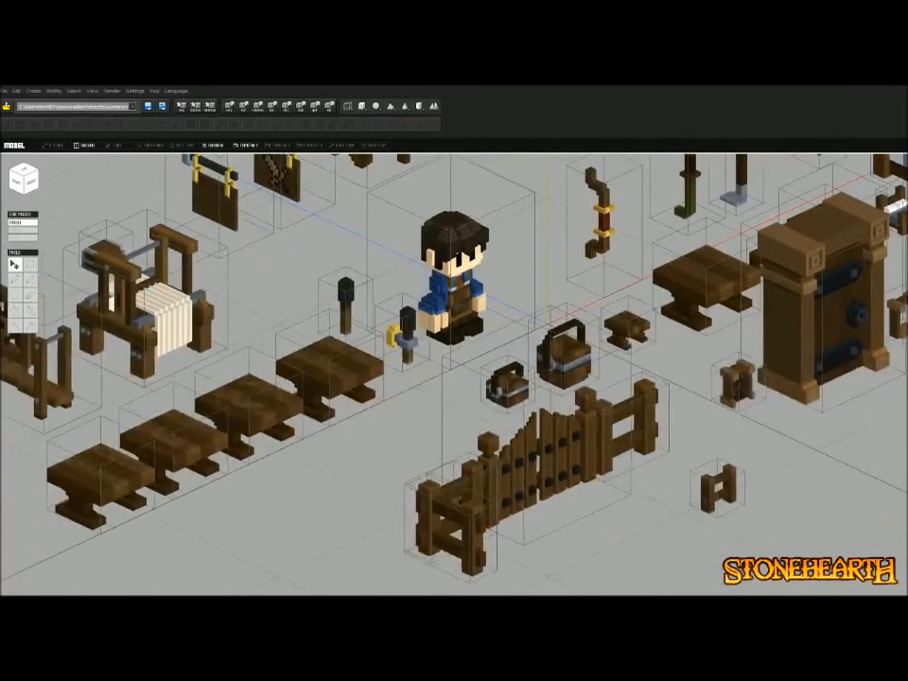
{"action": "middle_click_drag", "start_coordinate": [605, 334], "coordinate": [460, 467]}
{"action": "scroll", "coordinate": [357, 505], "scroll_direction": "down", "scroll_amount": 1}
{"action": "left_click_drag", "start_coordinate": [681, 534], "coordinate": [636, 494]}
{"action": "left_click_drag", "start_coordinate": [400, 346], "coordinate": [376, 334]}
{"action": "left_click", "coordinate": [401, 337]}
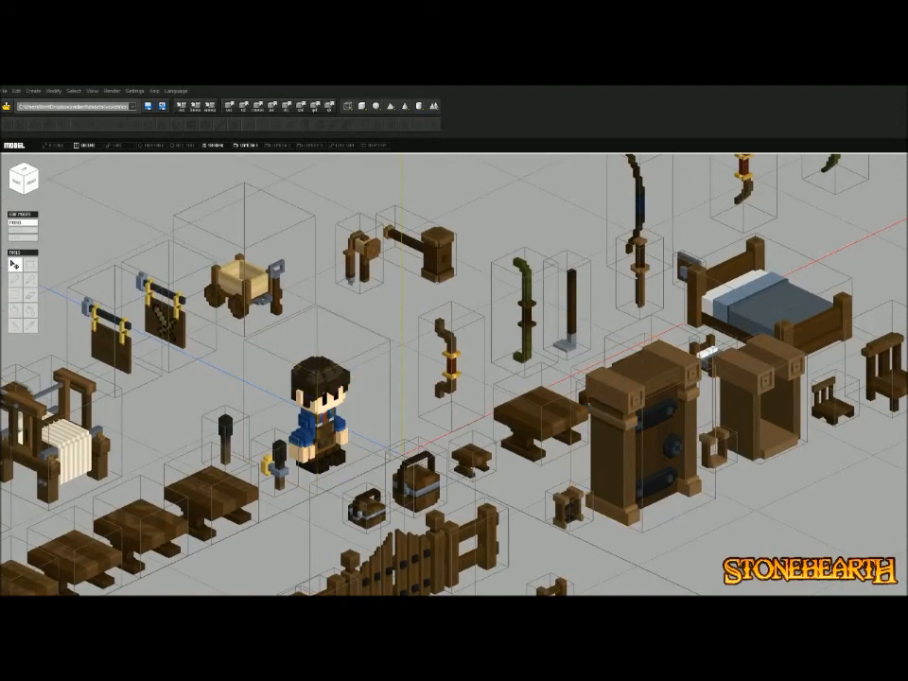
Examine the character model up close, and review the whole item collection from the side, a low angle and above
{"action": "scroll", "coordinate": [295, 364], "scroll_direction": "up", "scroll_amount": 5}
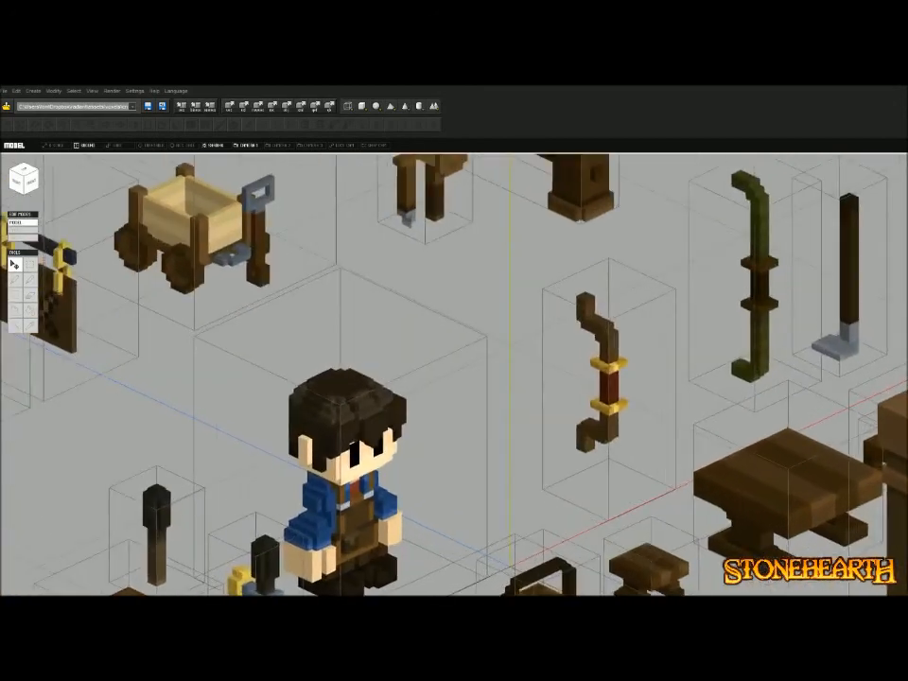
{"action": "right_click_drag", "start_coordinate": [294, 364], "coordinate": [264, 394]}
{"action": "scroll", "coordinate": [294, 301], "scroll_direction": "down", "scroll_amount": 3}
{"action": "scroll", "coordinate": [294, 328], "scroll_direction": "down", "scroll_amount": 2}
{"action": "middle_click_drag", "start_coordinate": [454, 378], "coordinate": [352, 357]}
{"action": "right_click_drag", "start_coordinate": [351, 357], "coordinate": [393, 345]}
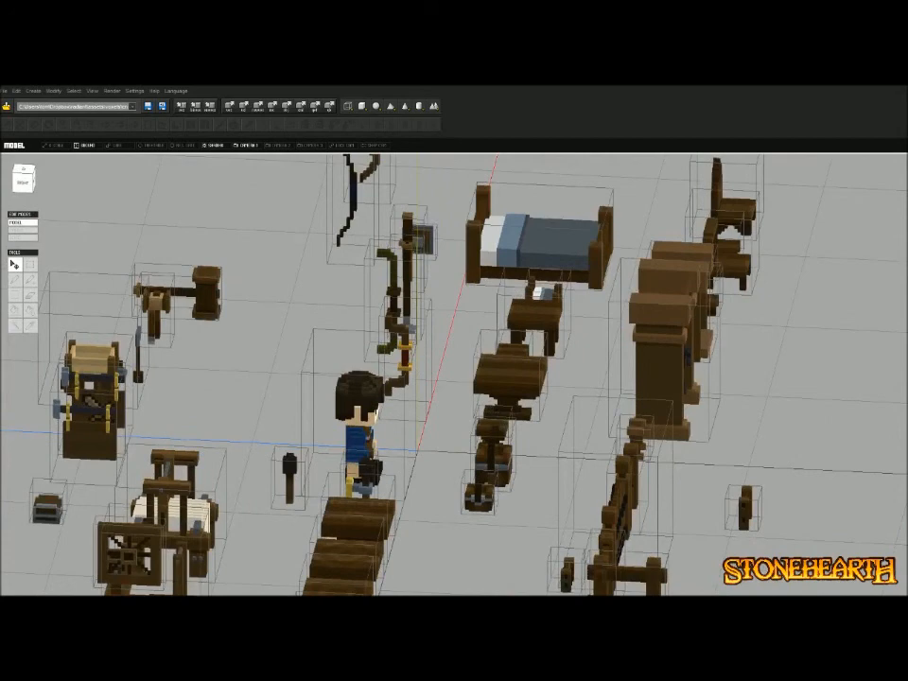
{"action": "right_click_drag", "start_coordinate": [394, 346], "coordinate": [276, 244]}
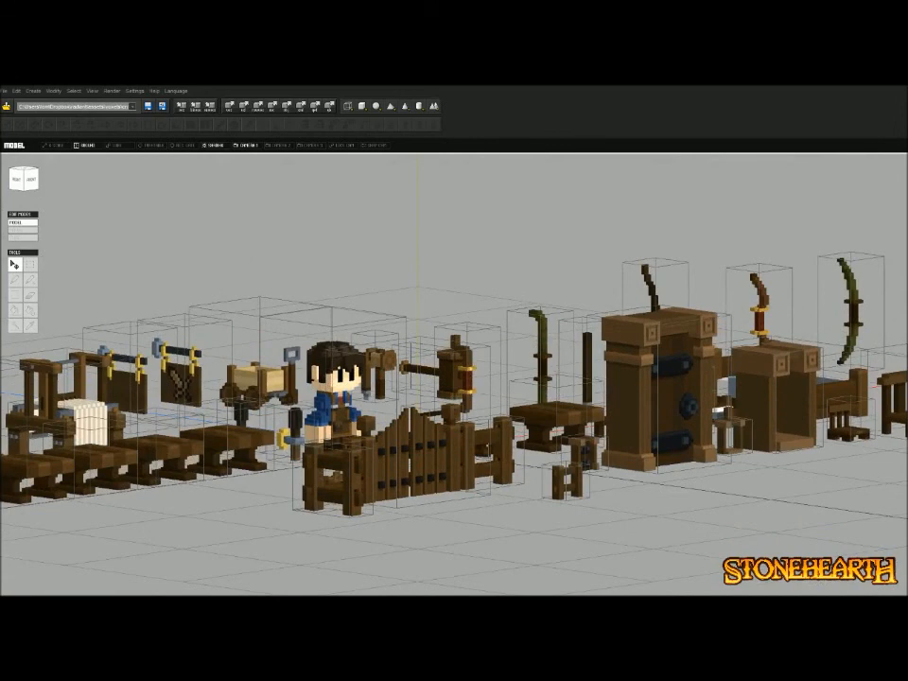
{"action": "right_click_drag", "start_coordinate": [276, 244], "coordinate": [276, 299]}
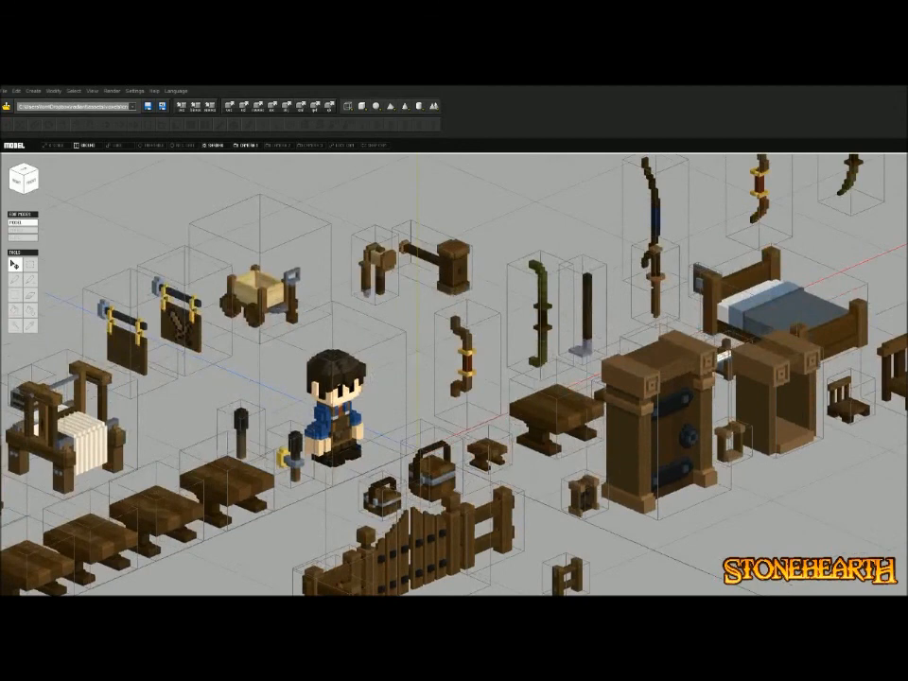
{"action": "middle_click_drag", "start_coordinate": [454, 374], "coordinate": [308, 383]}
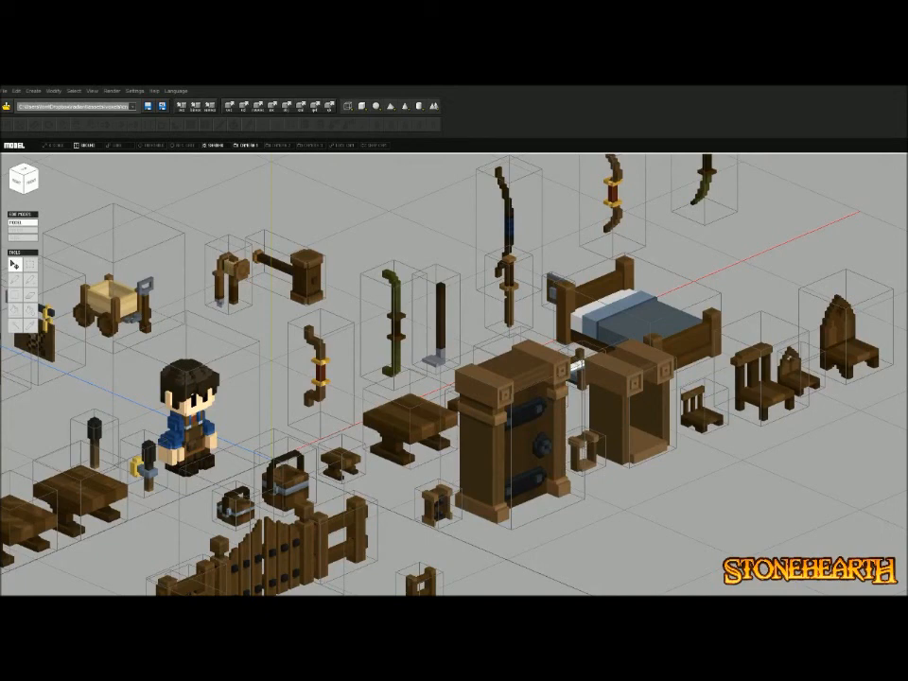
{"action": "middle_click_drag", "start_coordinate": [340, 379], "coordinate": [567, 326]}
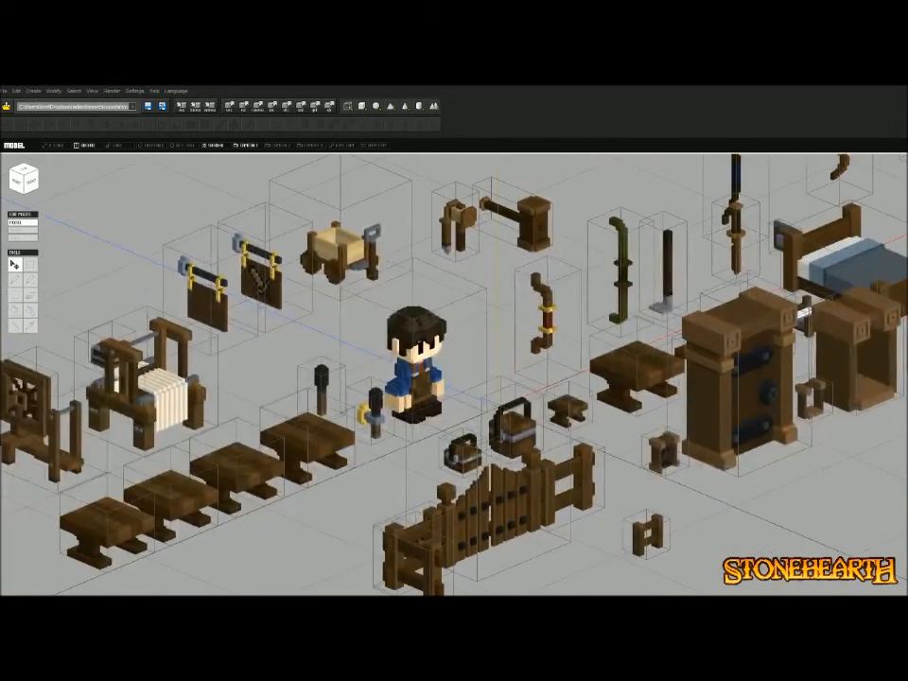